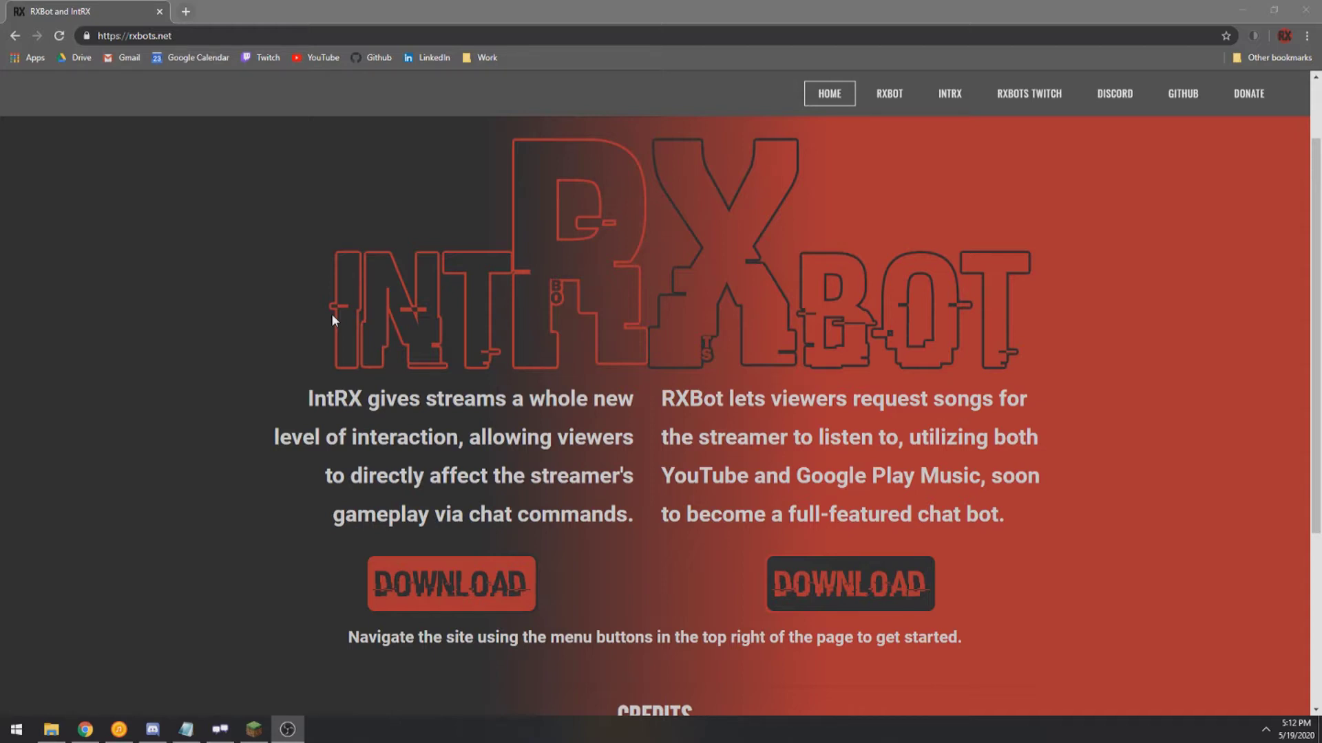
# Step: Download IntRX-main.zip from the IntRX page of rxbots.net into the Downloads folder
pyautogui.hotkey('alt', 'Tab')
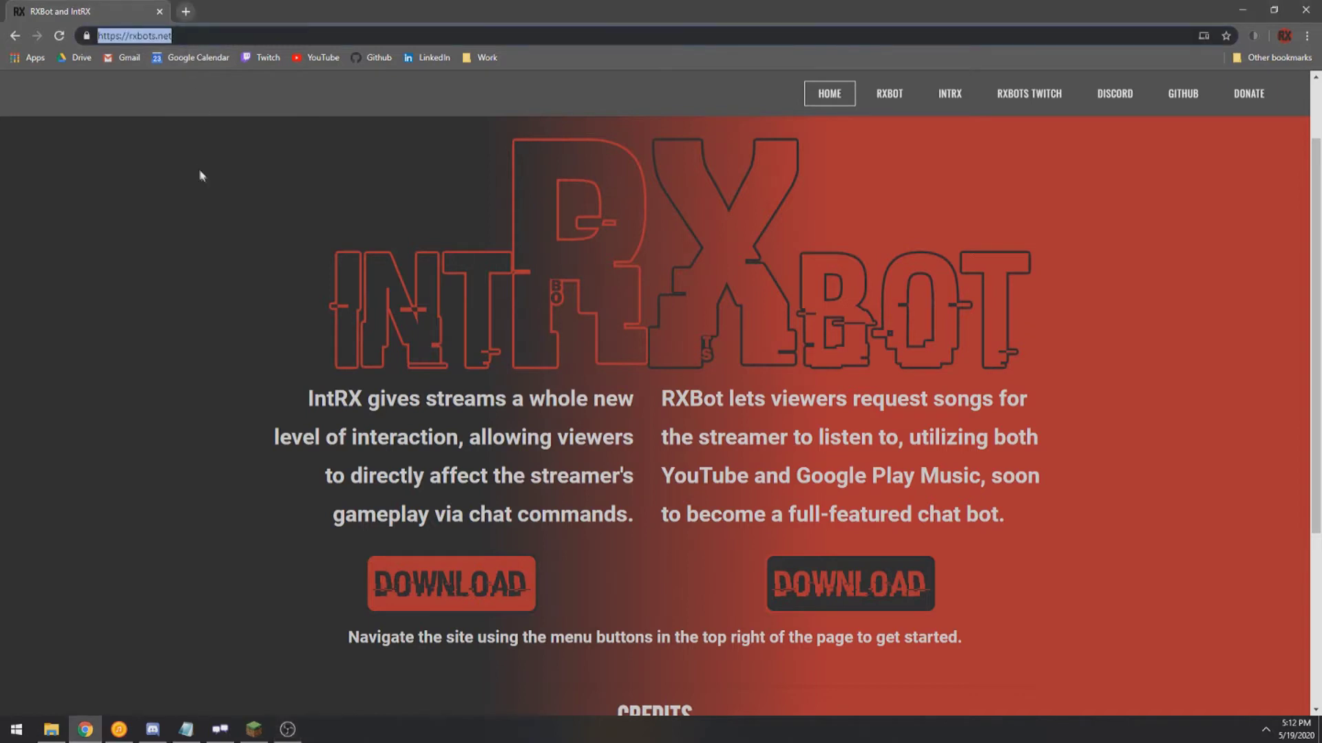
pyautogui.click(210, 180)
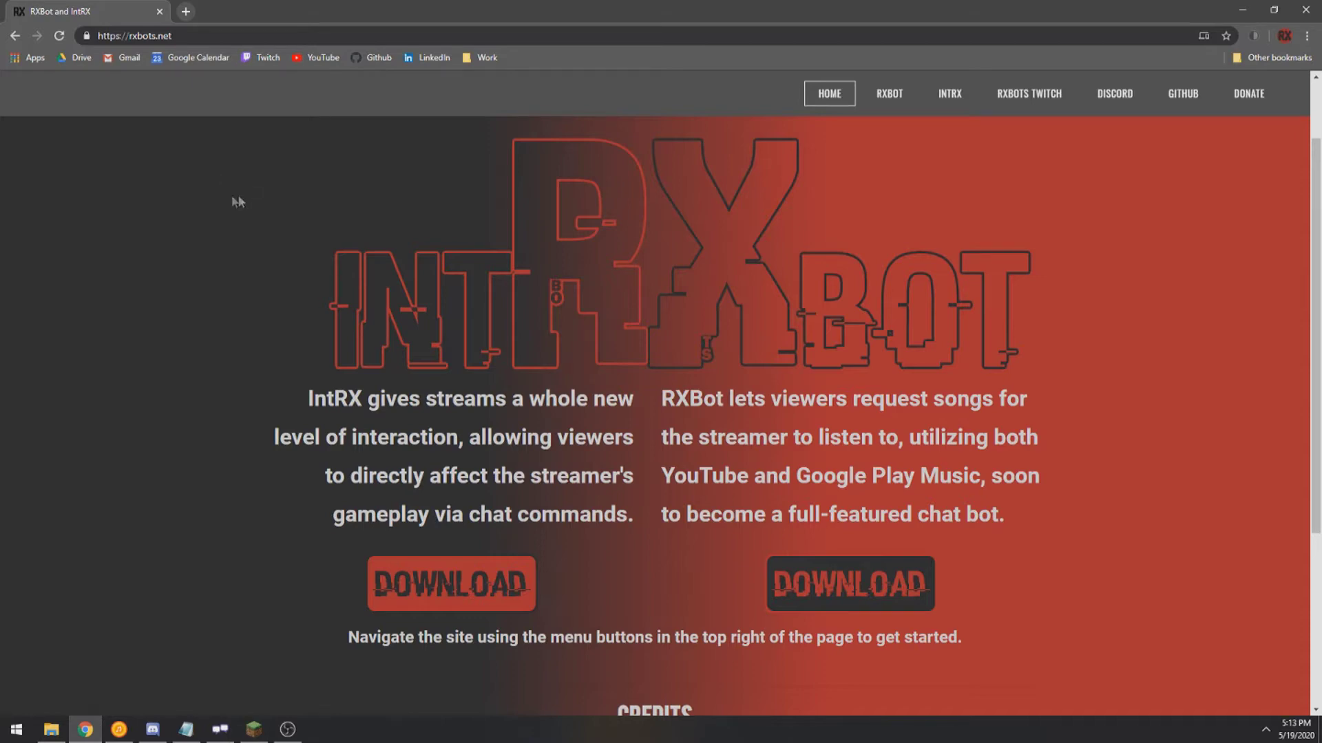
pyautogui.click(949, 93)
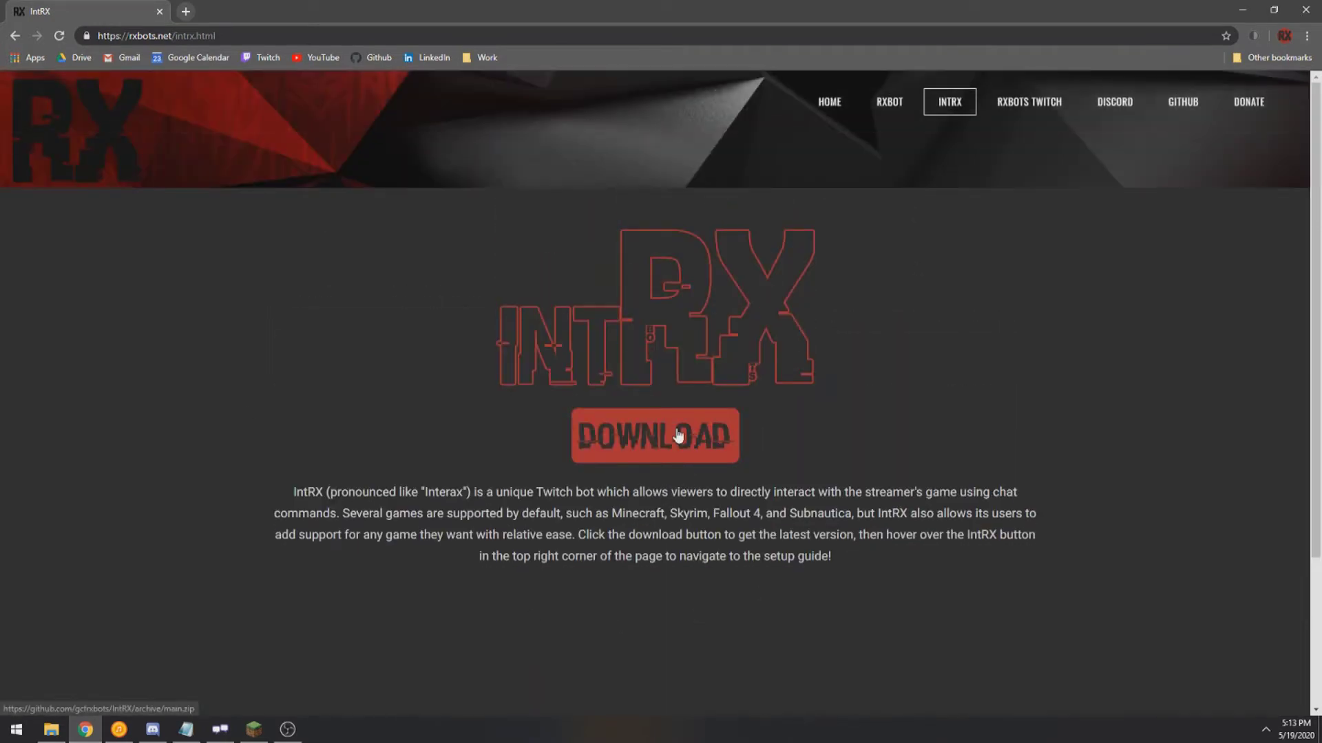
pyautogui.click(675, 439)
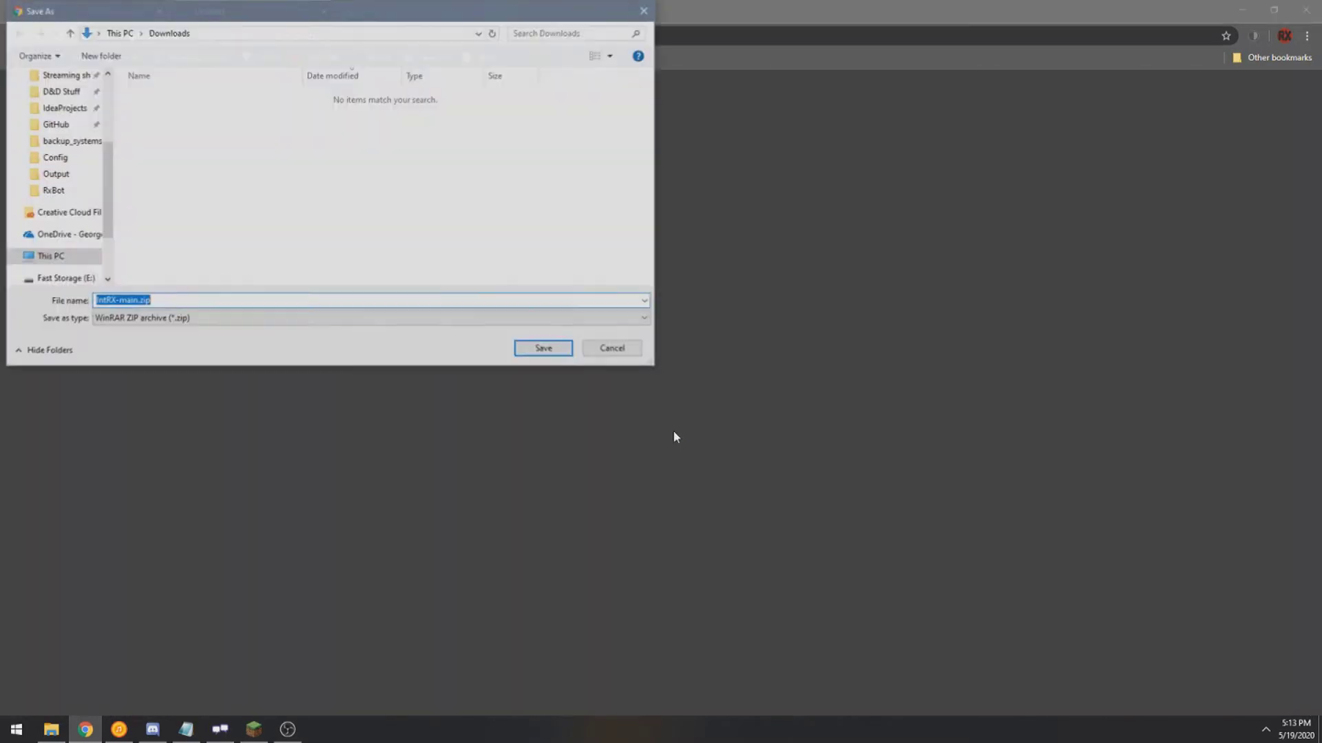
pyautogui.click(544, 349)
# Step: Look over the IntRX GitHub repository and its clone and download options, then close the repository page
pyautogui.moveTo(1180, 107)
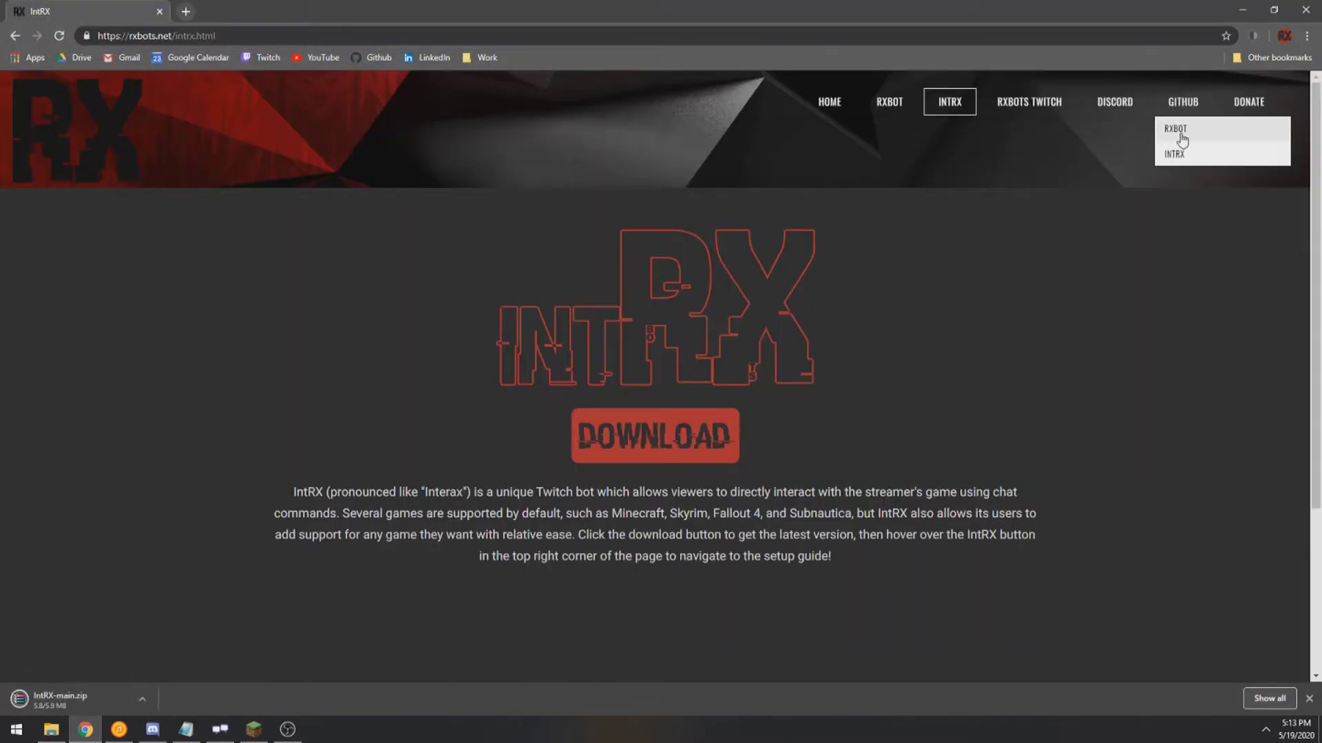
pyautogui.click(1175, 152)
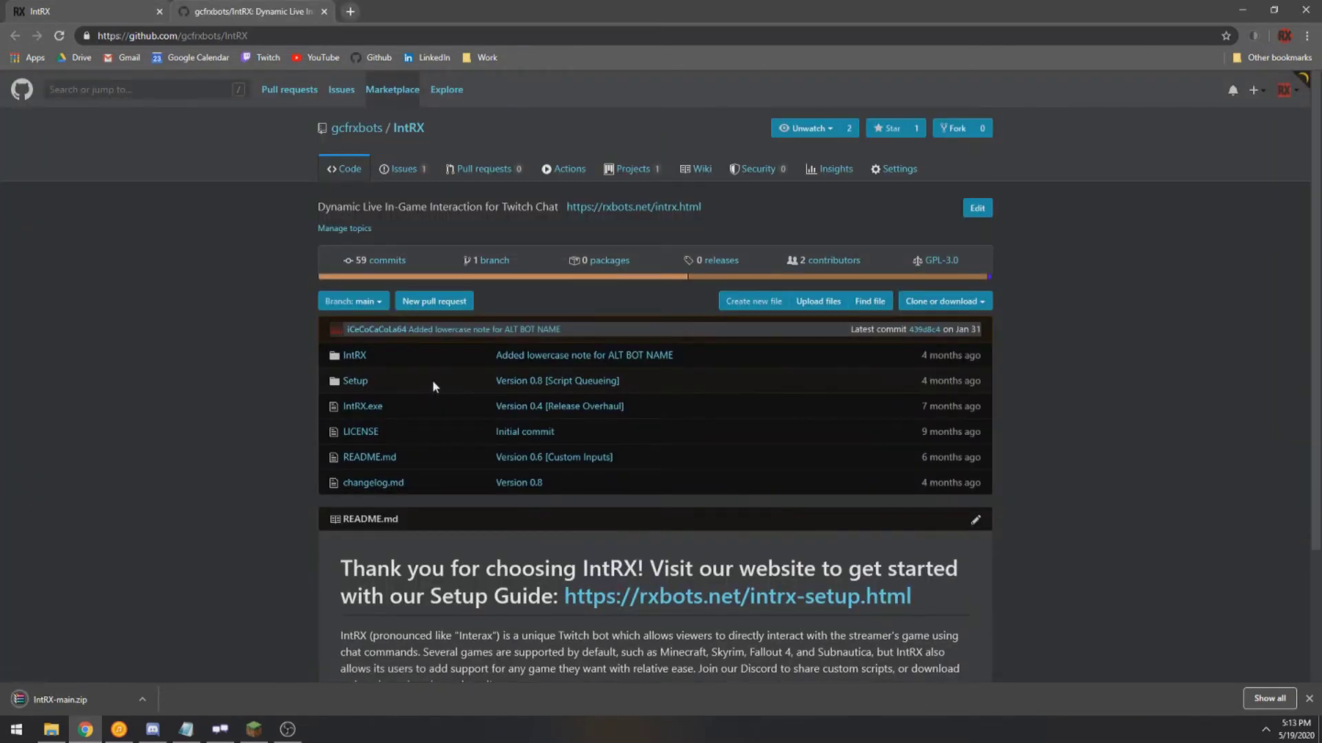
pyautogui.scroll(-3, 239, 392)
pyautogui.scroll(3, 239, 392)
pyautogui.click(945, 303)
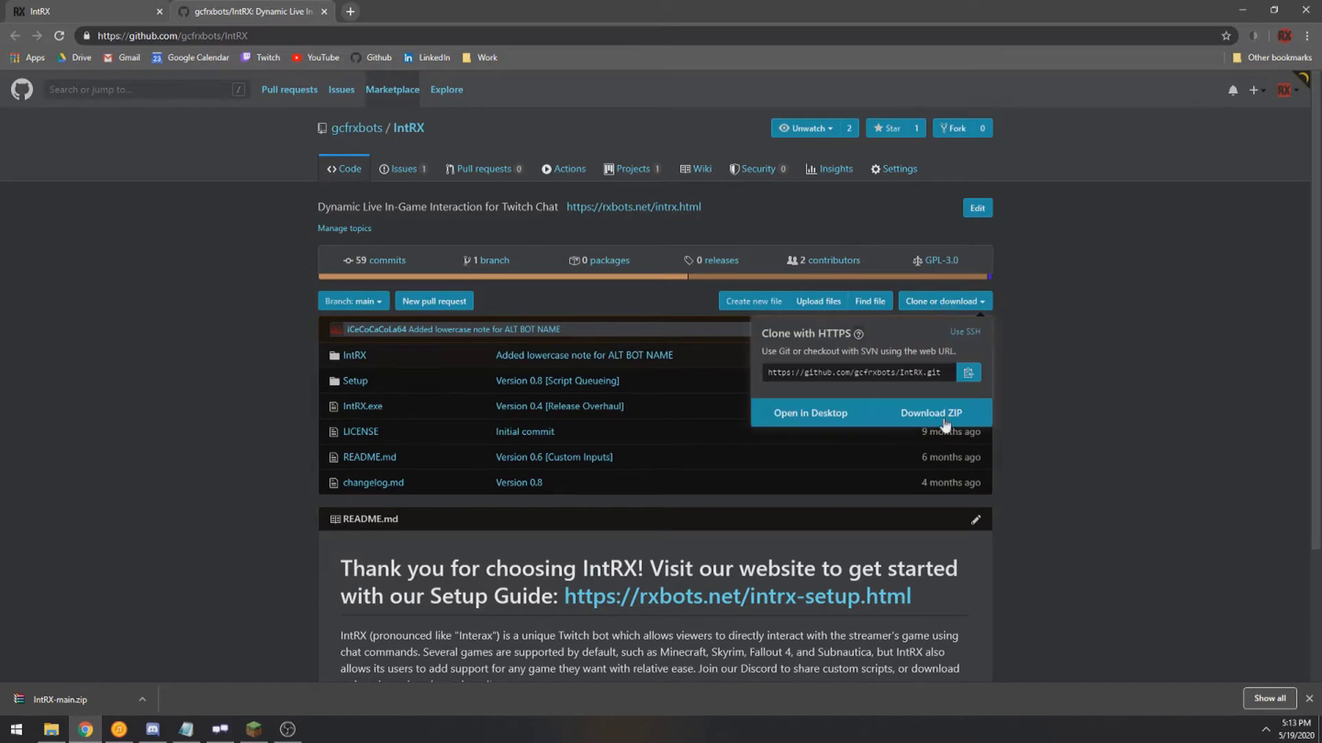
pyautogui.click(960, 300)
pyautogui.scroll(-3, 761, 295)
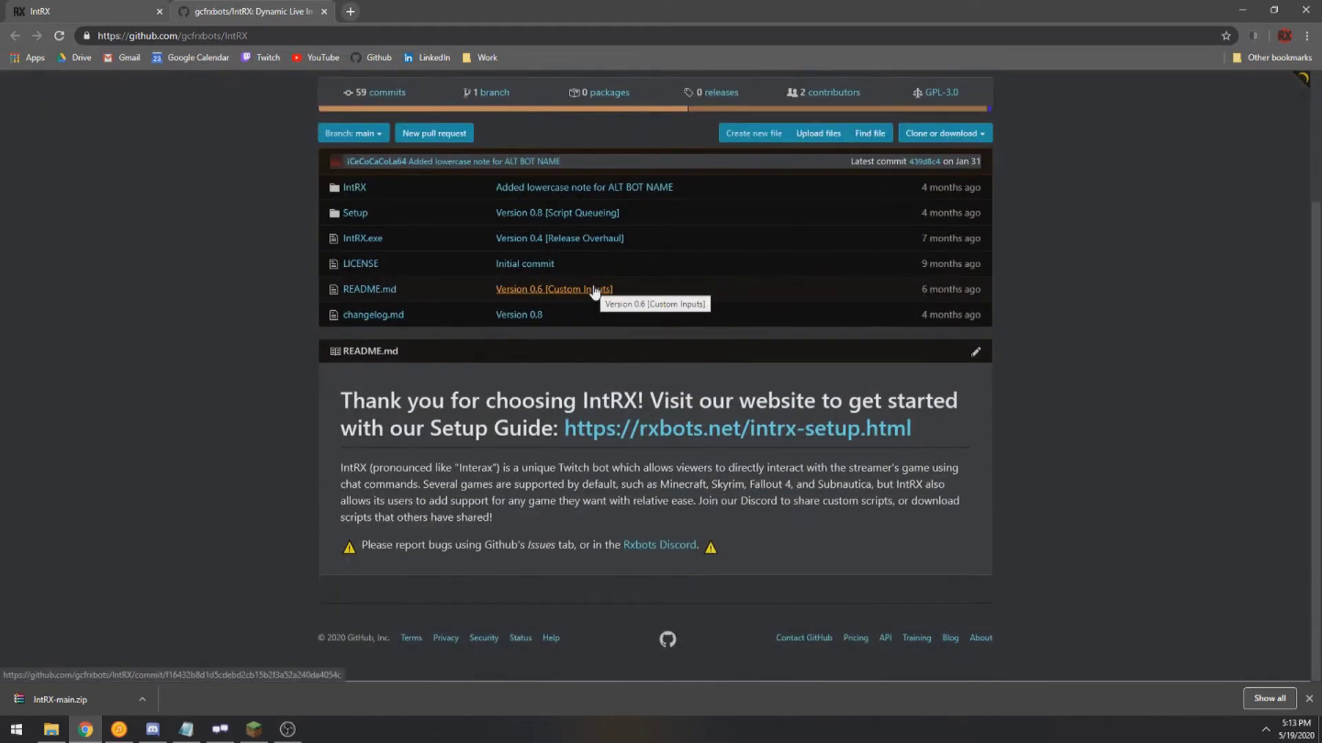
pyautogui.click(324, 11)
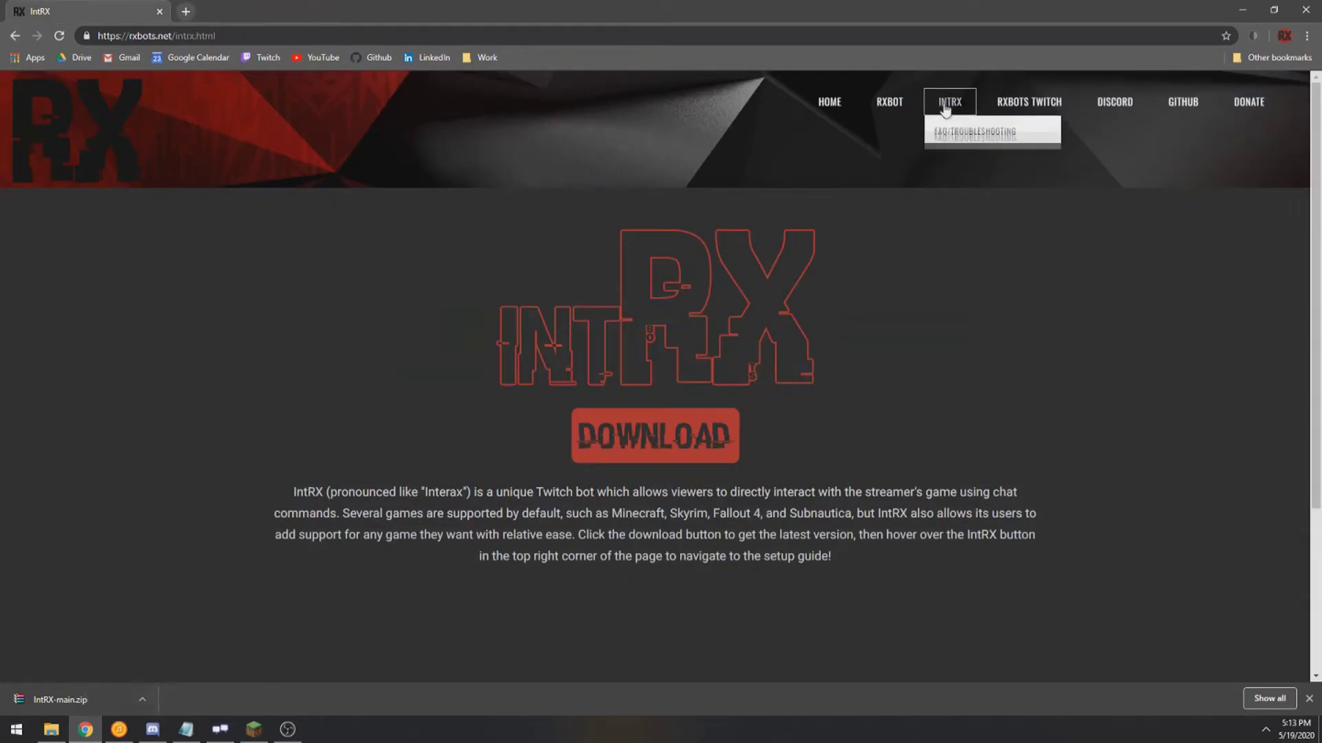
# Step: Open the IntRX Setup Guide on the website and review its Requirements section
pyautogui.click(953, 135)
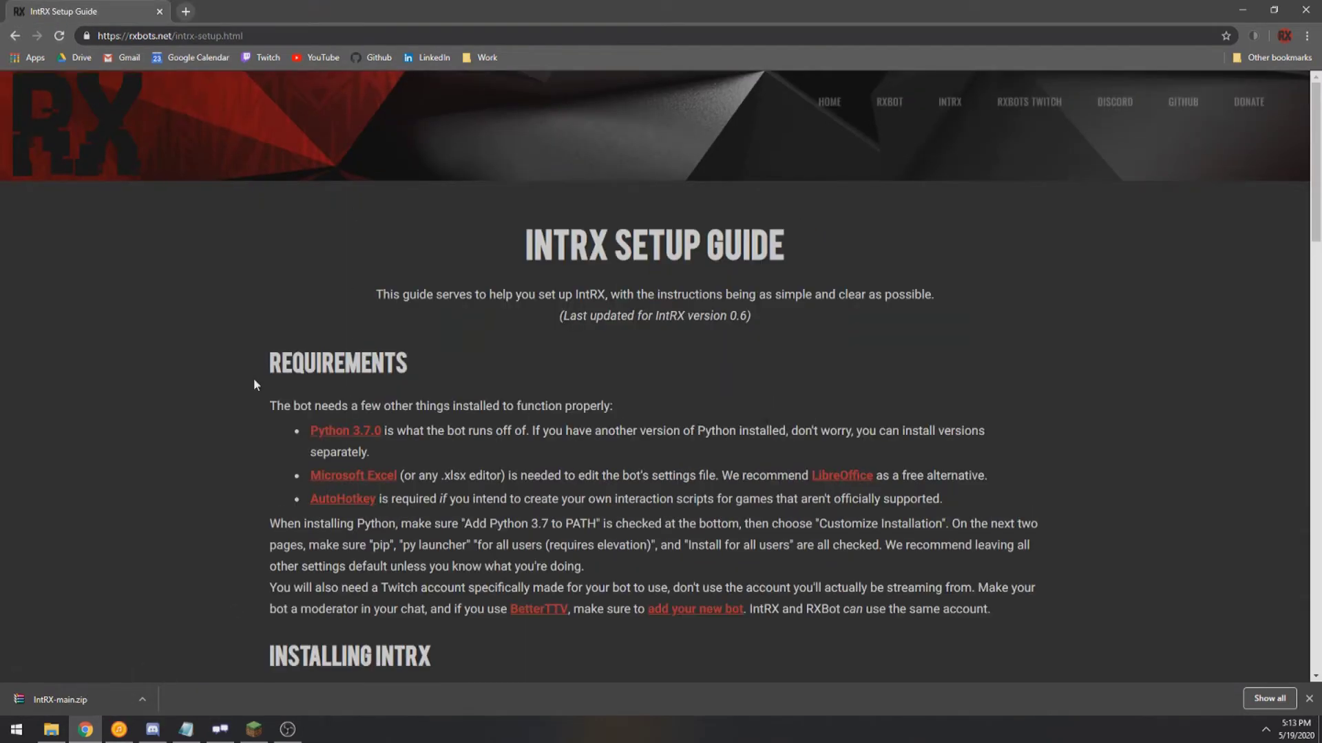
pyautogui.scroll(-2, 256, 389)
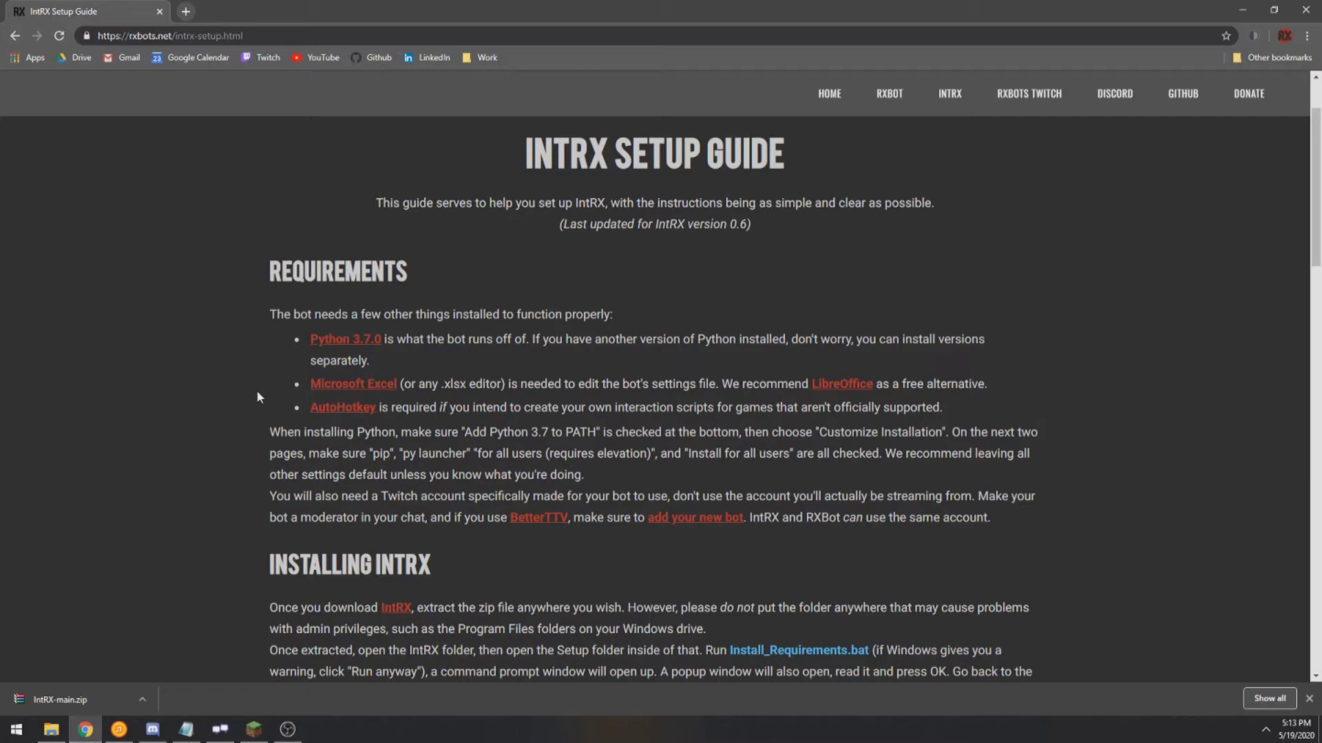
pyautogui.scroll(2, 1092, 112)
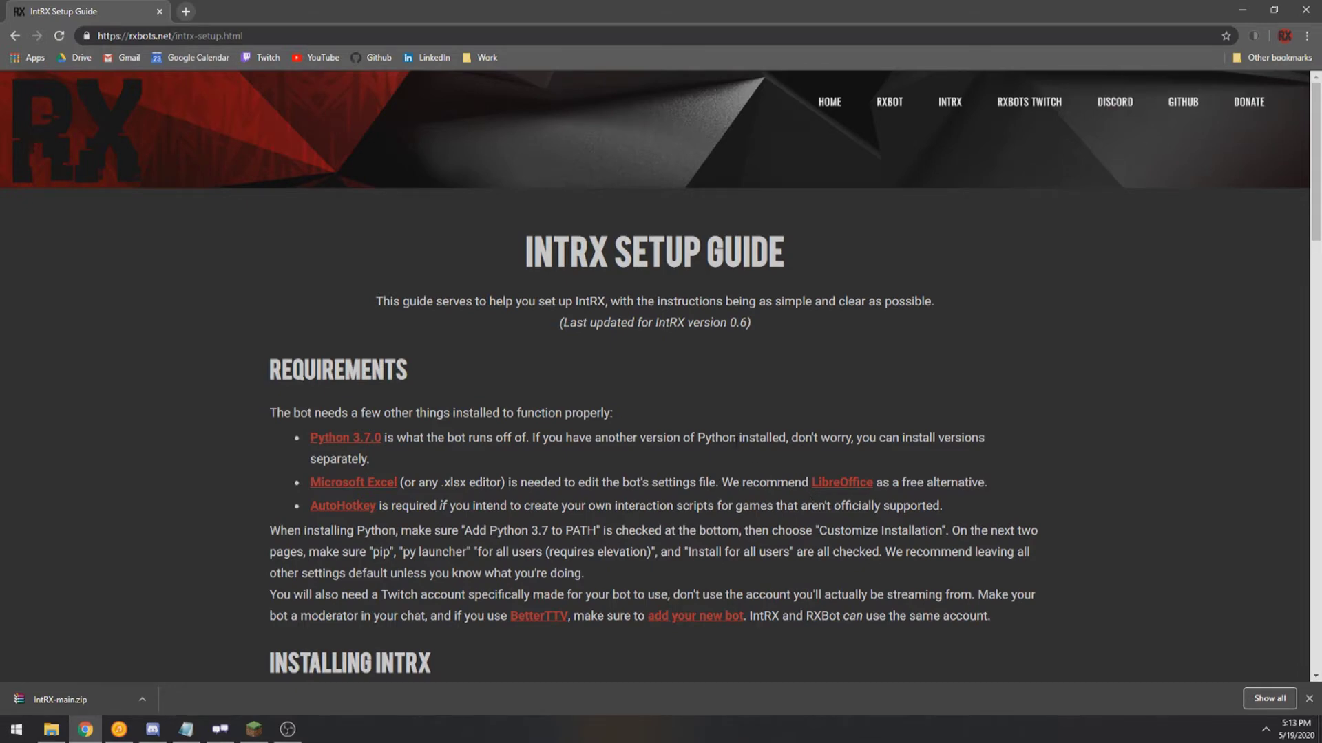
# Step: Extract IntRX-main.zip directly into the Downloads folder and open the extracted IntRX-main folder
pyautogui.click(51, 729)
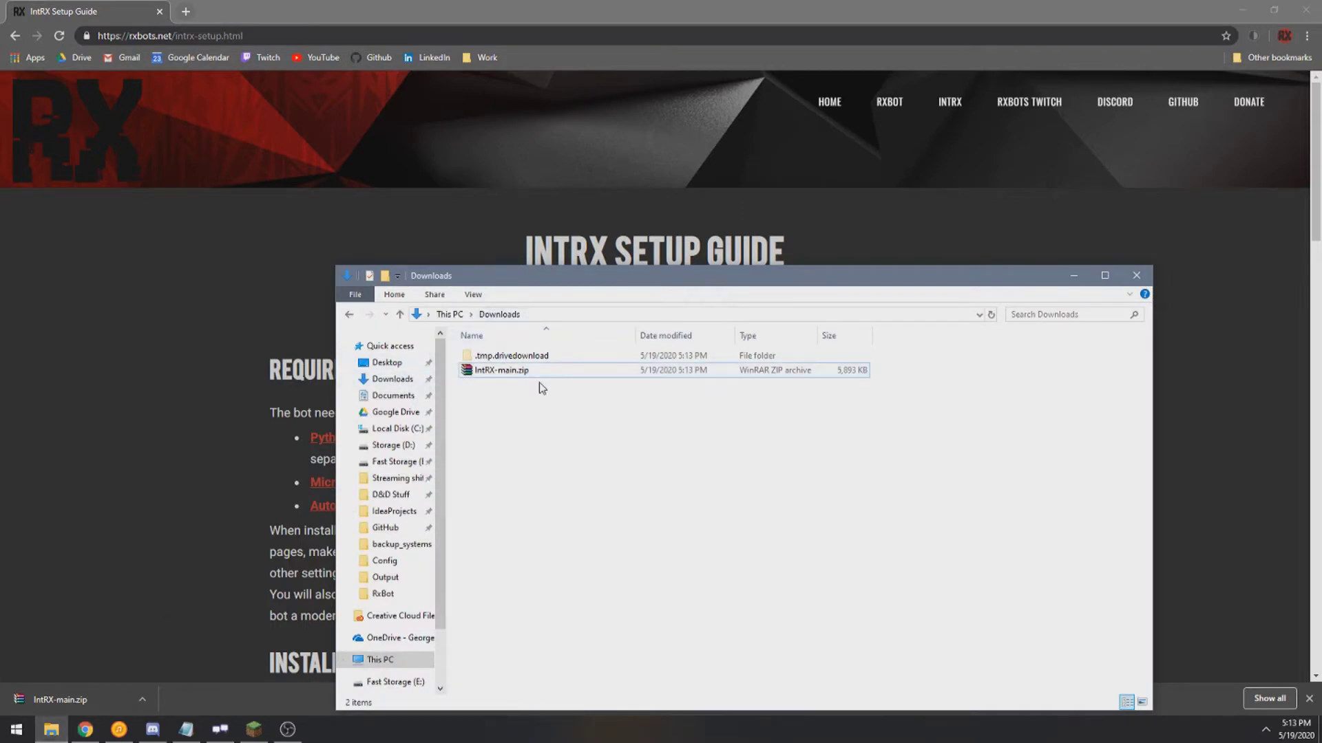
pyautogui.click(514, 376)
pyautogui.rightClick(522, 374)
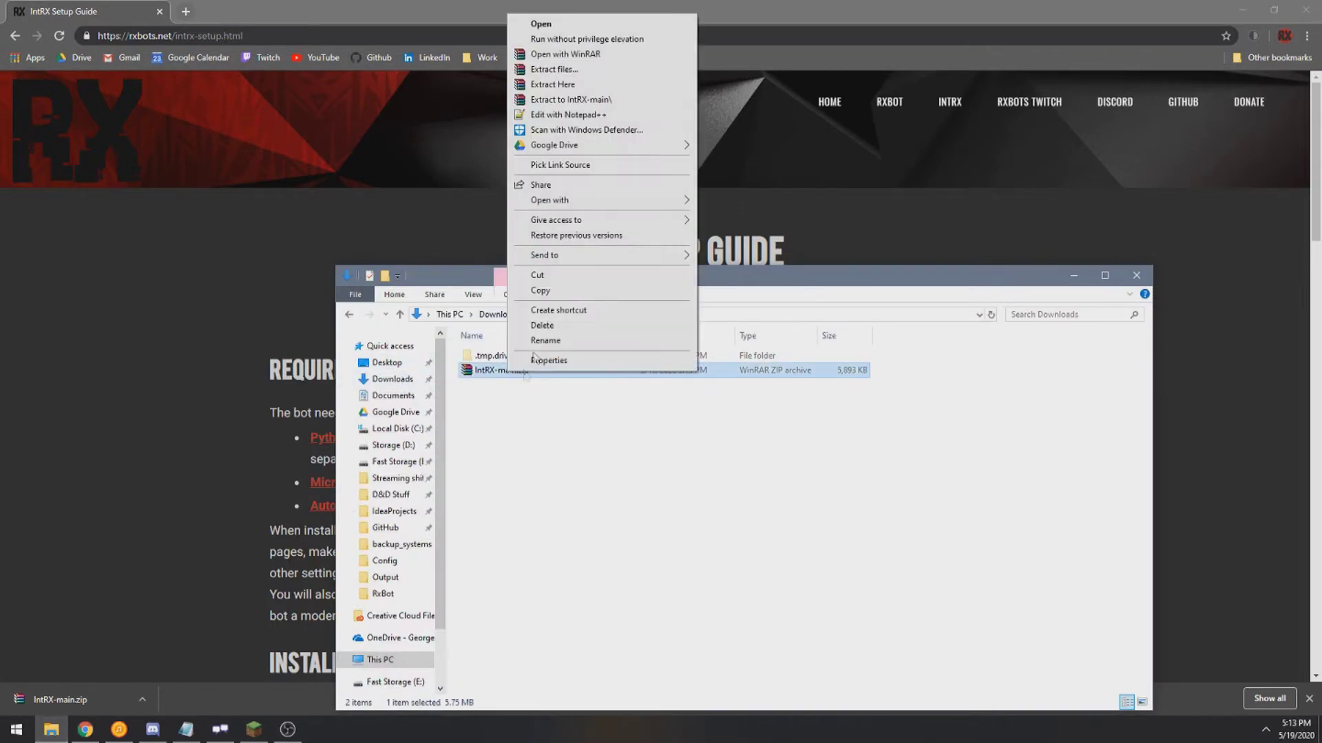
pyautogui.click(553, 84)
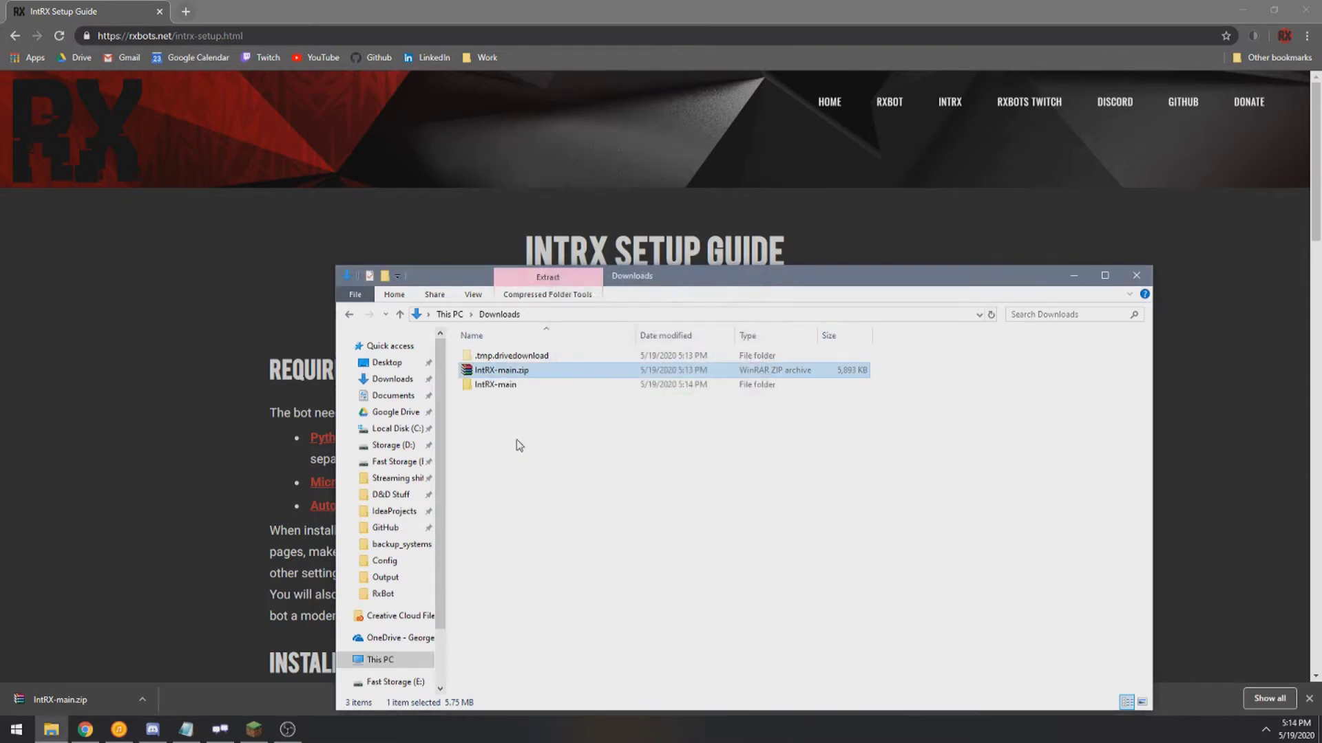
pyautogui.doubleClick(495, 384)
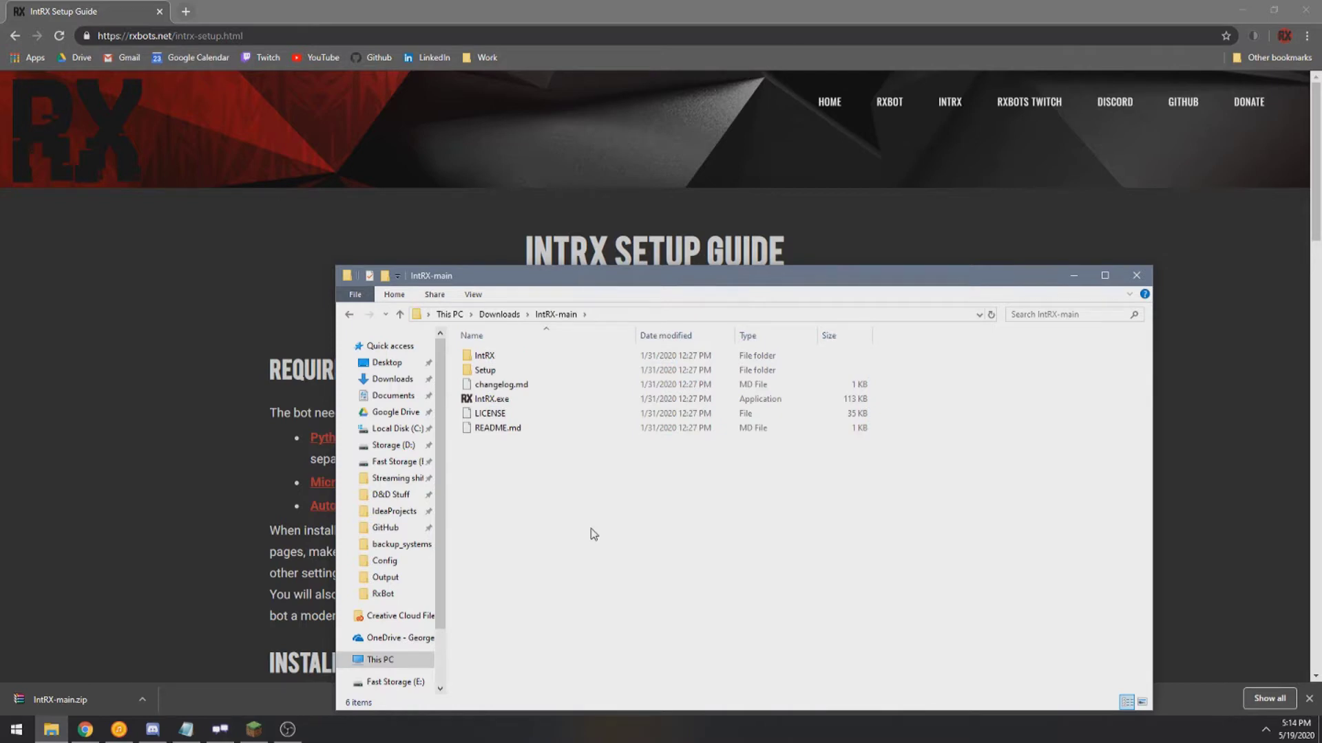
# Step: Point out the LICENSE and README.md files in the extracted folder, then examine the README on the IntRX GitHub page
pyautogui.click(501, 414)
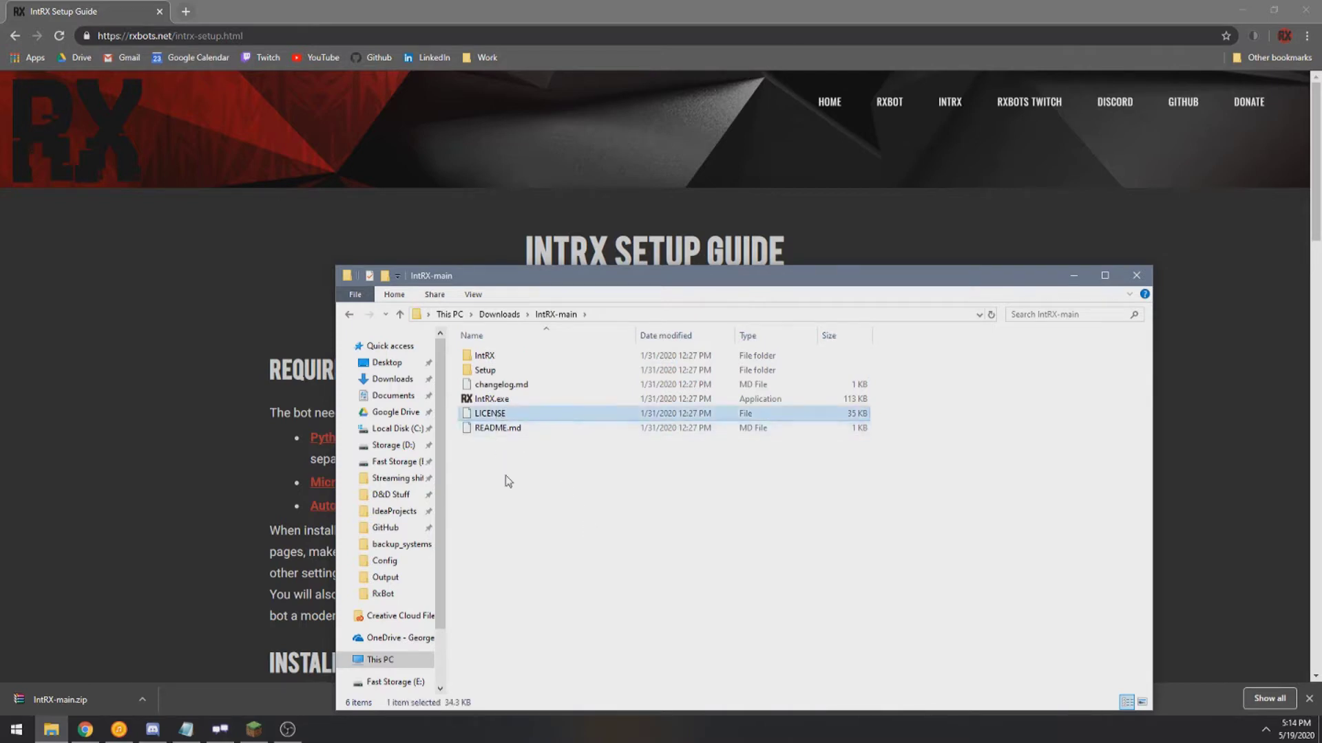
pyautogui.click(501, 429)
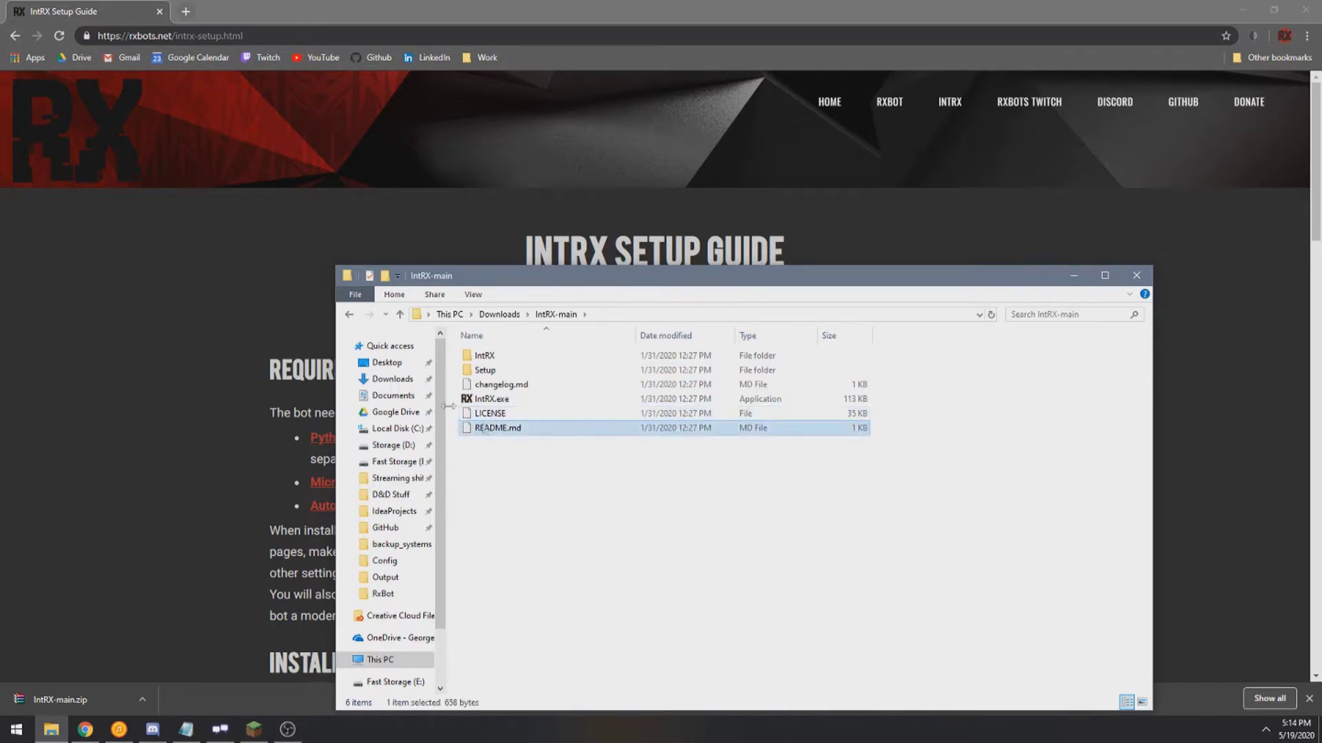
pyautogui.click(223, 357)
pyautogui.click(1182, 113)
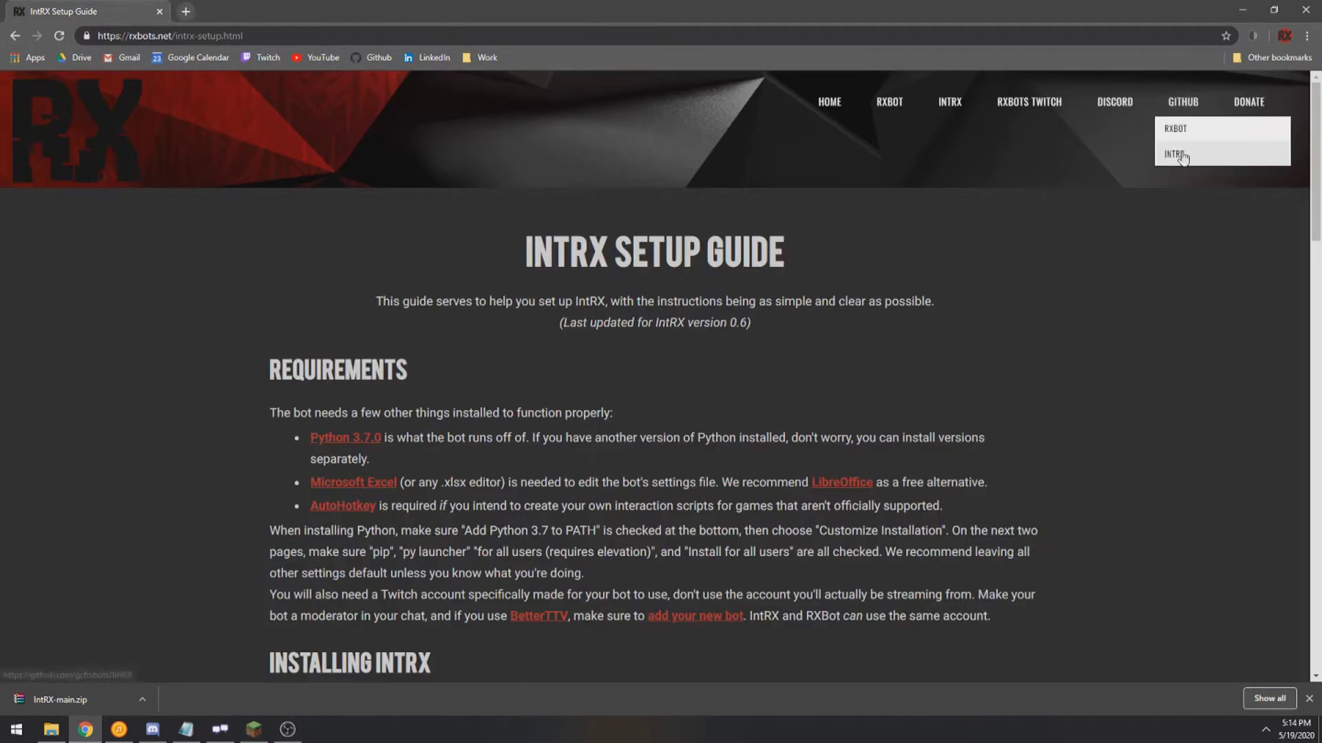
pyautogui.click(1181, 156)
pyautogui.scroll(-3, 396, 354)
pyautogui.moveTo(341, 393); pyautogui.dragTo(1148, 503)
pyautogui.click(1148, 503)
# Step: Point out IntRX.exe in the extracted IntRX-main folder, then return to the IntRX Setup Guide
pyautogui.click(51, 729)
pyautogui.click(737, 506)
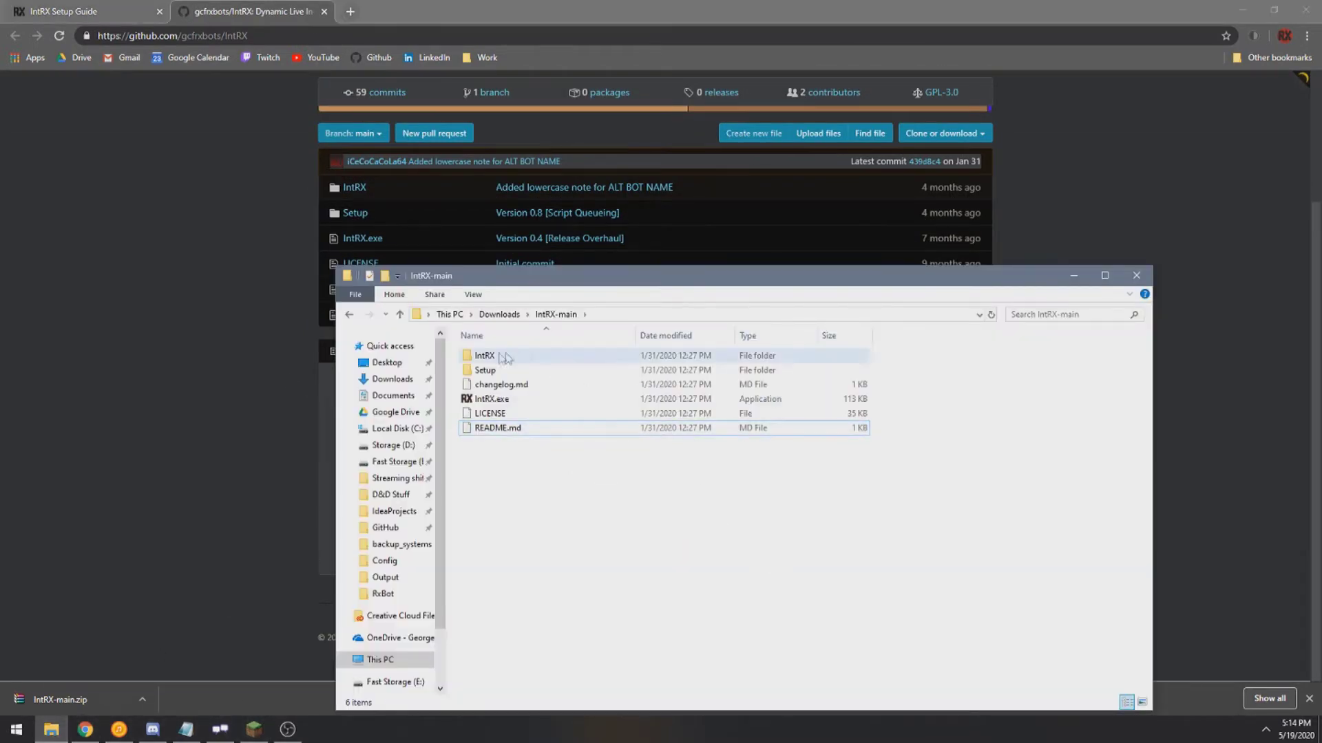
pyautogui.click(492, 401)
pyautogui.click(606, 518)
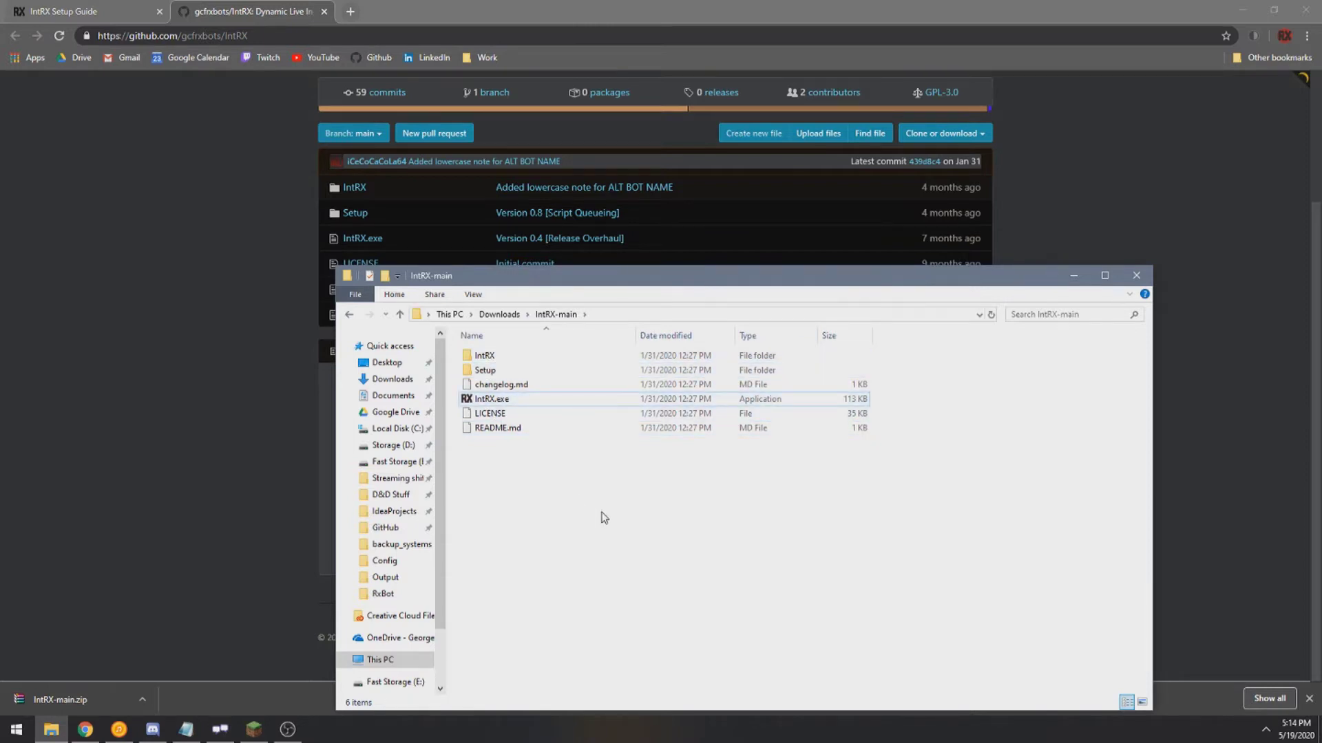
pyautogui.click(284, 289)
pyautogui.click(62, 11)
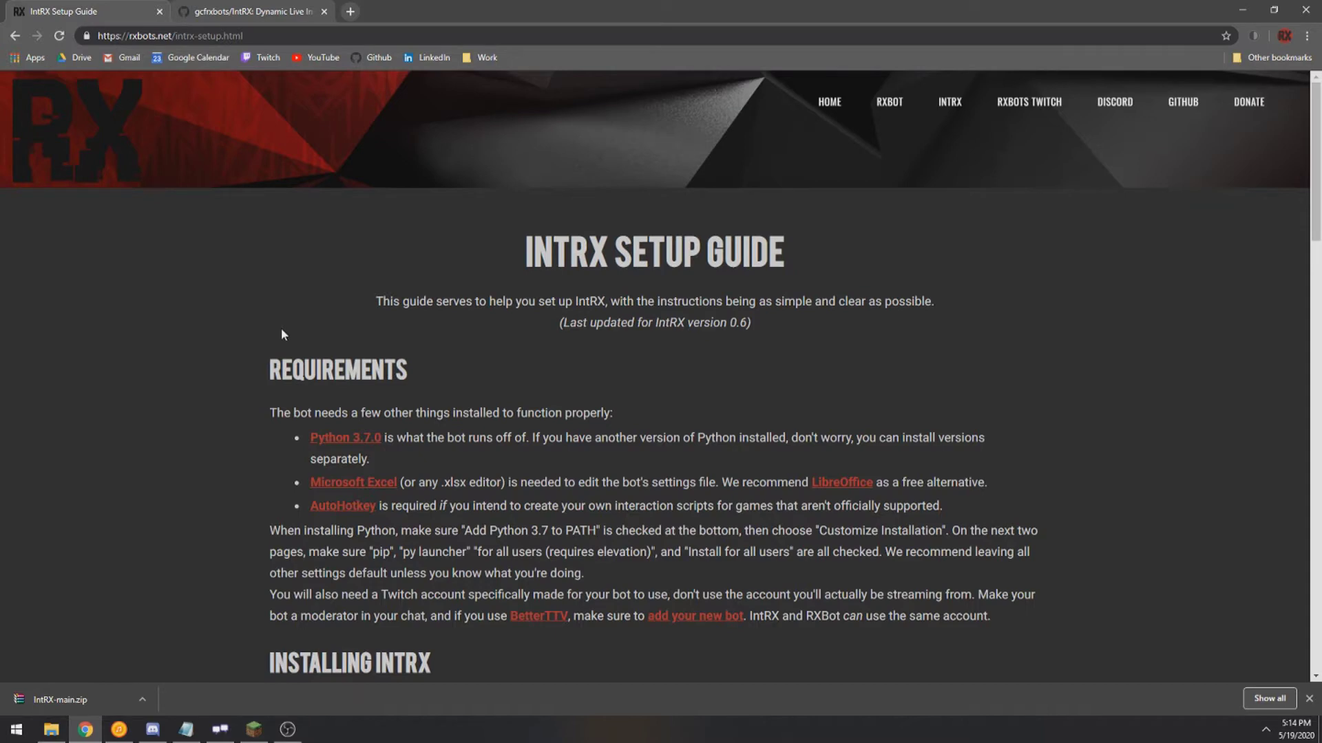
# Step: Open the Python 3.7.0 release page from the setup guide's Requirements section
pyautogui.scroll(-2, 262, 349)
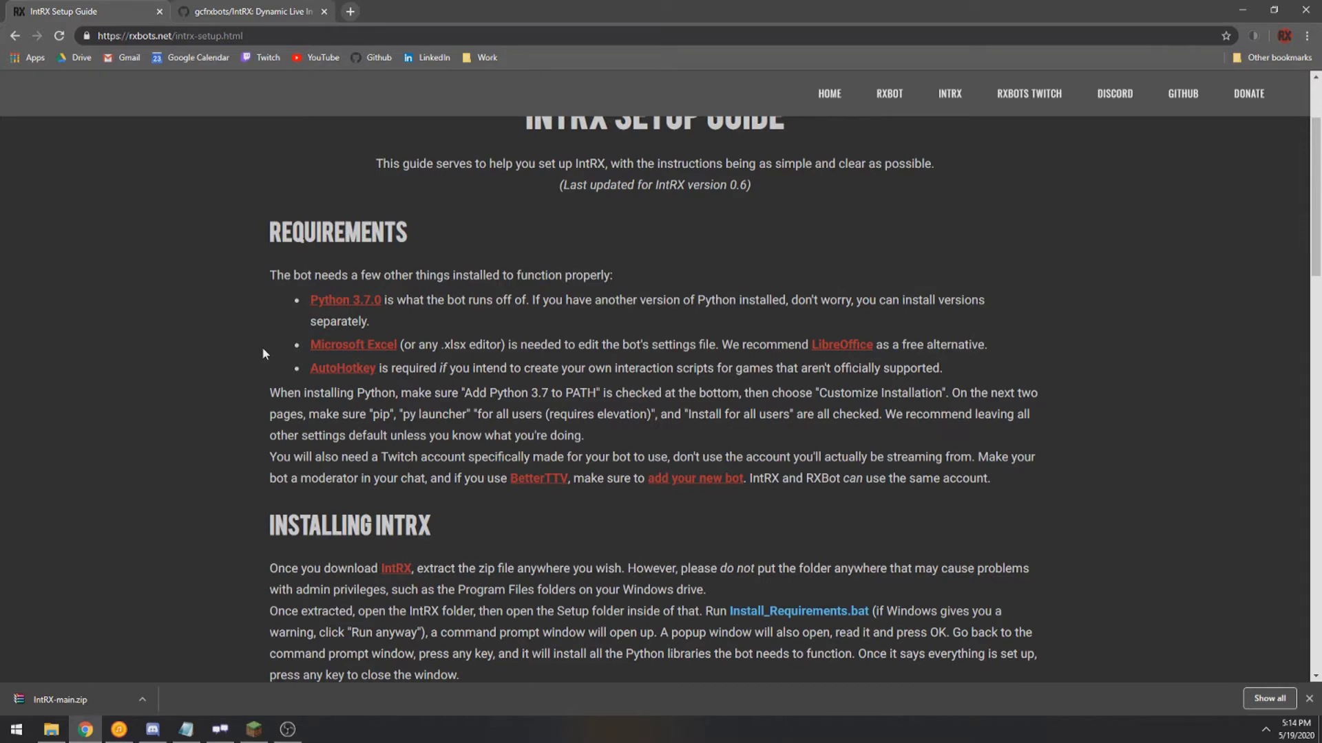
pyautogui.click(355, 301)
pyautogui.moveTo(411, 289); pyautogui.dragTo(249, 285)
pyautogui.click(575, 306)
pyautogui.click(62, 11)
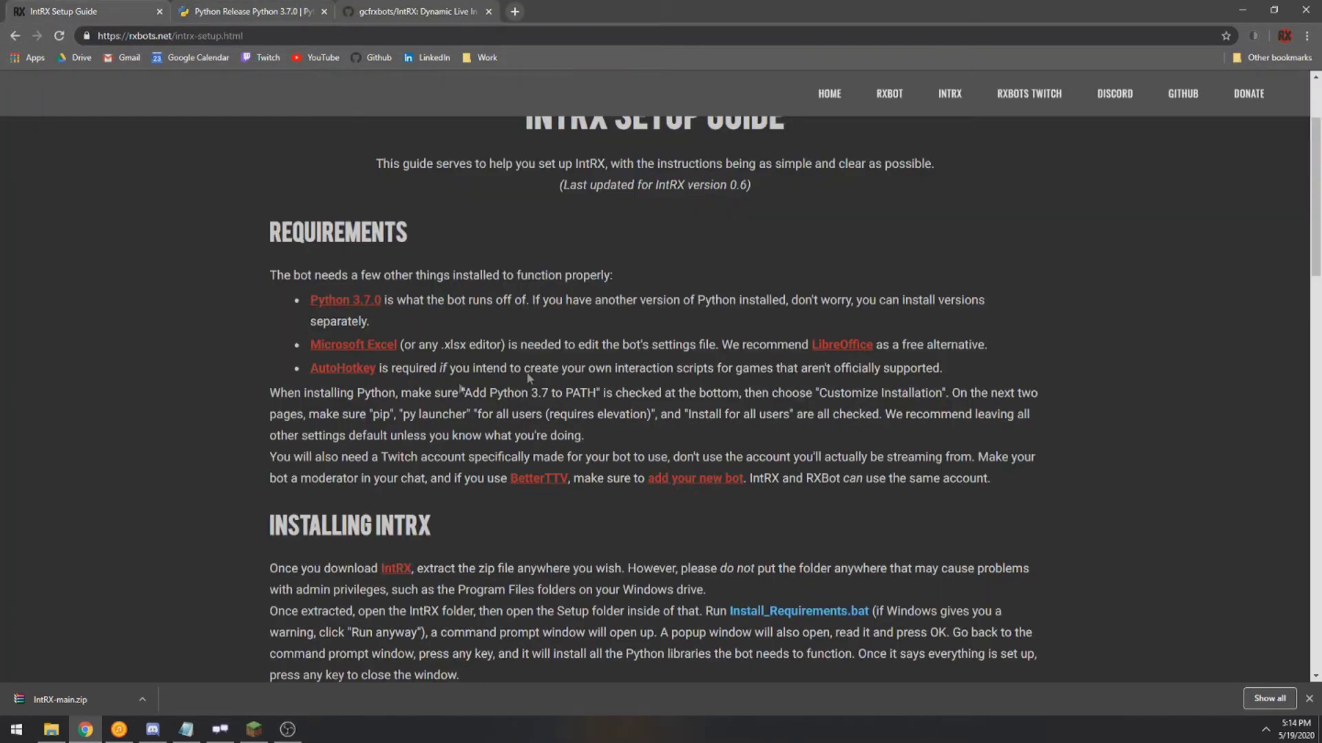
pyautogui.click(282, 11)
# Step: Download the Windows x86-64 executable installer for Python 3.7.0 and launch it
pyautogui.scroll(-15, 265, 413)
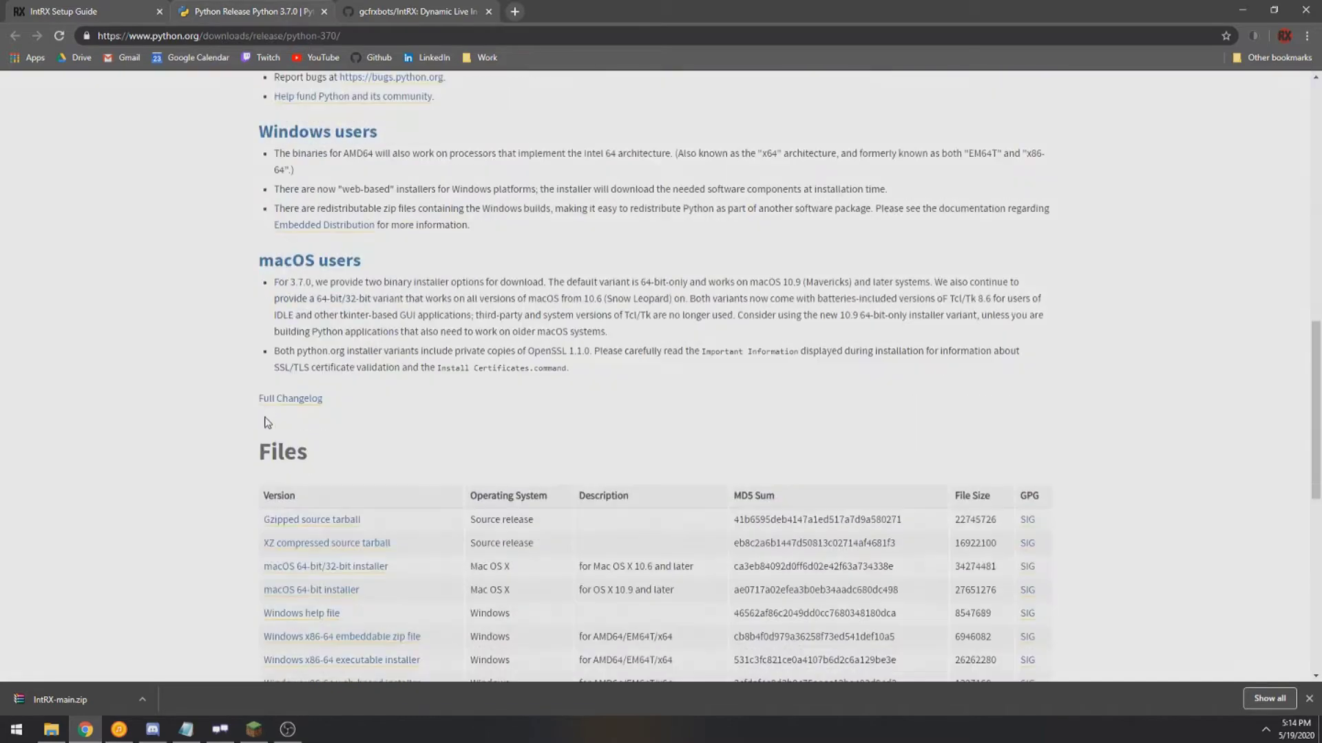
pyautogui.scroll(-4, 267, 422)
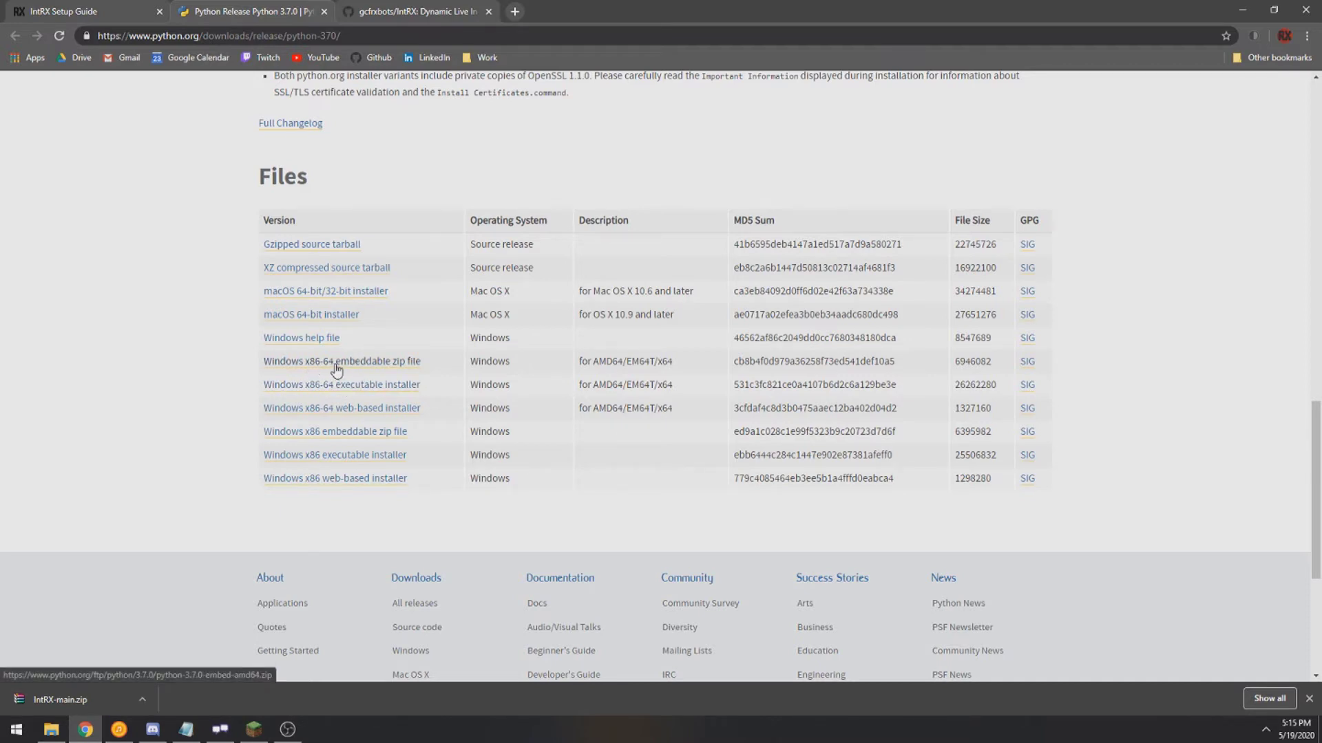
pyautogui.click(365, 384)
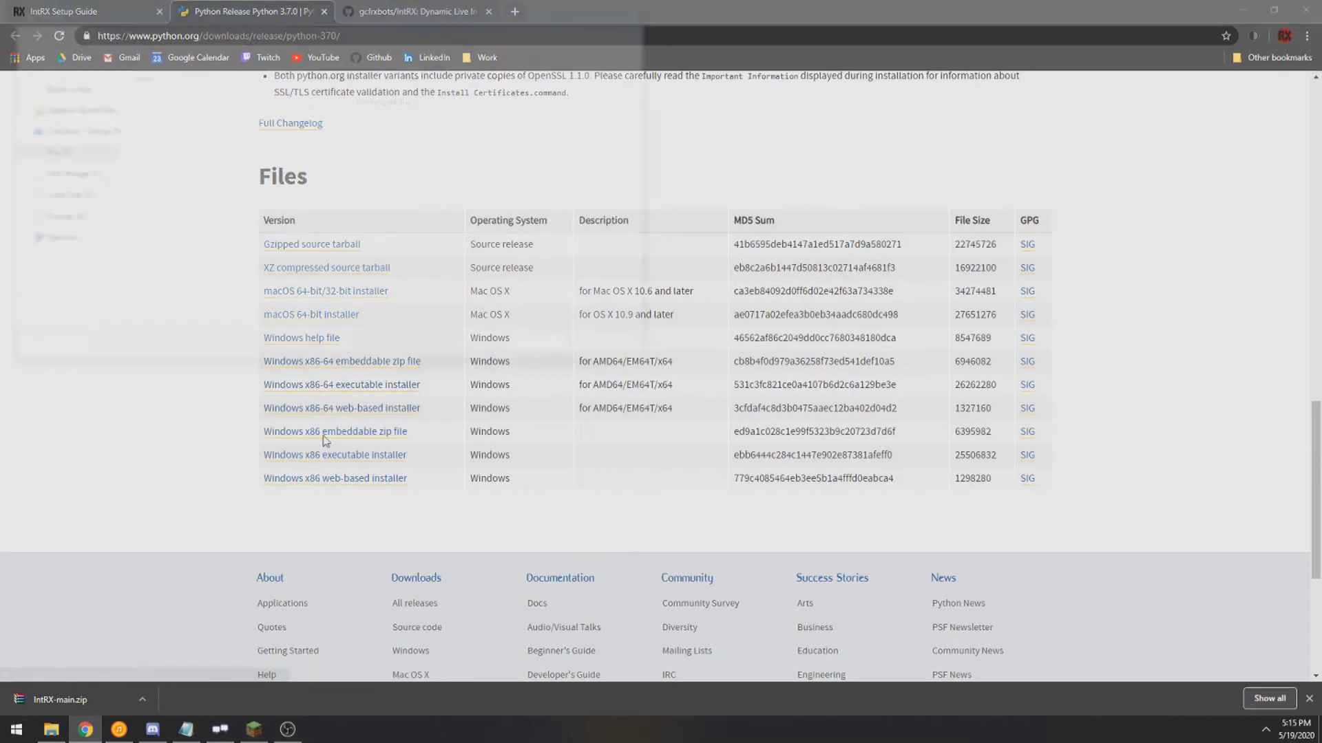
pyautogui.click(544, 348)
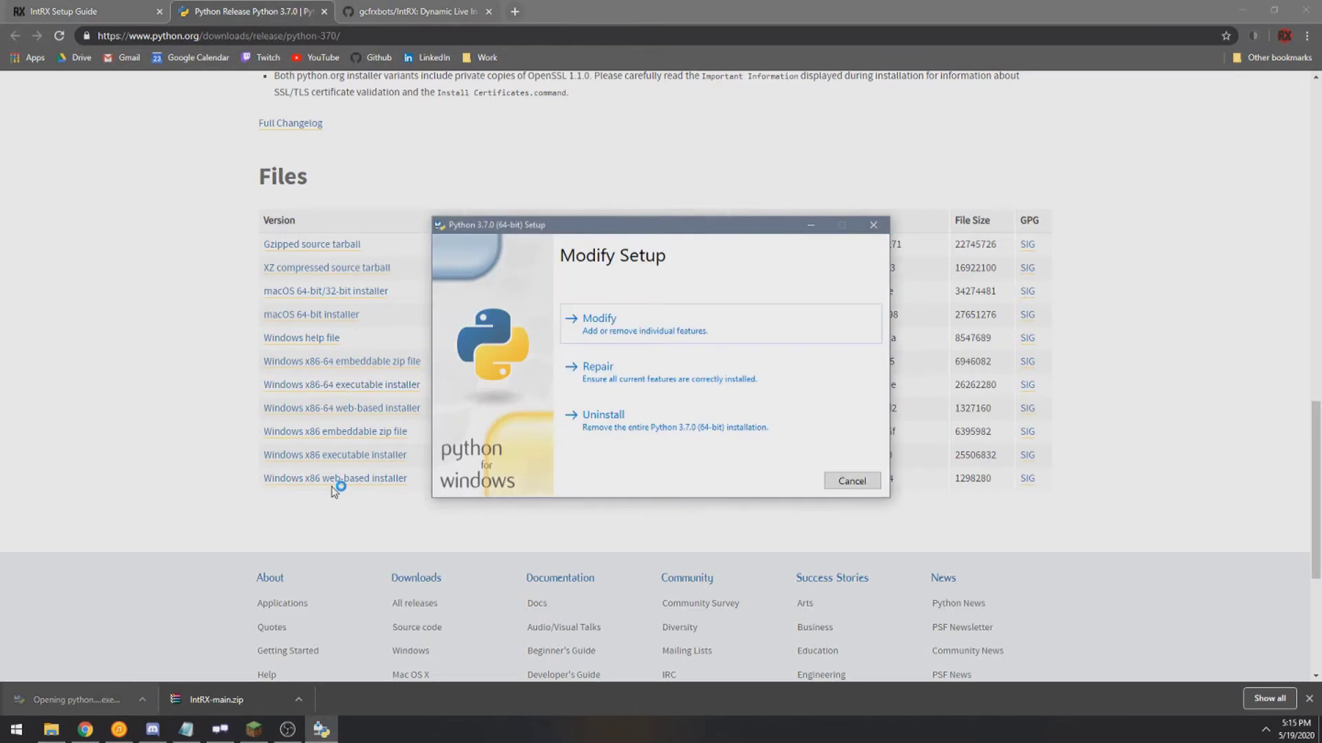
# Step: Review the Optional Features and Advanced Options of the Python 3.7.0 setup, then close it without installing
pyautogui.click(625, 330)
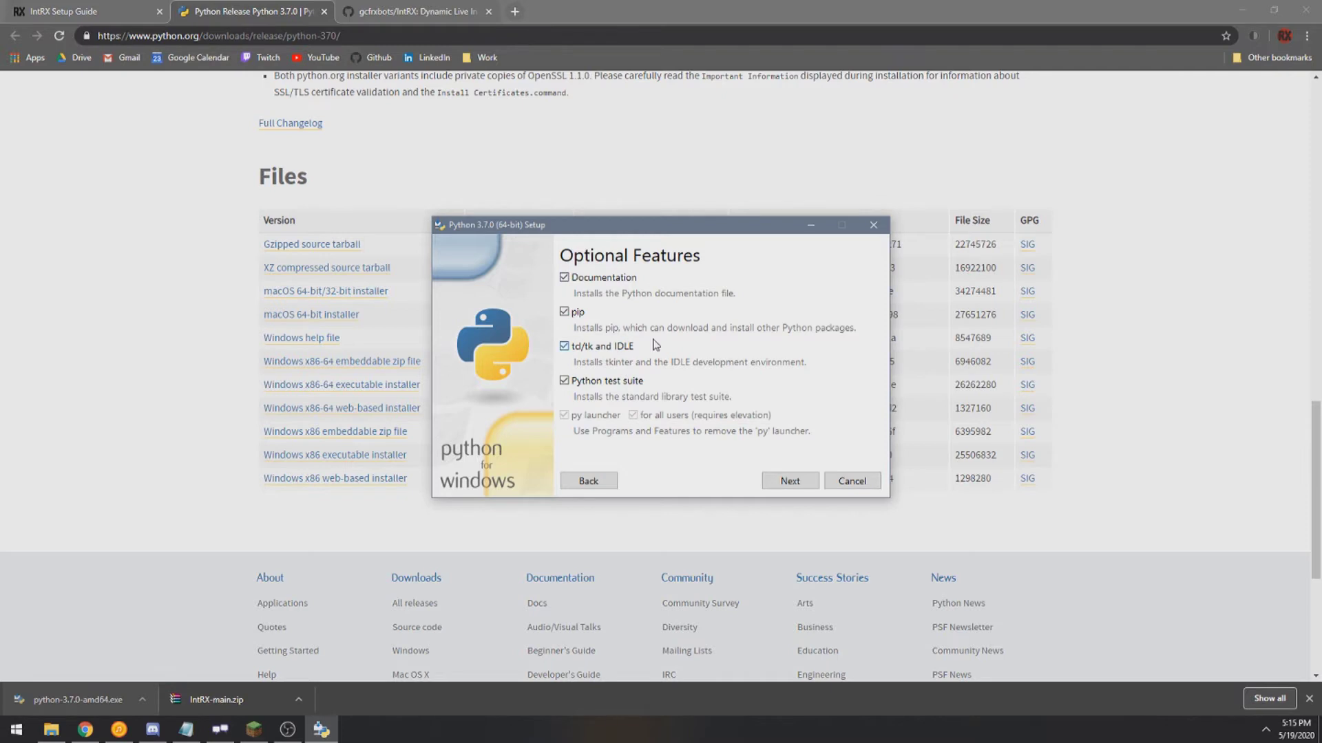
pyautogui.click(785, 482)
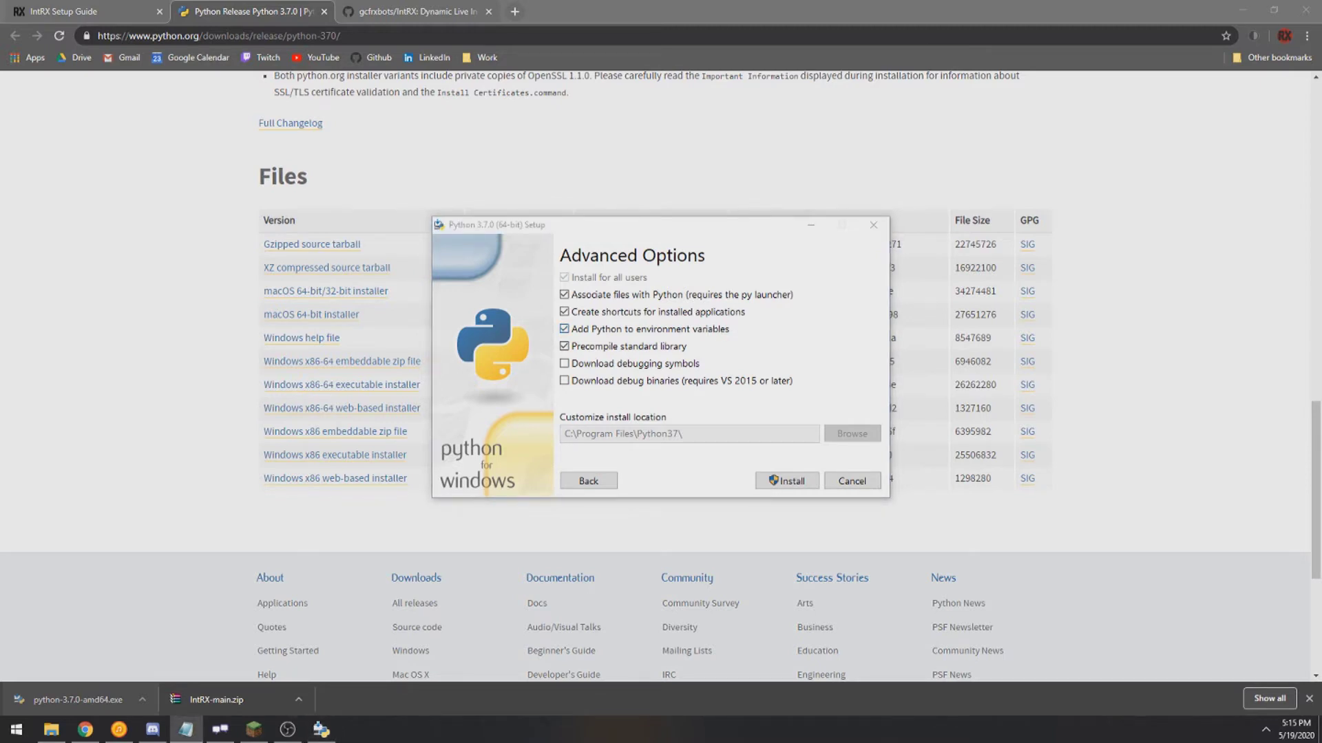
pyautogui.click(600, 483)
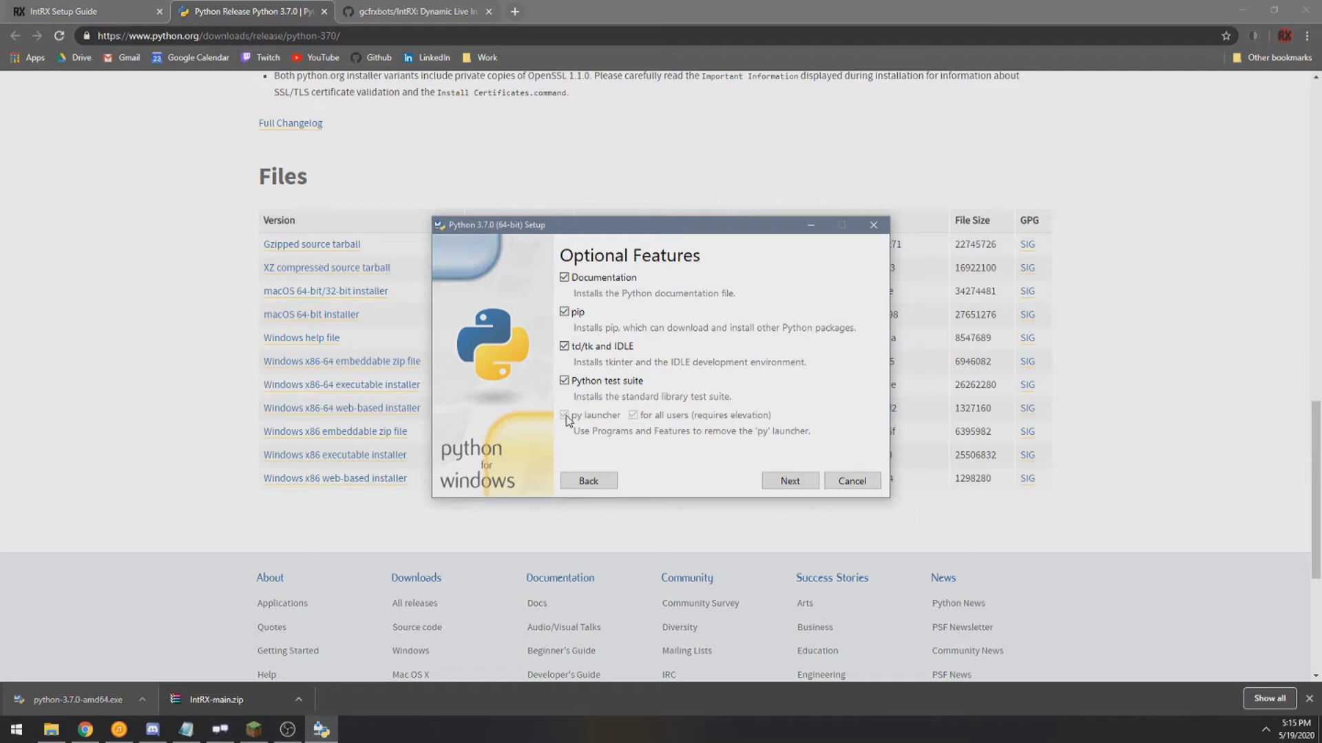
pyautogui.click(792, 480)
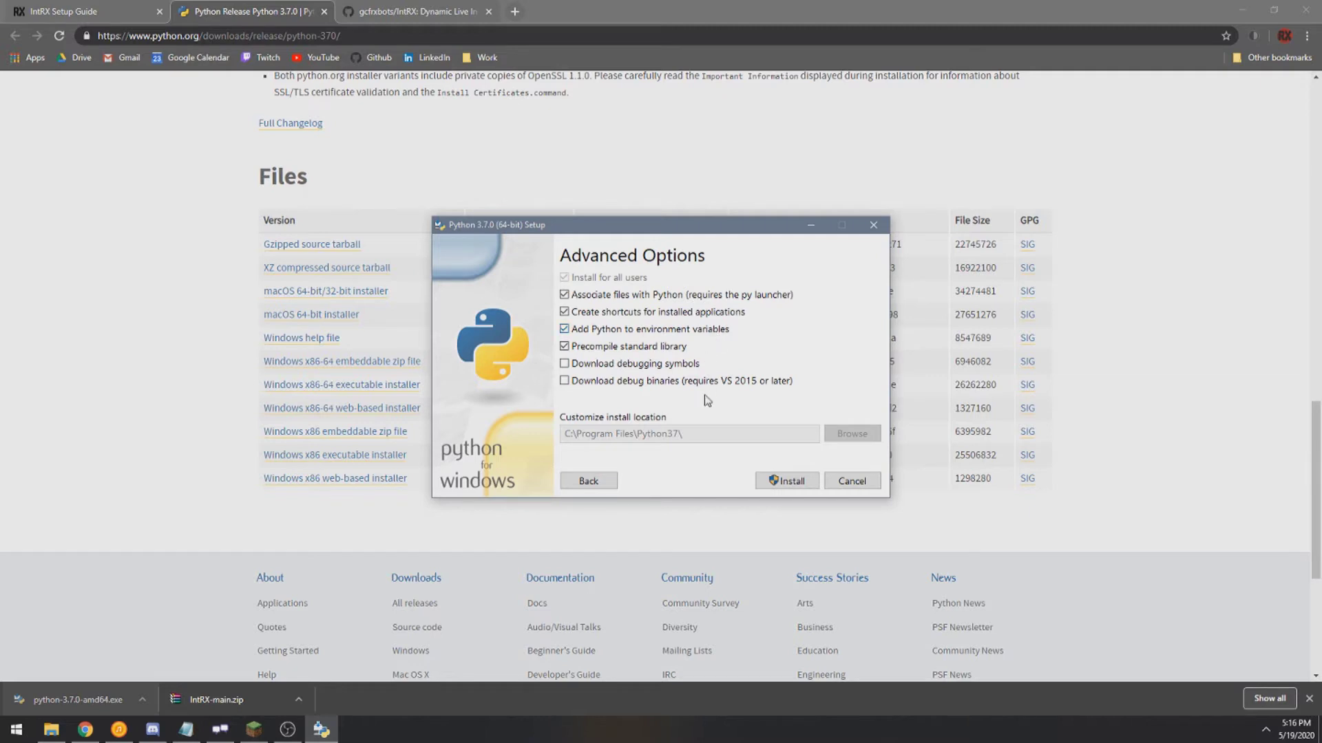
pyautogui.click(879, 227)
pyautogui.click(657, 412)
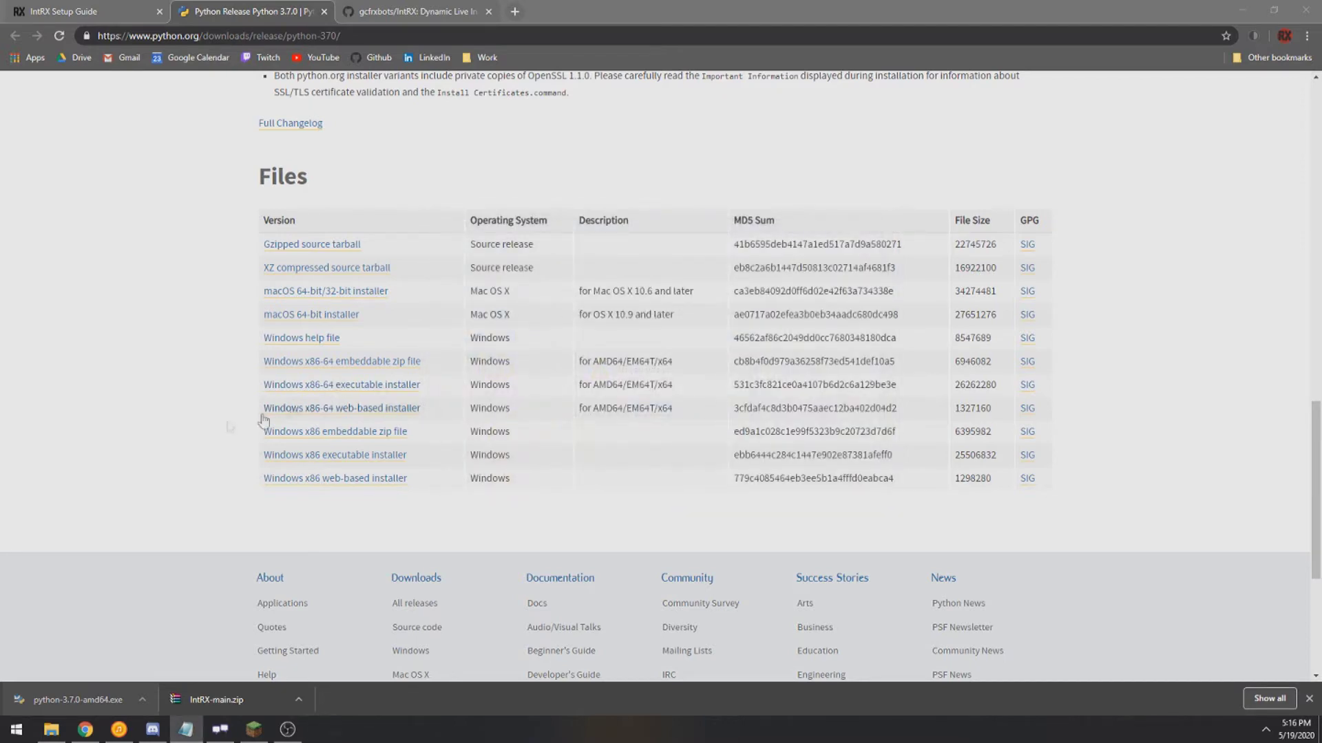
# Step: Highlight the paragraph on Python installation settings in the IntRX Setup Guide
pyautogui.click(56, 10)
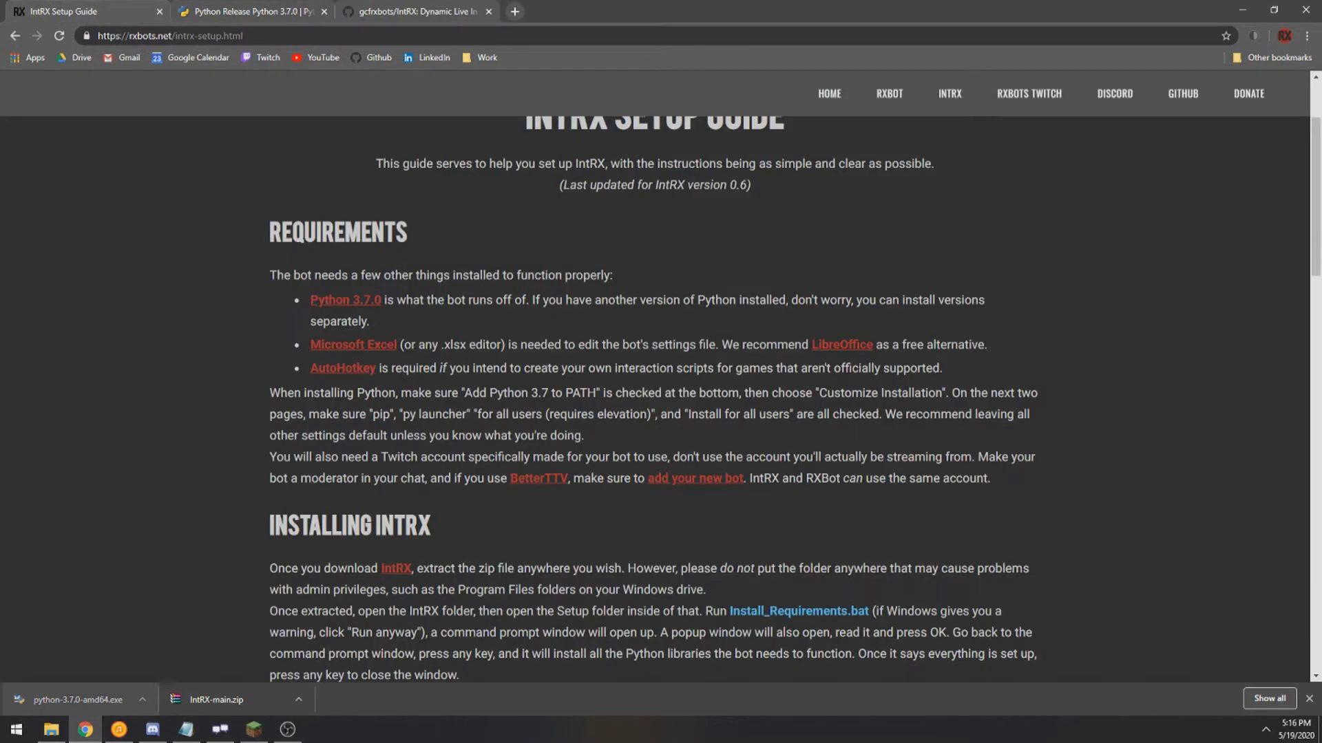
pyautogui.moveTo(264, 393); pyautogui.dragTo(687, 448)
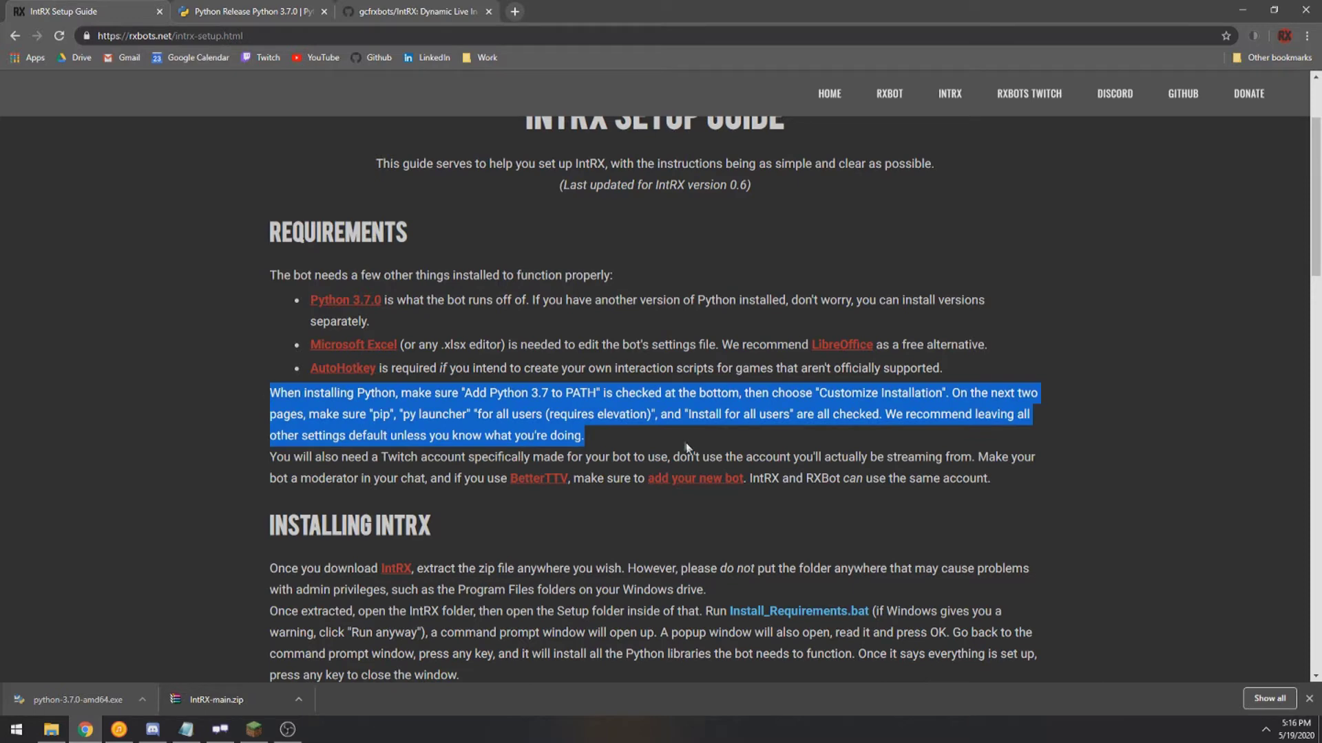
# Step: Look over the LibreOffice download page linked in the setup guide's Requirements section and close it
pyautogui.click(589, 448)
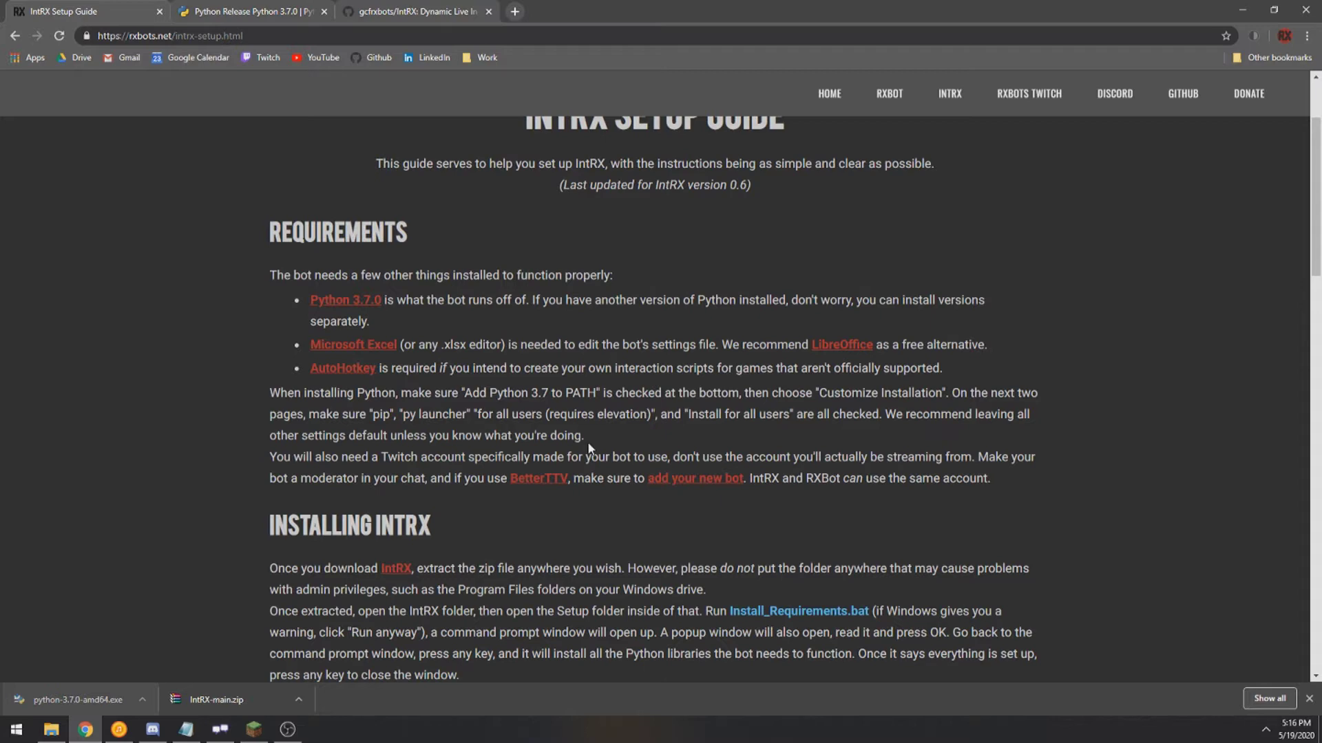
pyautogui.click(834, 348)
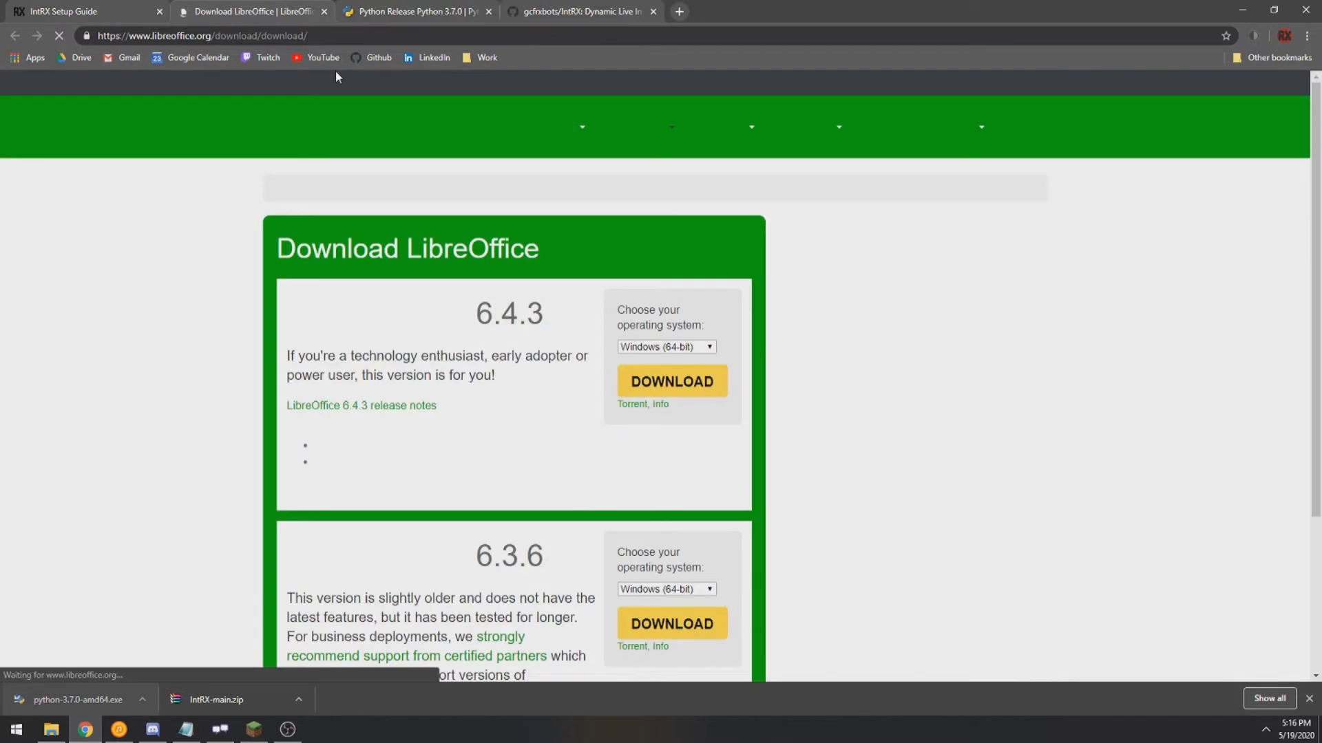
pyautogui.scroll(-1, 256, 420)
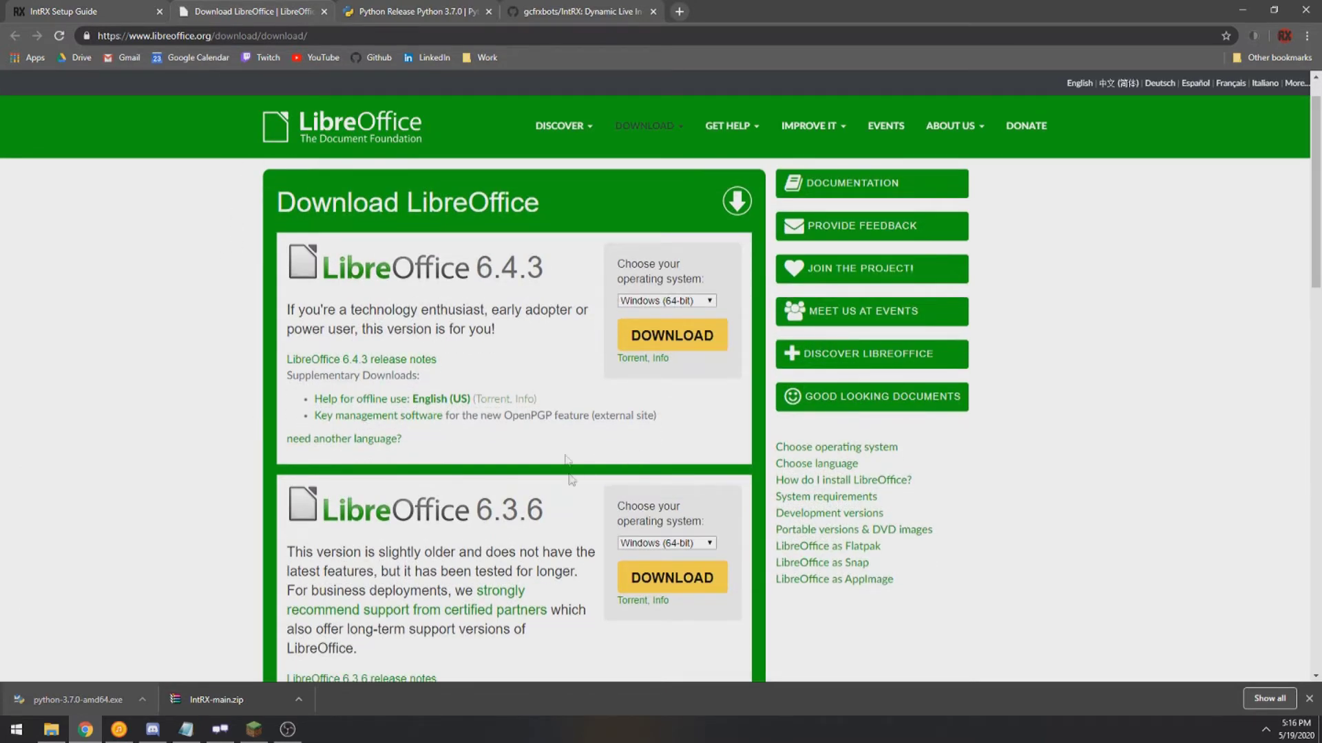
pyautogui.scroll(1, 425, 413)
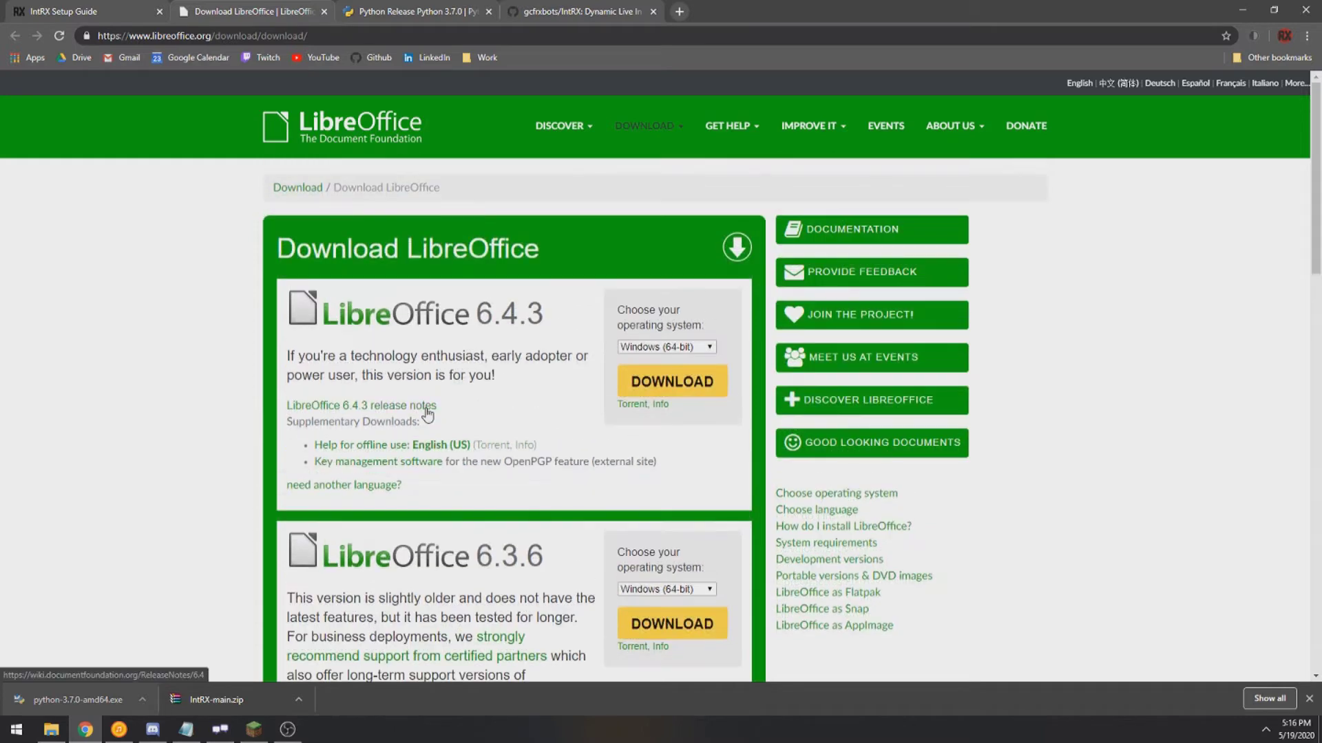
pyautogui.click(323, 11)
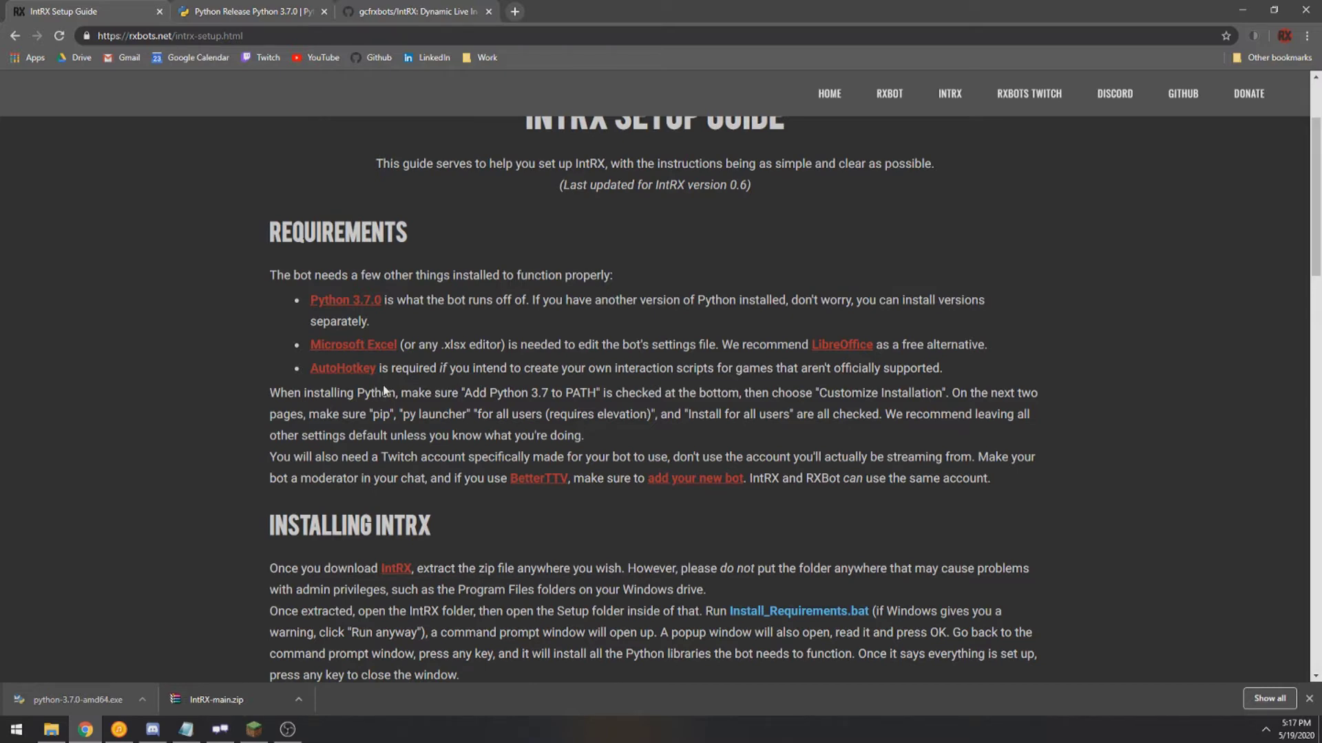
# Step: Open the AutoHotkey website from the setup guide's Requirements section and look through its home page
pyautogui.click(352, 370)
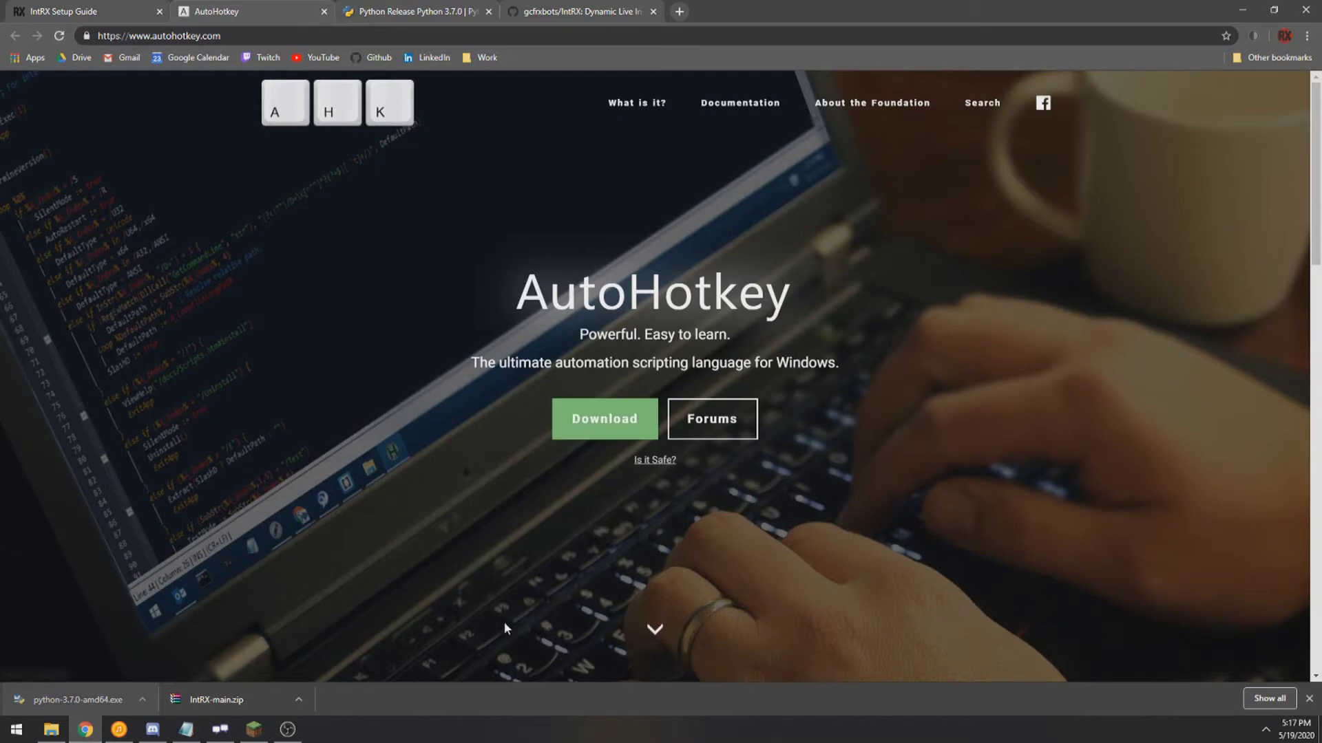
pyautogui.scroll(-10, 505, 622)
pyautogui.scroll(1, 241, 481)
pyautogui.scroll(-1, 177, 482)
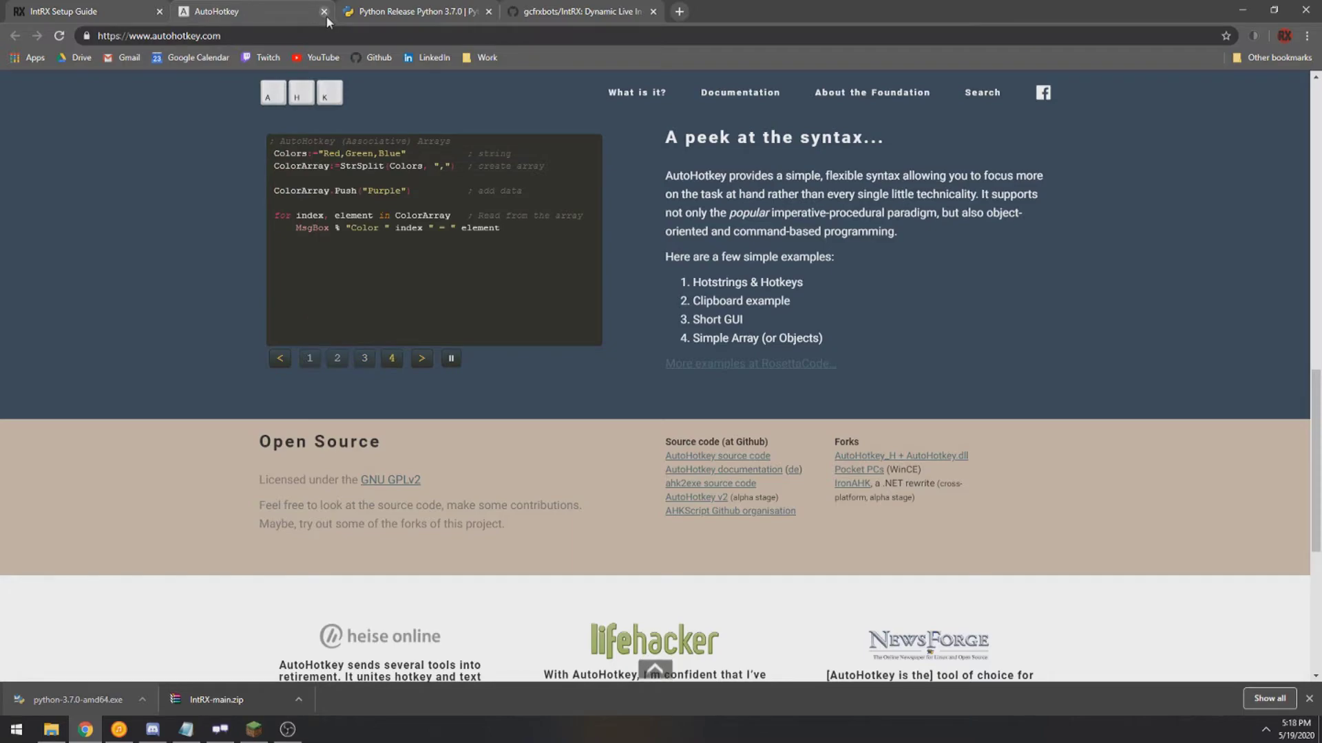
pyautogui.scroll(-3, 306, 286)
pyautogui.scroll(15, 305, 286)
pyautogui.scroll(-12, 130, 365)
pyautogui.scroll(2, 130, 365)
pyautogui.scroll(2, 131, 364)
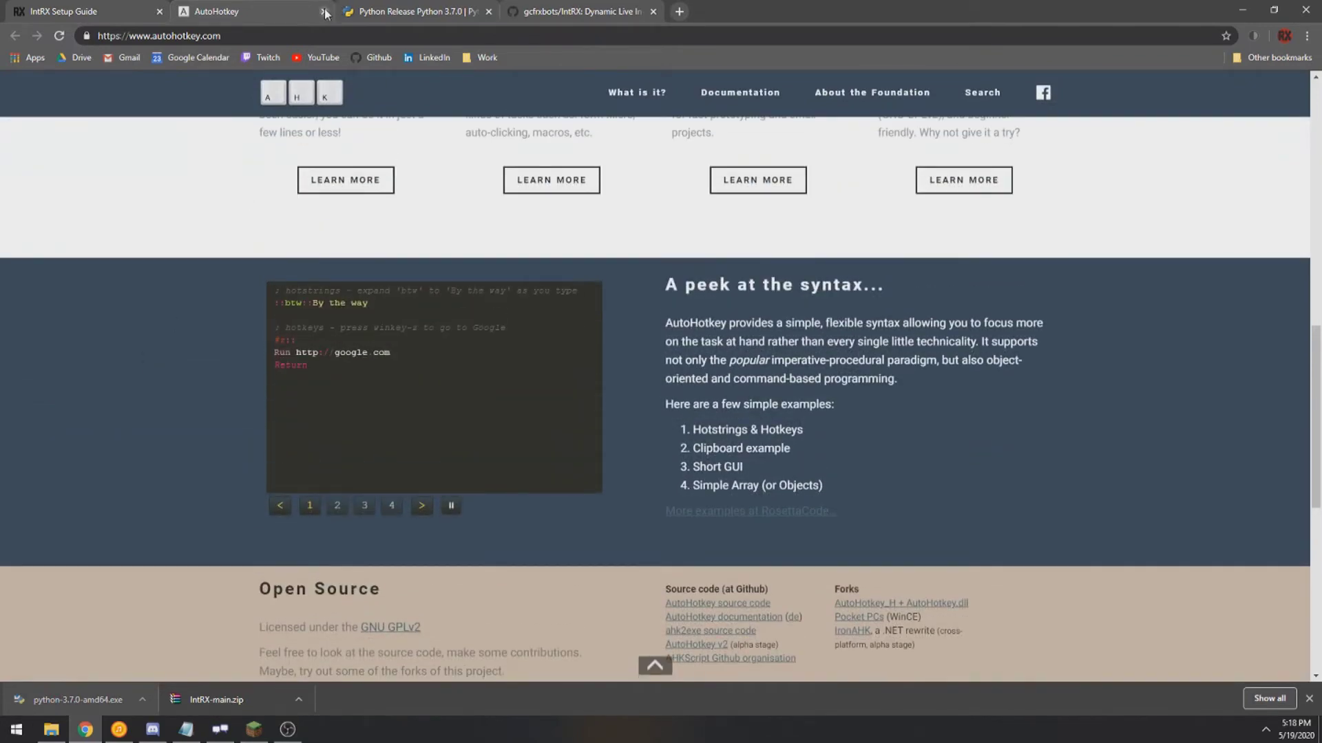
# Step: Close the AutoHotkey, Python 3.7.0 release and IntRX GitHub pages, keeping only the IntRX Setup Guide open
pyautogui.click(324, 11)
pyautogui.click(324, 11)
pyautogui.click(324, 11)
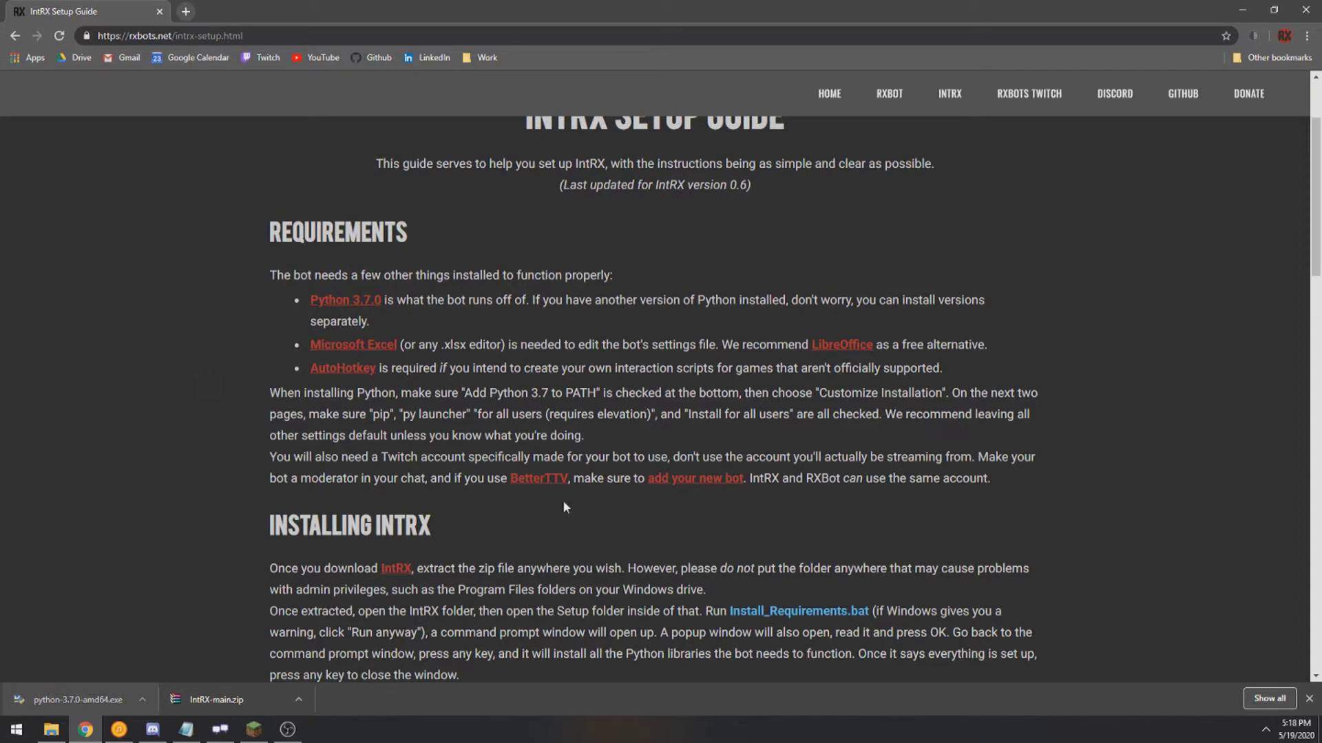
# Step: Switch to File Explorer and run Install_Requirements.bat from the Setup folder inside IntRX-main
pyautogui.scroll(-1, 563, 502)
pyautogui.click(52, 729)
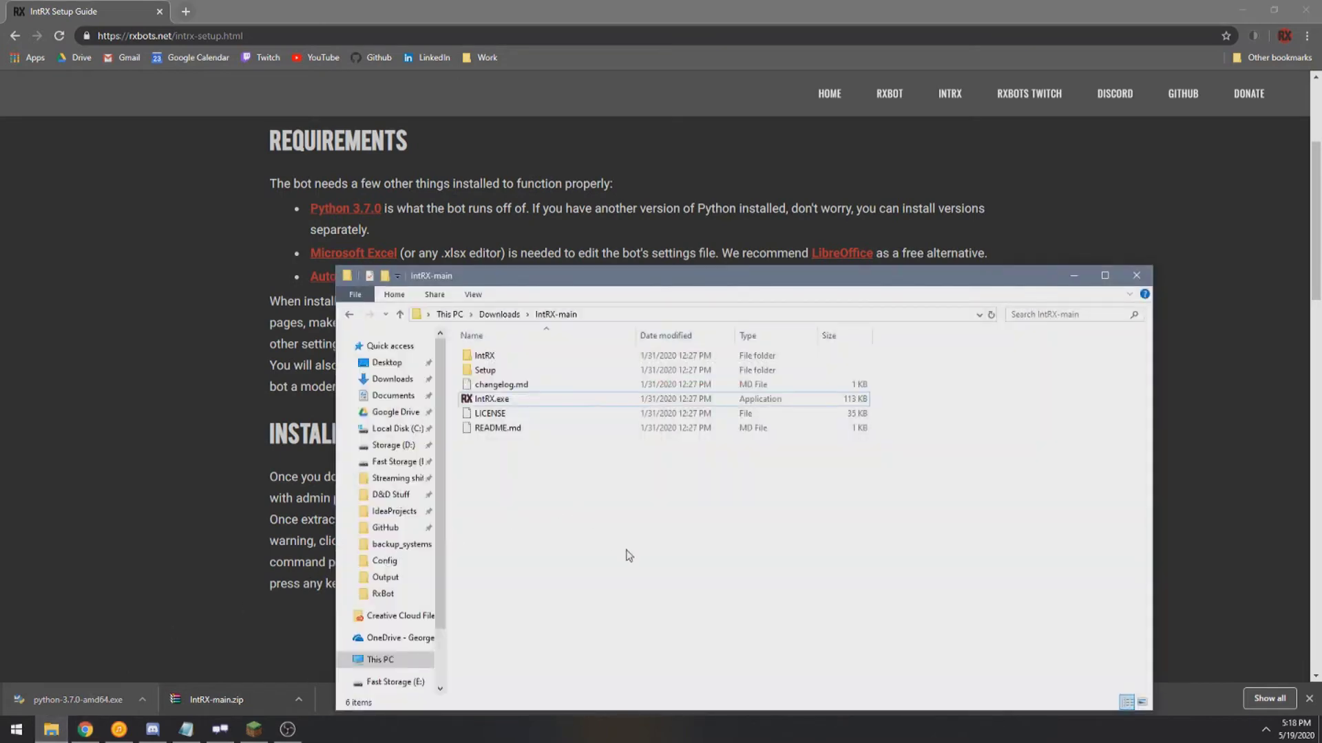
pyautogui.moveTo(527, 278); pyautogui.dragTo(432, 214)
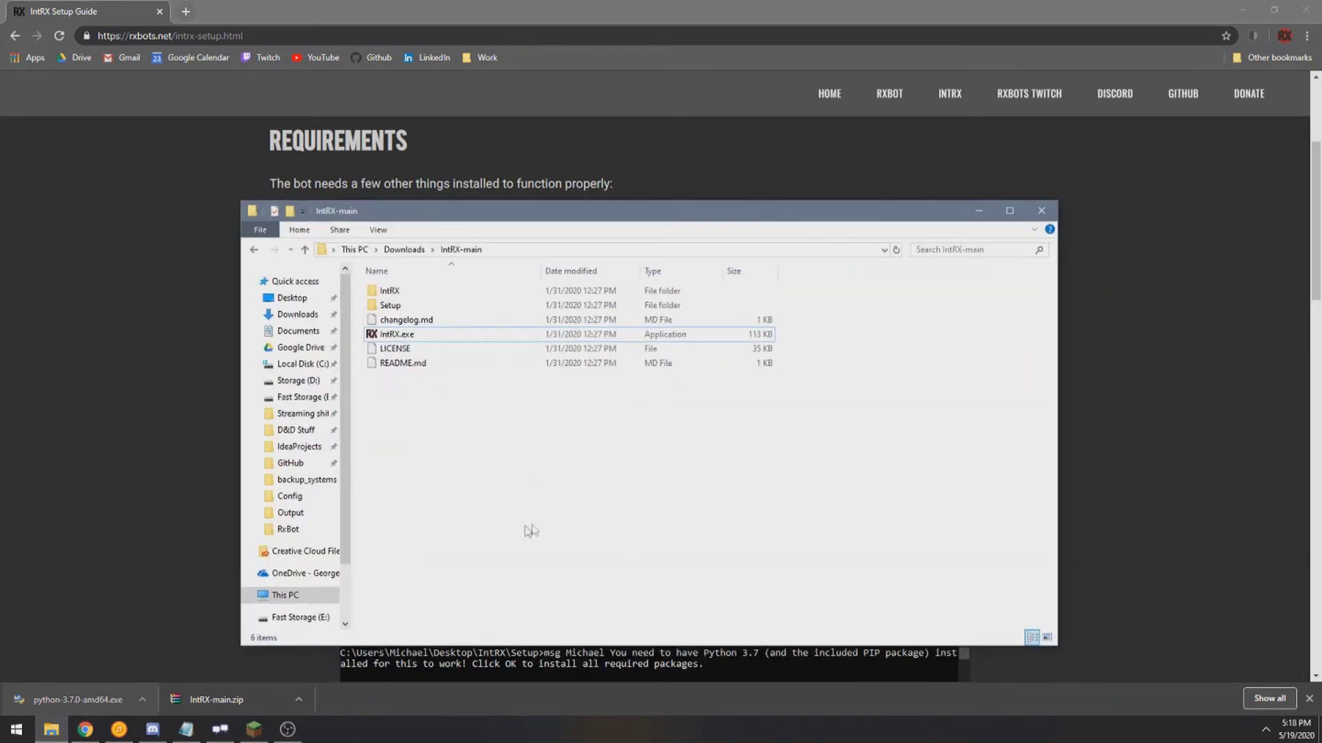
pyautogui.doubleClick(414, 306)
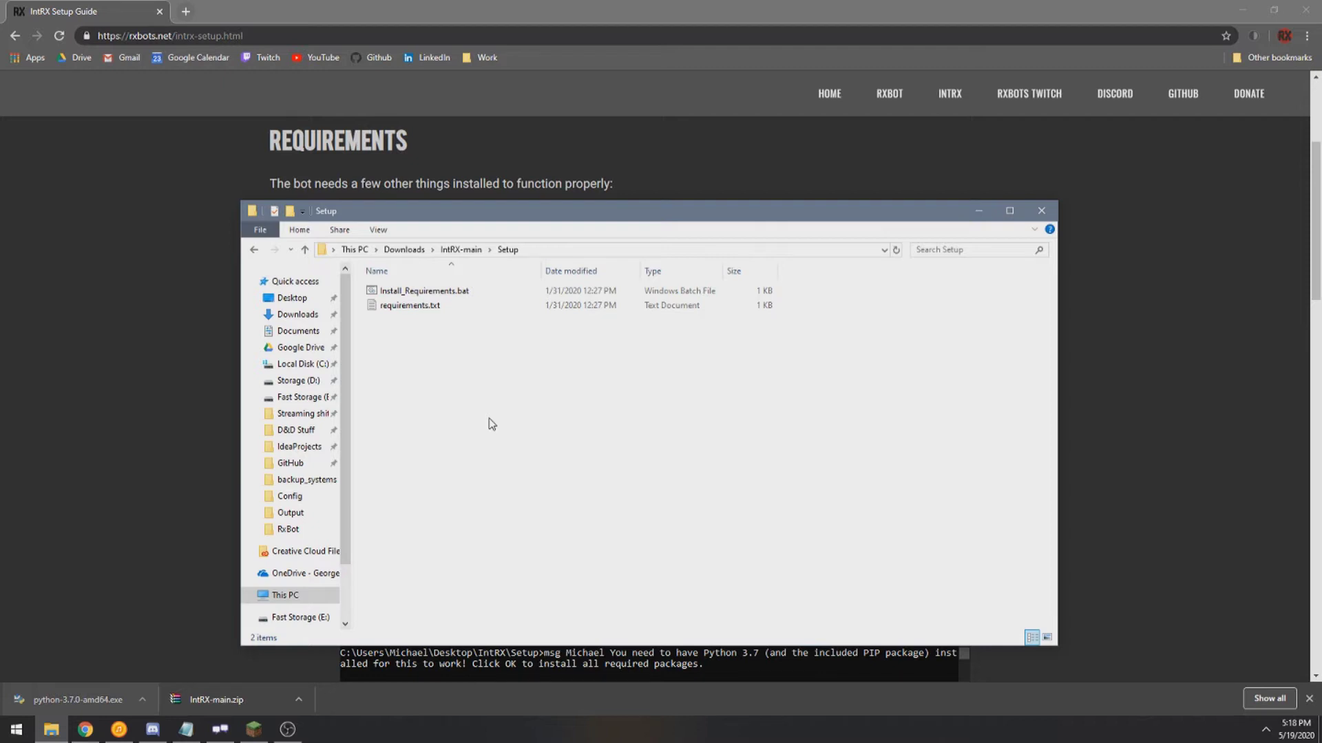
pyautogui.doubleClick(444, 291)
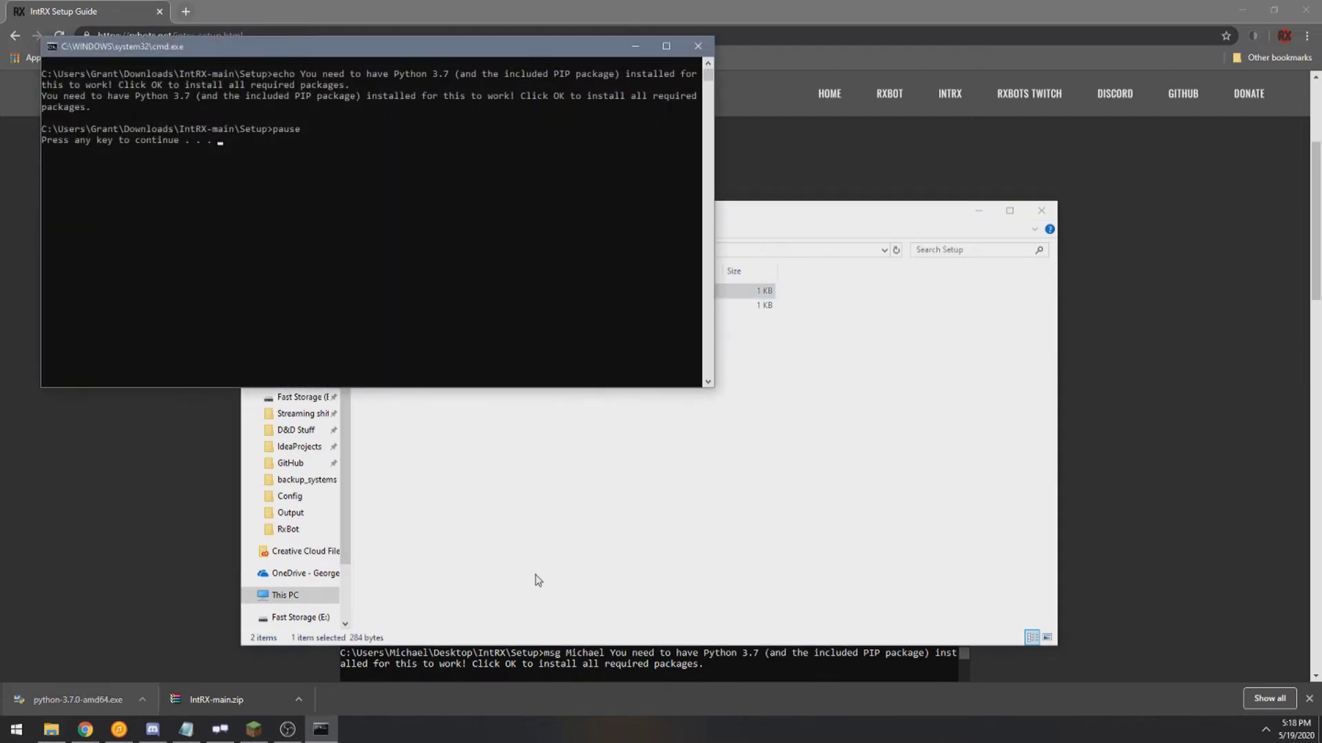
# Step: Highlight the Python 3.7 requirement in the command window's message, clear the selection and continue the package installation
pyautogui.moveTo(45, 90); pyautogui.dragTo(195, 101)
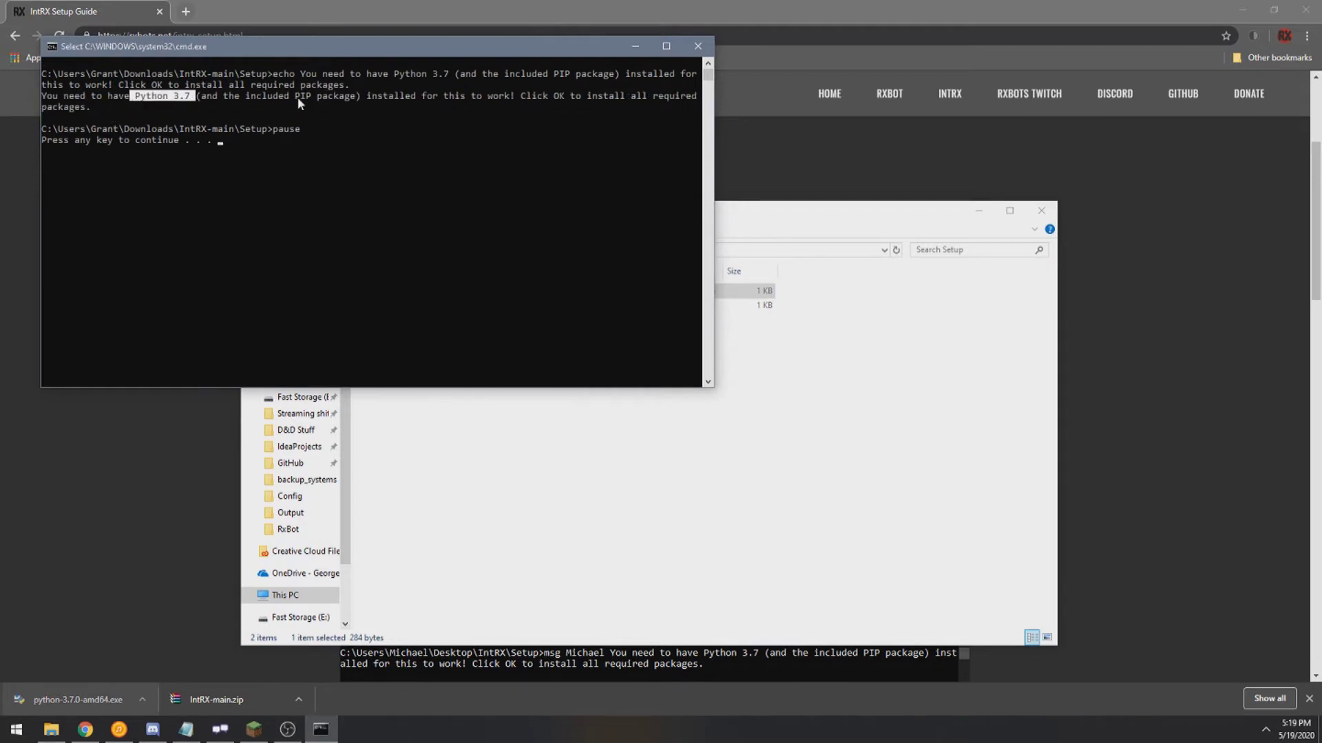
pyautogui.click(485, 155)
pyautogui.click(329, 154)
pyautogui.press('Escape')
pyautogui.press('Return')
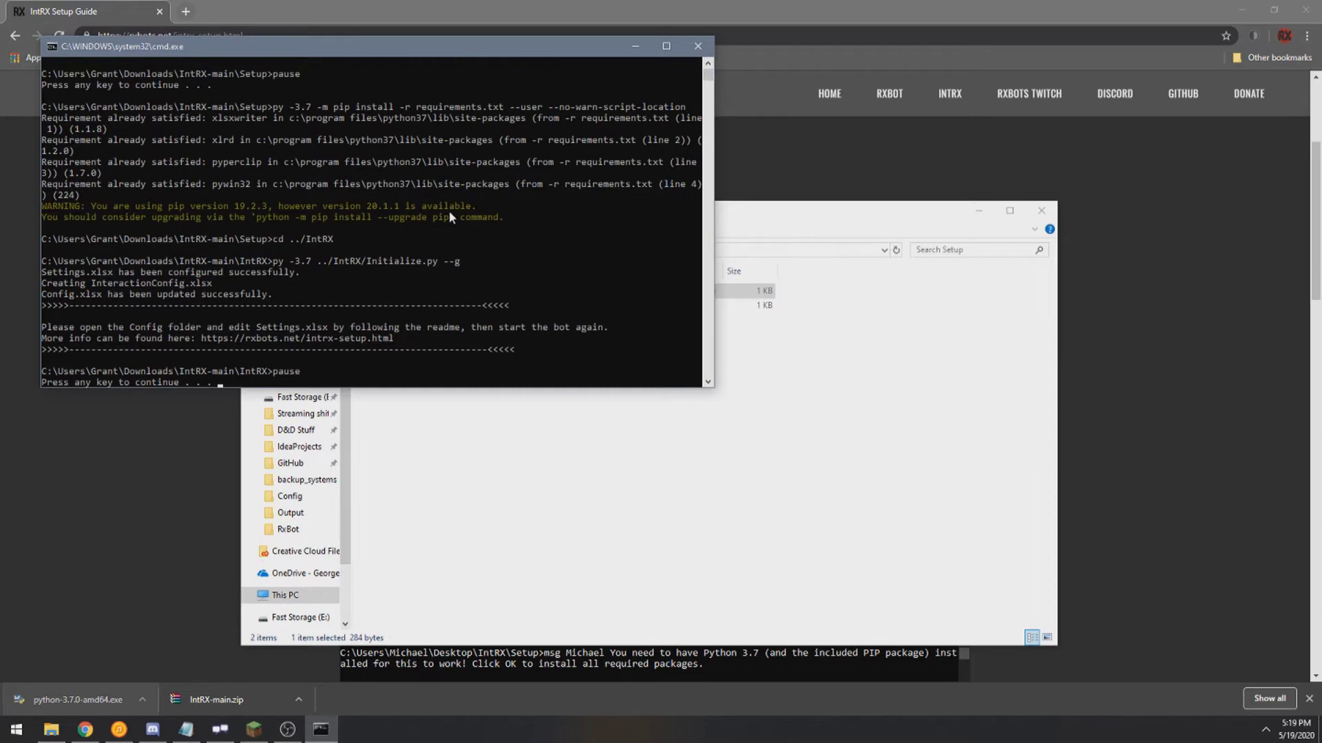
# Step: Examine the installer output, highlighting the pip version warning and the configuration messages, and close the command window
pyautogui.moveTo(43, 106); pyautogui.dragTo(543, 219)
pyautogui.click(543, 219)
pyautogui.moveTo(43, 205); pyautogui.dragTo(481, 209)
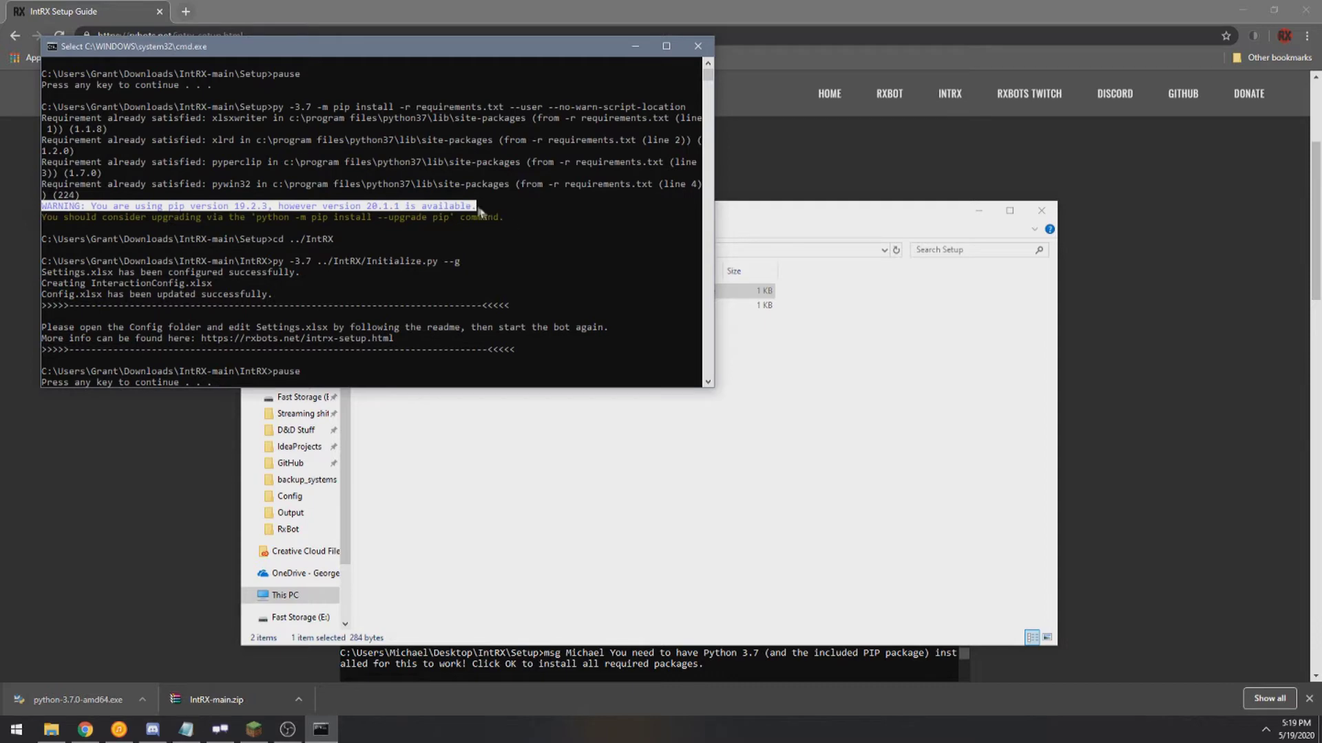
pyautogui.click(512, 218)
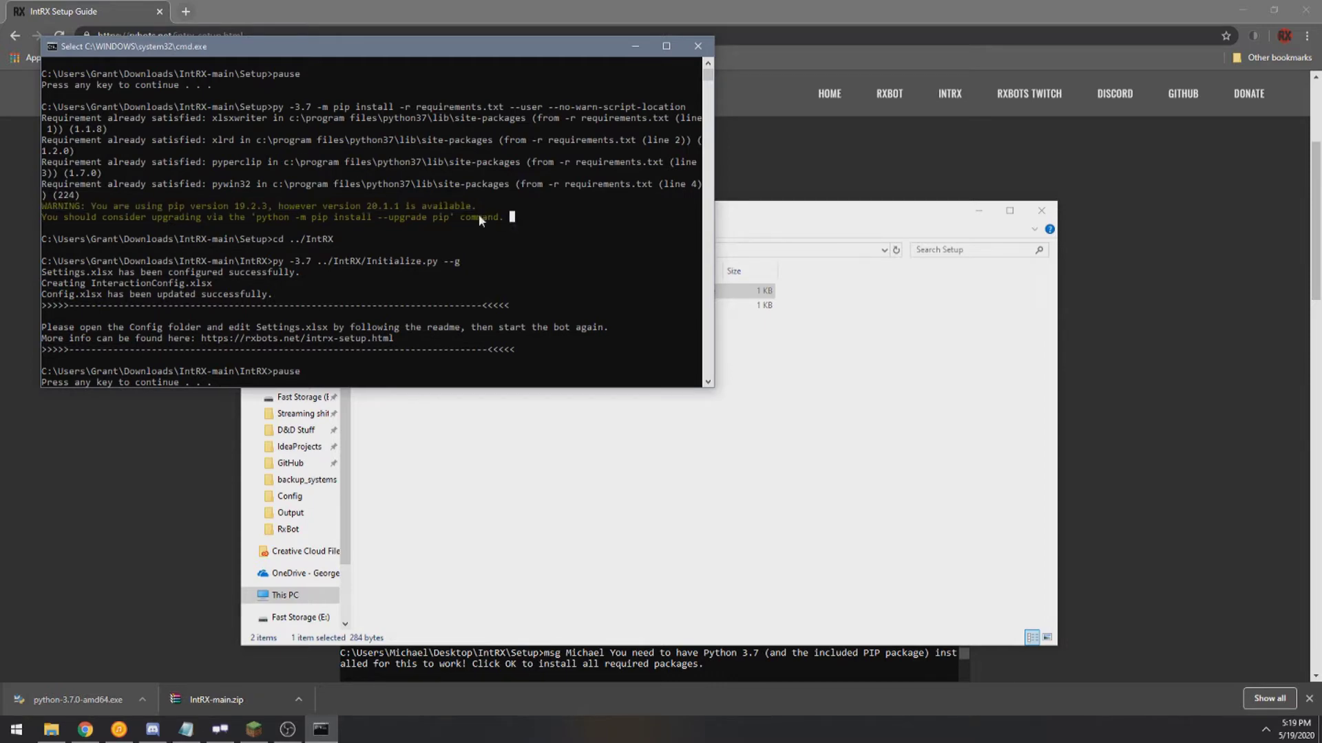
pyautogui.moveTo(42, 261); pyautogui.dragTo(437, 252)
pyautogui.click(406, 286)
pyautogui.scroll(2, 399, 280)
pyautogui.moveTo(548, 260); pyautogui.dragTo(43, 196)
pyautogui.click(250, 205)
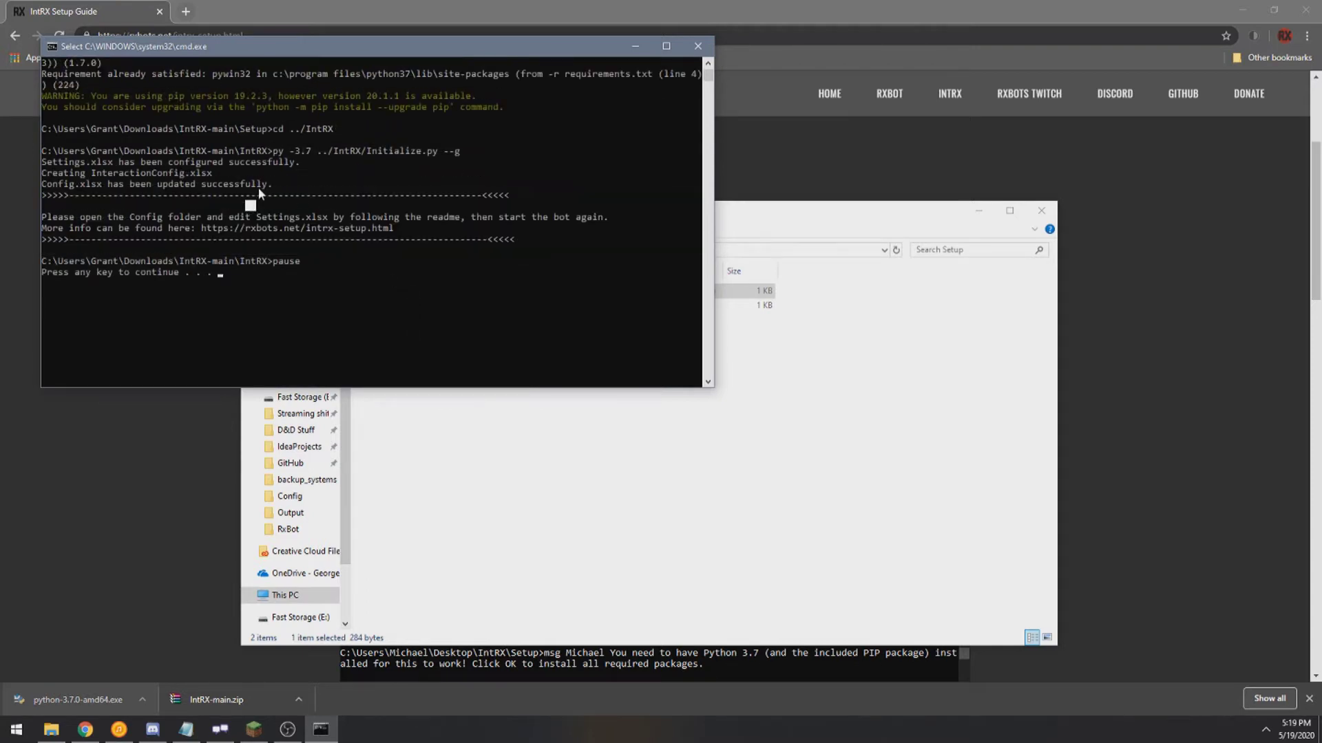
pyautogui.click(313, 184)
pyautogui.press('Return')
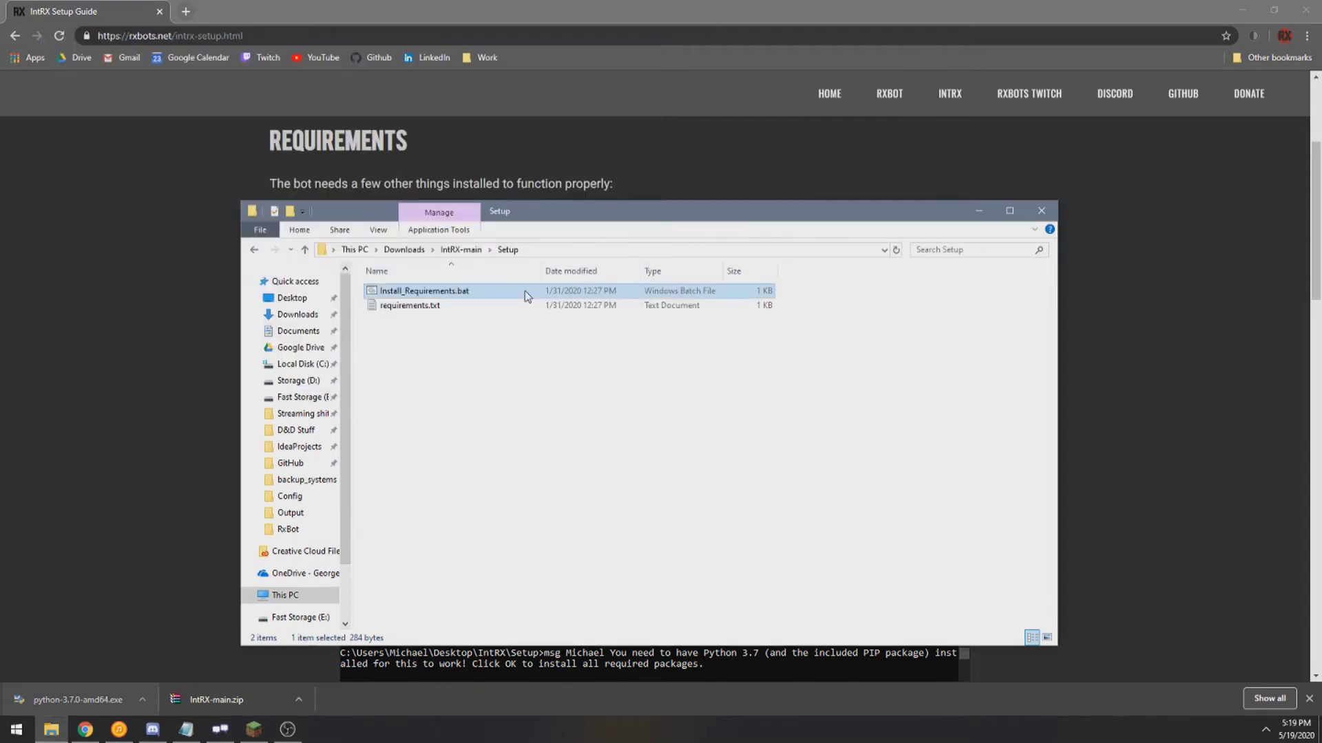
# Step: Open Settings.xlsx from the Config folder of IntRX-main
pyautogui.click(462, 249)
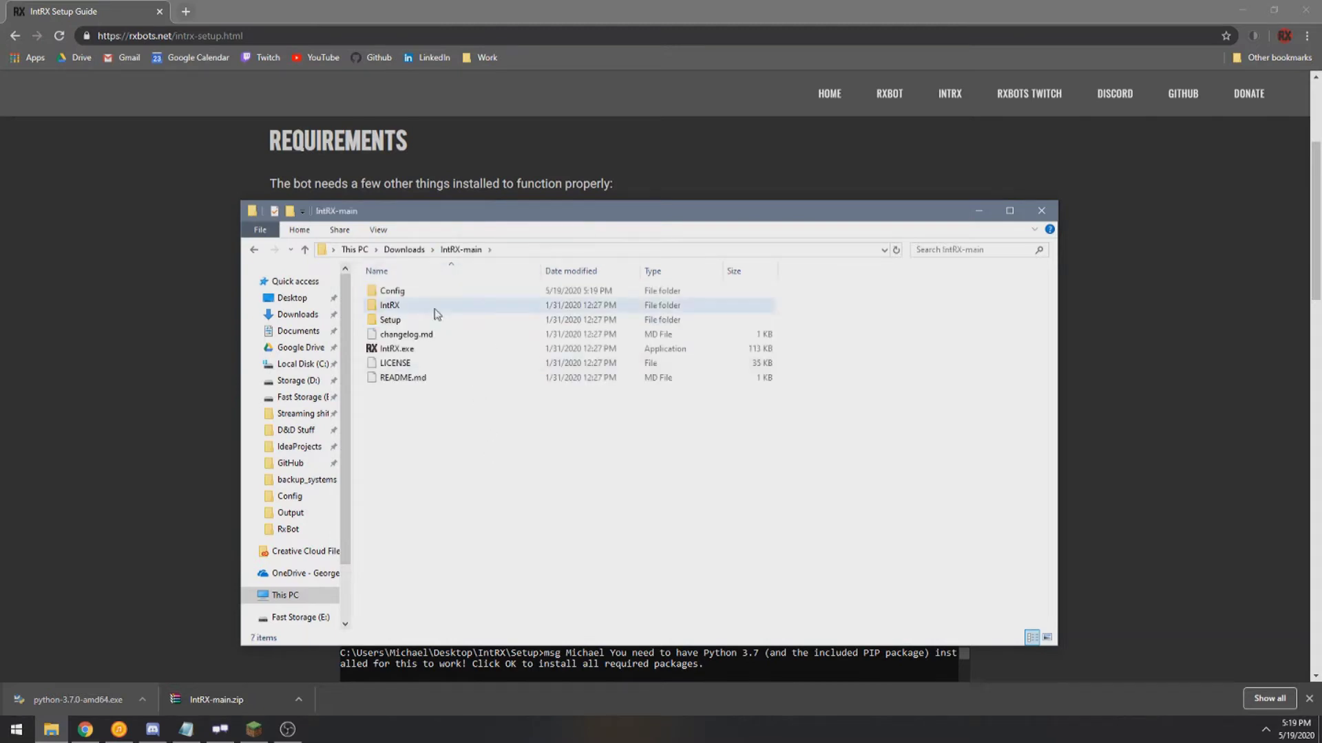
pyautogui.click(402, 290)
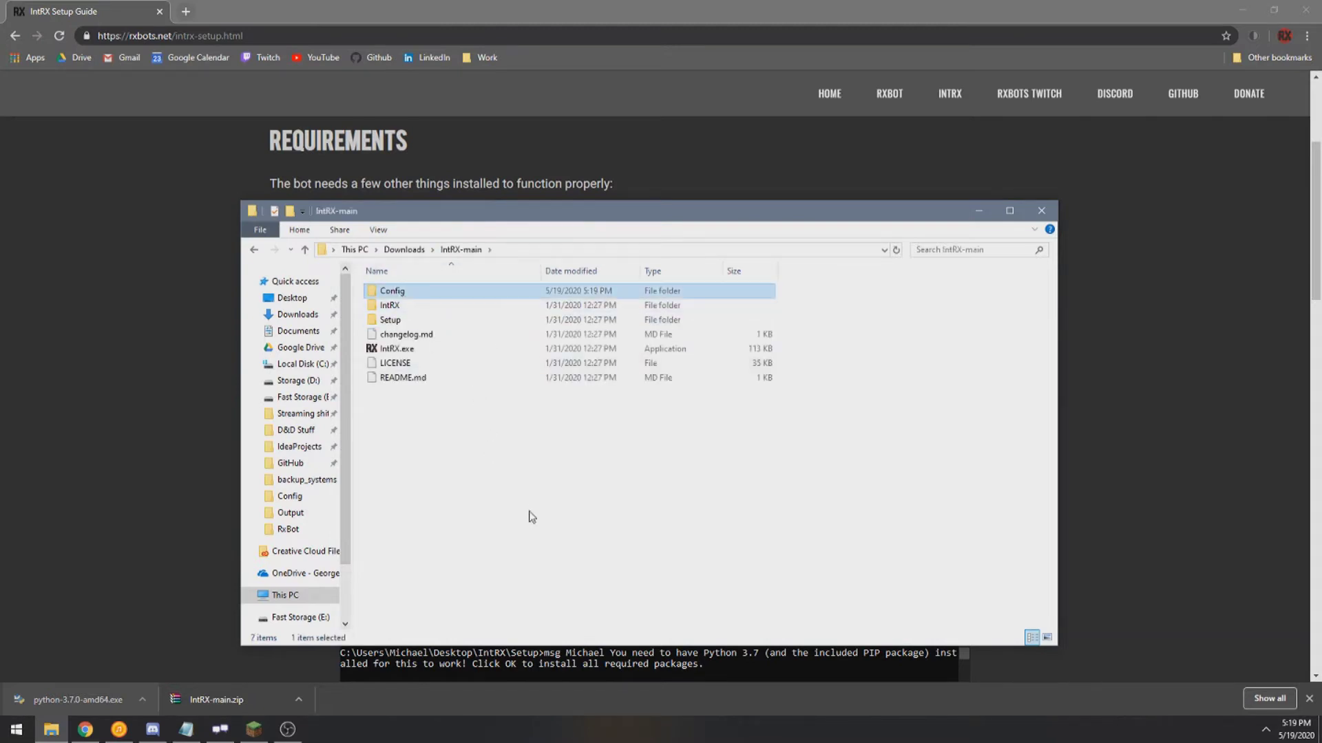
pyautogui.doubleClick(403, 291)
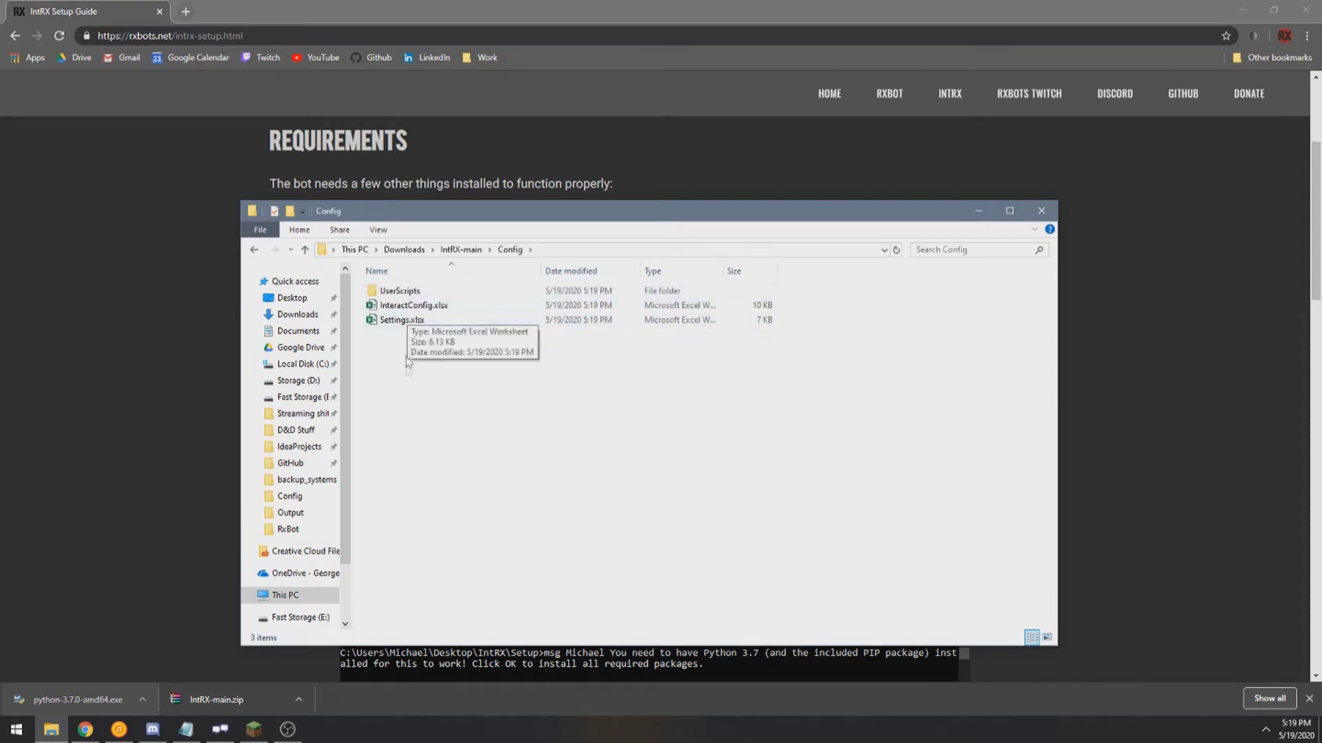
pyautogui.doubleClick(414, 322)
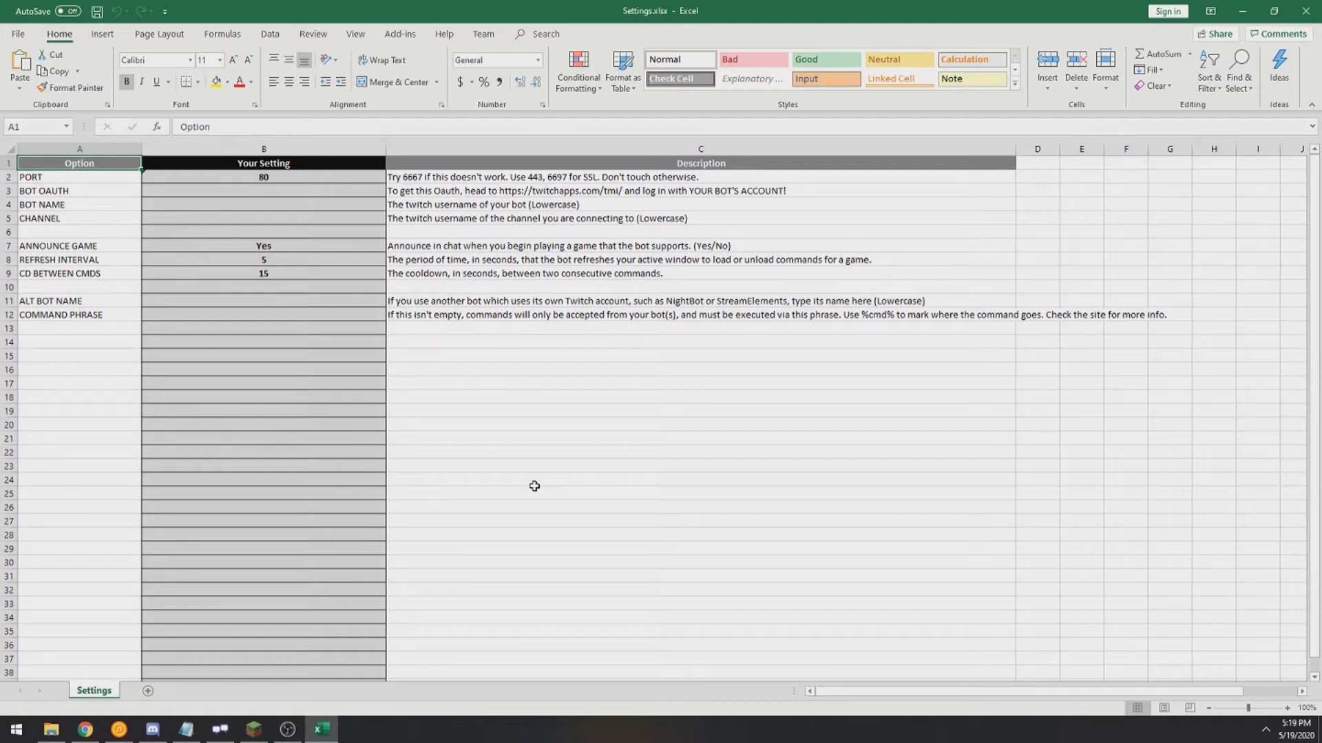
# Step: Compare the spreadsheet's options with their explanations in the IntRX Setup Guide and return to Settings.xlsx
pyautogui.click(465, 396)
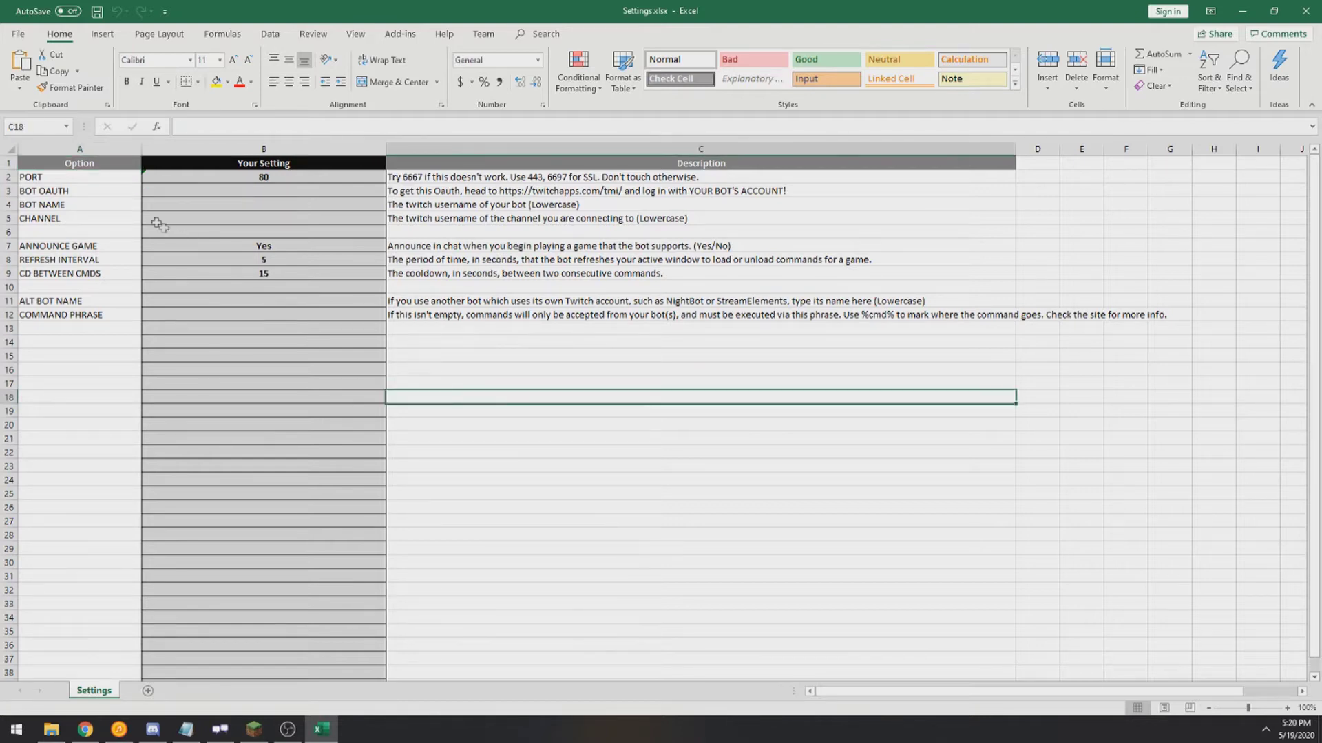
pyautogui.moveTo(413, 177); pyautogui.dragTo(413, 314)
pyautogui.click(85, 729)
pyautogui.scroll(-20, 290, 436)
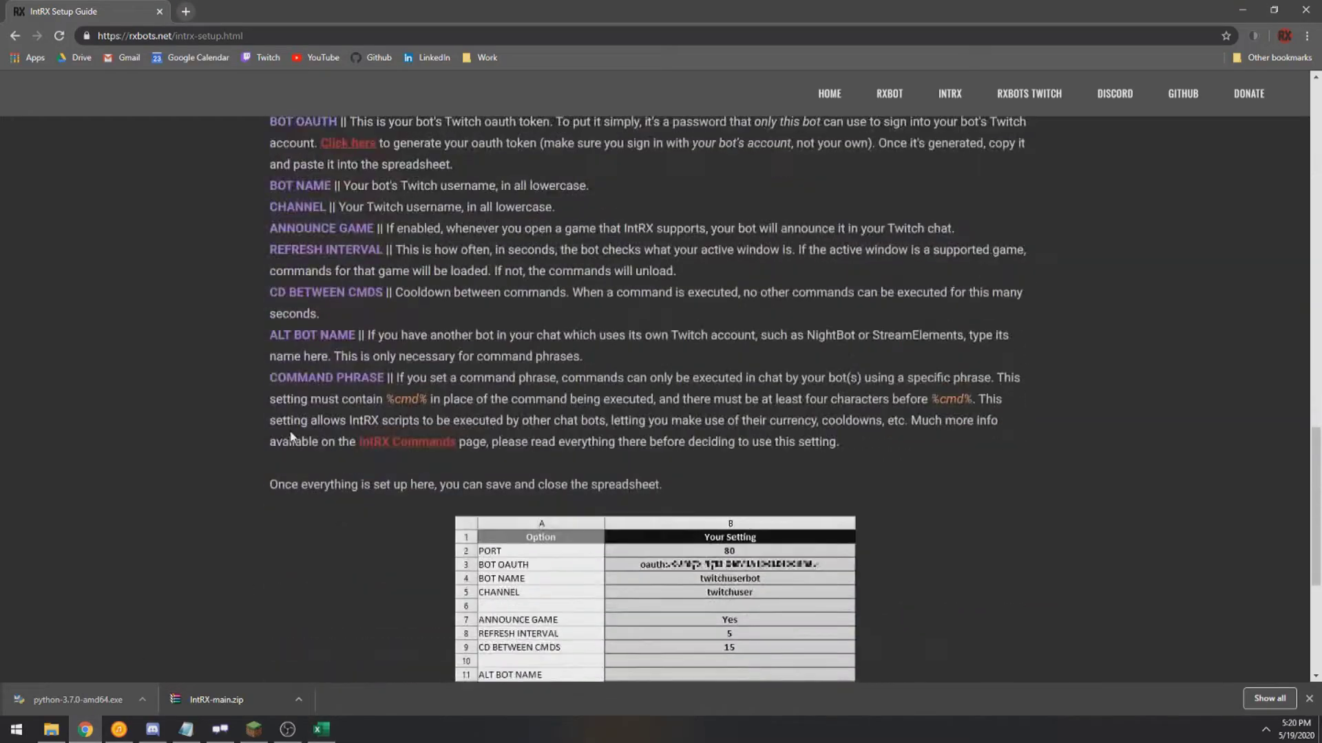
pyautogui.scroll(1, 290, 435)
pyautogui.scroll(1, 660, 397)
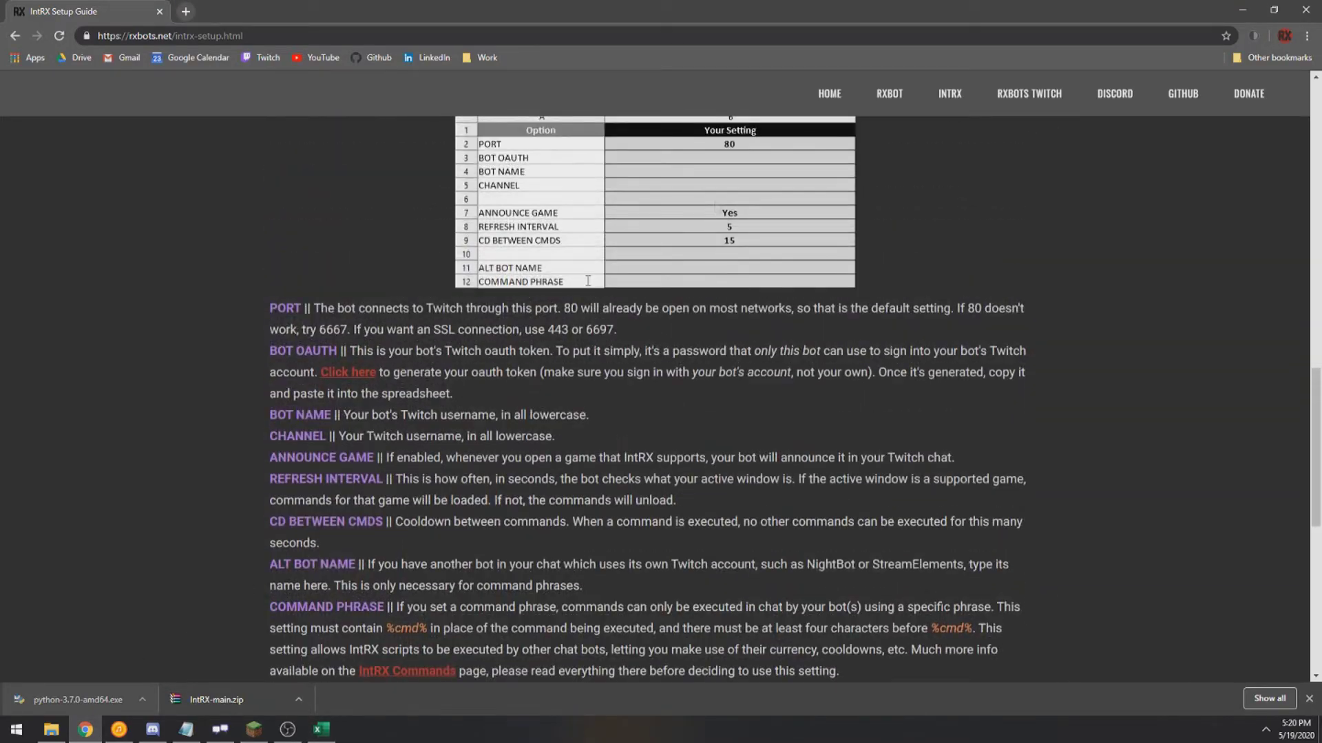
pyautogui.click(1242, 10)
pyautogui.click(544, 479)
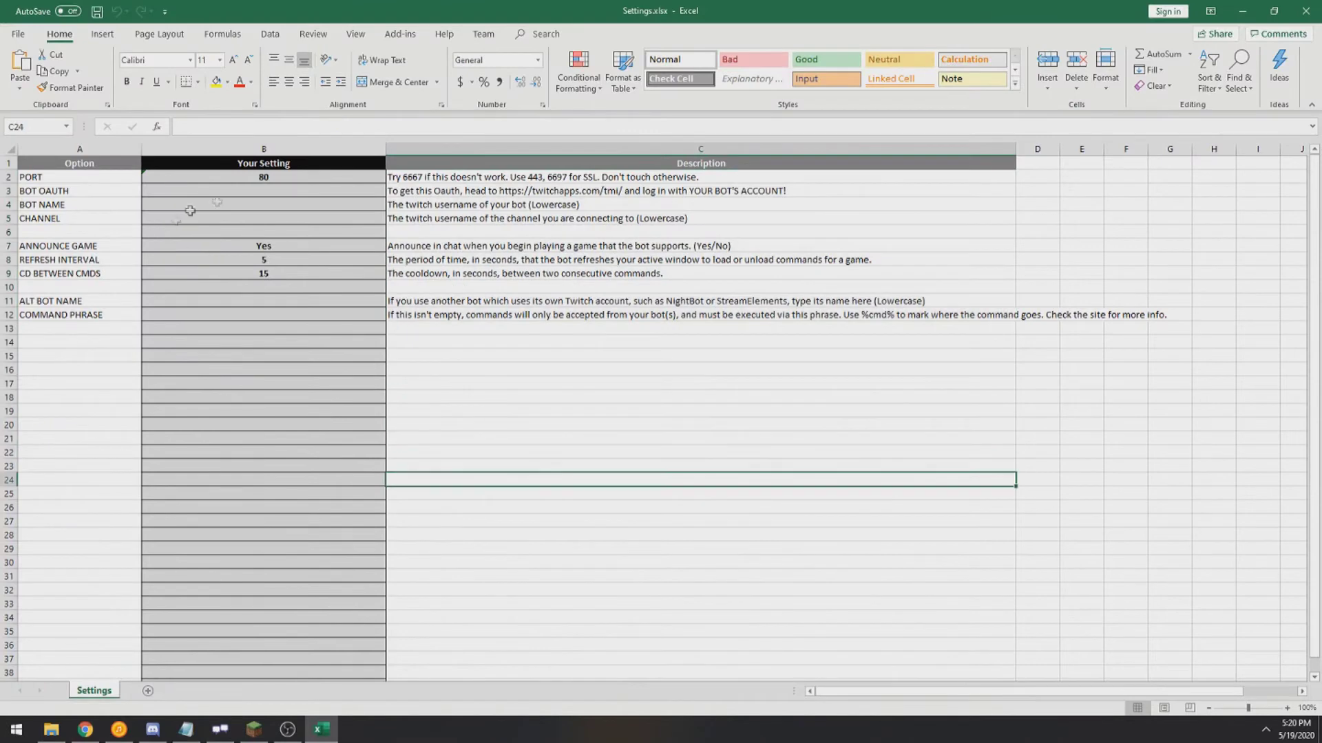
# Step: Examine the PORT setting and its description, along with the BOT OAUTH, BOT NAME and CHANNEL rows
pyautogui.click(419, 180)
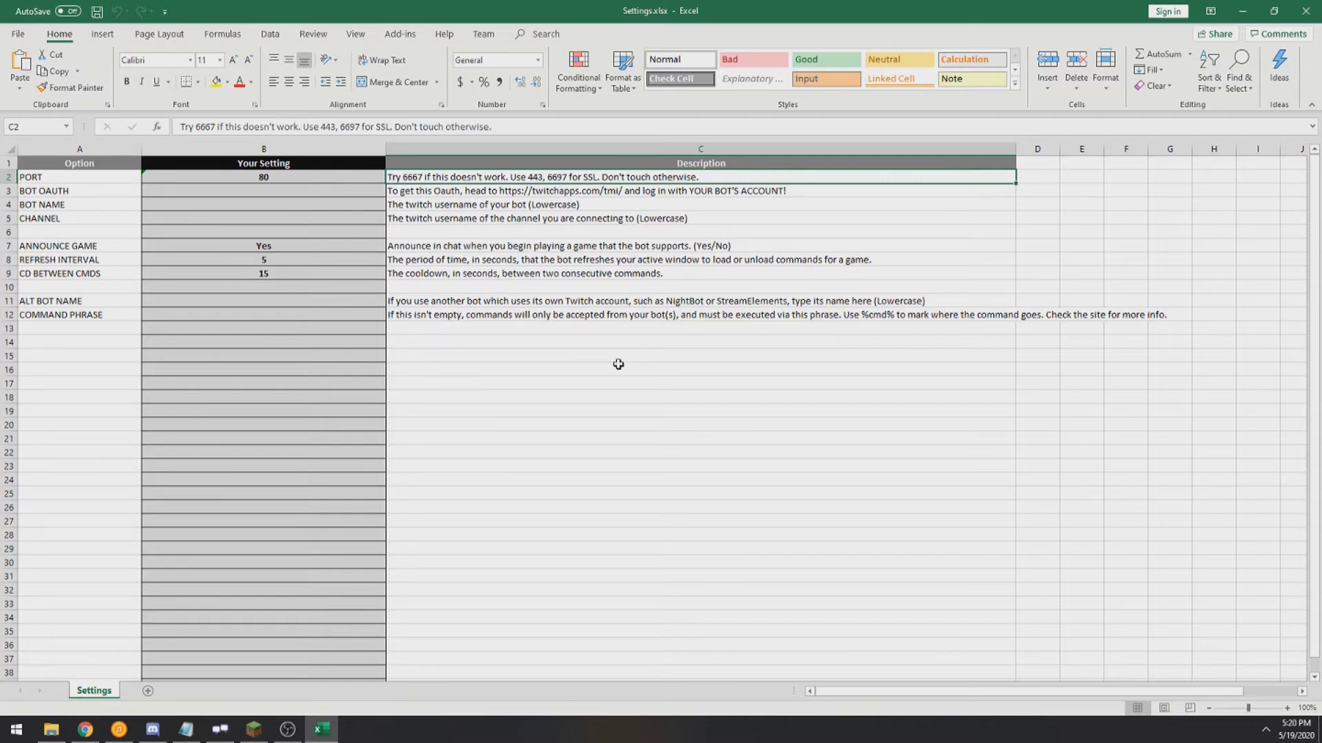
pyautogui.click(263, 176)
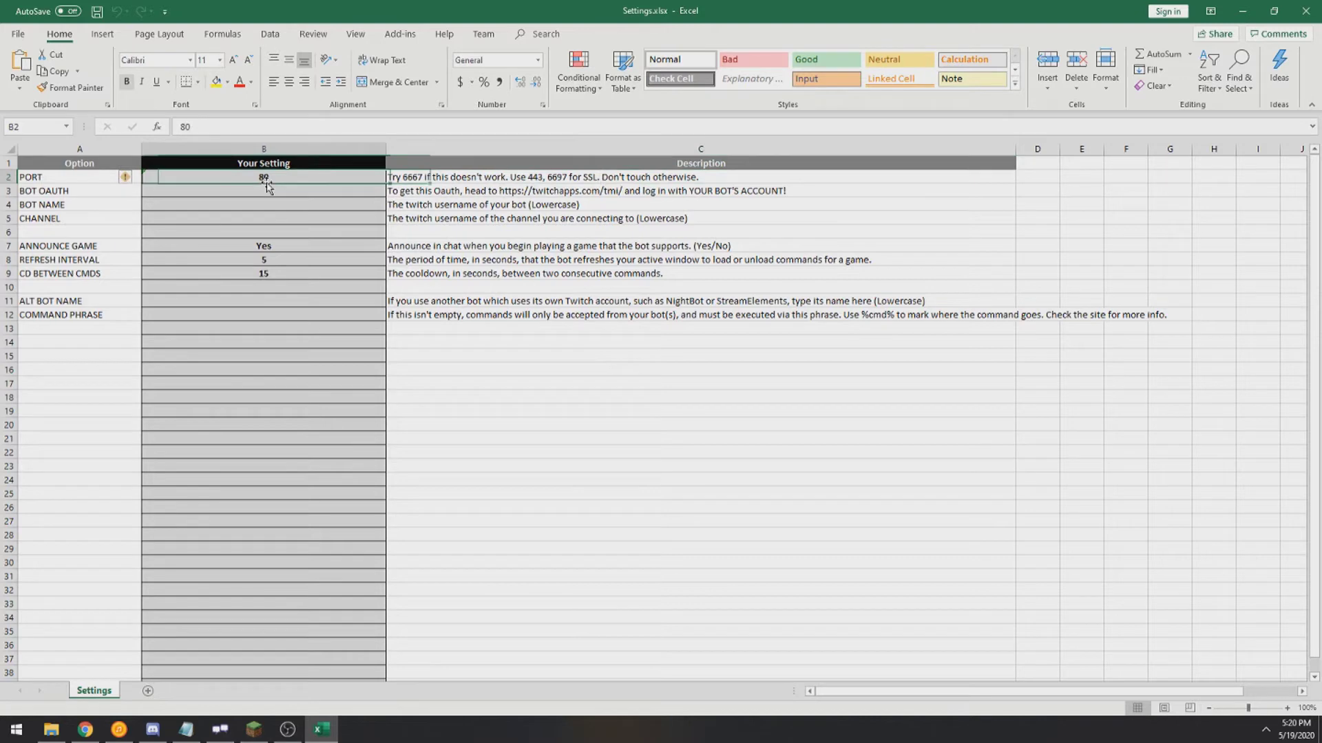
pyautogui.click(413, 177)
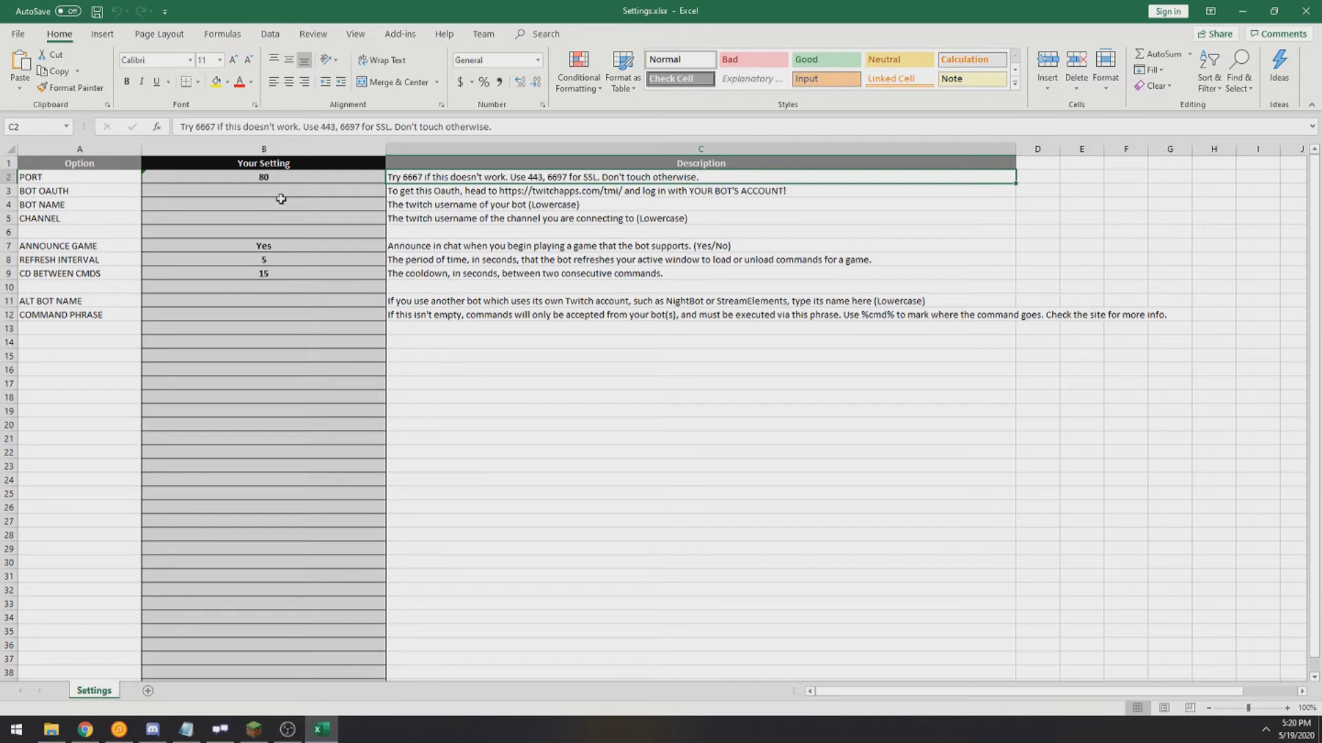
pyautogui.moveTo(241, 194); pyautogui.dragTo(520, 221)
pyautogui.click(55, 218)
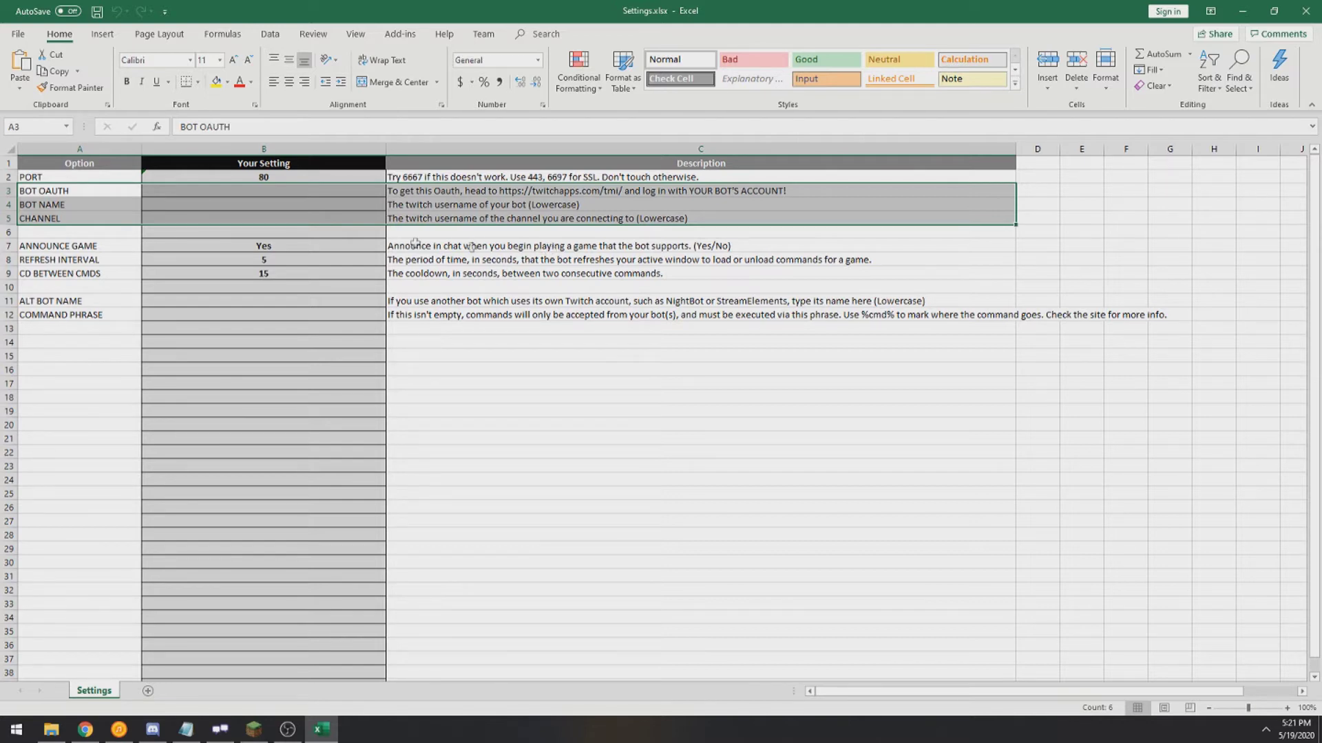
pyautogui.click(310, 355)
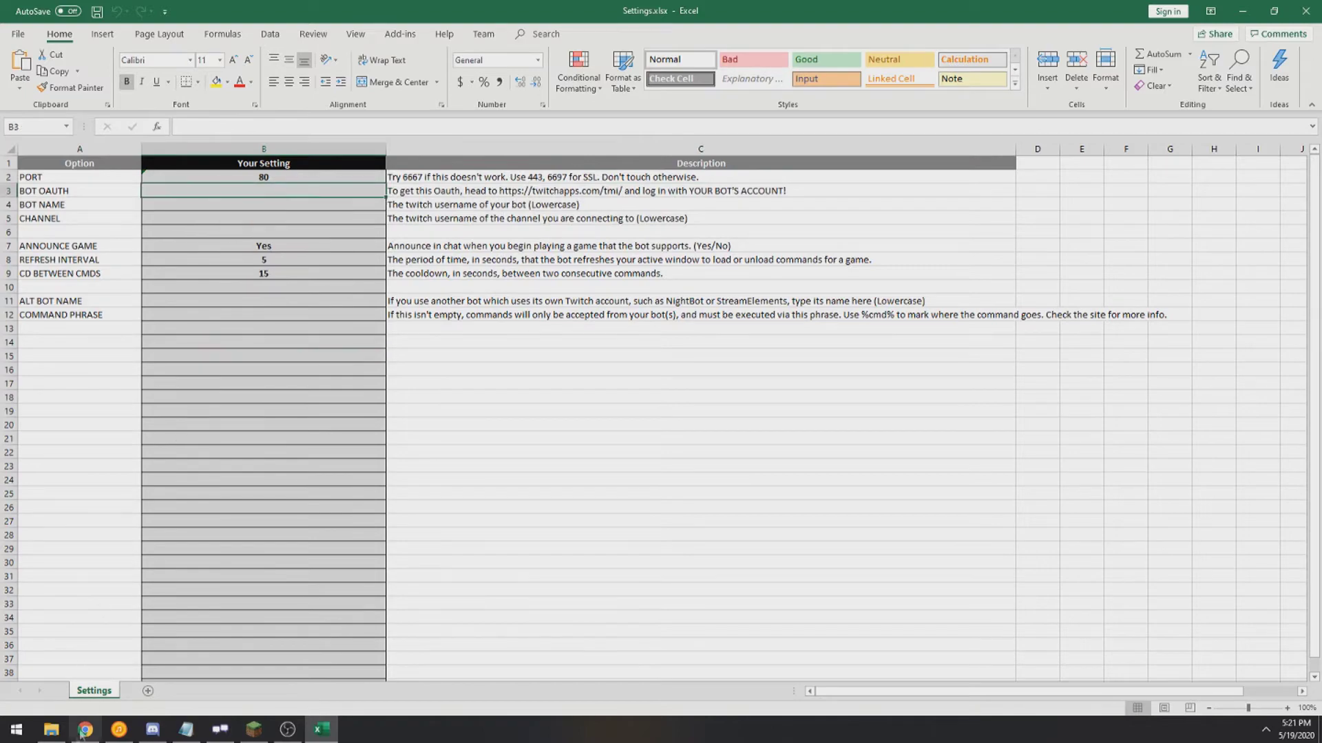
# Step: Switch to the browser, check on Twitch which account is logged in, and close the Twitch page
pyautogui.click(85, 730)
pyautogui.click(187, 11)
pyautogui.click(268, 59)
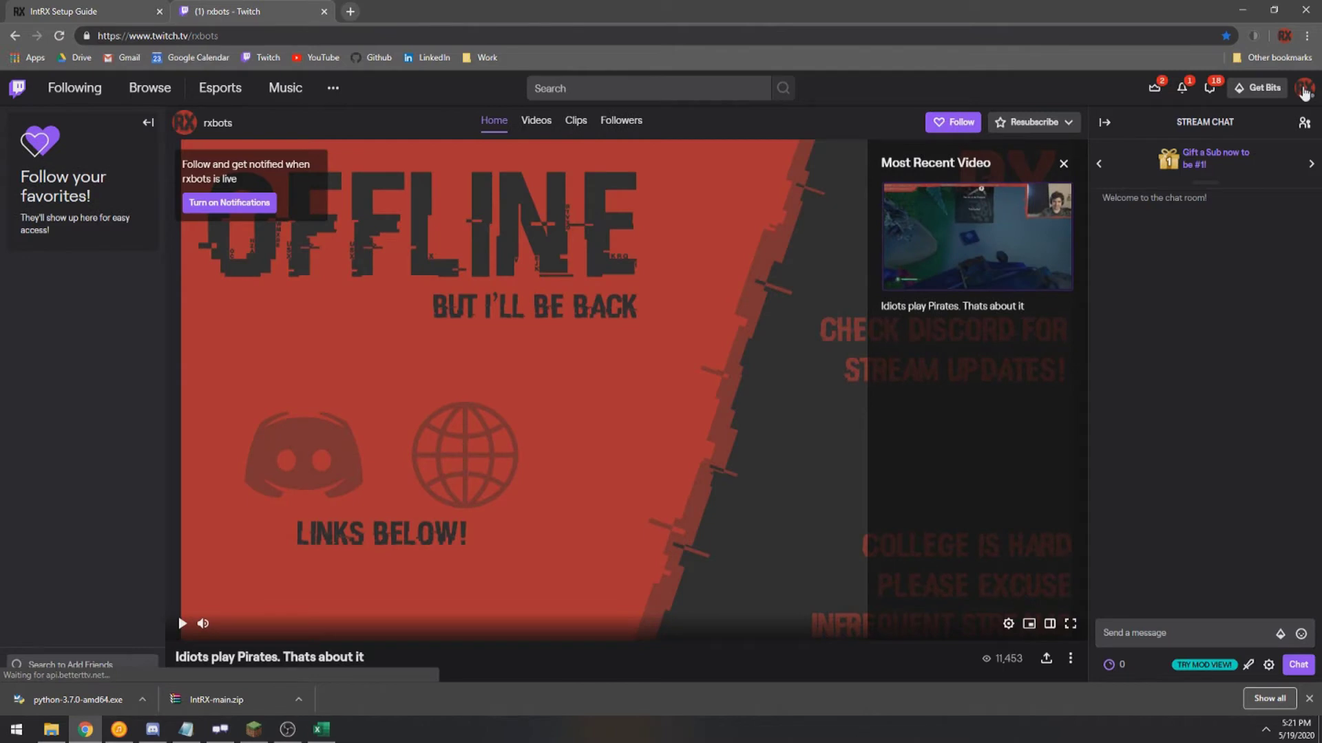
pyautogui.click(1303, 90)
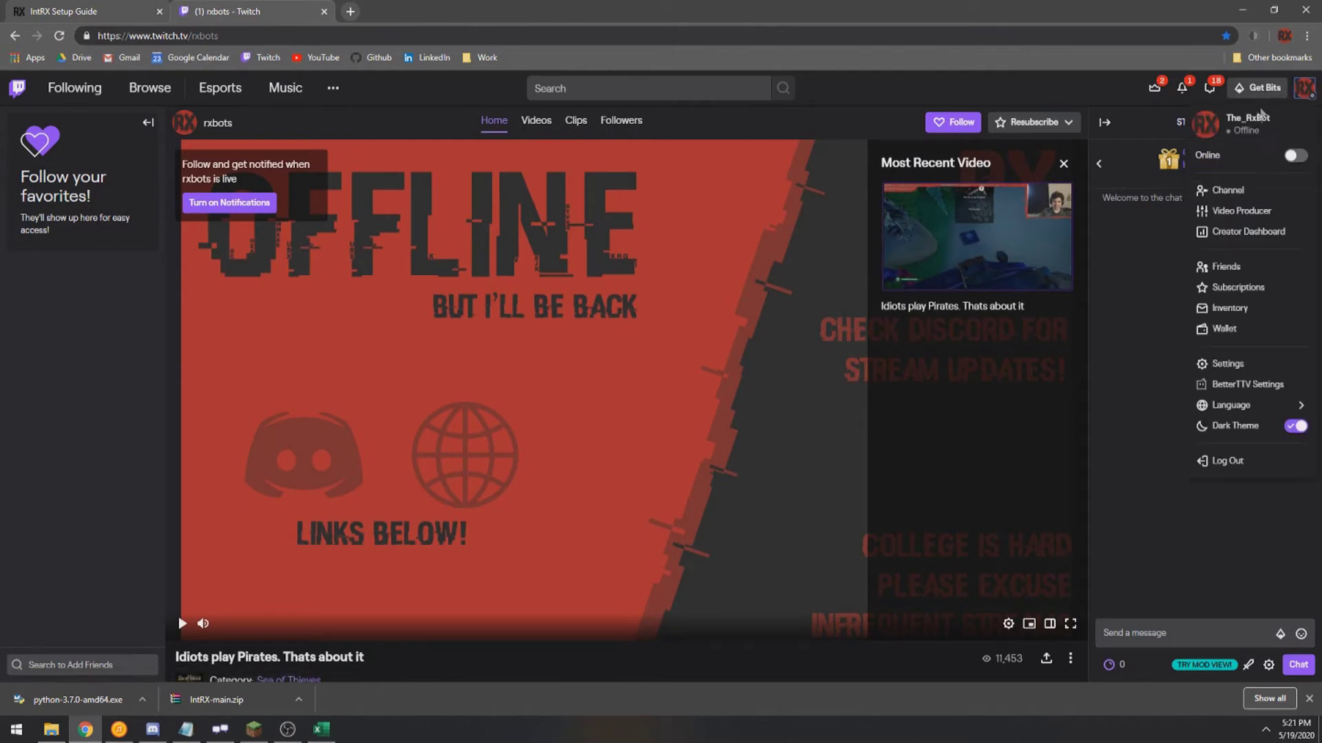
pyautogui.doubleClick(1241, 118)
pyautogui.click(324, 11)
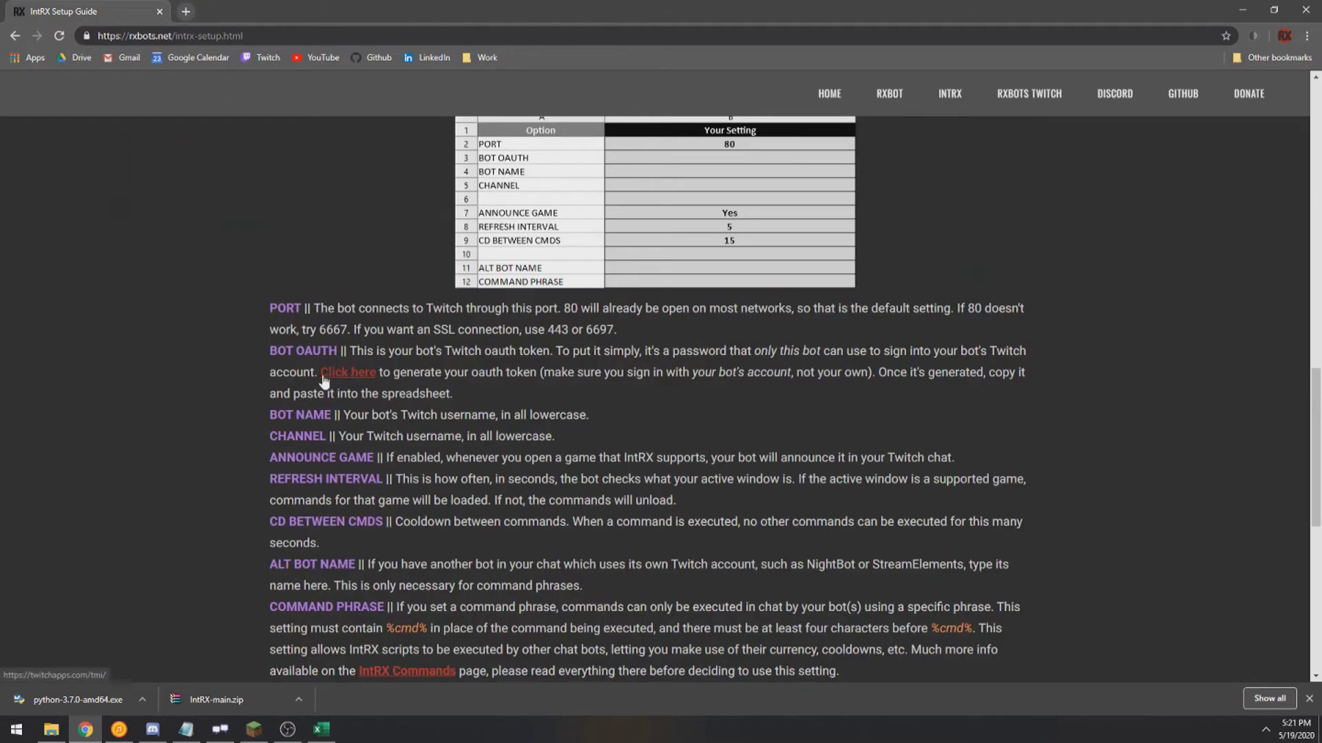
pyautogui.click(321, 729)
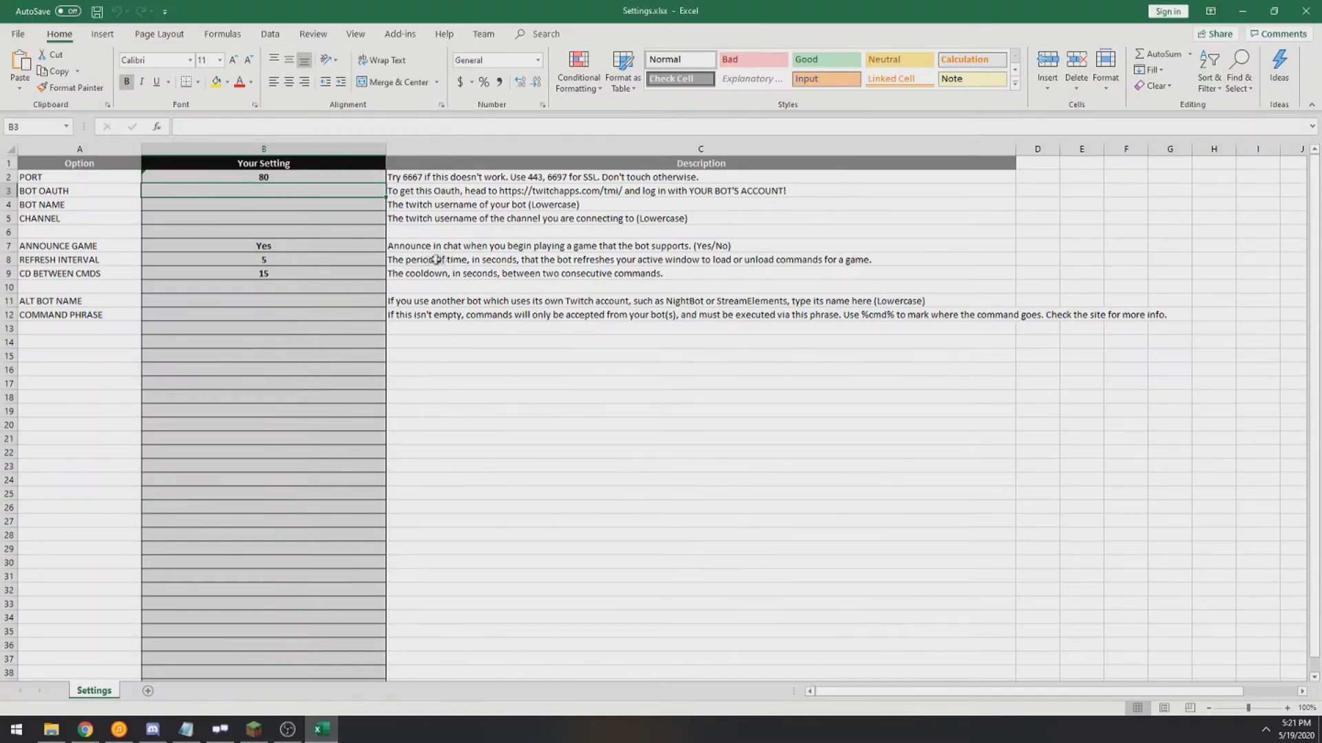
pyautogui.click(546, 190)
pyautogui.moveTo(291, 127); pyautogui.dragTo(412, 129)
pyautogui.hotkey('ctrl', 'c')
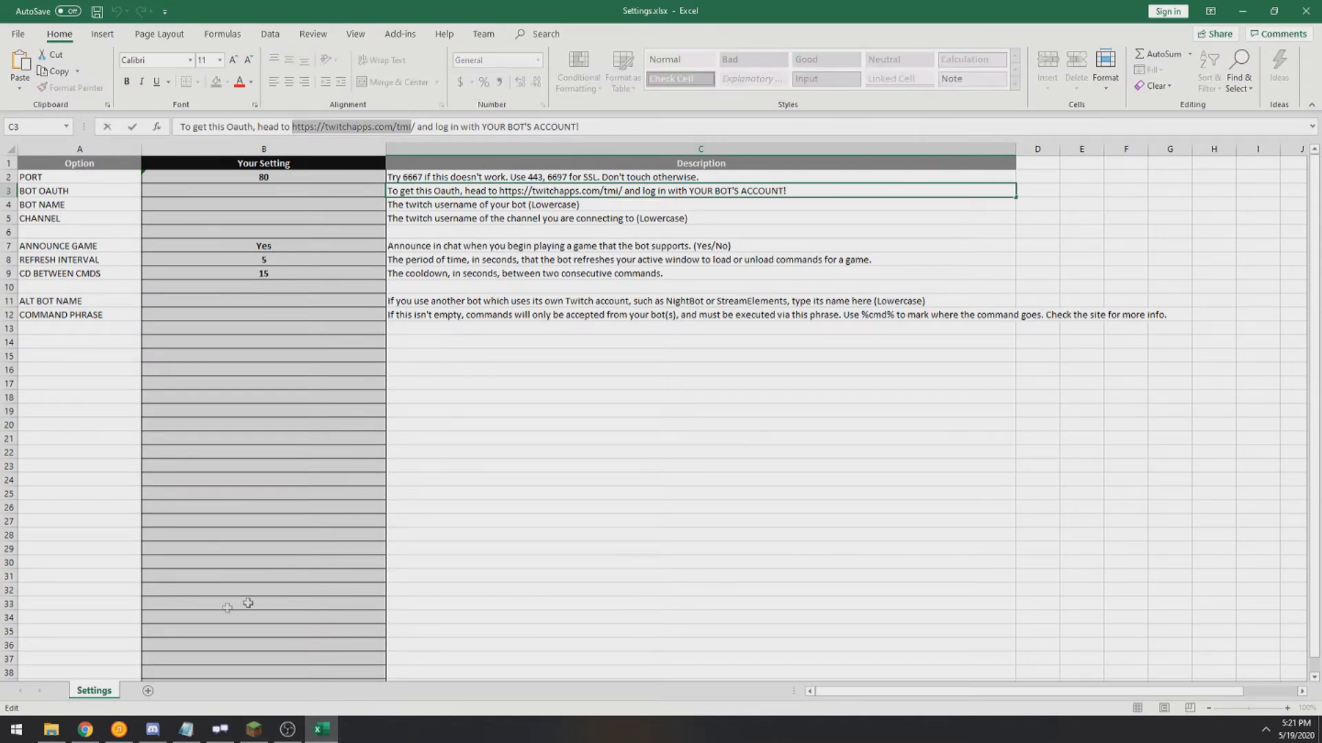
pyautogui.click(84, 731)
pyautogui.hotkey('ctrl', 't')
pyautogui.hotkey('ctrl', 'v')
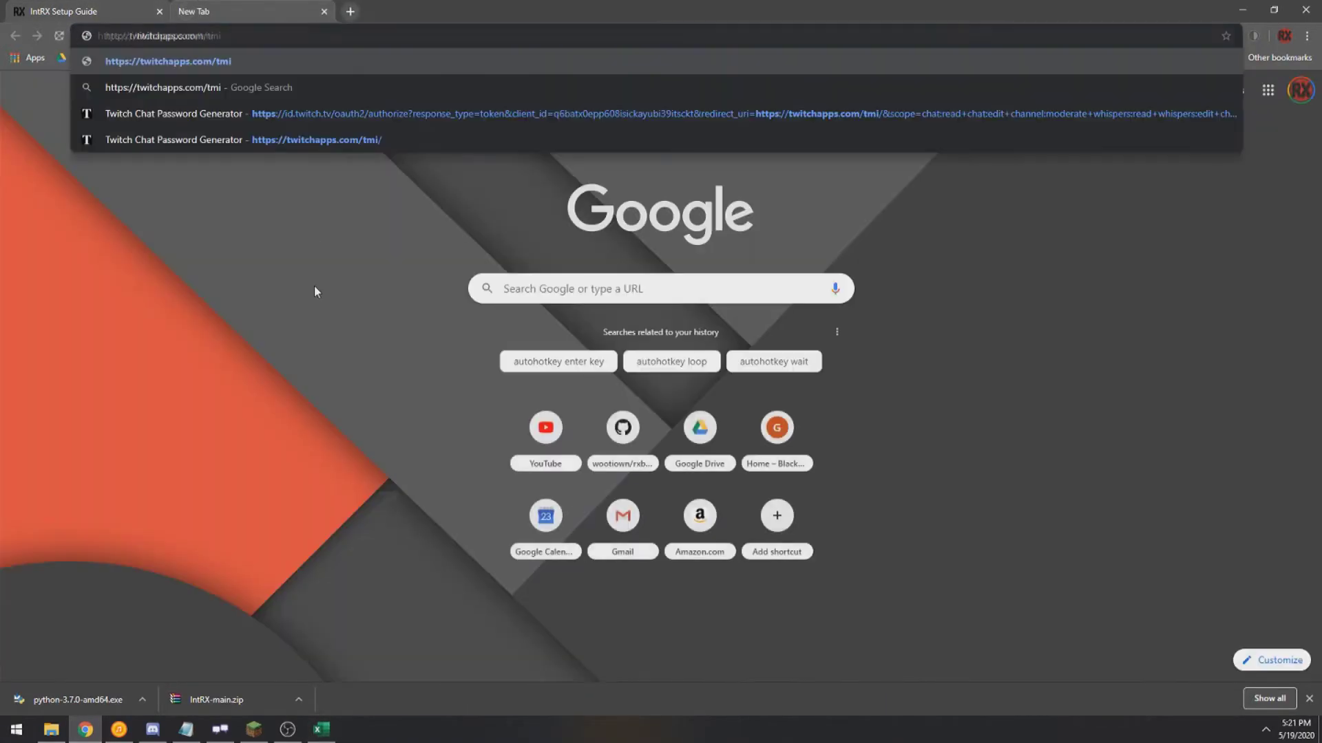
pyautogui.press('Return')
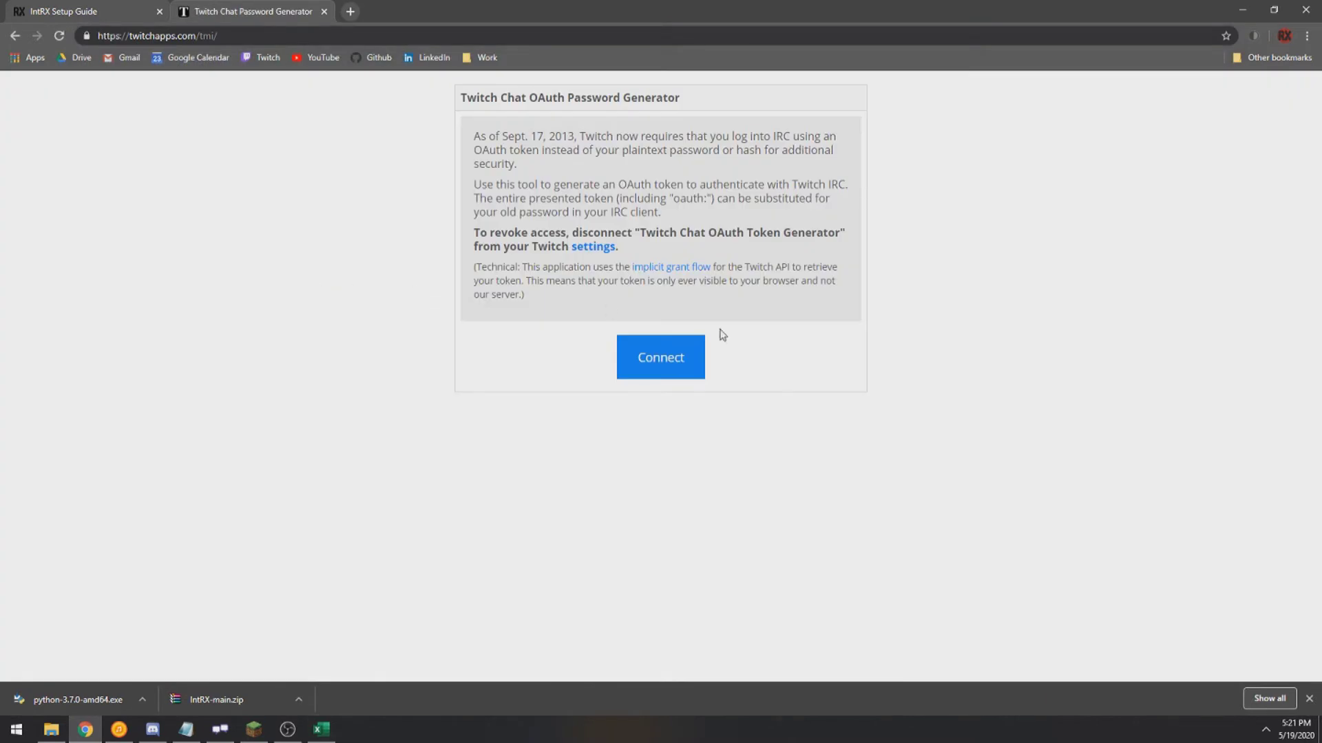
# Step: Connect to the Twitch Chat OAuth Password Generator and copy the bot's generated OAuth token
pyautogui.click(660, 360)
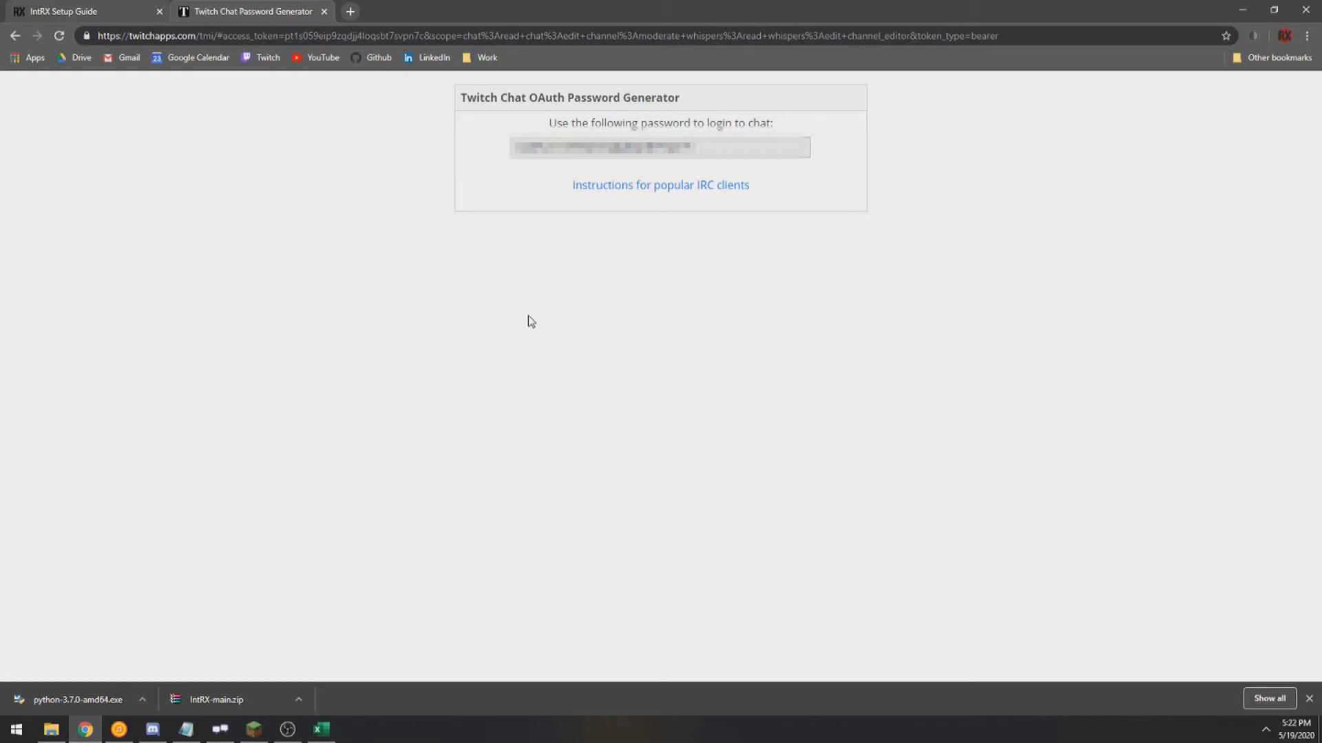
pyautogui.click(708, 147)
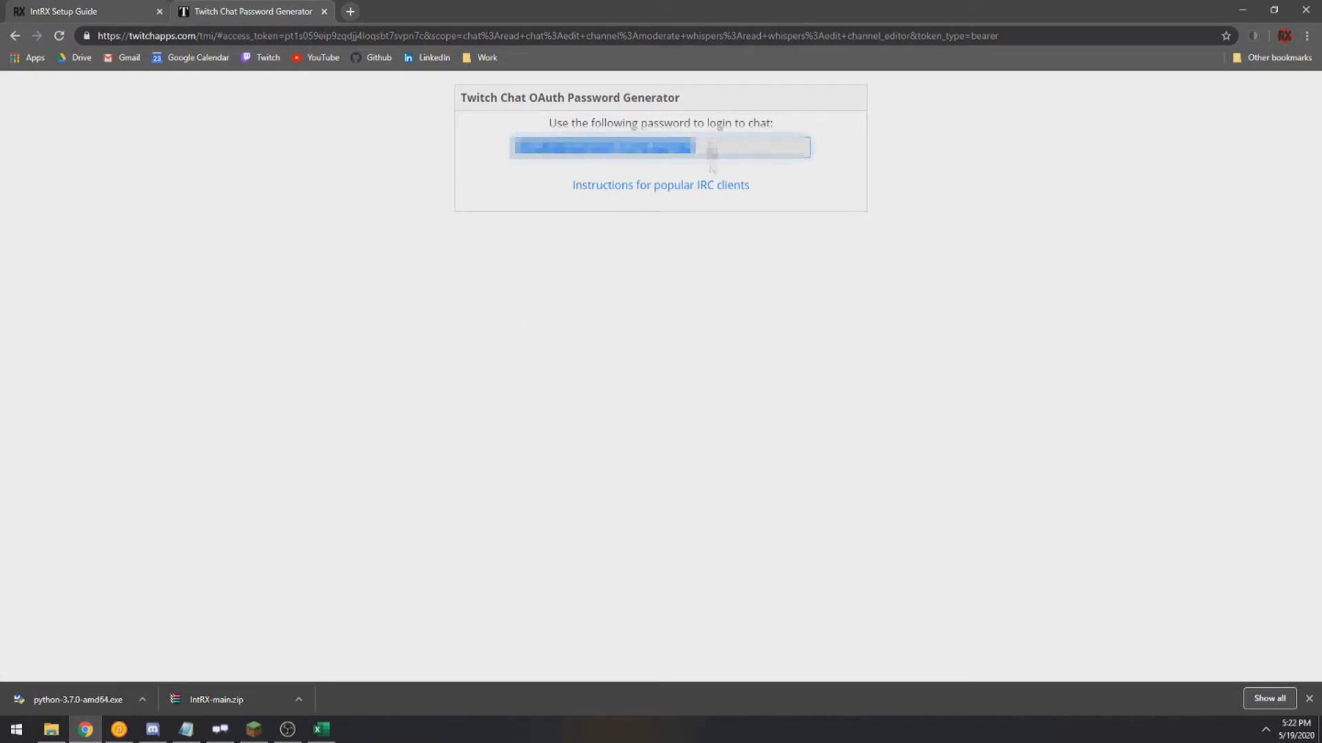
pyautogui.click(621, 285)
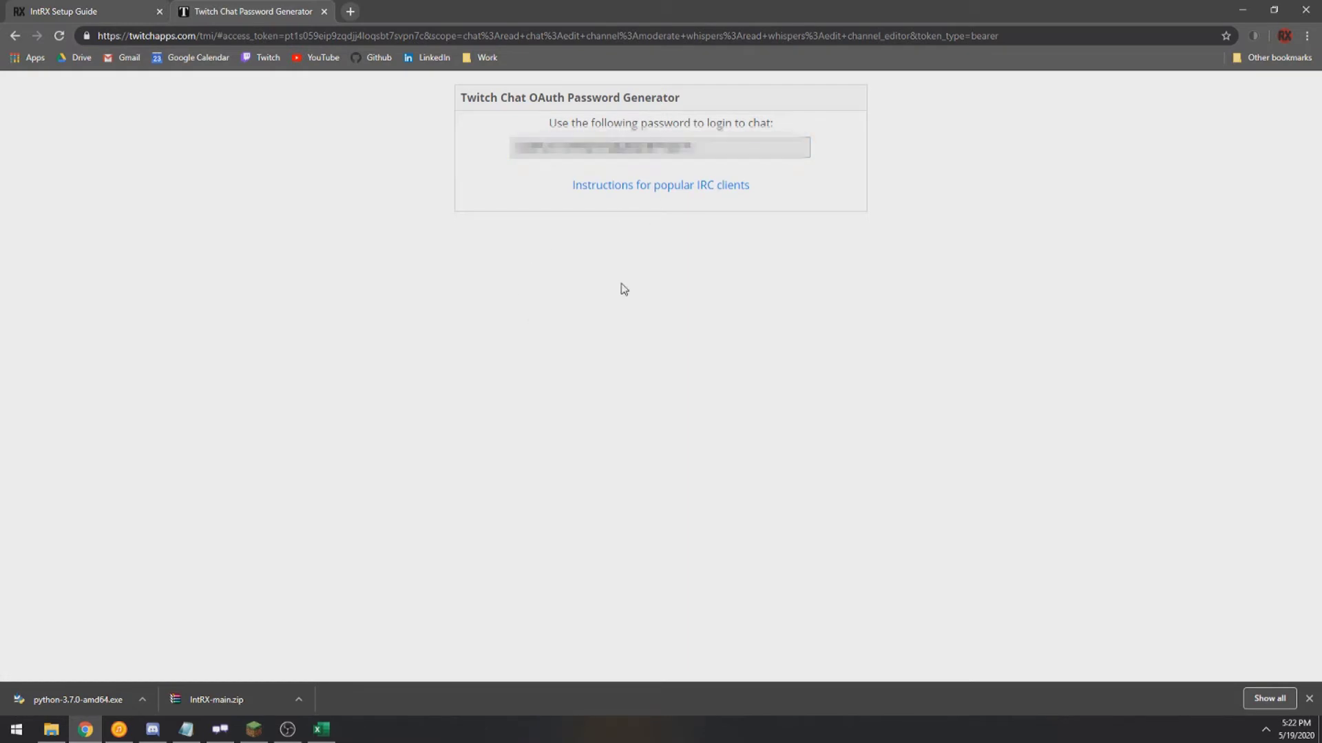
# Step: Switch to Settings.xlsx in Excel and paste the bot's OAuth token as the BOT OAUTH setting
pyautogui.click(321, 729)
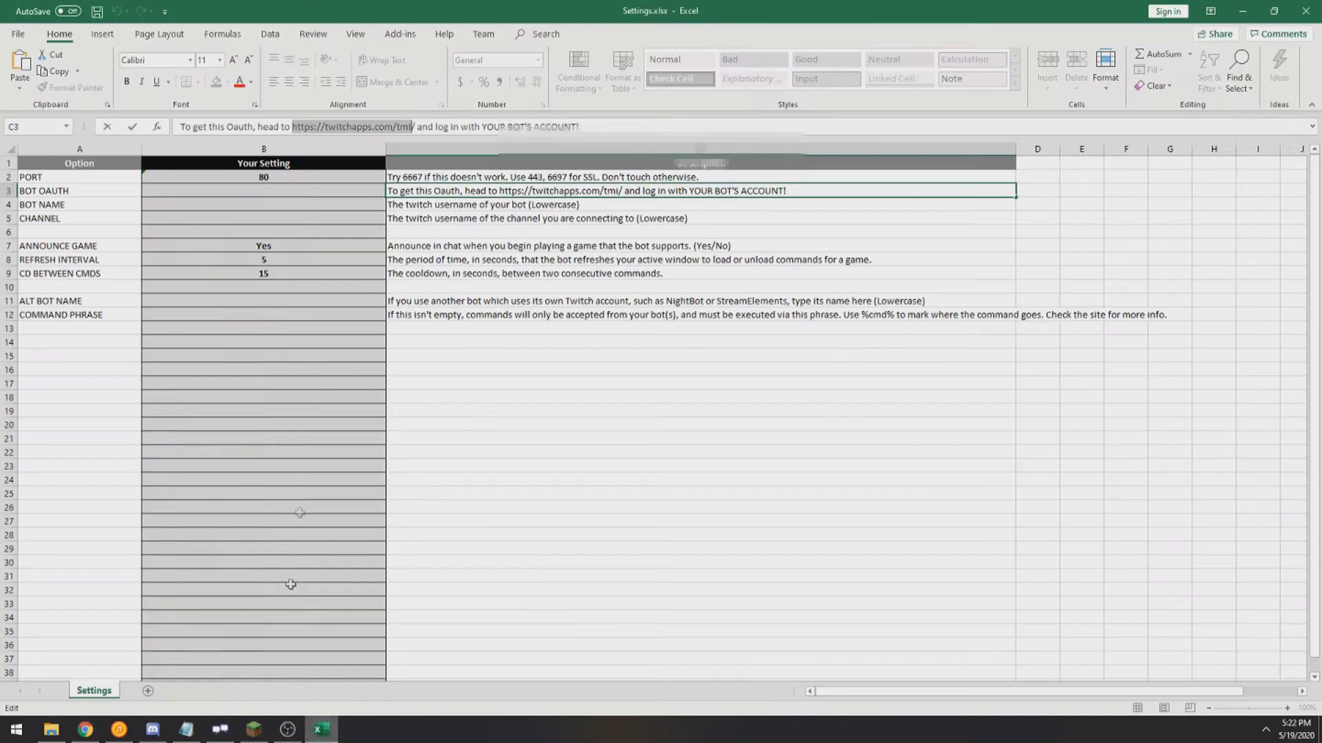
pyautogui.click(247, 193)
pyautogui.hotkey('ctrl', 'v')
pyautogui.click(331, 438)
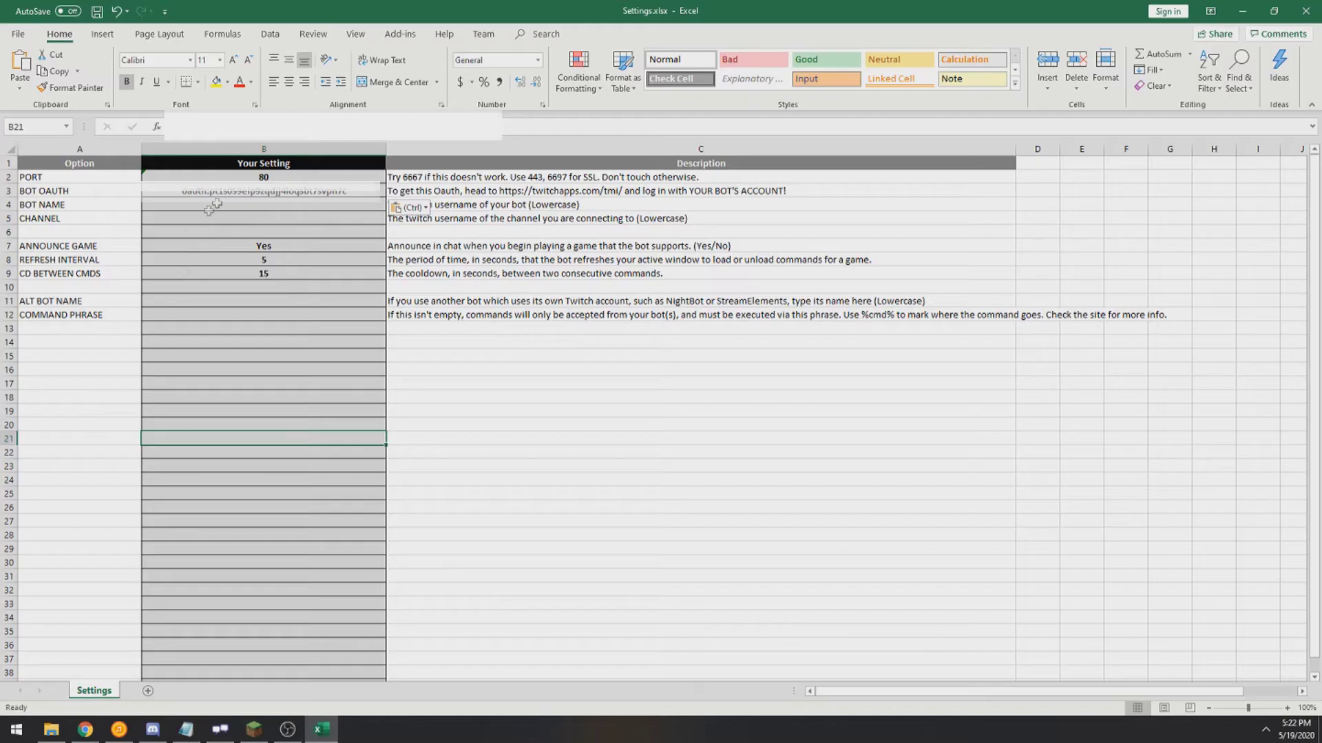
# Step: Set BOT NAME to the_rxbot and CHANNEL to rxbots in the Your Setting column
pyautogui.click(208, 206)
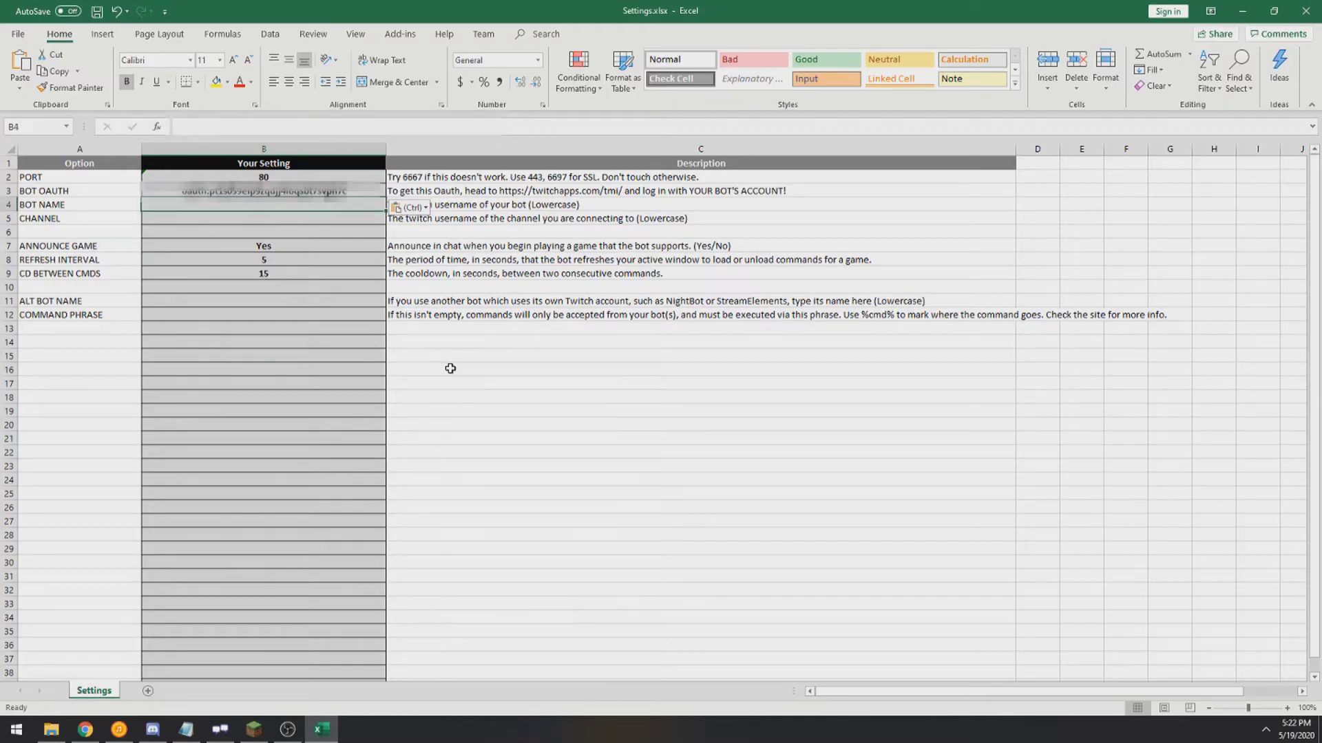
pyautogui.write('the_rxbot')
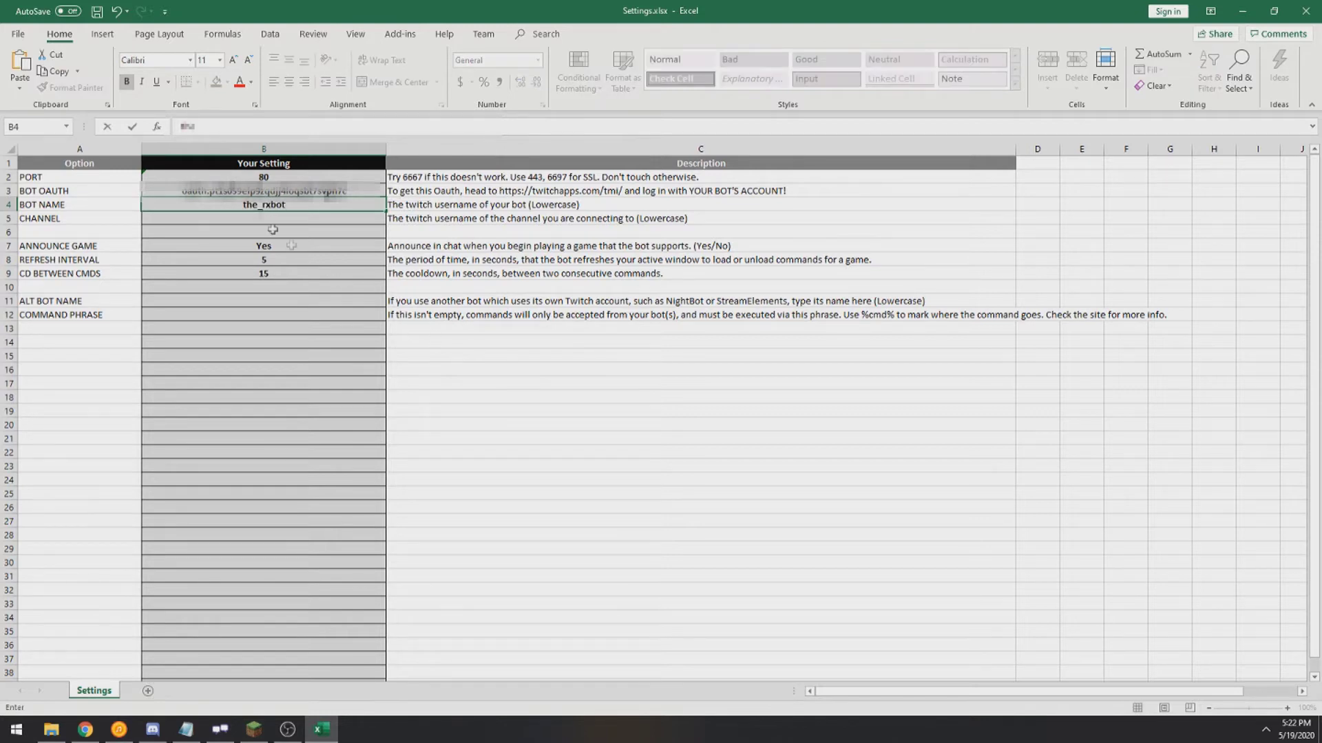
pyautogui.press('Return')
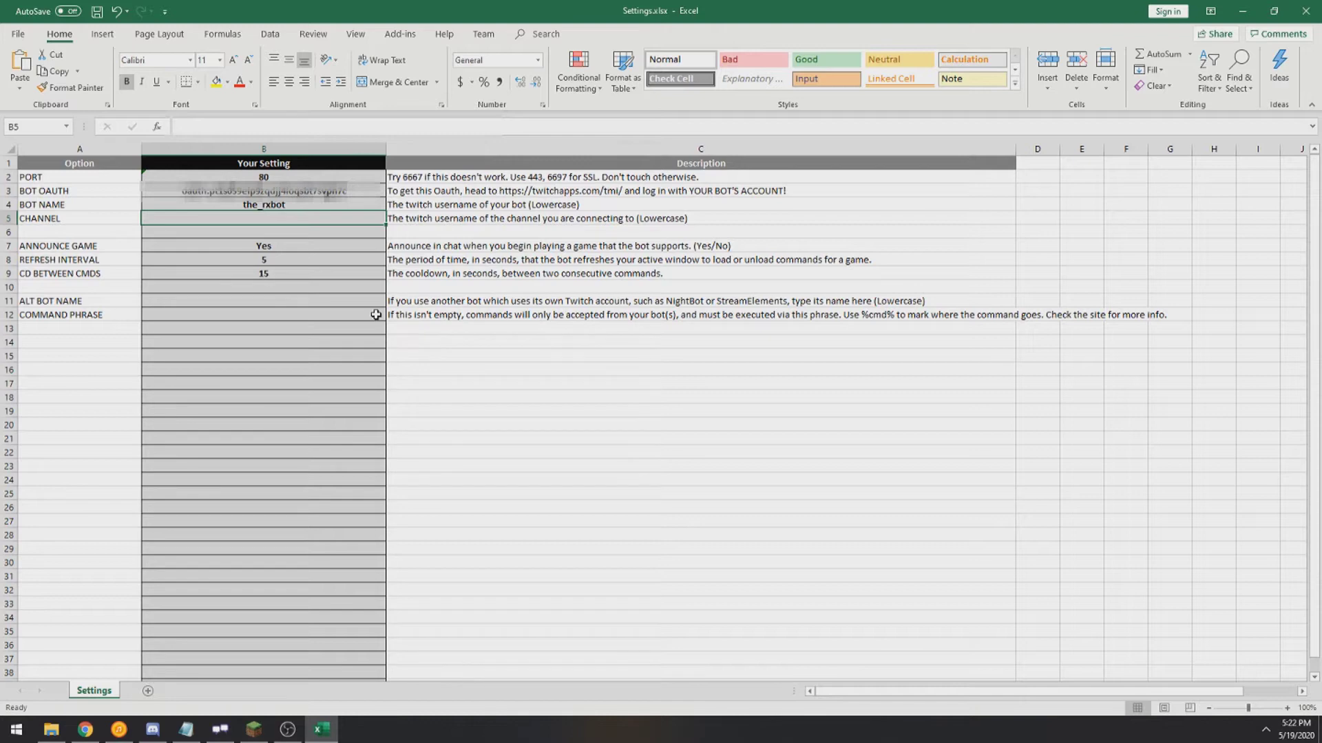
pyautogui.write('rxbots')
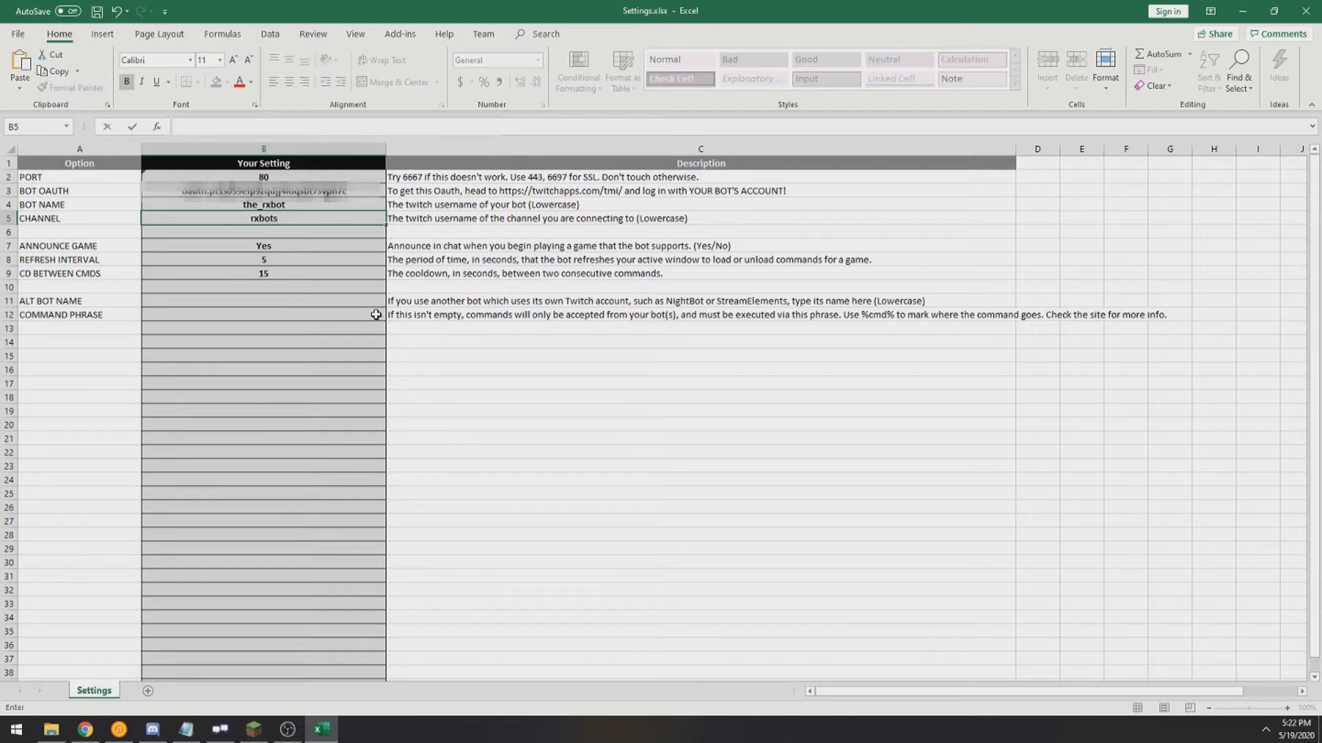
pyautogui.click(330, 286)
# Step: Review the BOT NAME, CHANNEL, ANNOUNCE GAME, REFRESH INTERVAL, CD BETWEEN CMDS, ALT BOT NAME and COMMAND PHRASE settings with their descriptions
pyautogui.click(259, 218)
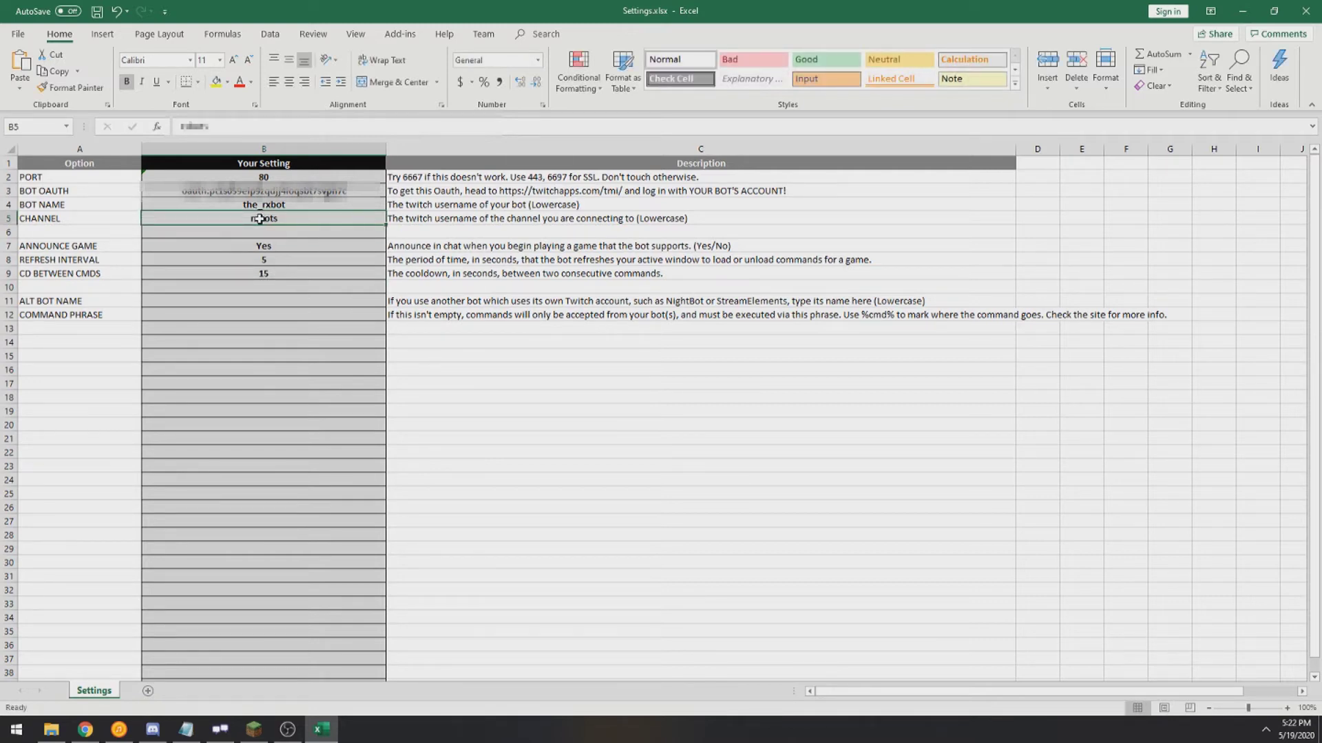
pyautogui.click(248, 230)
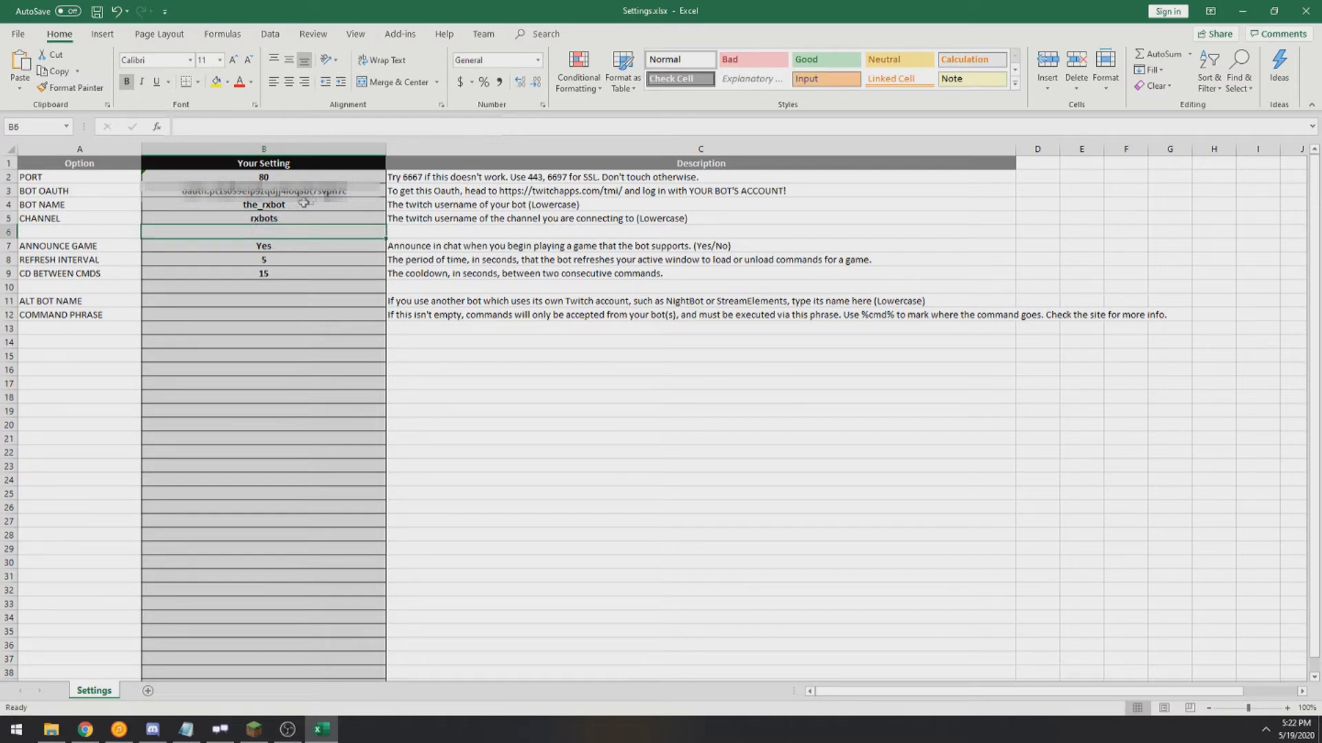
pyautogui.click(296, 215)
pyautogui.click(279, 204)
pyautogui.click(279, 219)
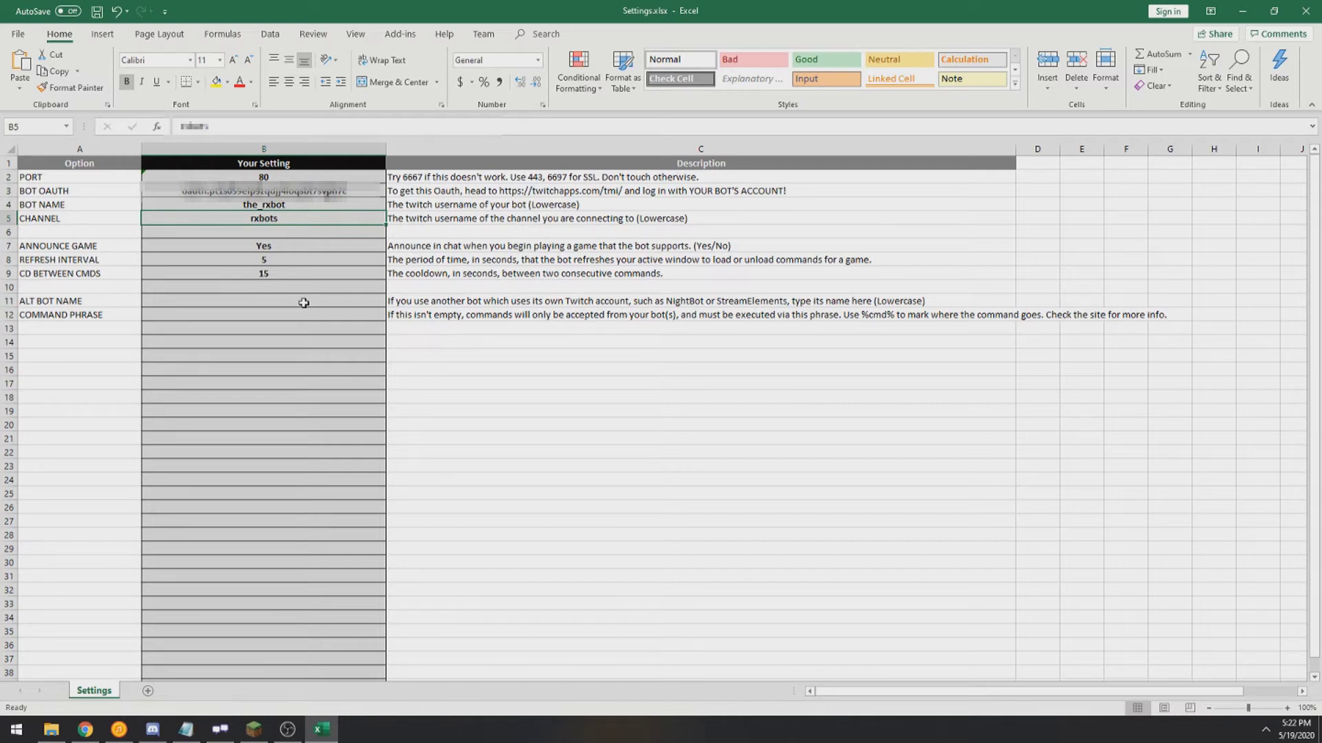
pyautogui.click(272, 247)
pyautogui.click(69, 246)
pyautogui.click(192, 245)
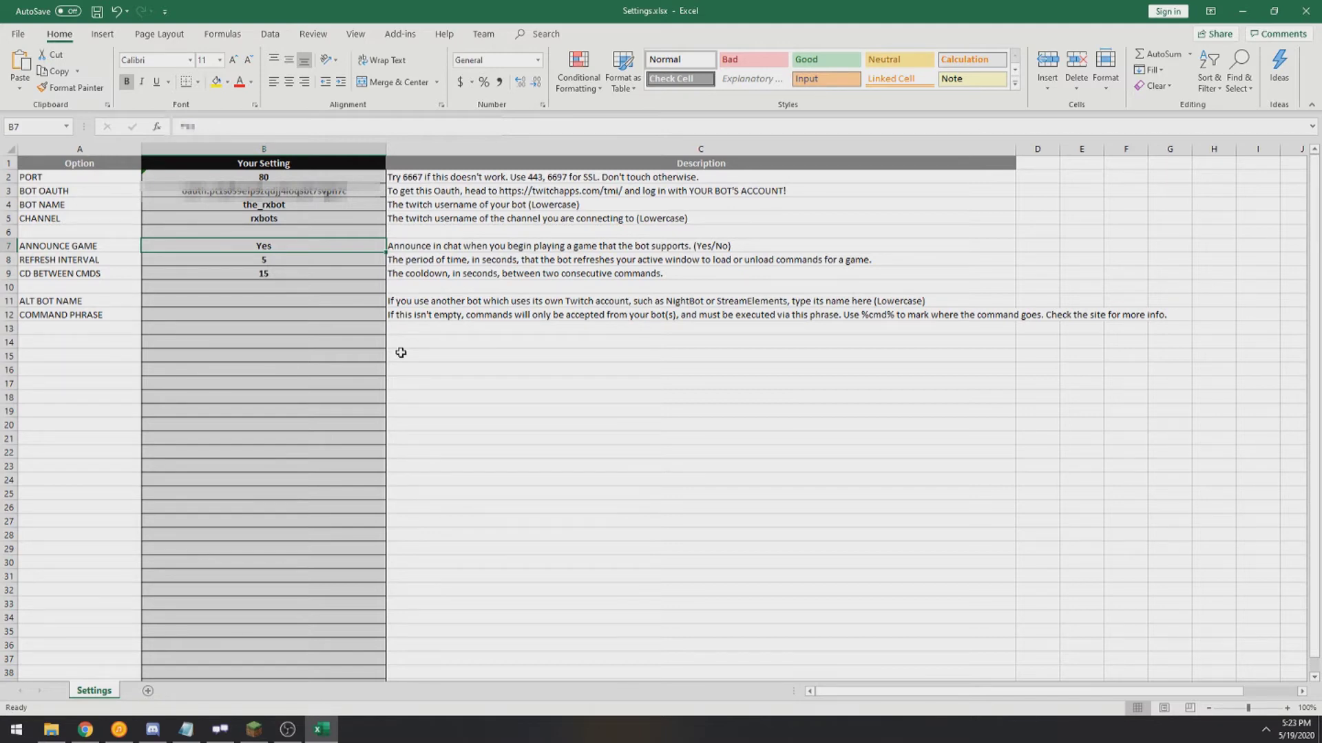
pyautogui.click(267, 261)
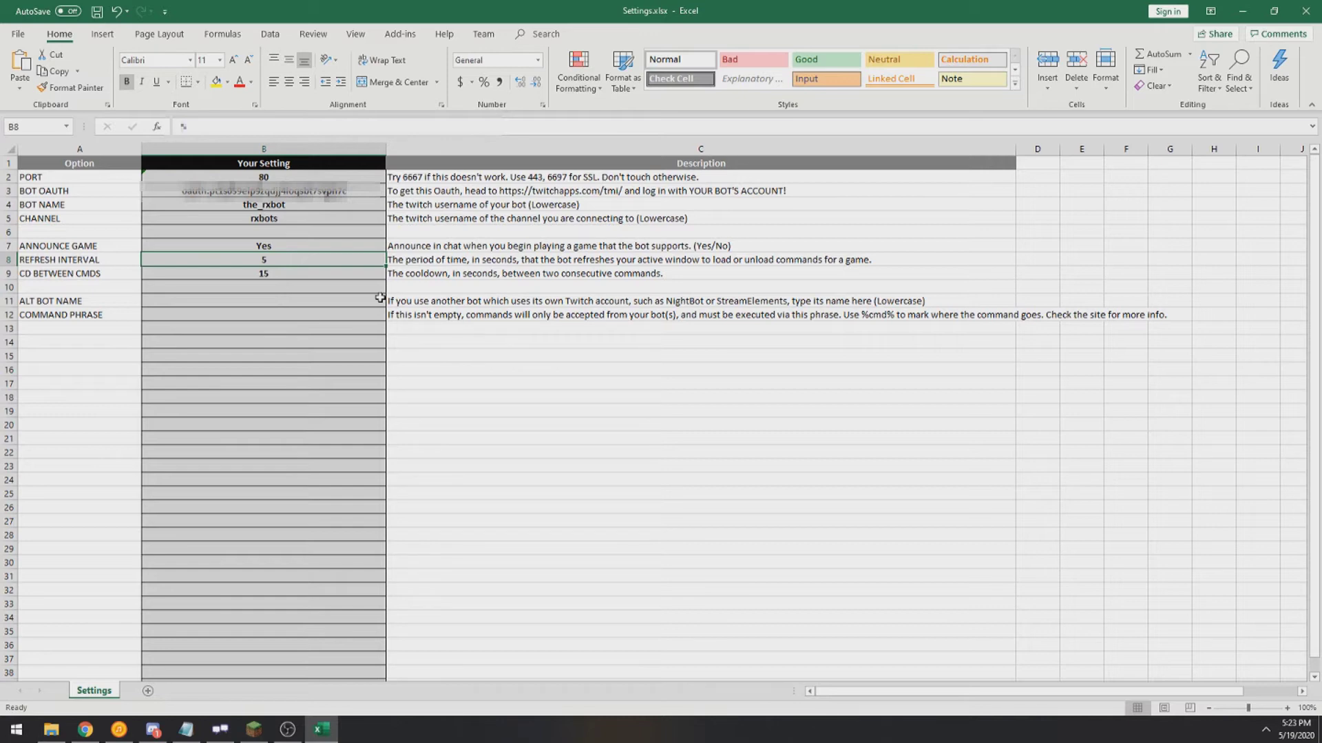
pyautogui.click(275, 273)
pyautogui.click(270, 260)
pyautogui.click(233, 273)
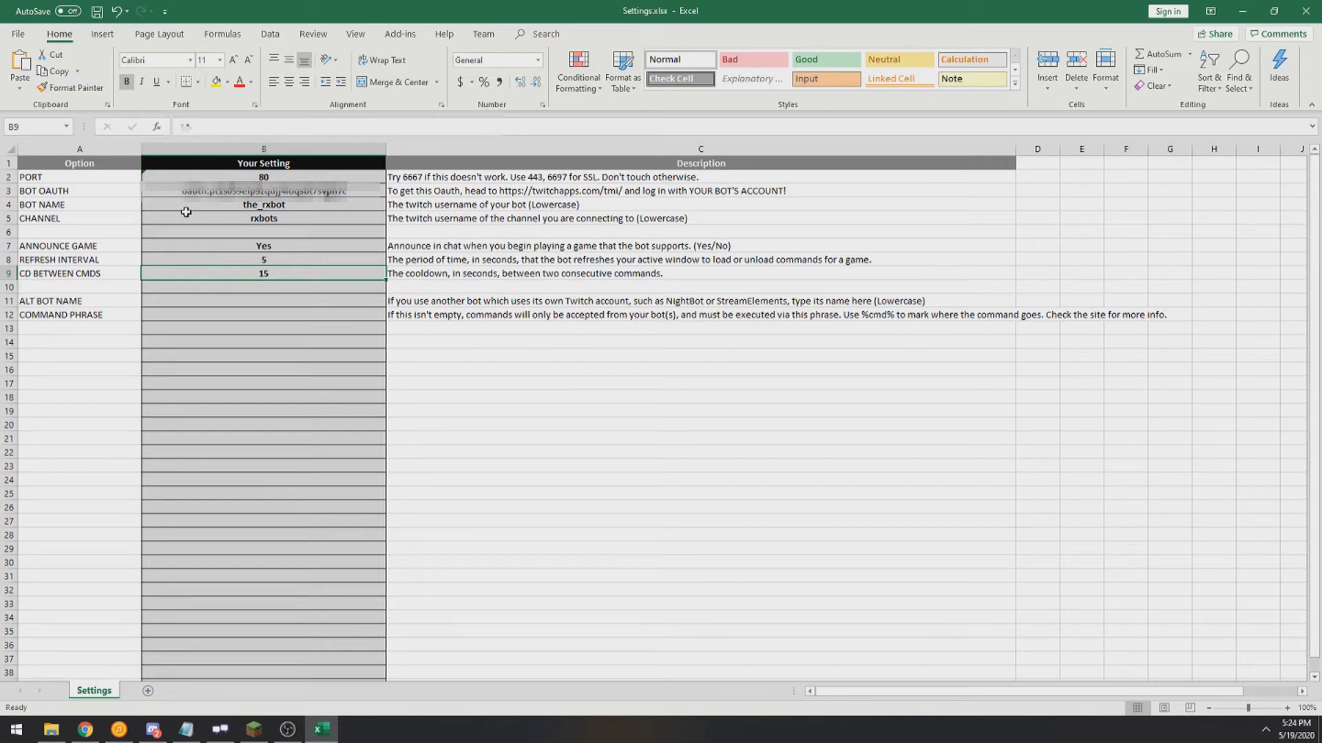
pyautogui.moveTo(68, 300); pyautogui.dragTo(454, 310)
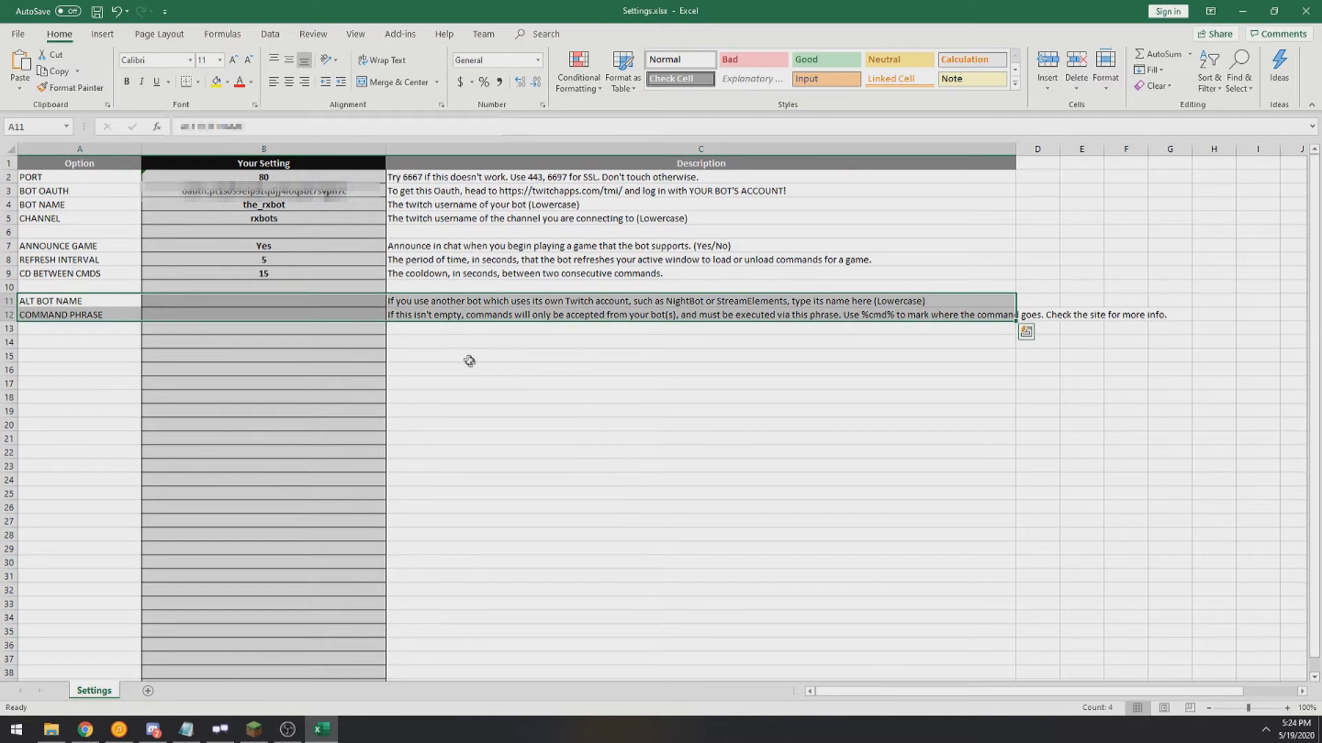
pyautogui.click(438, 329)
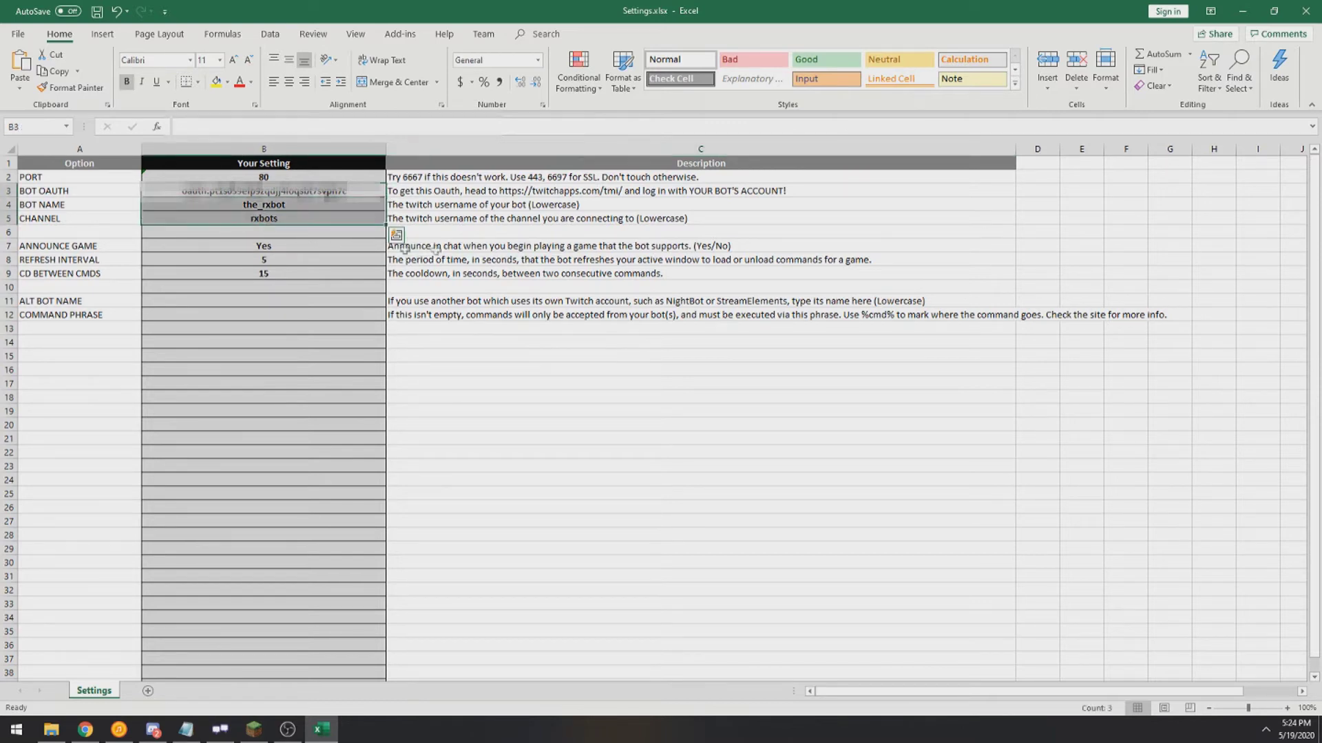
# Step: Save Settings.xlsx and close Excel
pyautogui.click(534, 248)
pyautogui.hotkey('ctrl', 's')
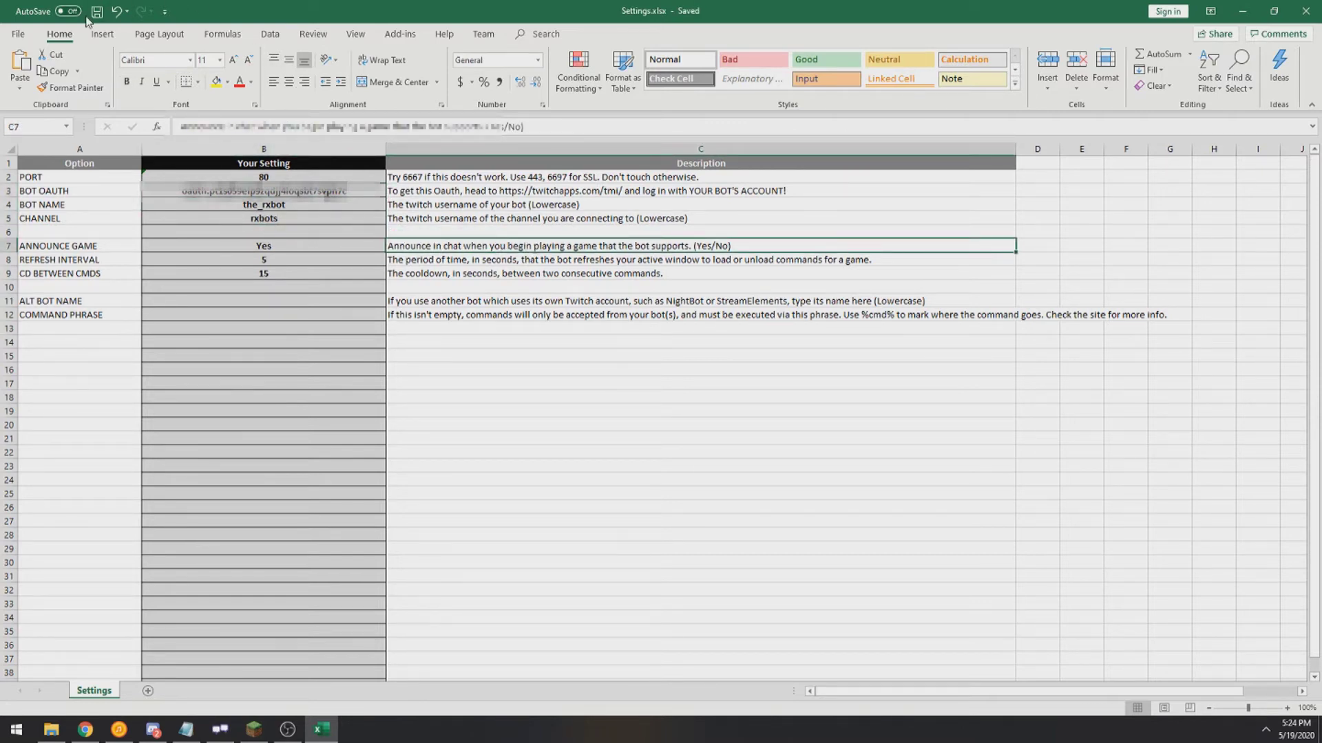
pyautogui.click(1306, 12)
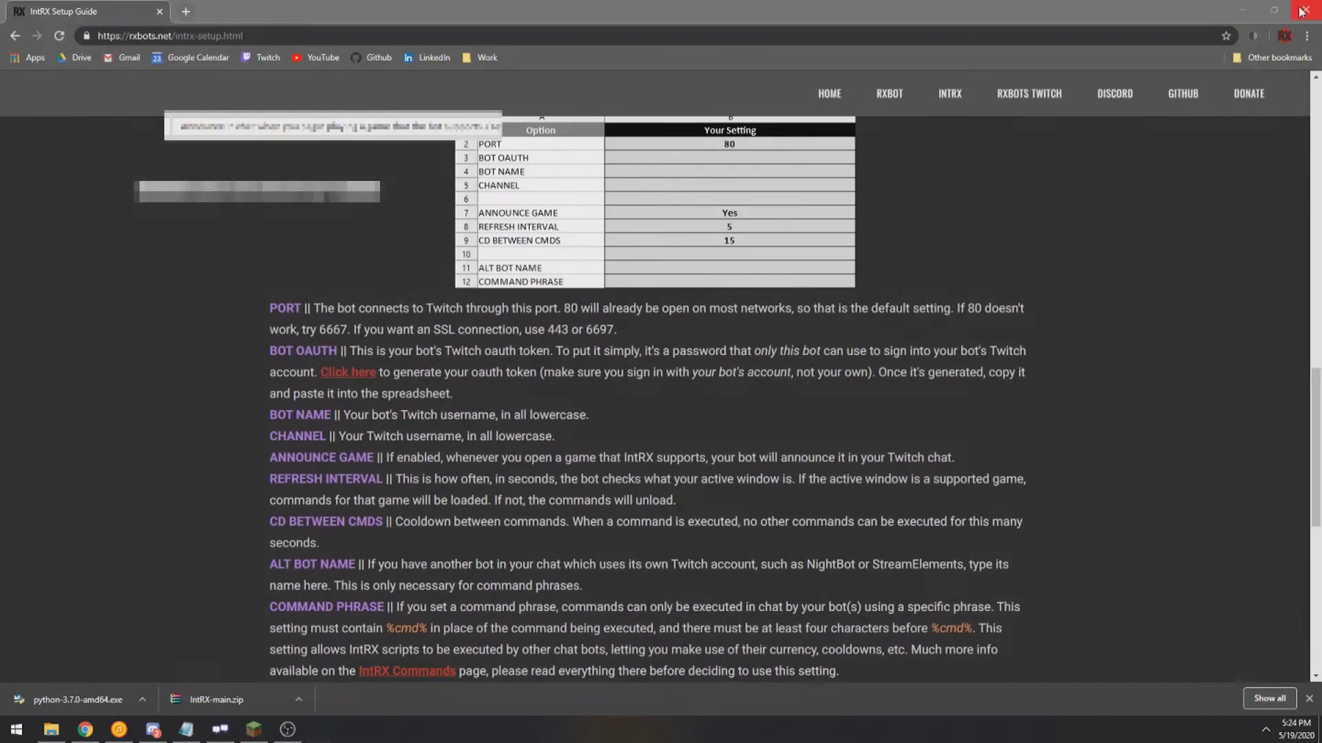
# Step: Switch to File Explorer, go back to the IntRX-main folder and try to run IntRX.exe as administrator
pyautogui.click(52, 730)
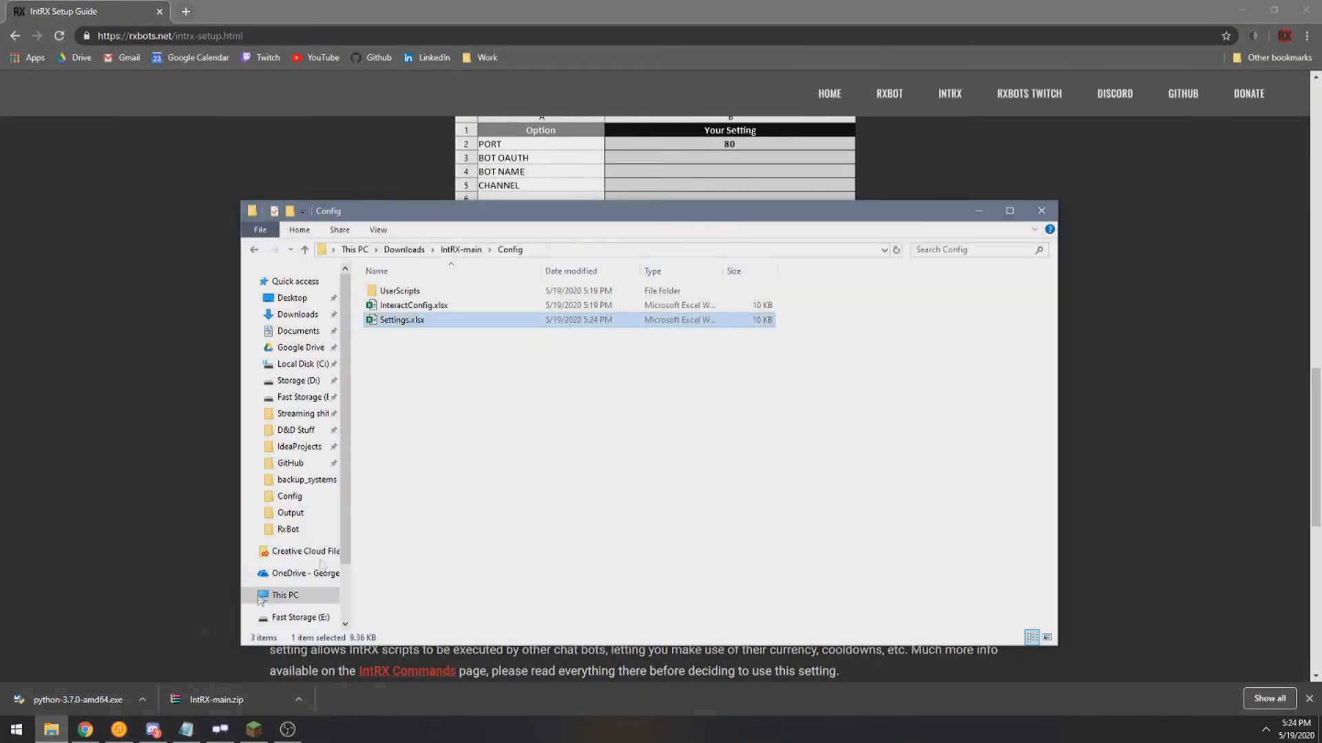
pyautogui.click(461, 251)
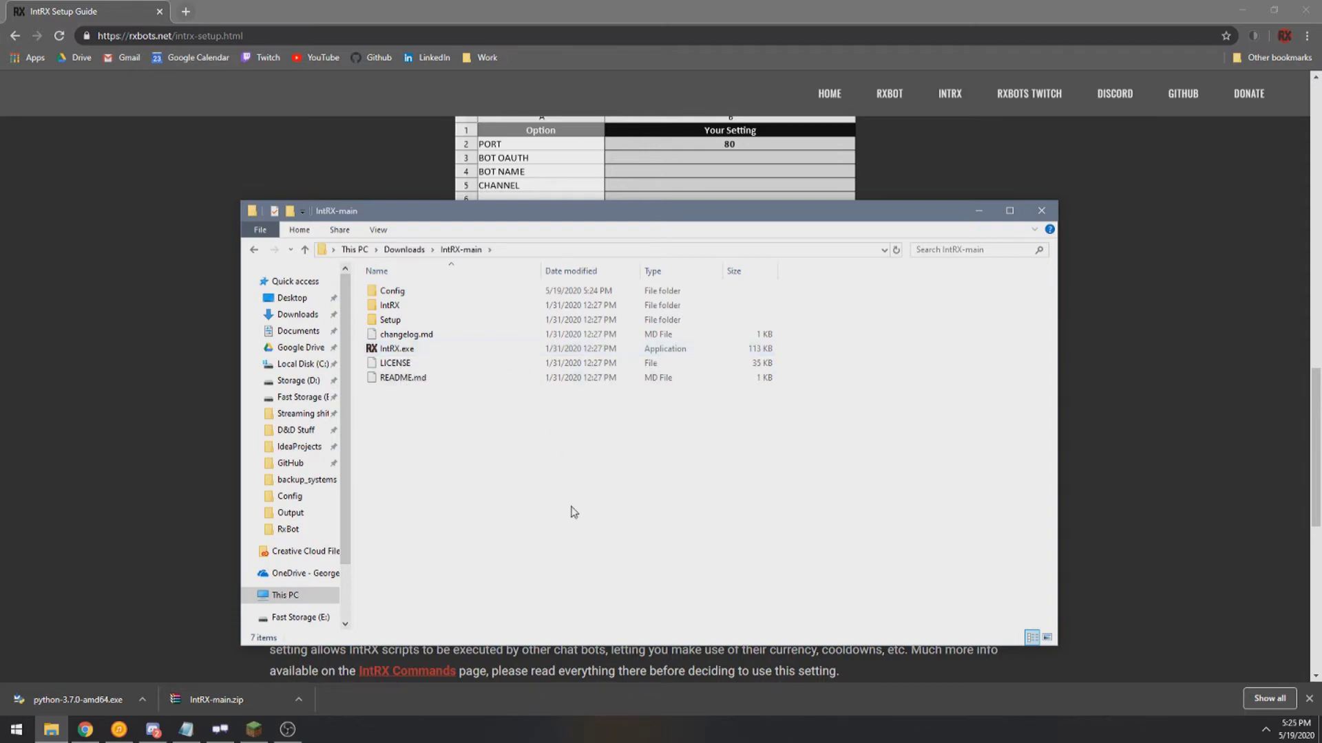
pyautogui.doubleClick(384, 348)
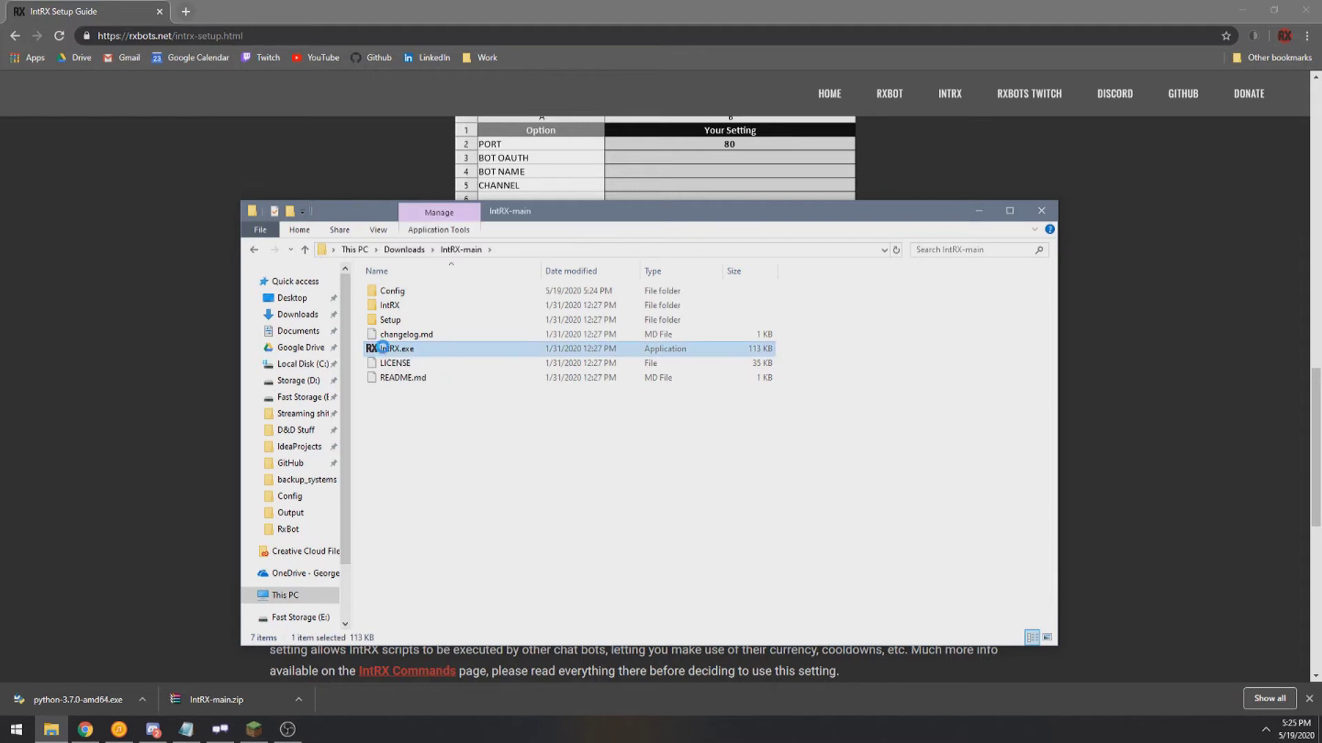
pyautogui.rightClick(382, 348)
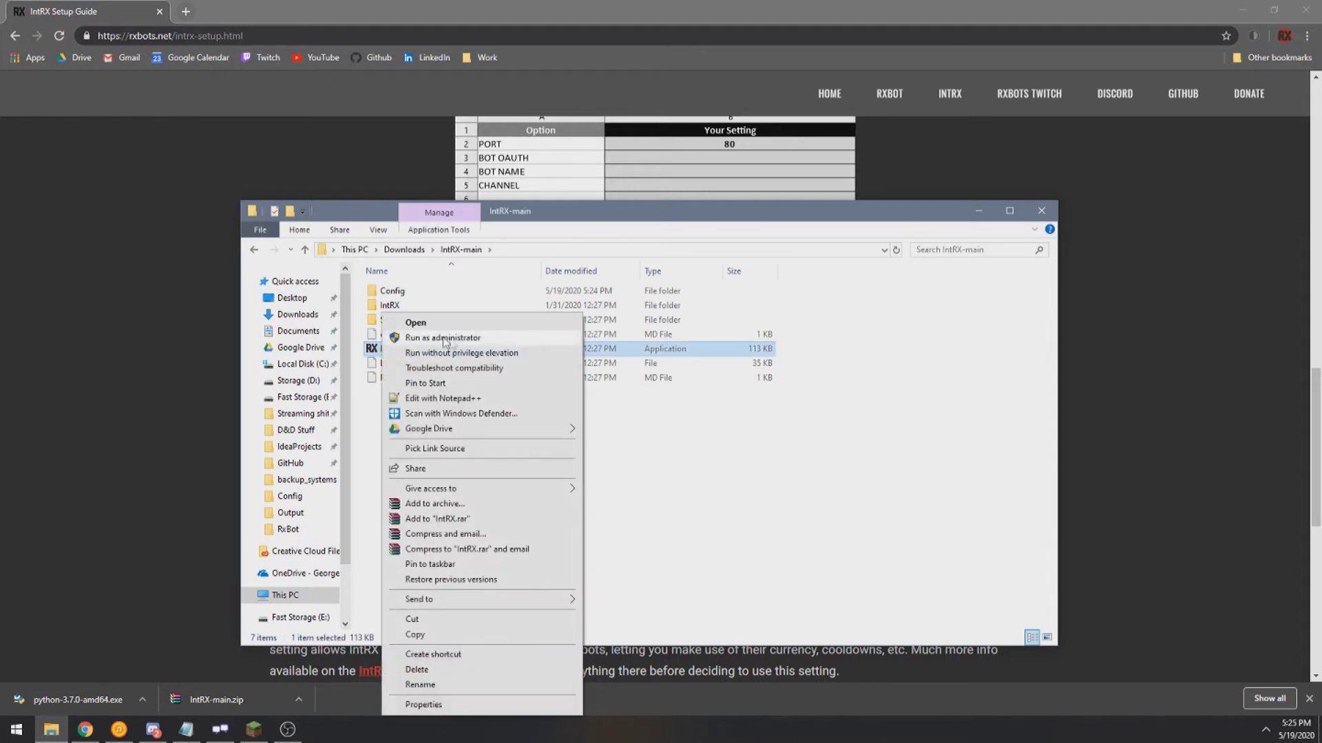
pyautogui.click(443, 338)
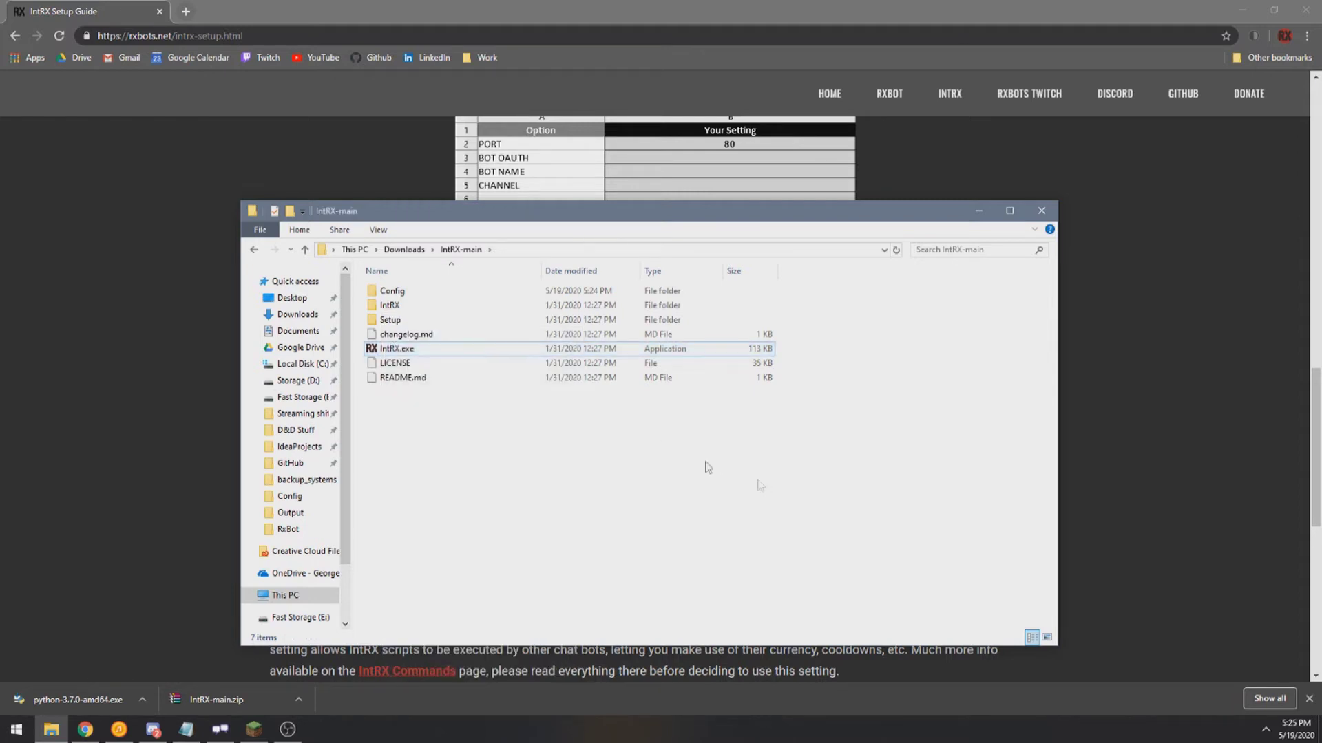
# Step: Set IntRX.exe's compatibility properties to always run the program as an administrator
pyautogui.doubleClick(405, 350)
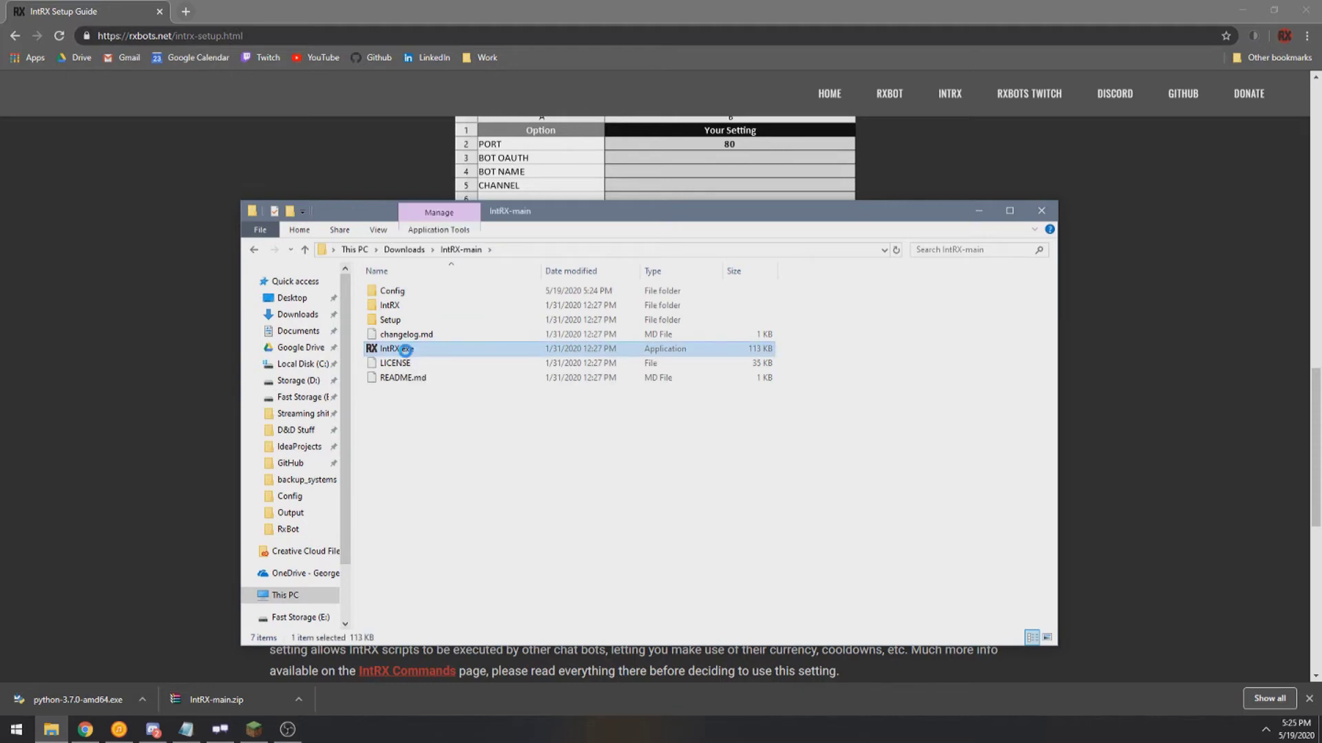
pyautogui.rightClick(405, 350)
pyautogui.click(455, 707)
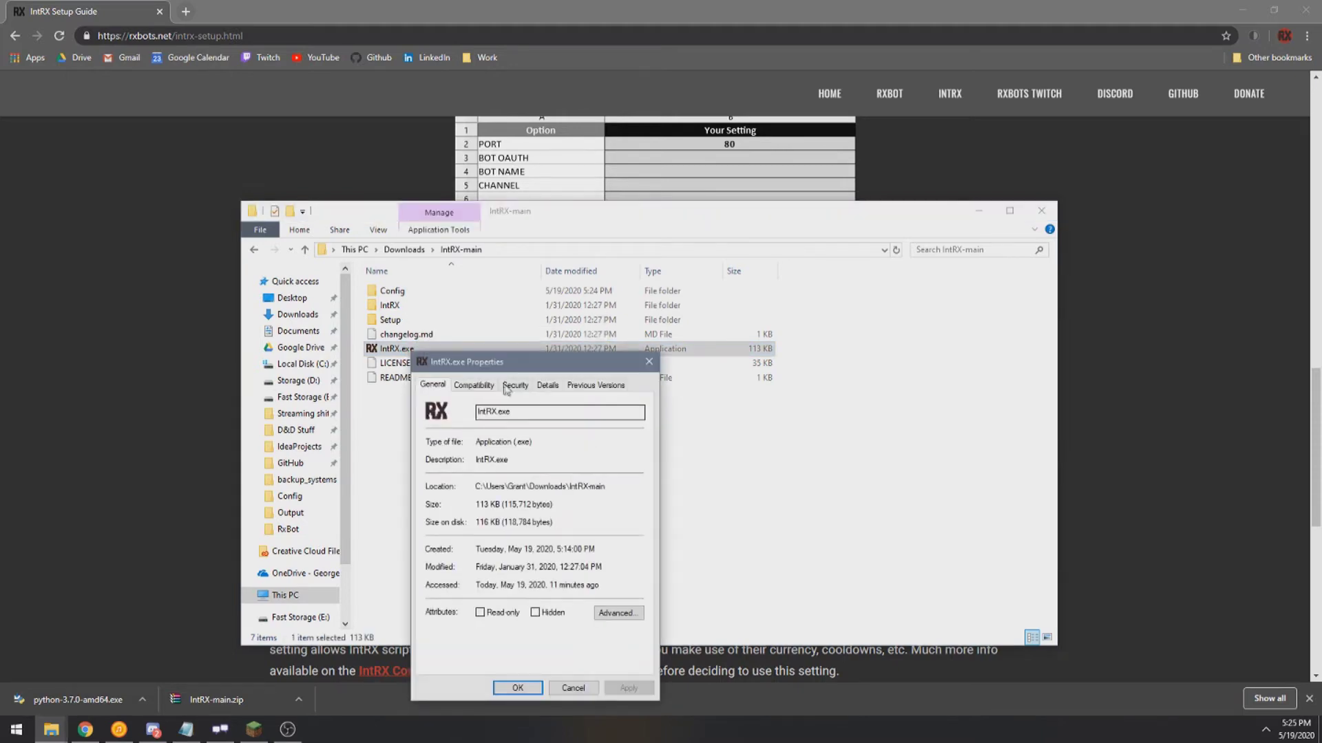
pyautogui.click(486, 386)
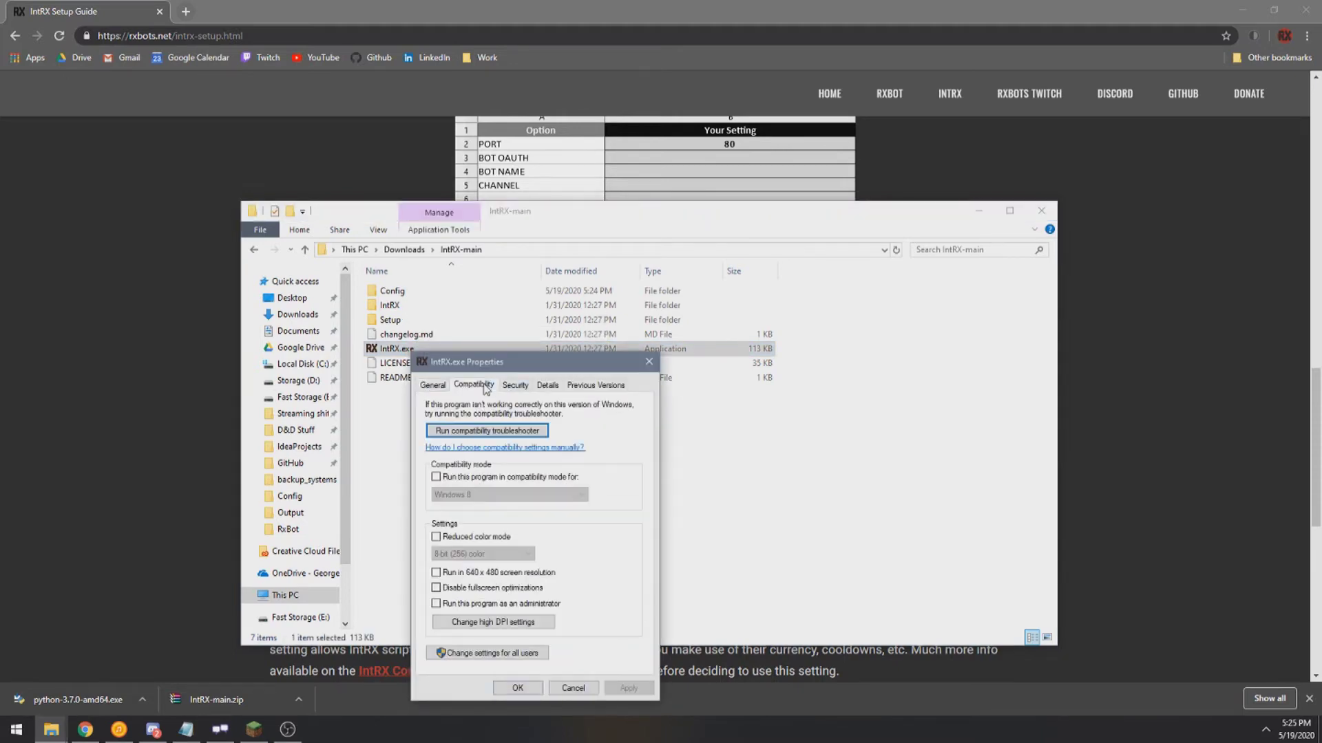
pyautogui.click(440, 605)
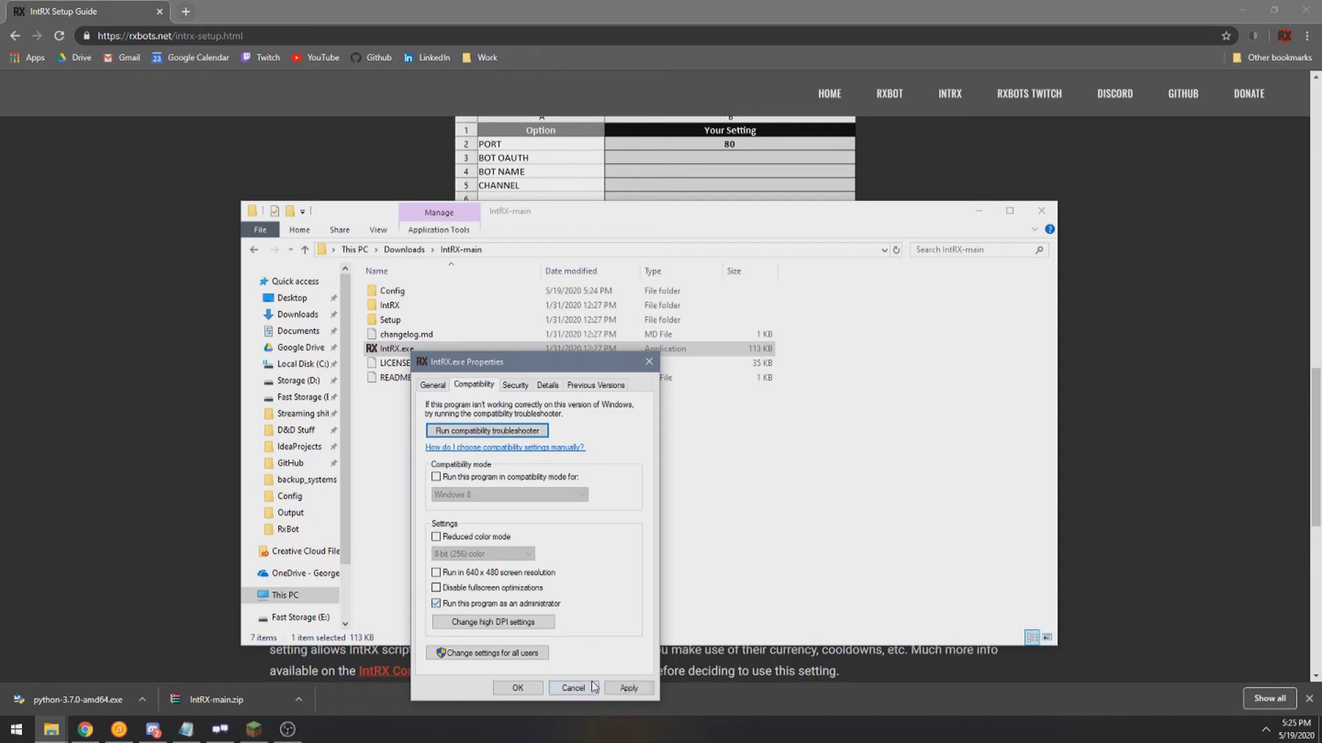
pyautogui.click(518, 688)
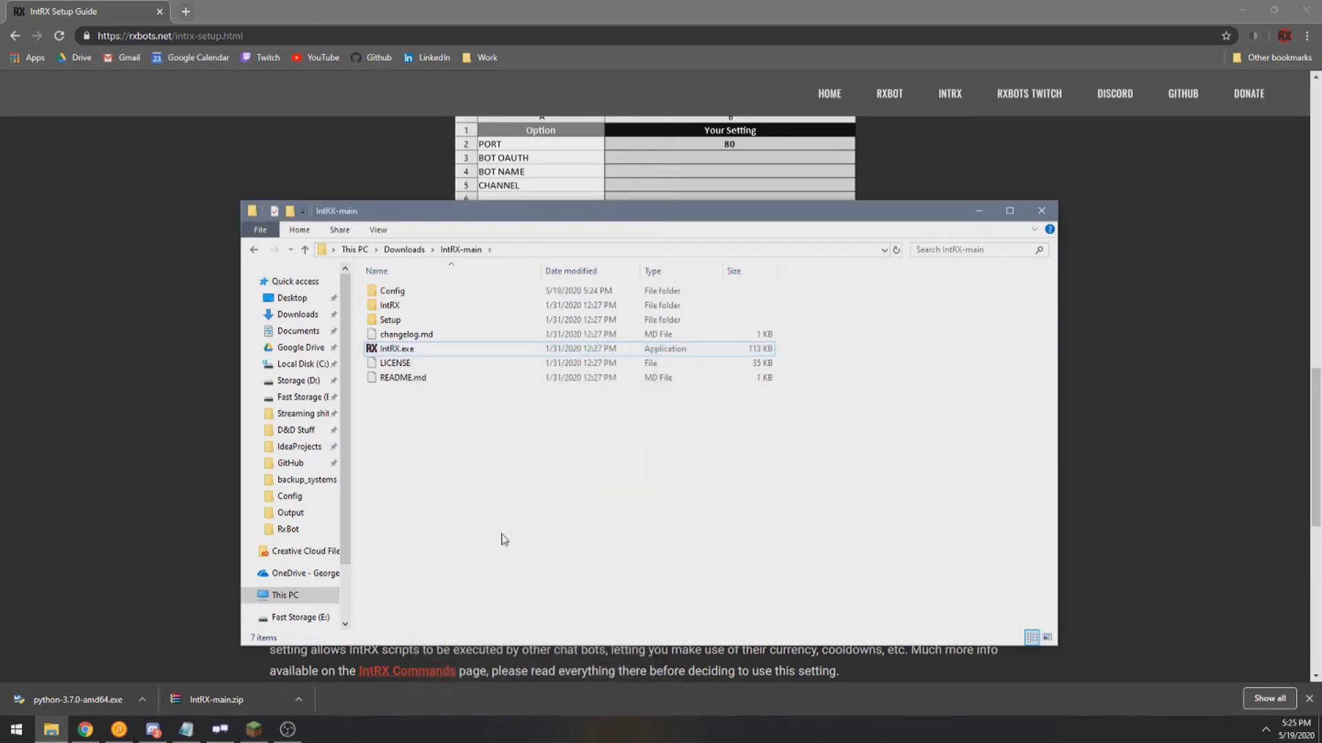
# Step: Launch IntRX.exe and highlight the tmi.twitch.tv connection lines in its console output
pyautogui.click(407, 351)
pyautogui.doubleClick(407, 349)
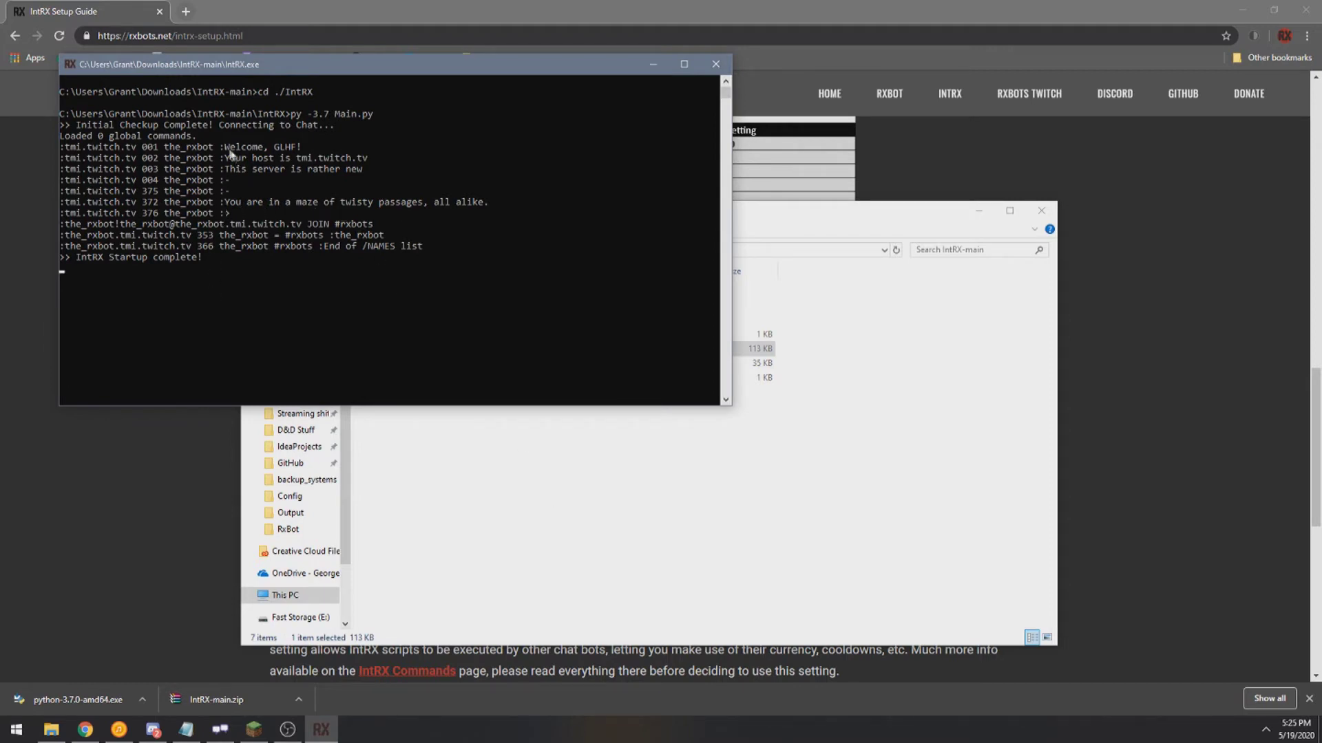
pyautogui.moveTo(260, 215); pyautogui.dragTo(67, 148)
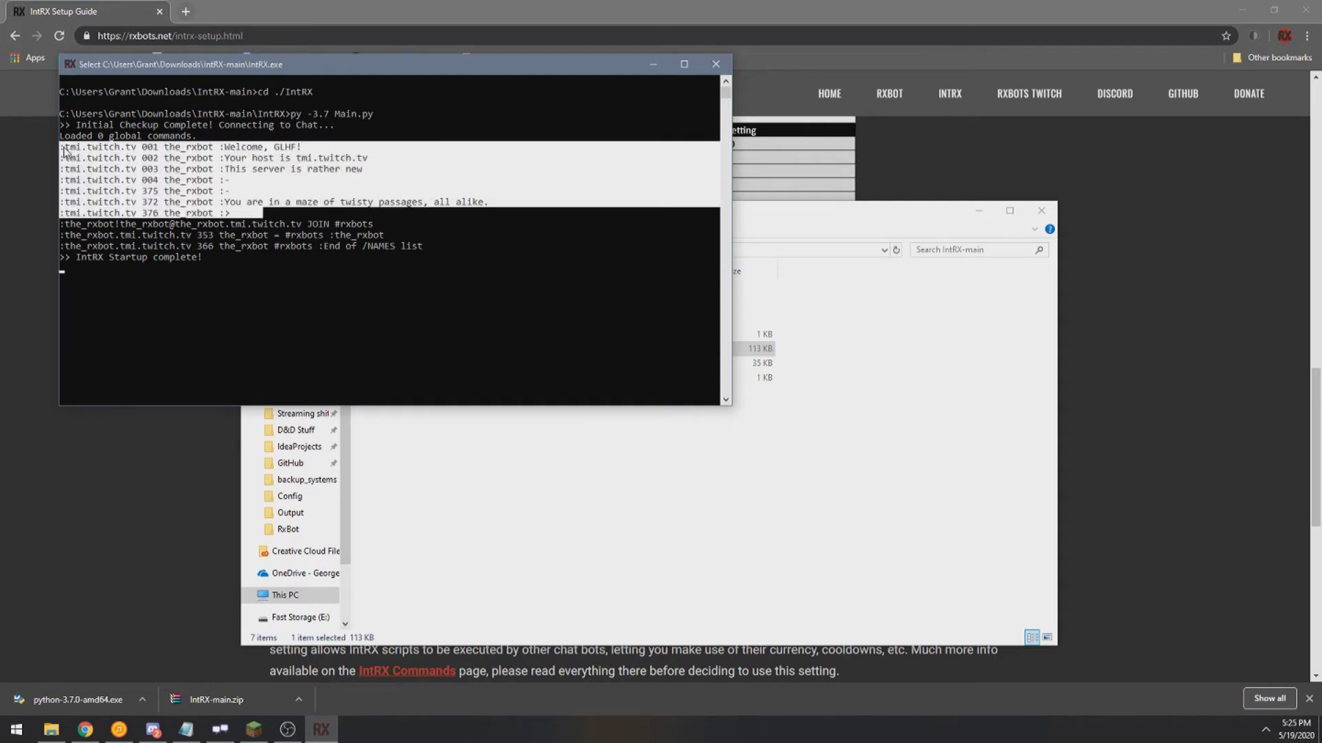
# Step: Highlight the "IntRX Startup complete!" line in the console output, and clear the selection
pyautogui.click(240, 137)
pyautogui.moveTo(205, 260); pyautogui.dragTo(59, 258)
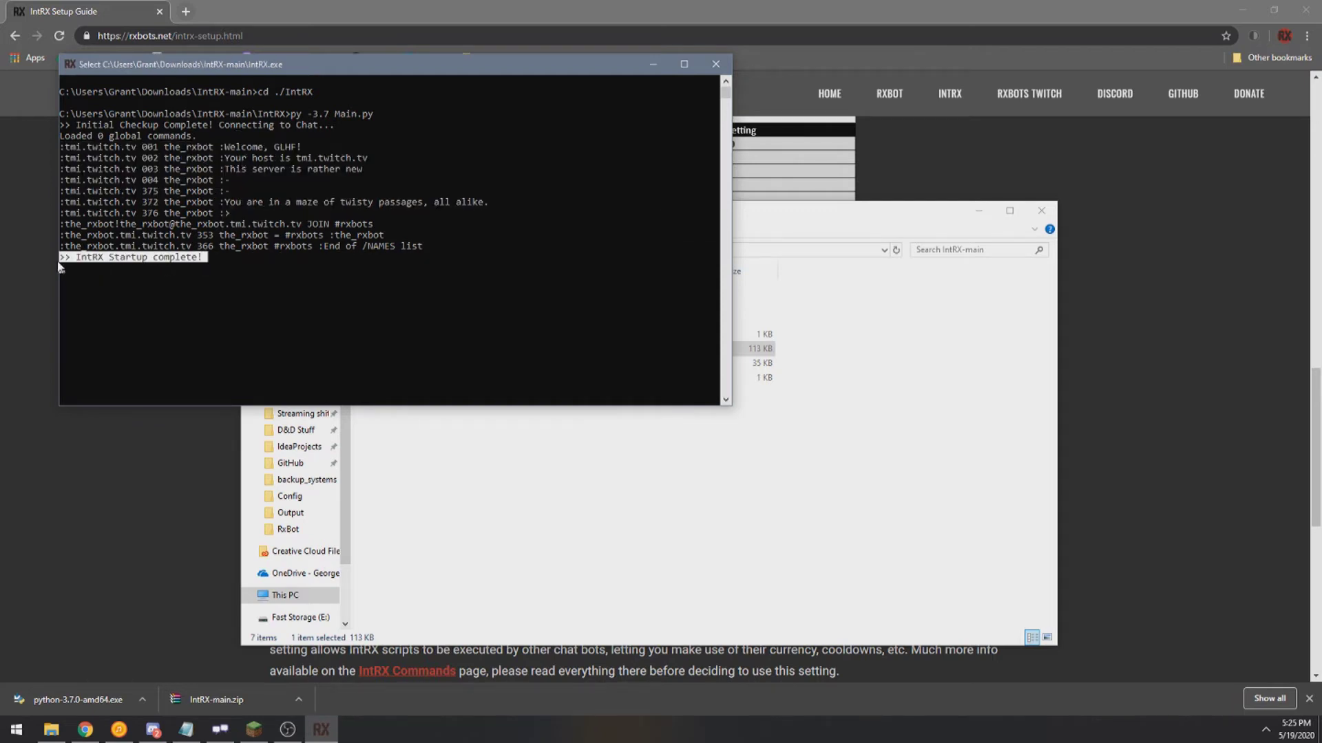
pyautogui.rightClick(292, 324)
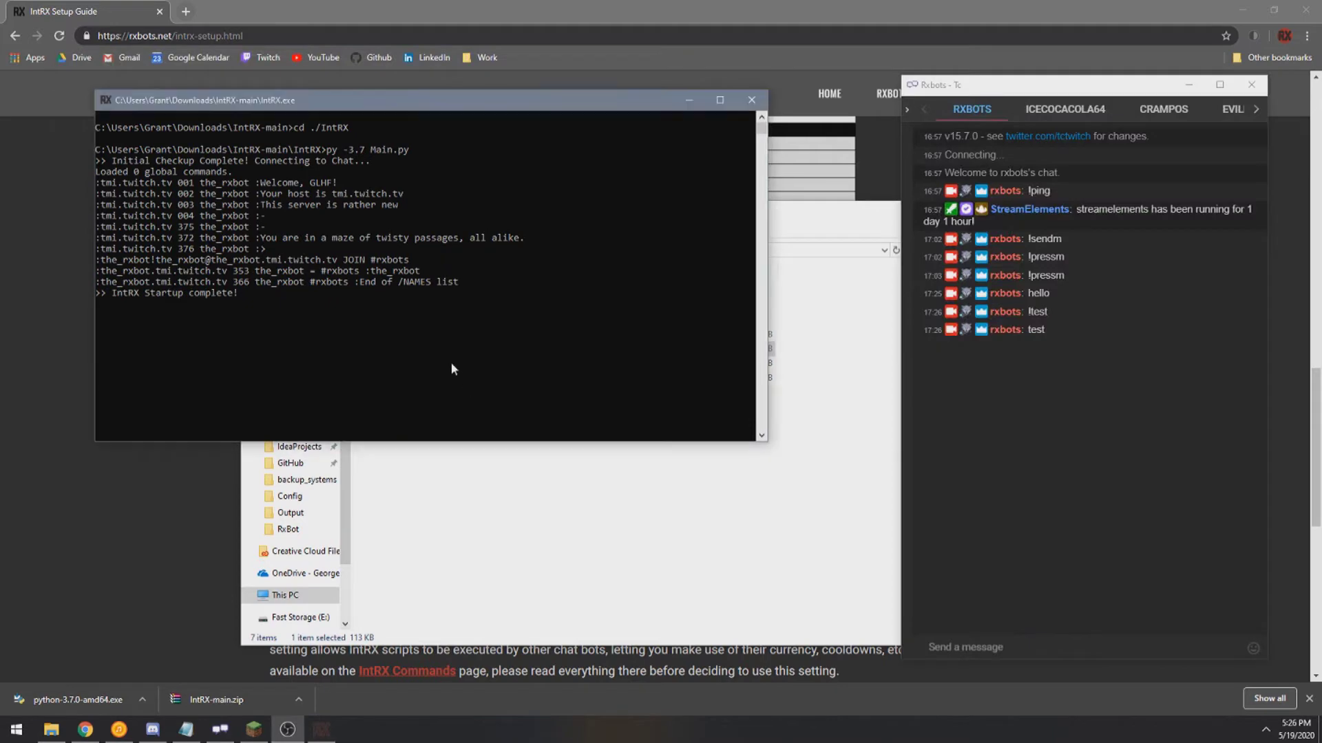
# Step: Send the message "test" in the rxbots Twitch chat and highlight the matching line in the IntRX console
pyautogui.click(998, 651)
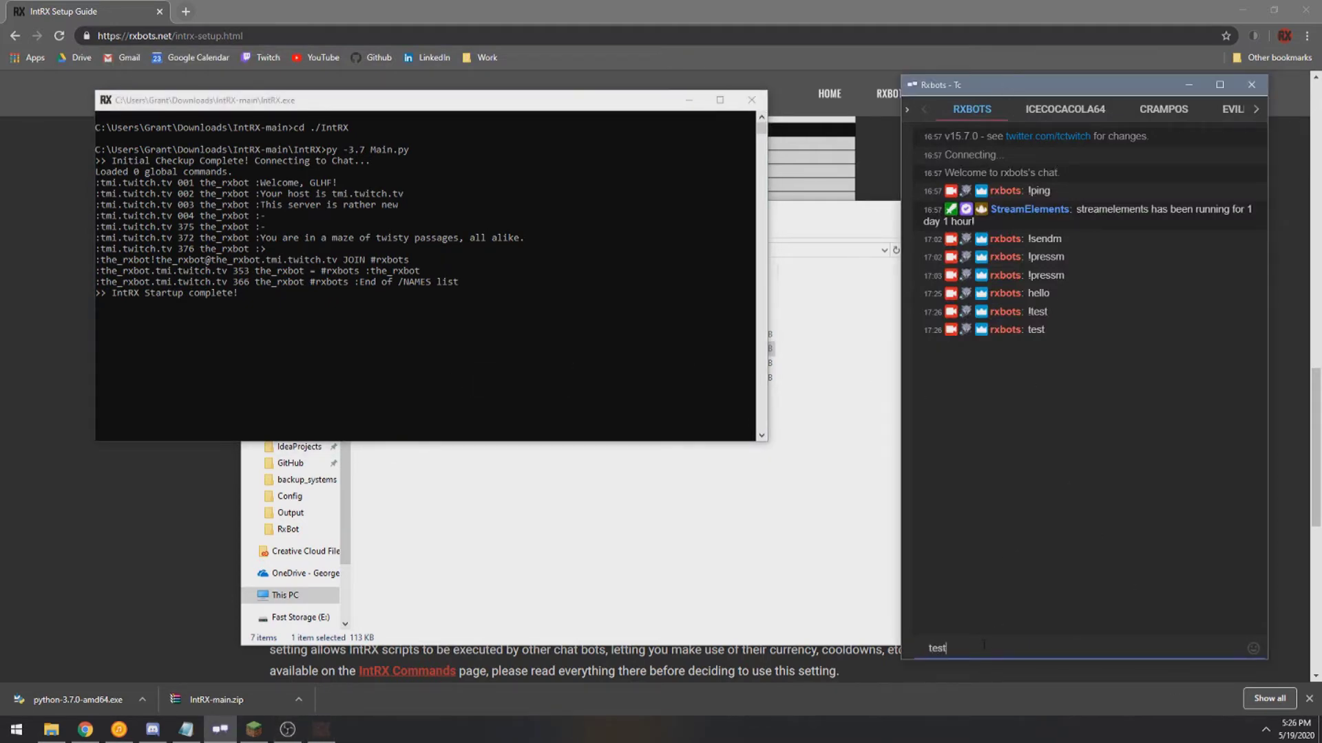
pyautogui.press('Return')
pyautogui.click(226, 308)
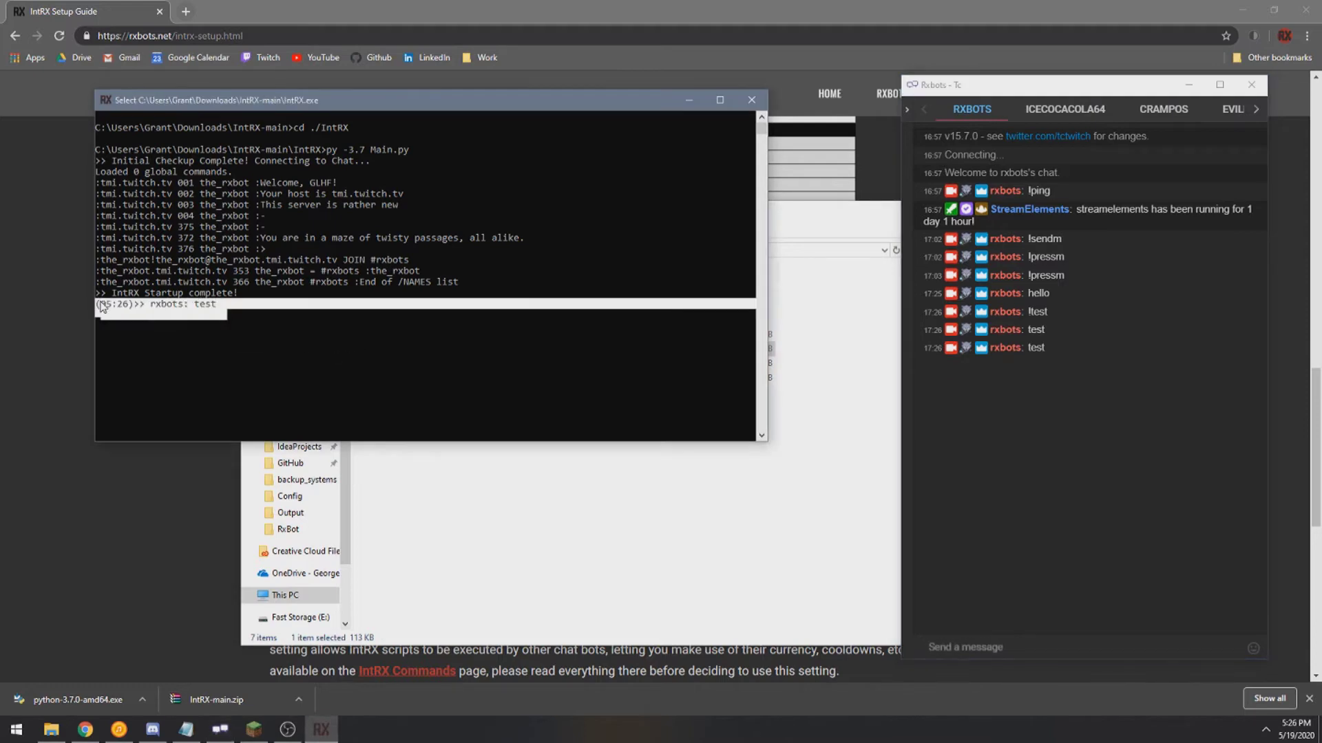
pyautogui.click(269, 335)
pyautogui.moveTo(203, 311); pyautogui.dragTo(152, 307)
pyautogui.click(312, 315)
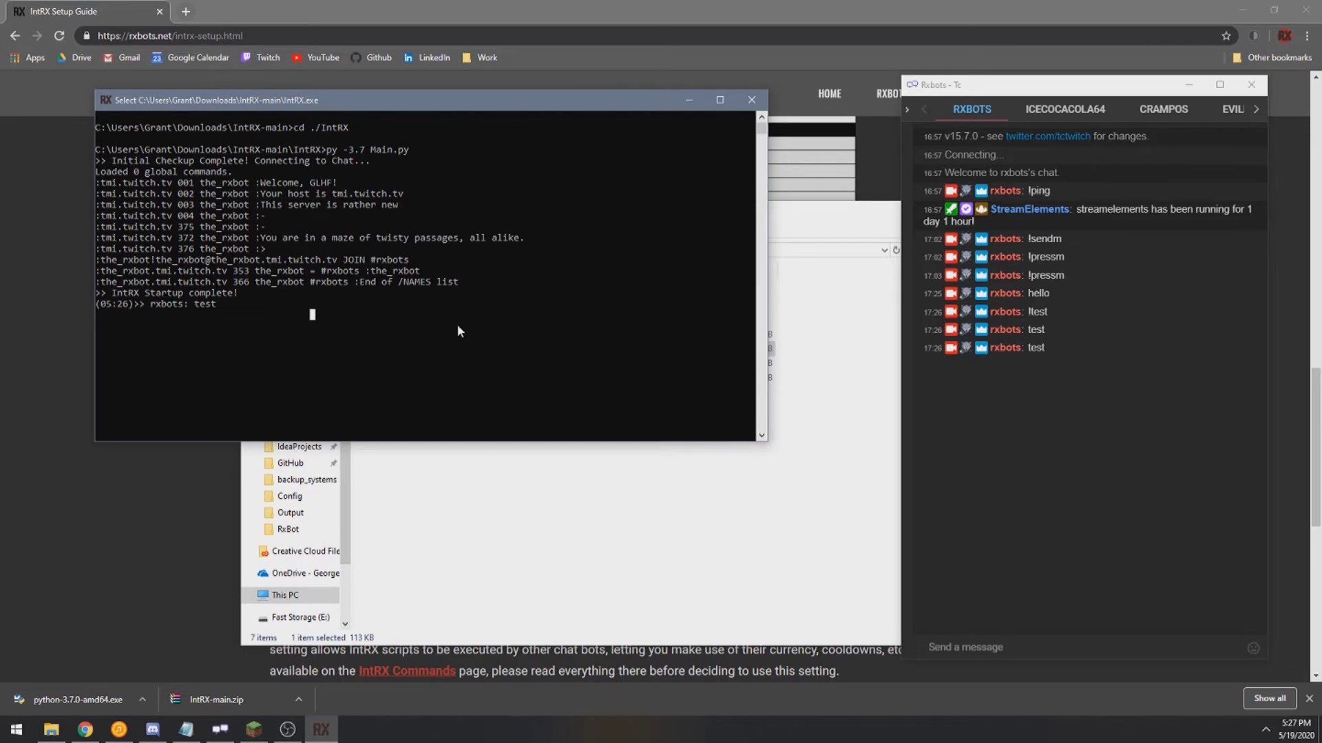
# Step: Switch to File Explorer and open InteractConfig.xlsx from the Config folder
pyautogui.hotkey('alt', 'Tab')
pyautogui.click(401, 298)
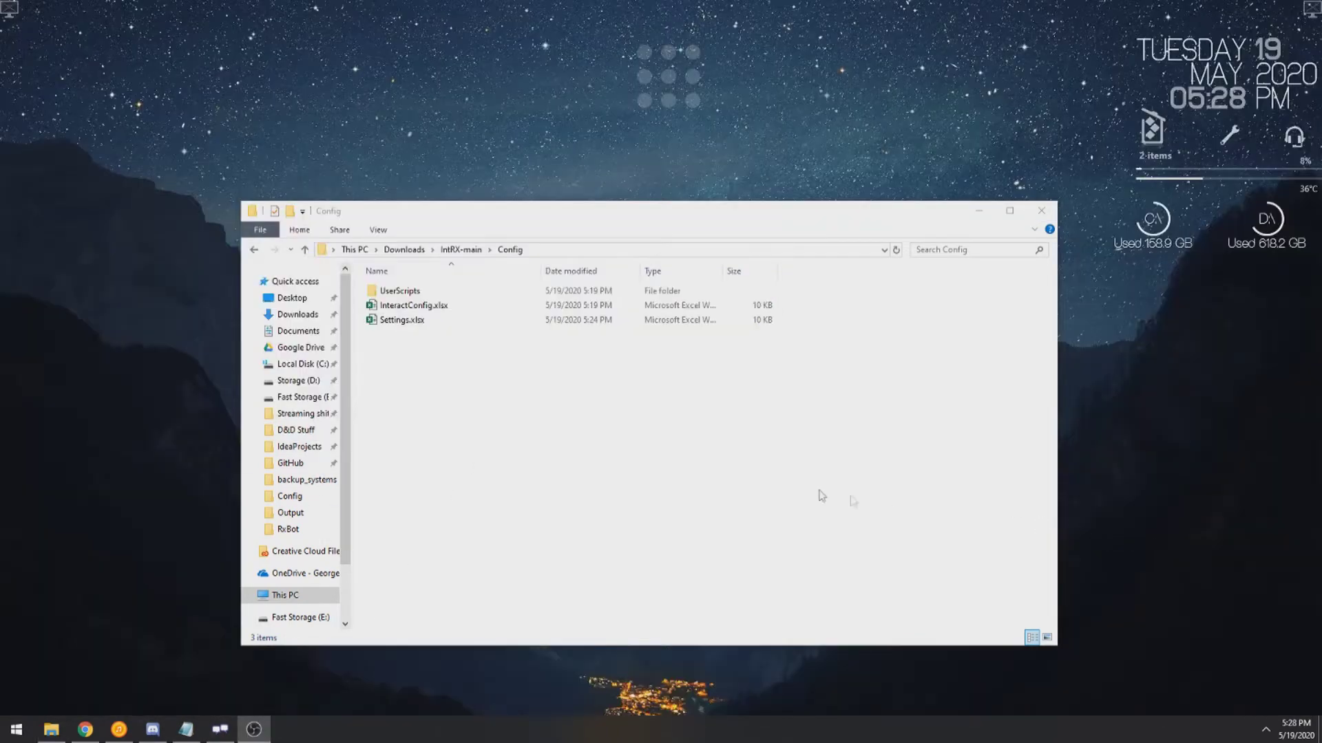
pyautogui.click(799, 490)
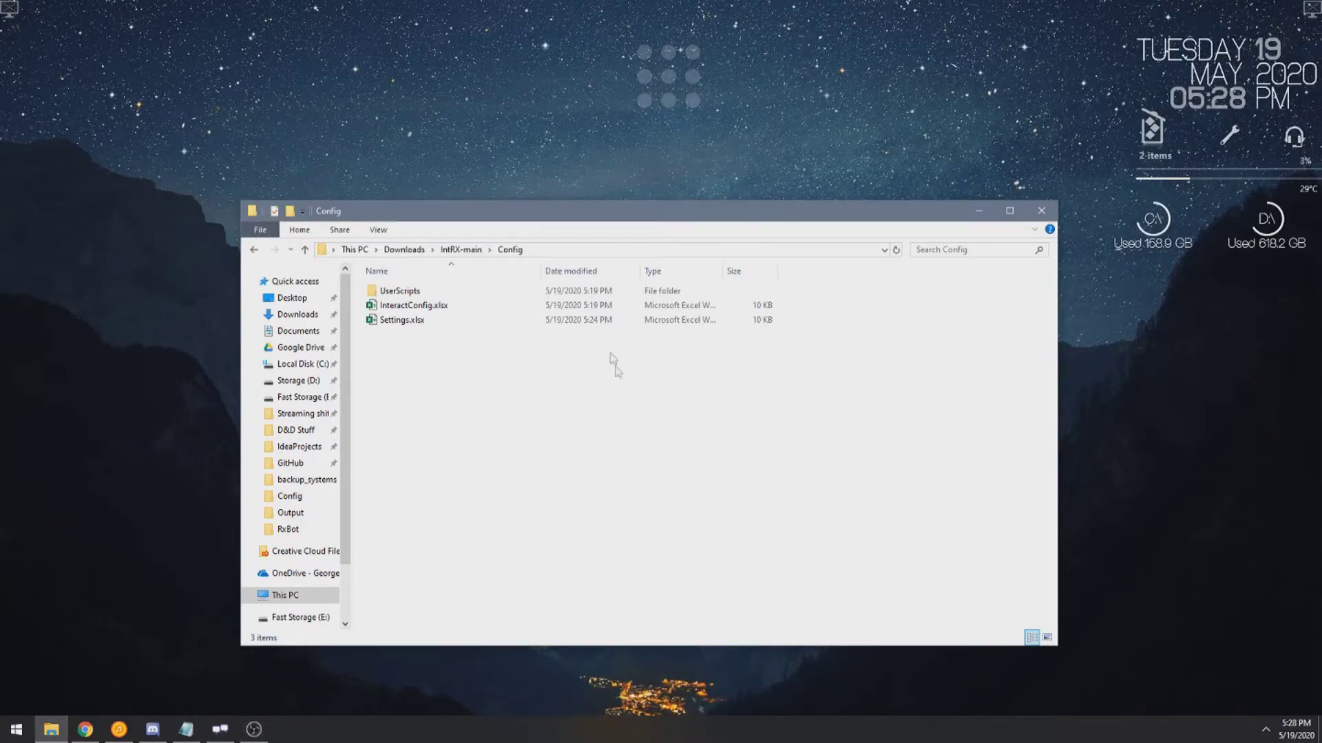
pyautogui.doubleClick(435, 311)
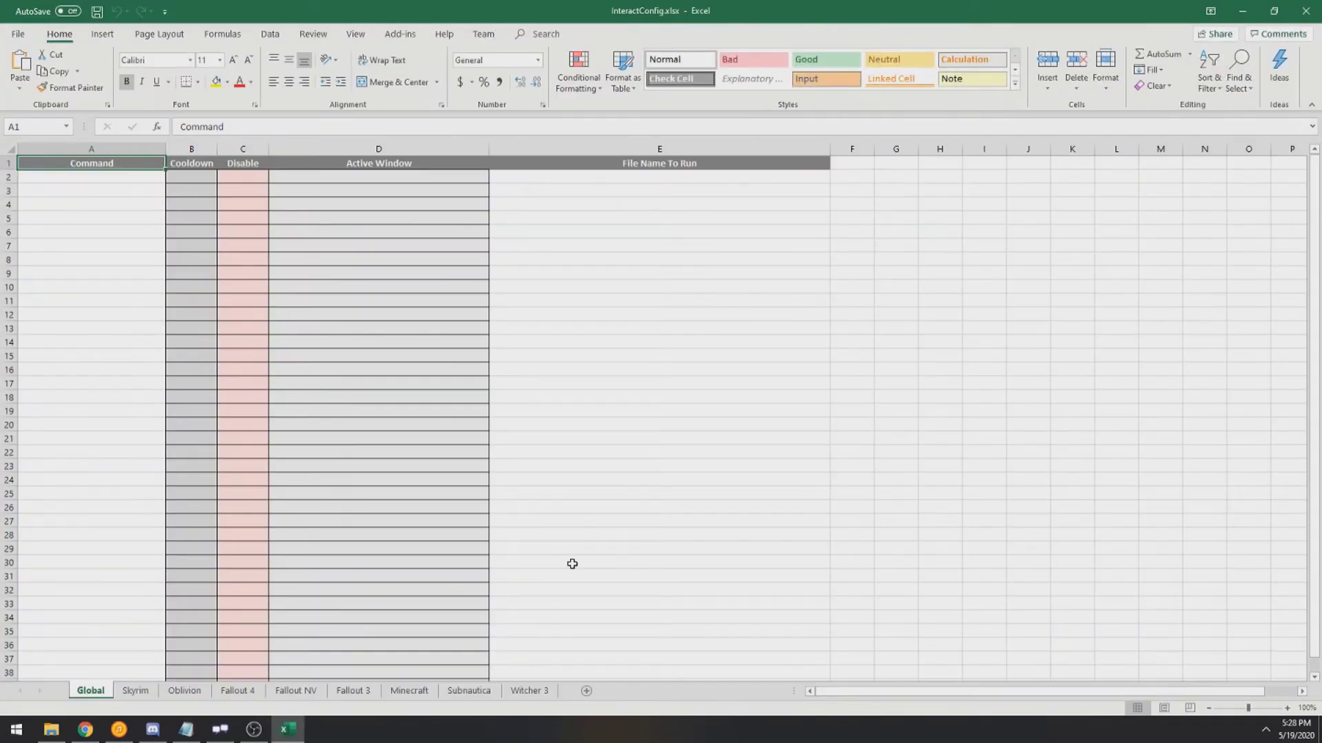
pyautogui.press('BackSpace')
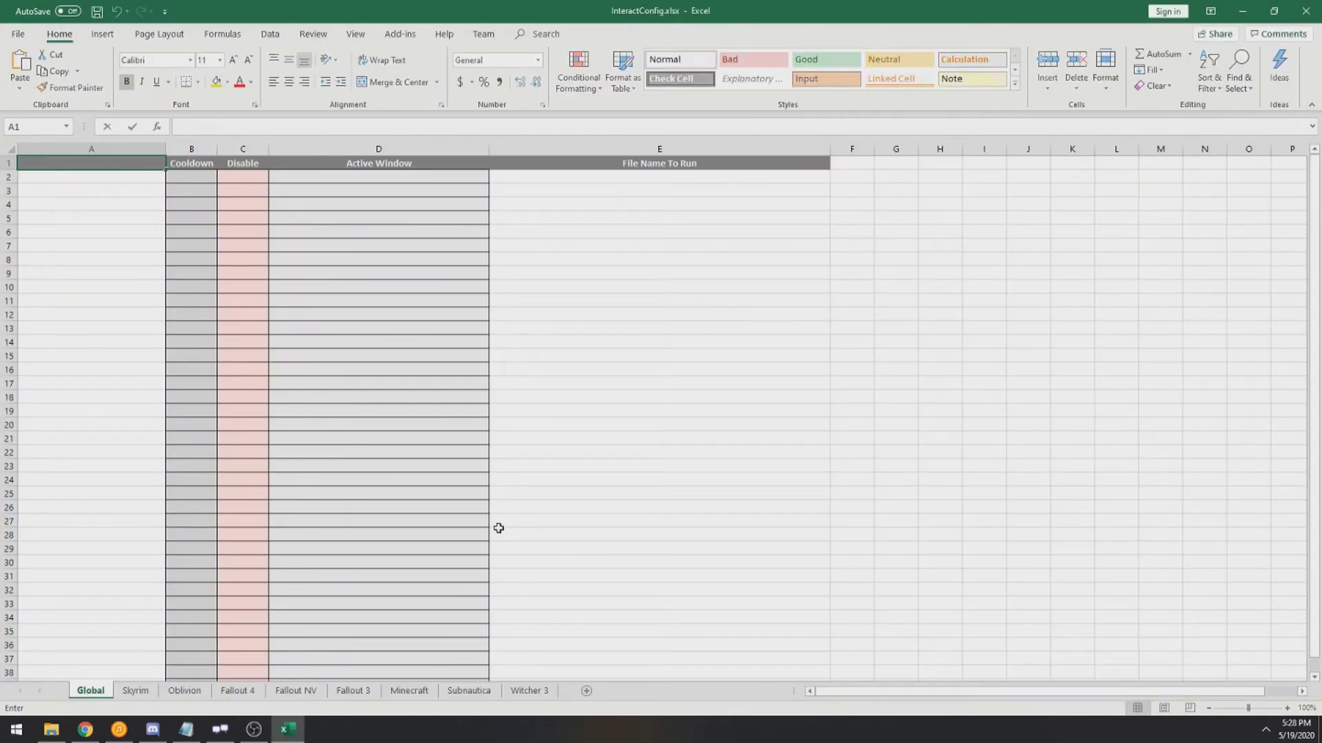
pyautogui.click(141, 313)
pyautogui.hotkey('ctrl', 'z')
pyautogui.click(130, 298)
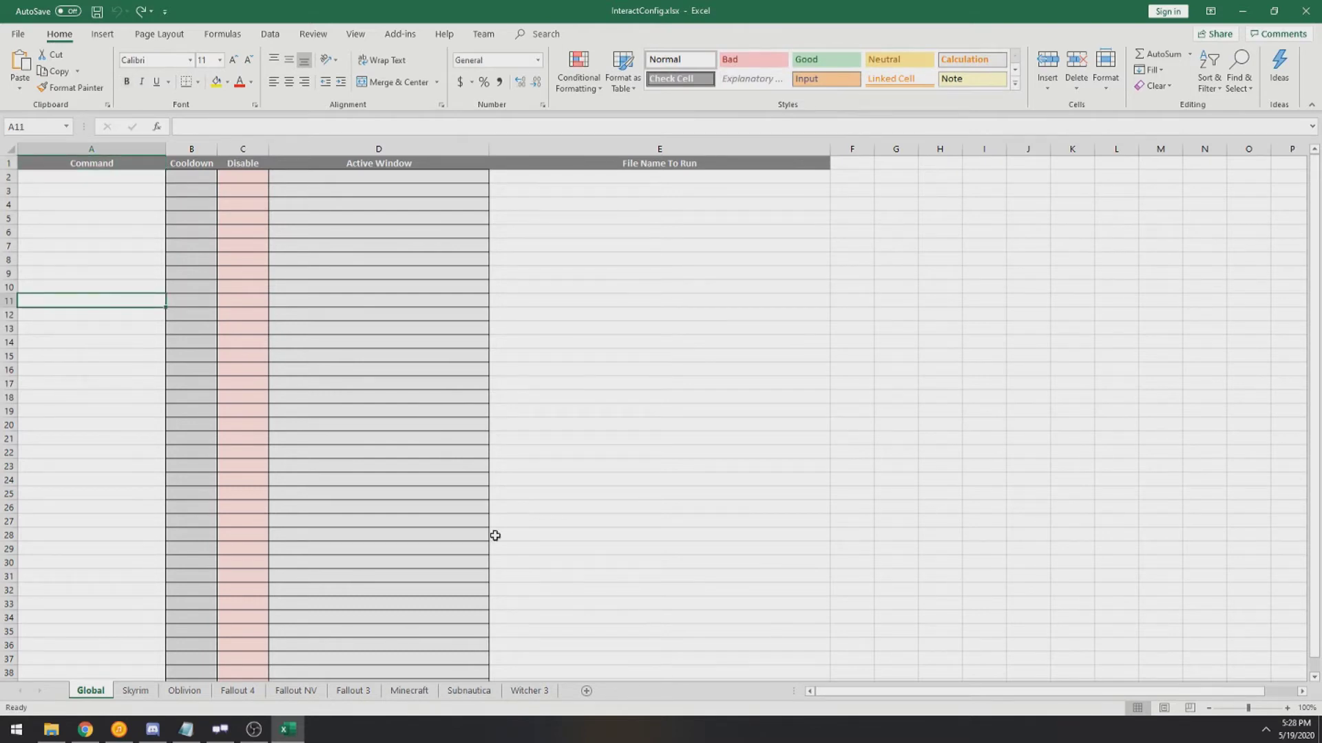
# Step: Highlight the Global sheet's columns from Command to File Name To Run, and switch to the Minecraft sheet
pyautogui.moveTo(75, 163); pyautogui.dragTo(819, 401)
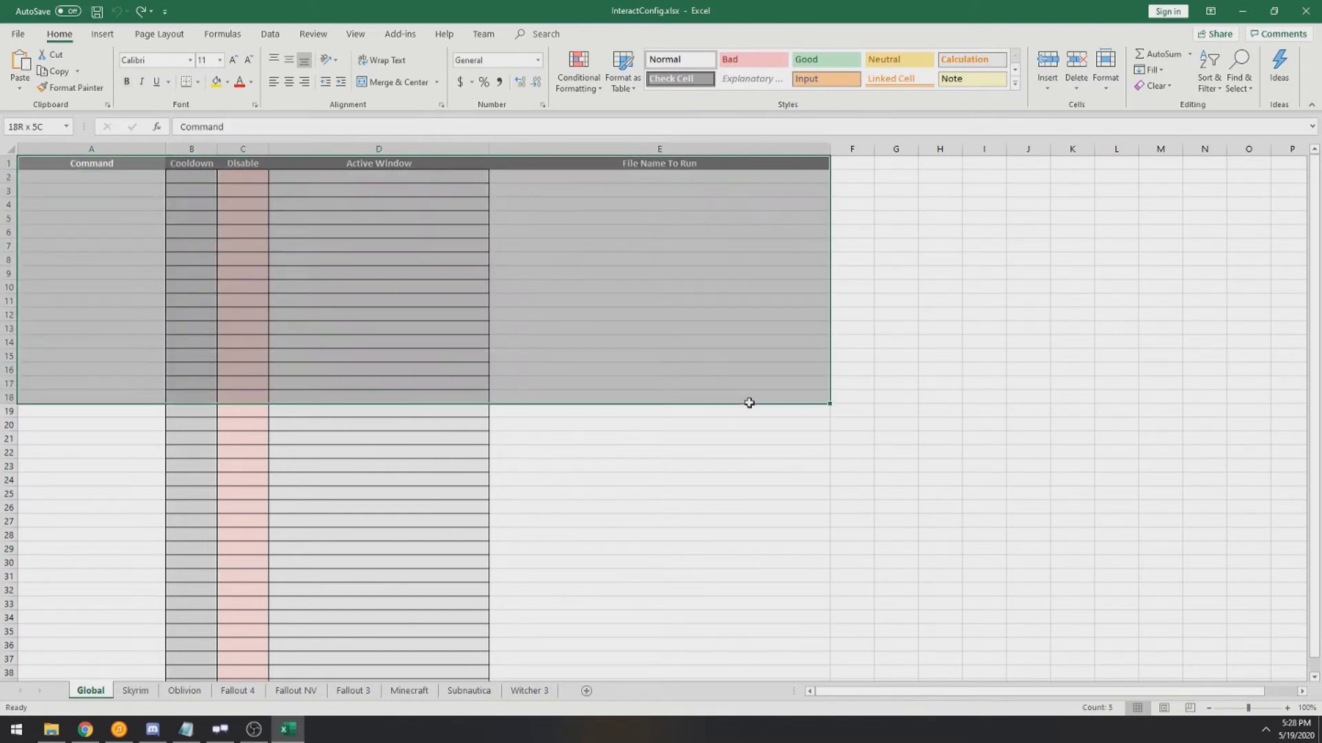
pyautogui.click(1024, 470)
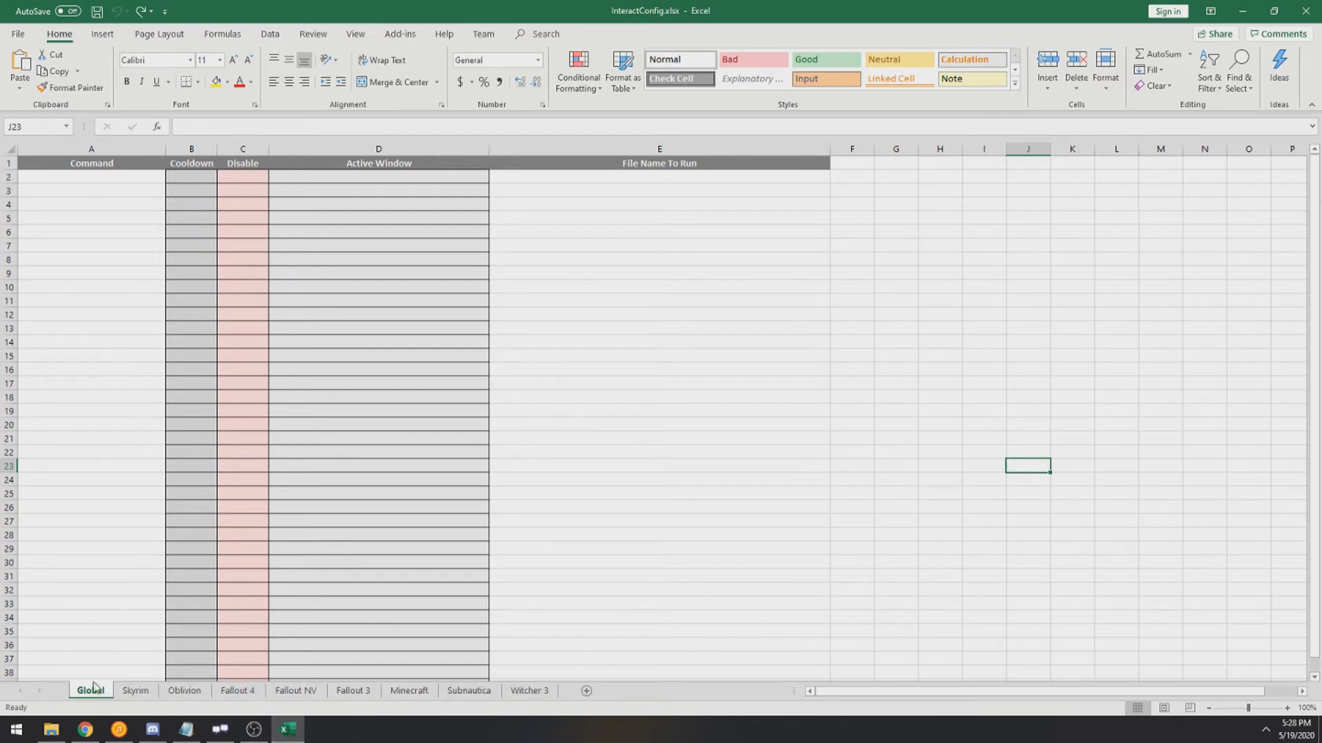
pyautogui.click(409, 695)
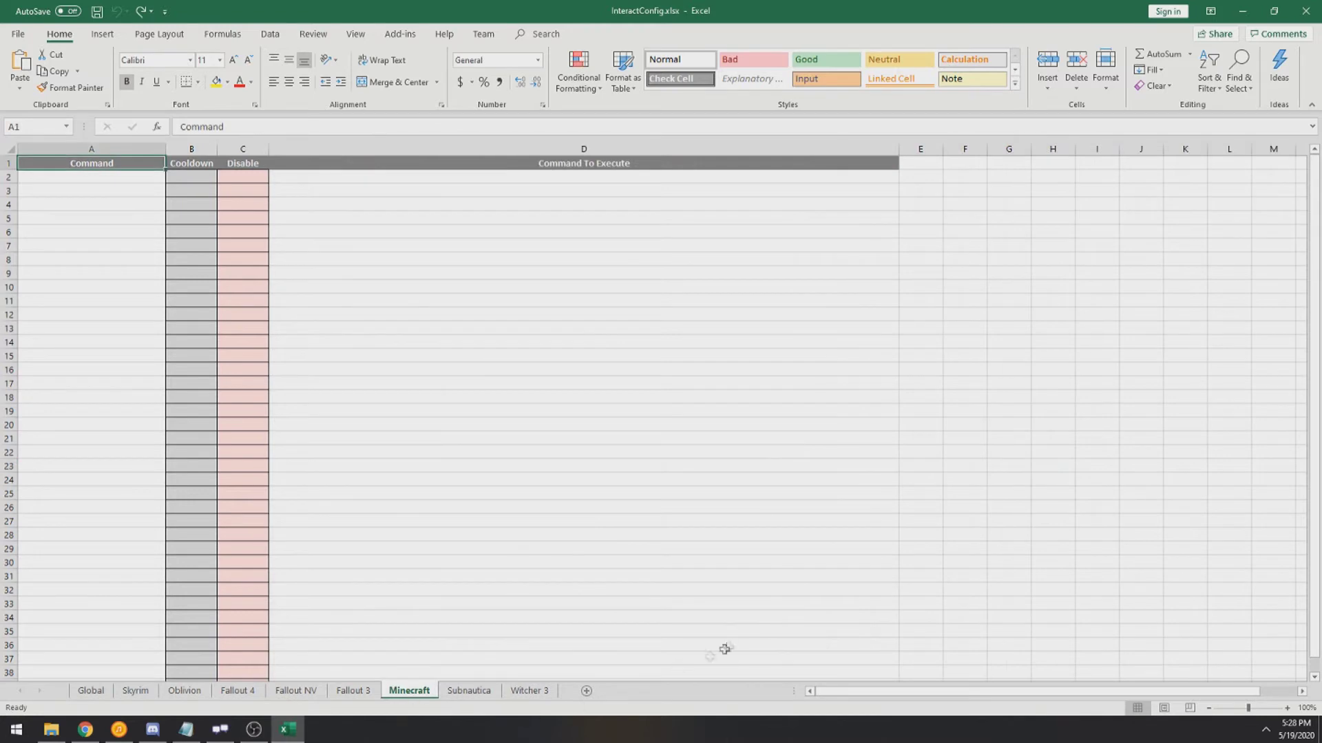
# Step: Add the command !test in row 2 of the Minecraft sheet, executing "gamemode creative" with a cooldown of 10
pyautogui.click(122, 178)
pyautogui.write('!test')
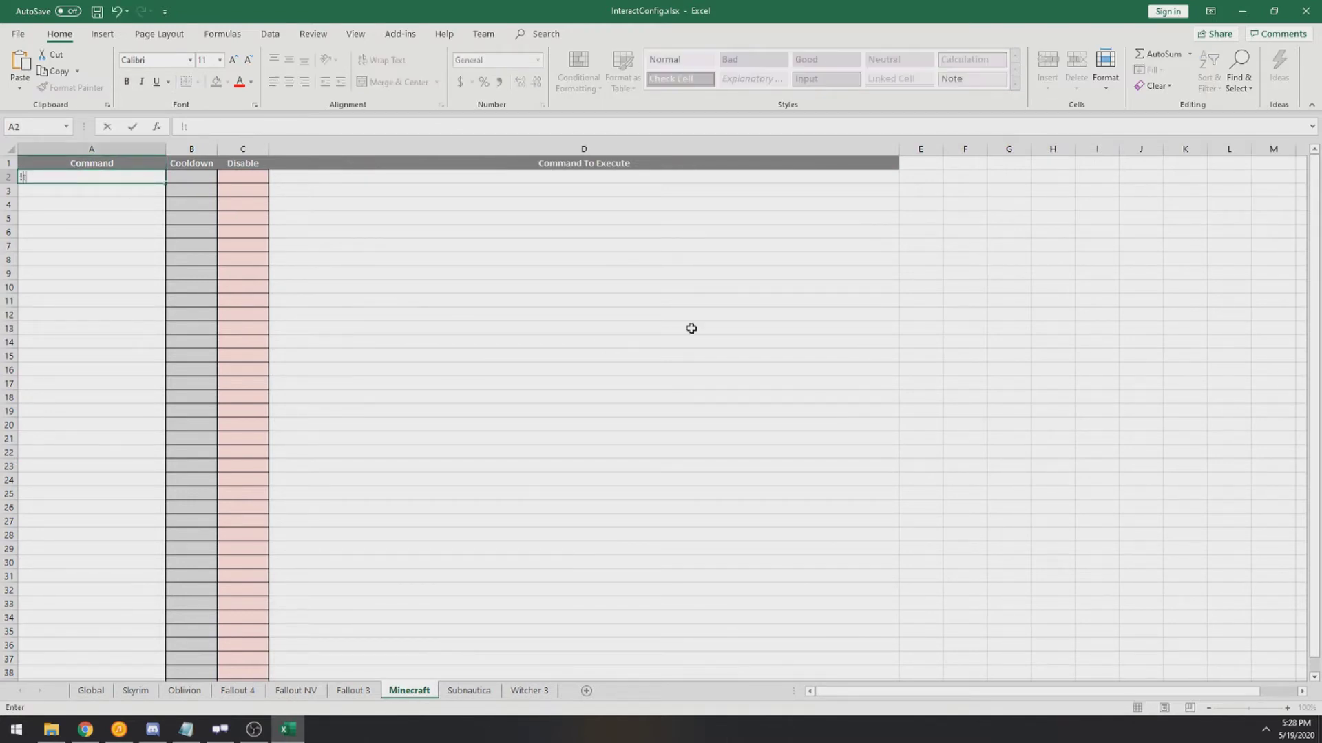
pyautogui.click(374, 179)
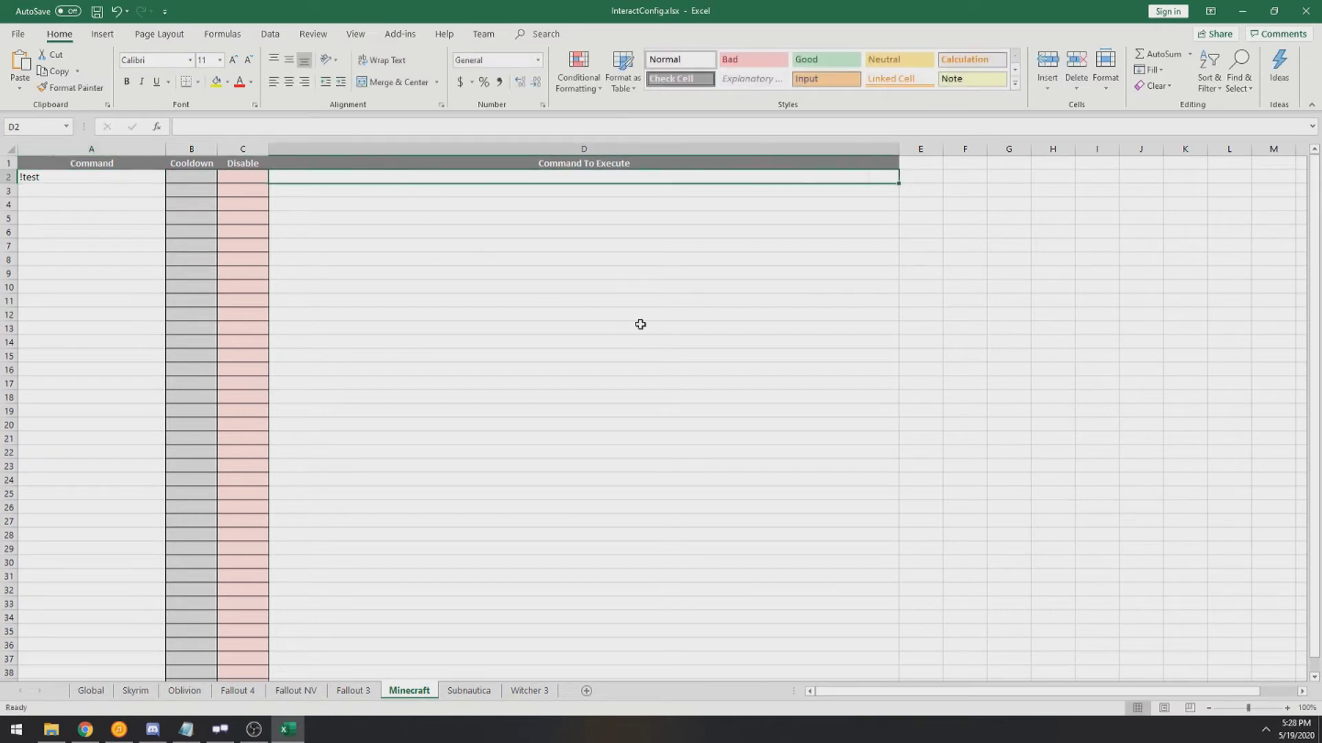
pyautogui.write('gamemode creative')
pyautogui.click(640, 325)
pyautogui.click(301, 180)
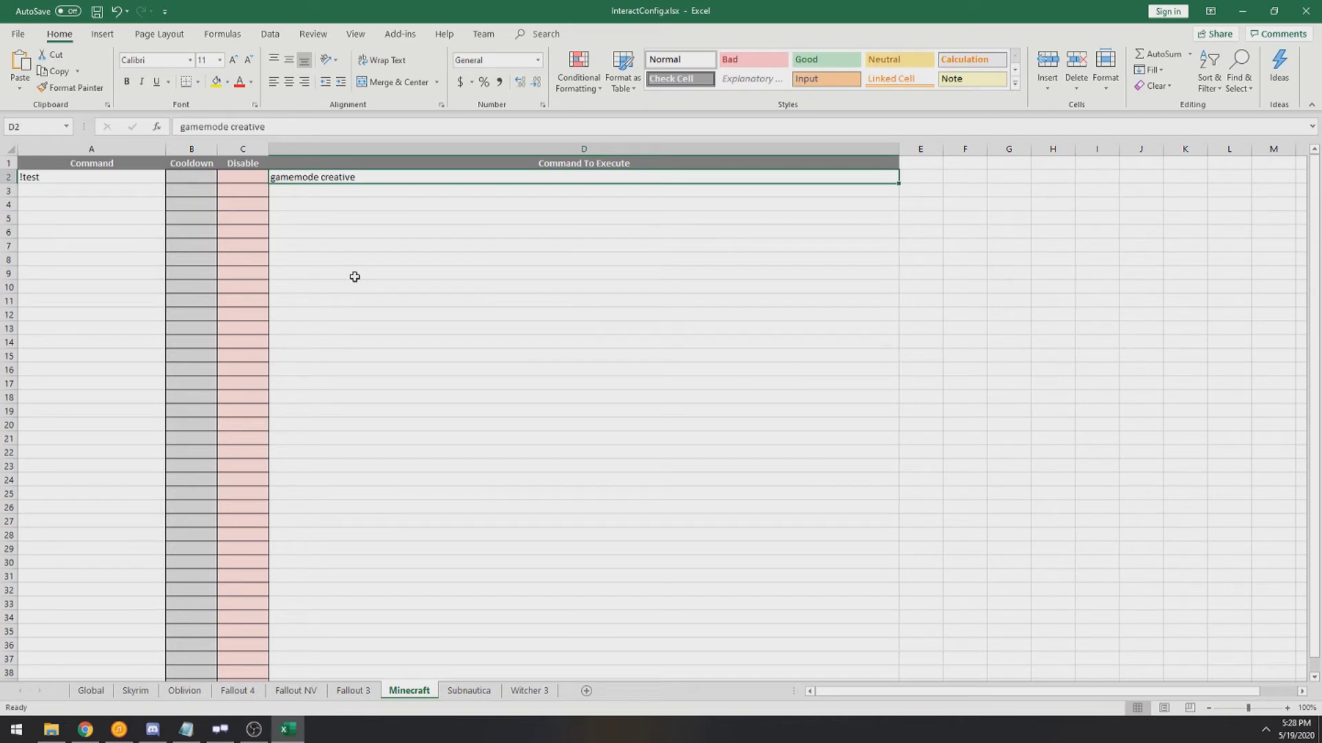
pyautogui.click(203, 178)
pyautogui.click(255, 131)
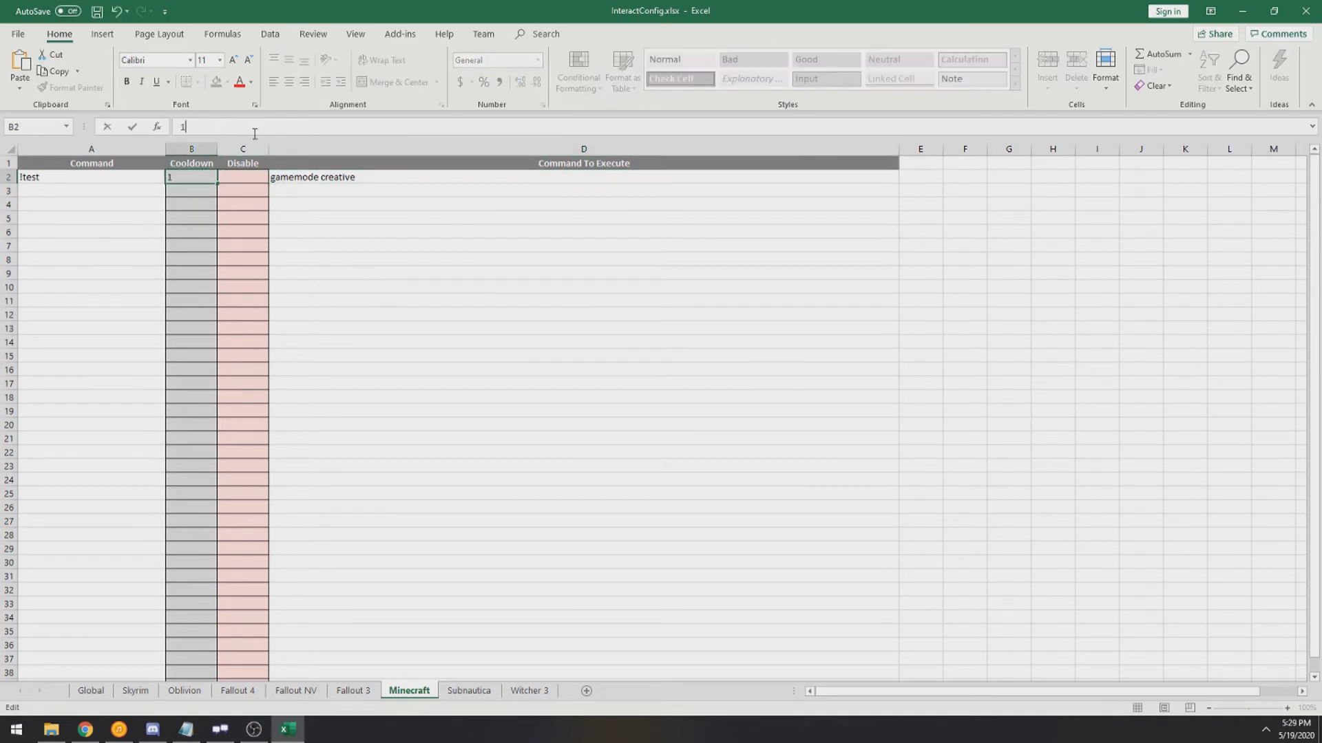
pyautogui.click(438, 247)
# Step: Try disabling the !test command by entering True in its Disable cell, and undo the entry
pyautogui.click(251, 178)
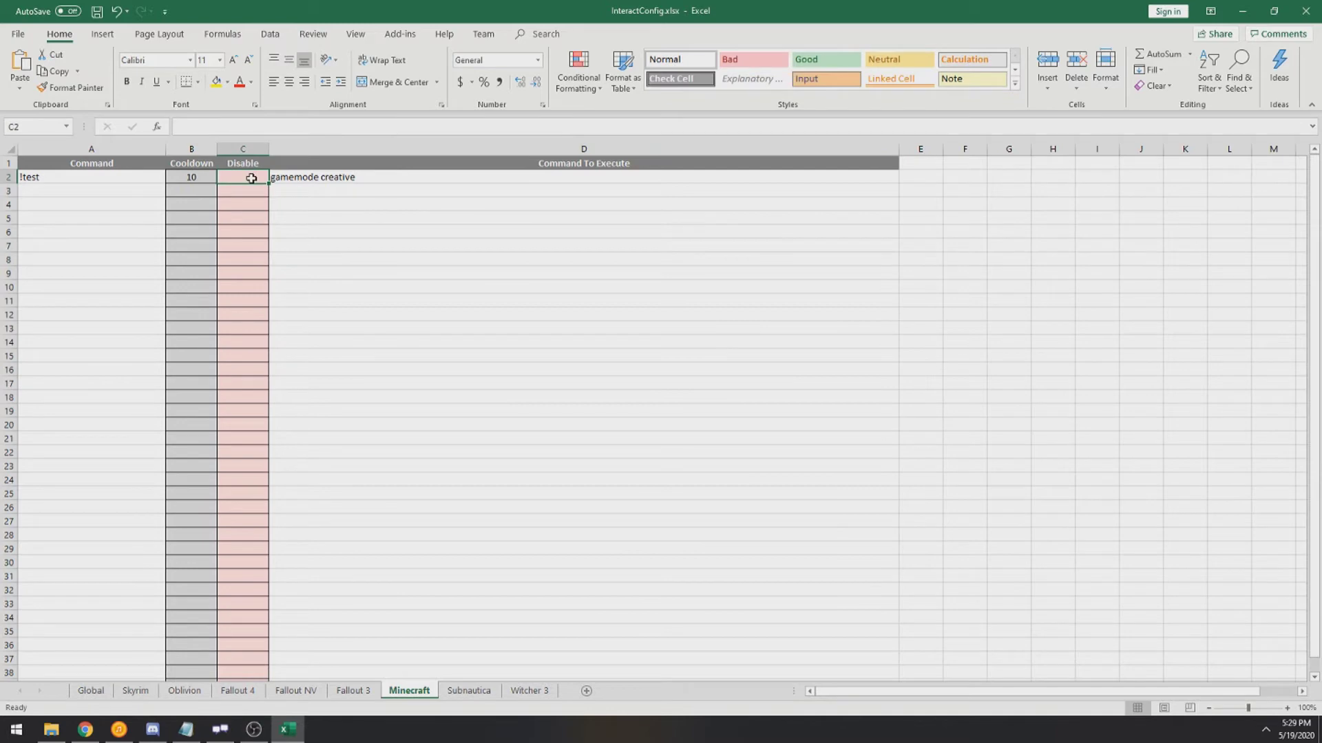
pyautogui.write('True')
pyautogui.click(613, 315)
pyautogui.hotkey('ctrl', 'z')
pyautogui.click(554, 273)
# Step: Save InteractConfig.xlsx and minimize Excel
pyautogui.click(419, 173)
pyautogui.click(443, 273)
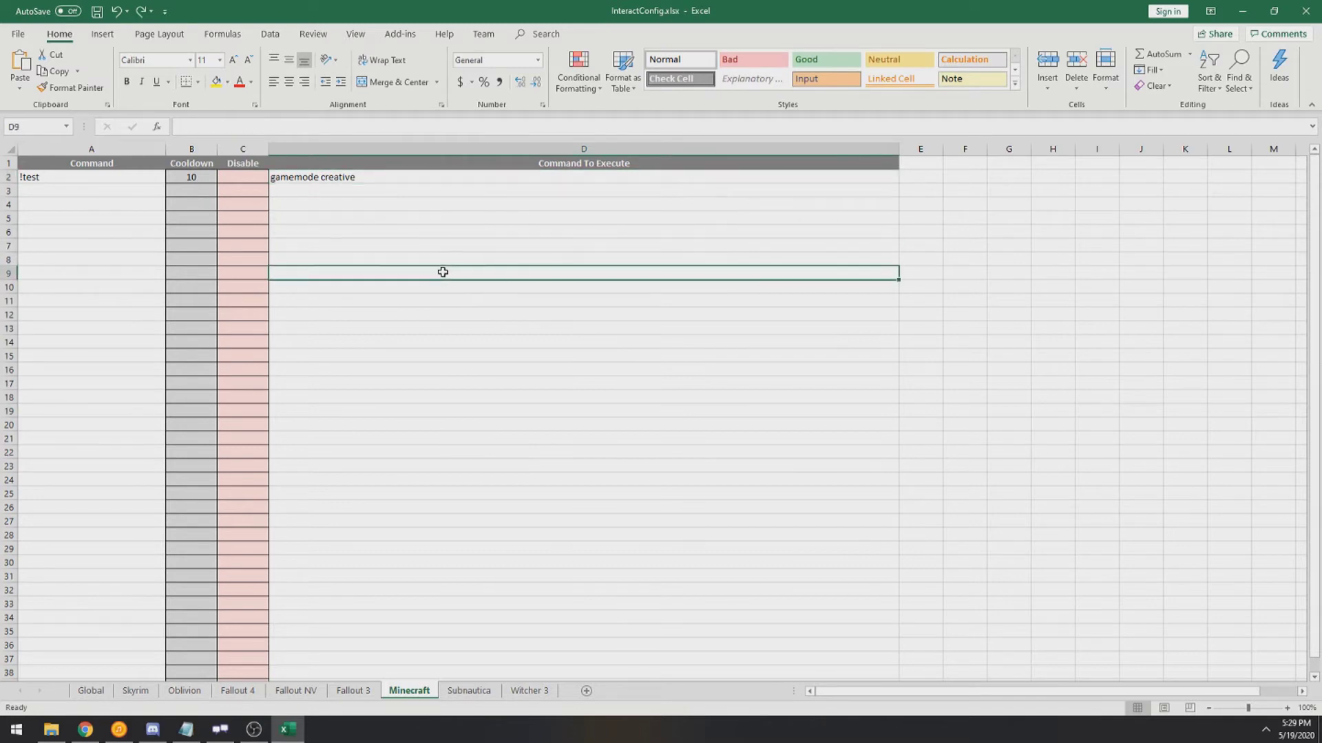
pyautogui.hotkey('ctrl', 's')
pyautogui.click(1242, 11)
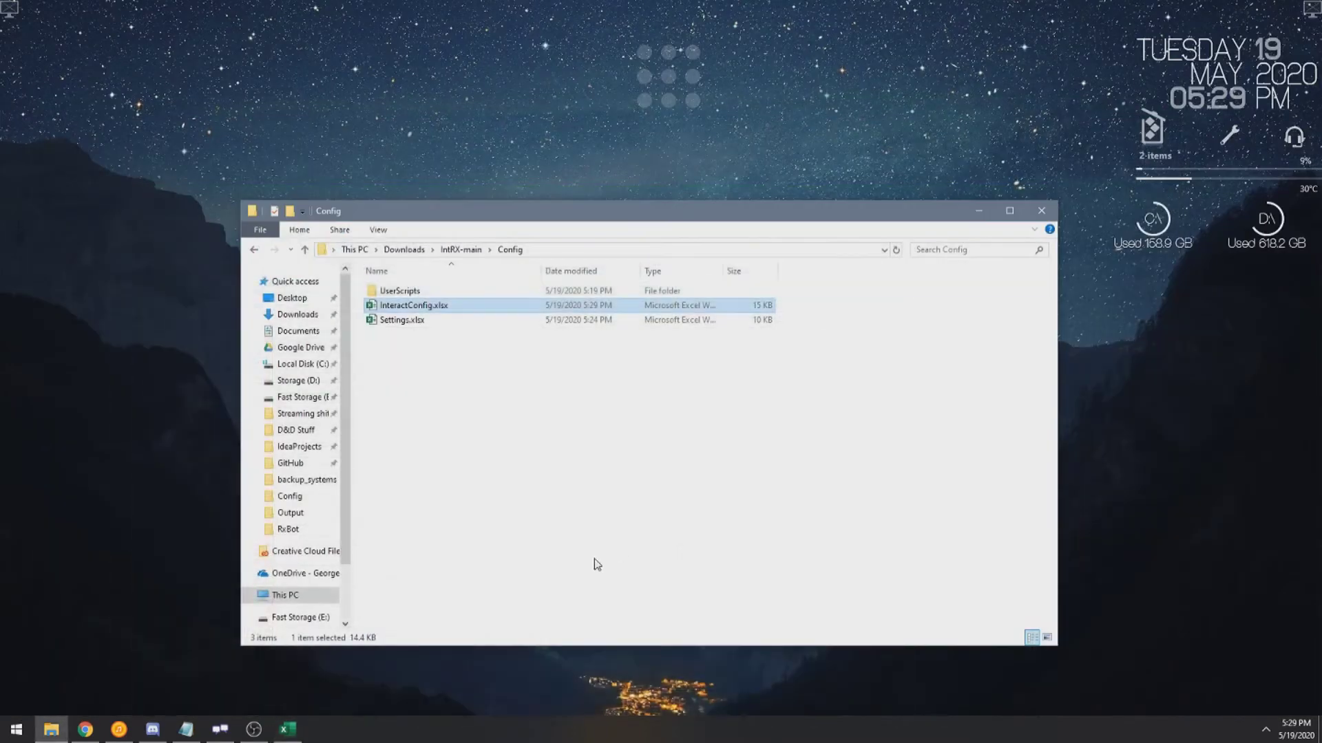
# Step: Return to the IntRX-main folder, and start both the Minecraft launcher and IntRX.exe
pyautogui.click(461, 250)
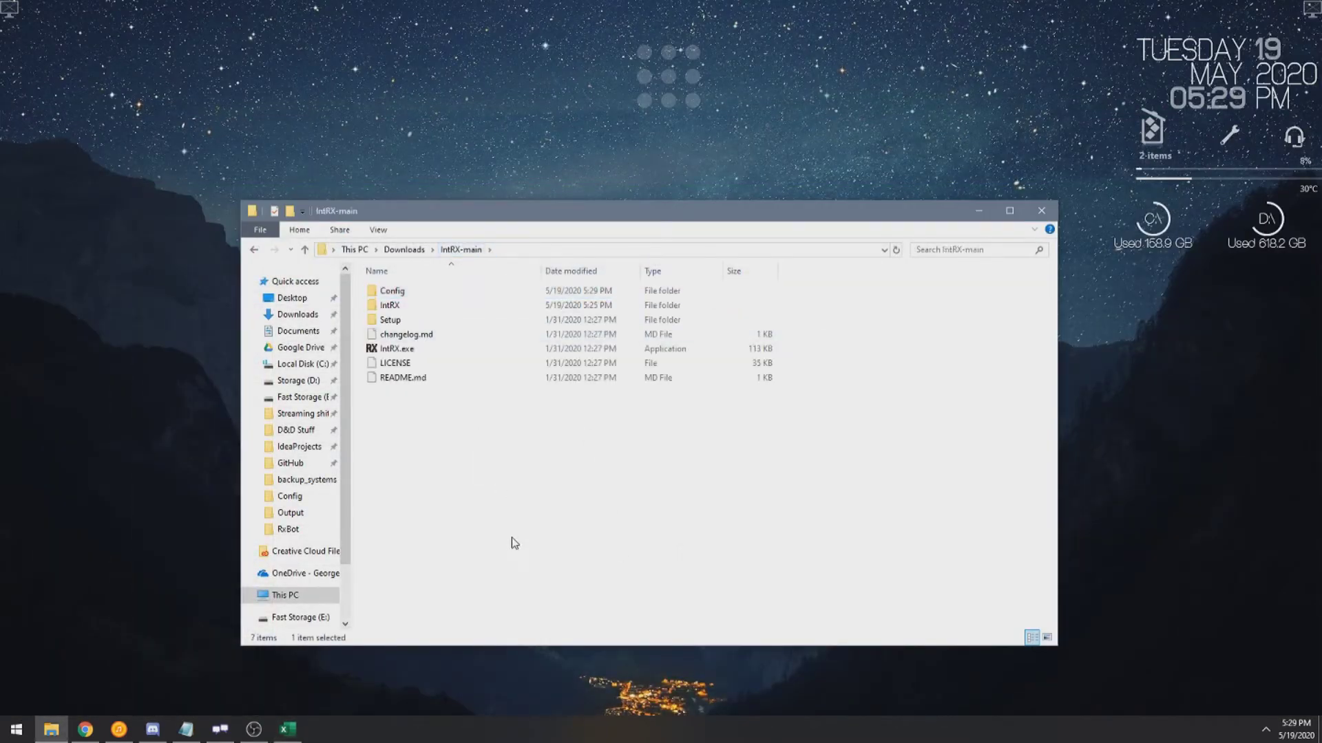
pyautogui.press('super')
pyautogui.write('minecraft')
pyautogui.press('Return')
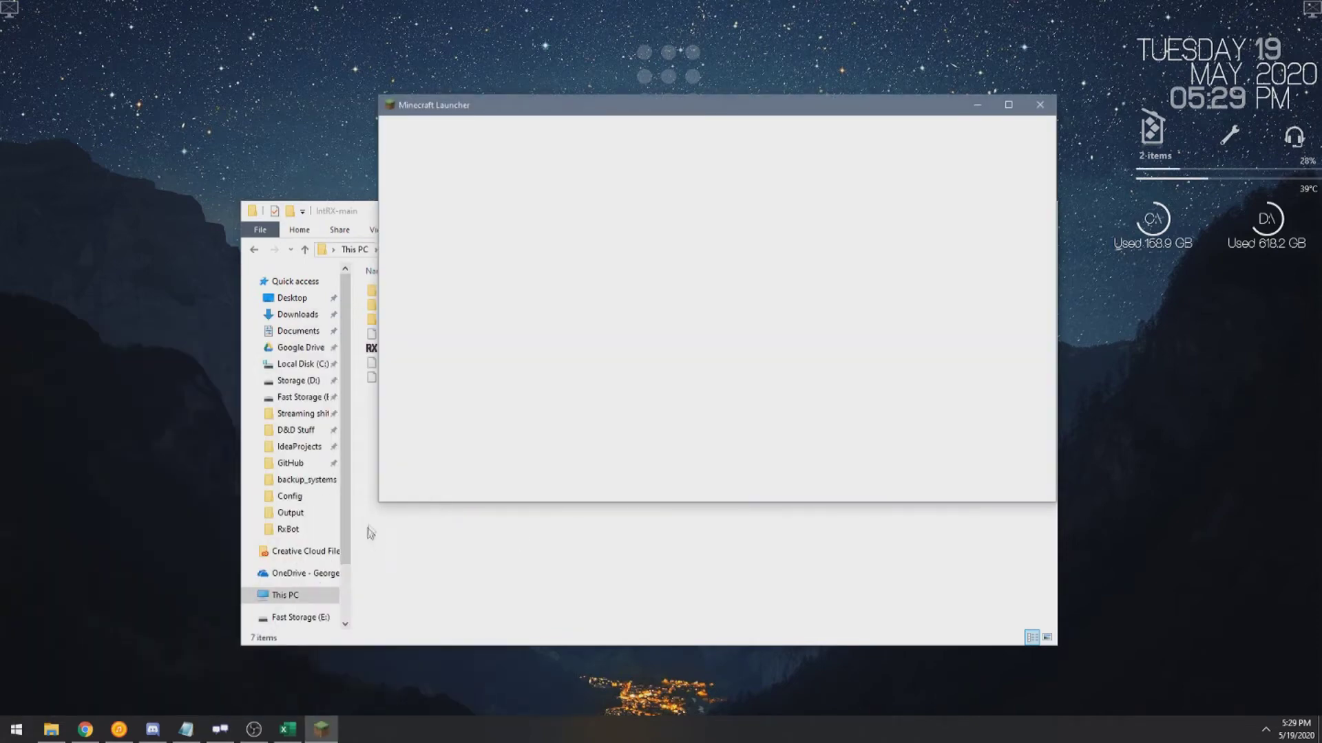
pyautogui.click(369, 534)
pyautogui.doubleClick(394, 349)
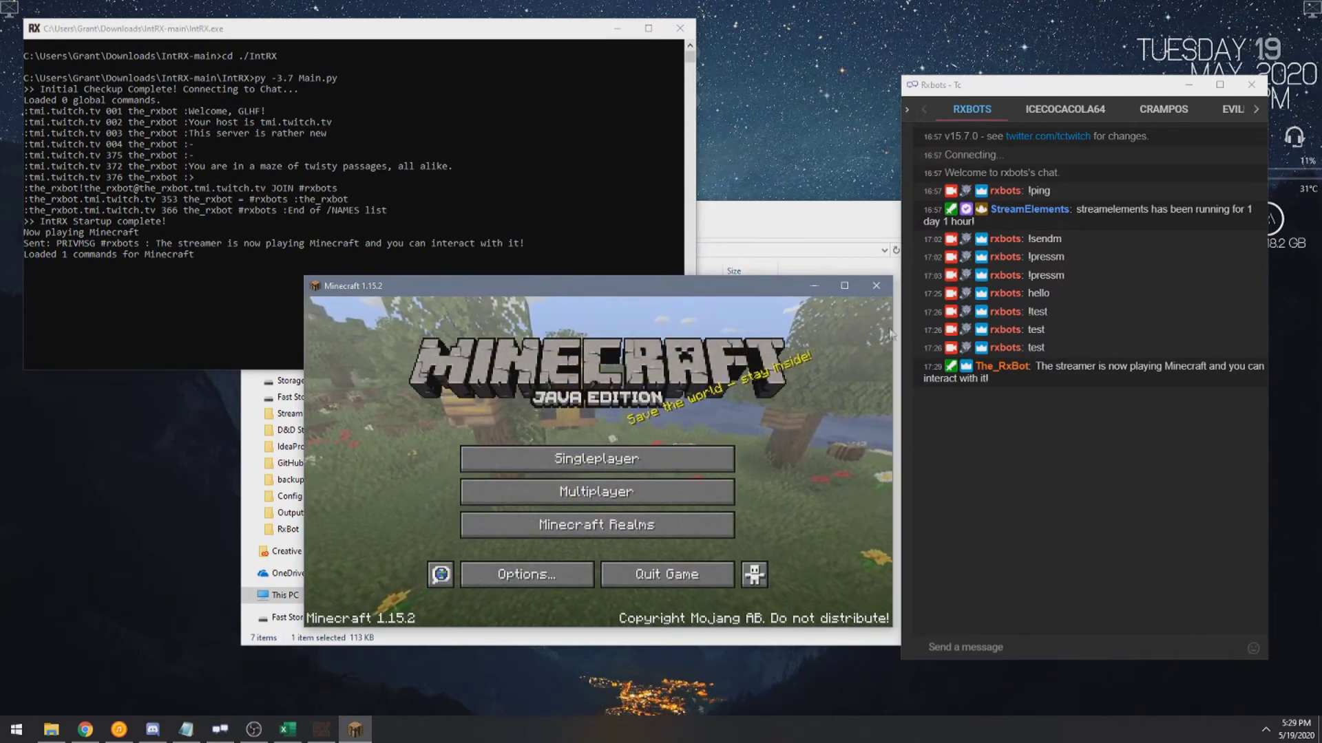
# Step: Highlight the "Now playing Minecraft" line in the IntRX console, and clear the selection
pyautogui.click(34, 227)
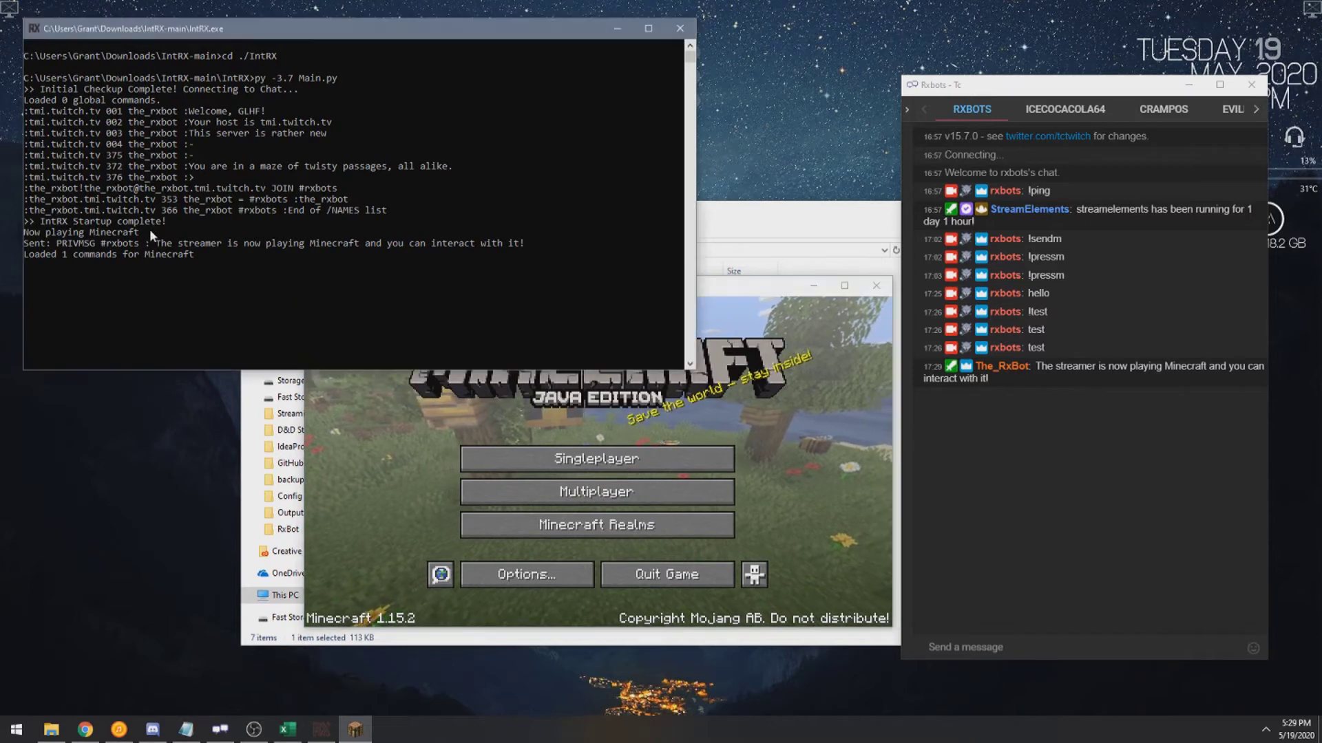
pyautogui.moveTo(34, 227); pyautogui.dragTo(140, 234)
pyautogui.click(235, 276)
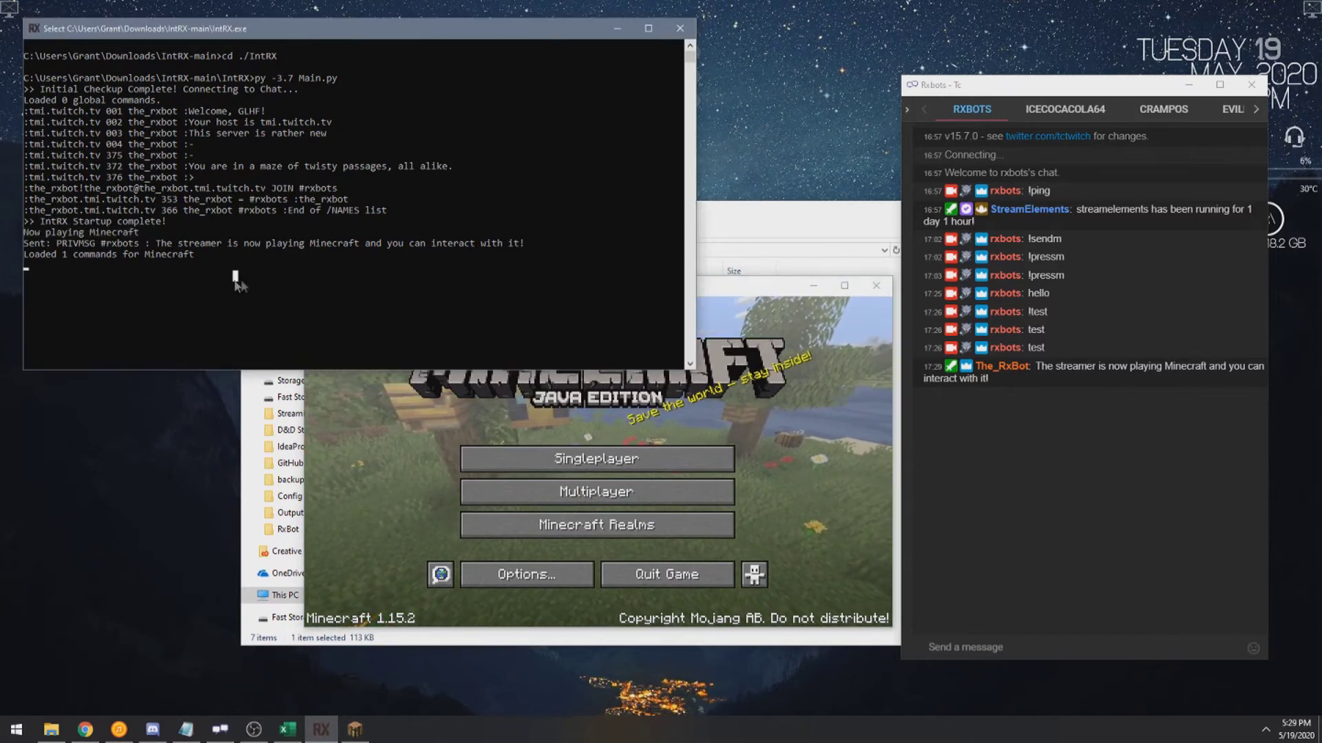
# Step: Switch to Minecraft and load a saved singleplayer world
pyautogui.click(746, 289)
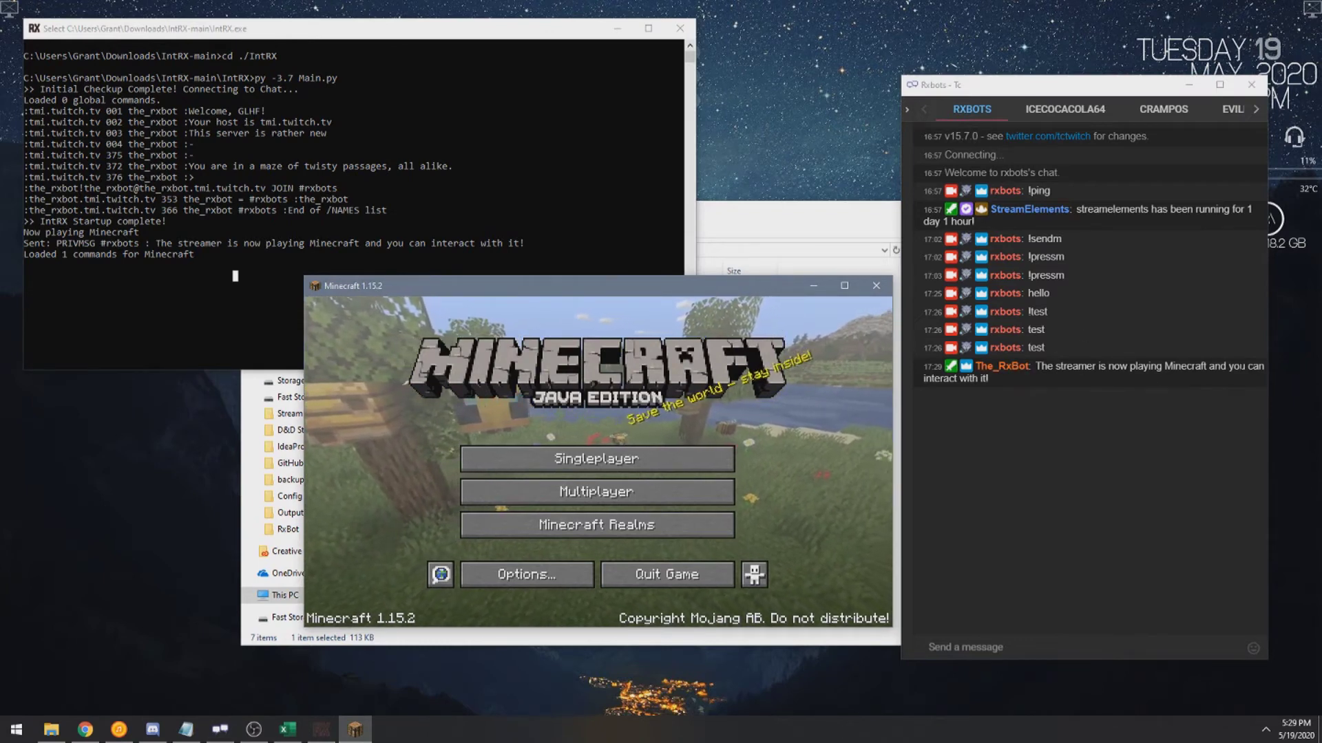
pyautogui.click(585, 460)
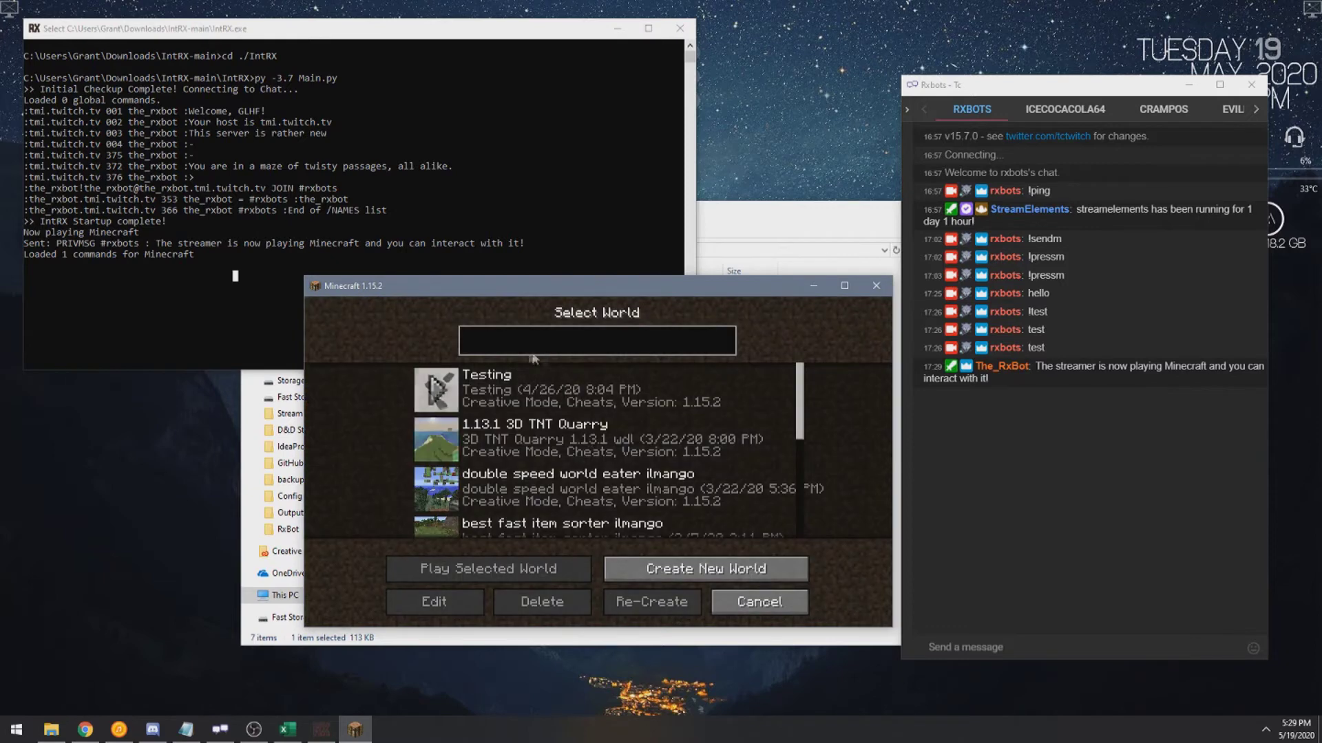
pyautogui.click(503, 571)
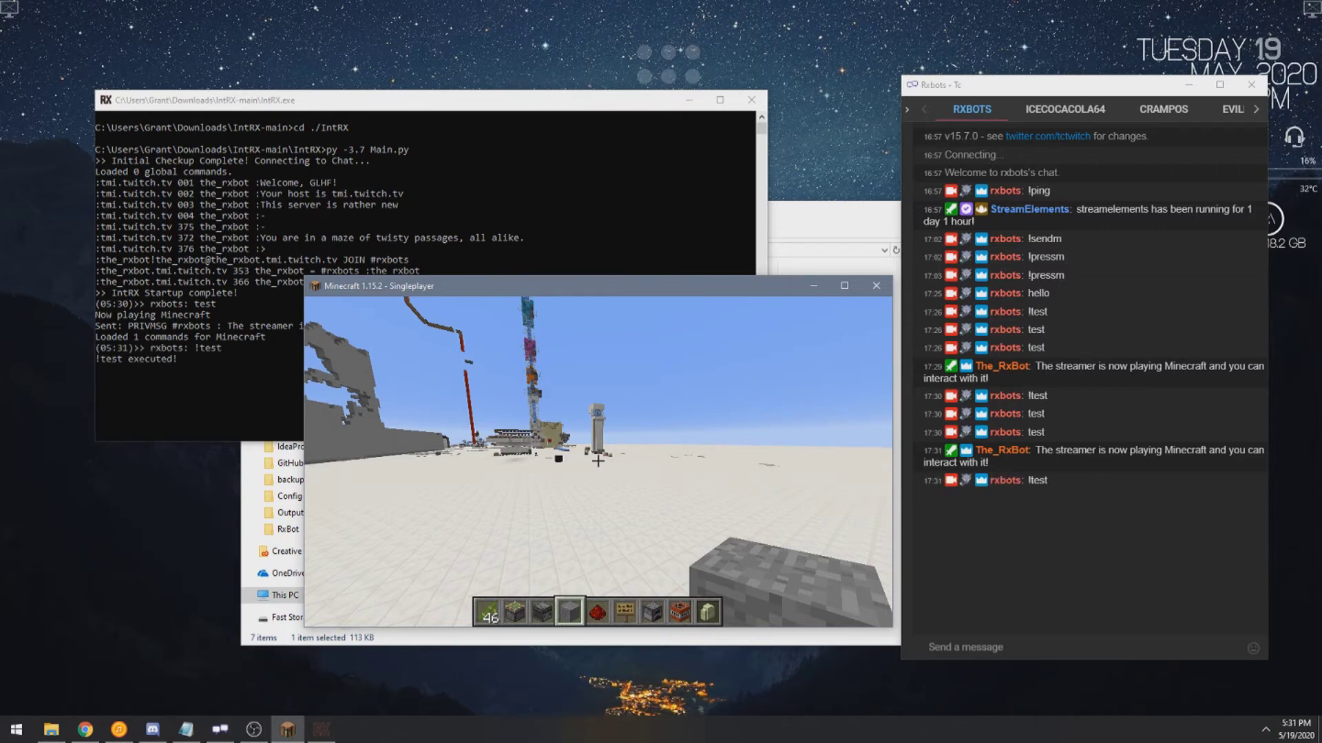
# Step: Run the command /gamemode survival in the Minecraft world
pyautogui.write('/gamemode creative')
pyautogui.press('BackSpace')
pyautogui.press('BackSpace')
pyautogui.press('BackSpace')
pyautogui.press('BackSpace')
pyautogui.press('BackSpace')
pyautogui.press('BackSpace')
pyautogui.press('BackSpace')
pyautogui.press('BackSpace')
pyautogui.write('surviv')
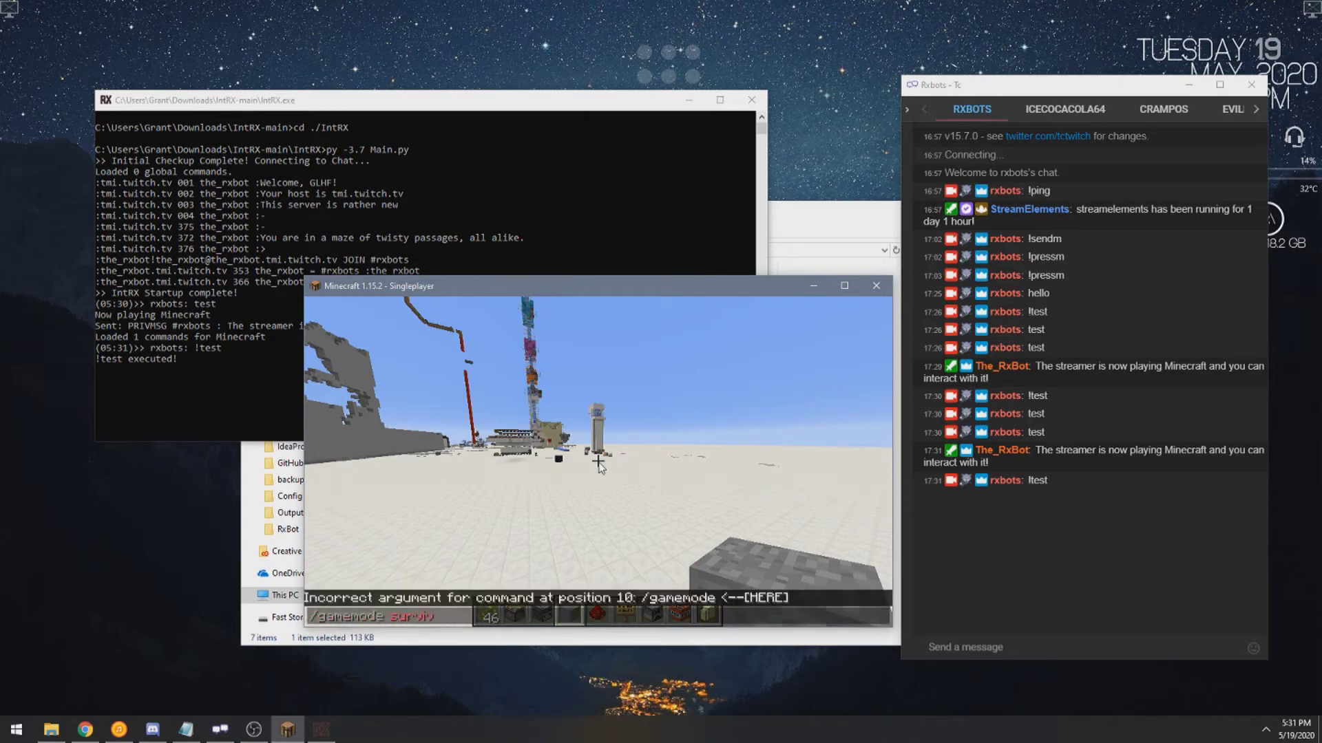
pyautogui.write('al')
pyautogui.press('Return')
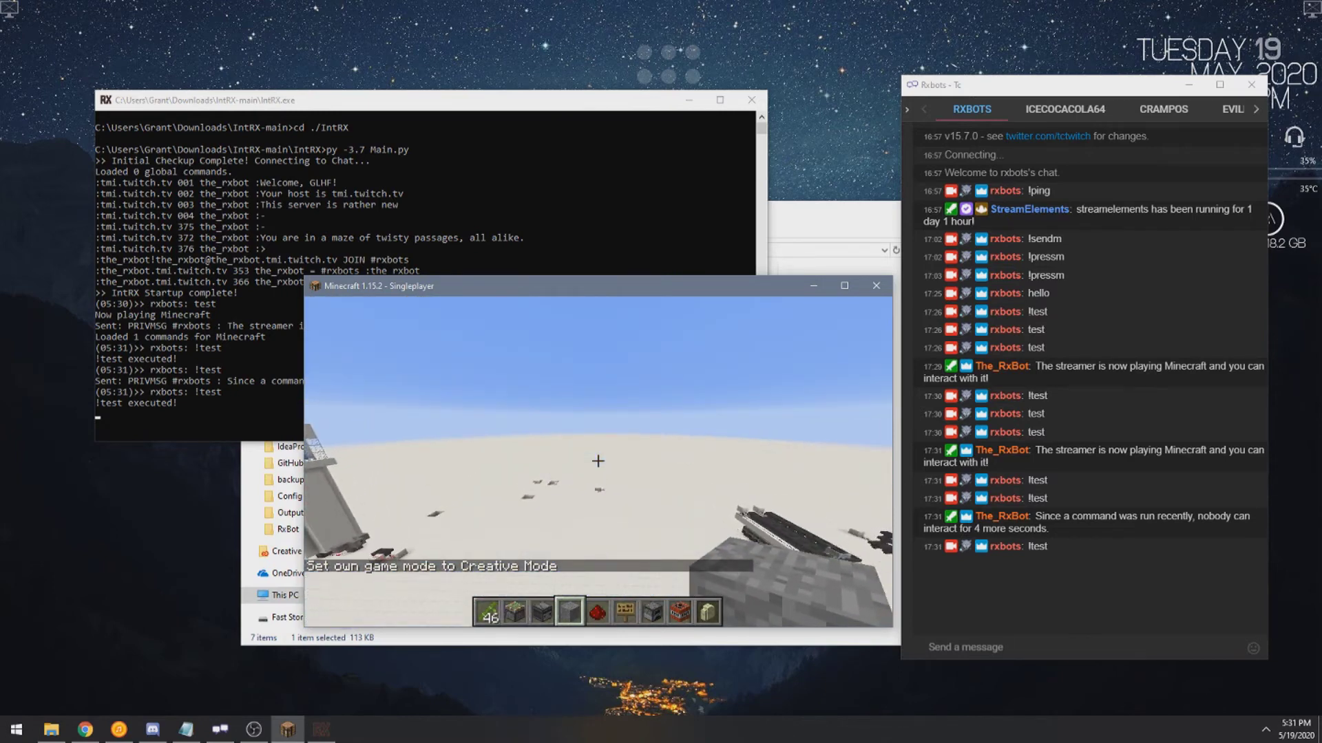
# Step: Close Minecraft and the IntRX console
pyautogui.press('Escape')
pyautogui.click(878, 290)
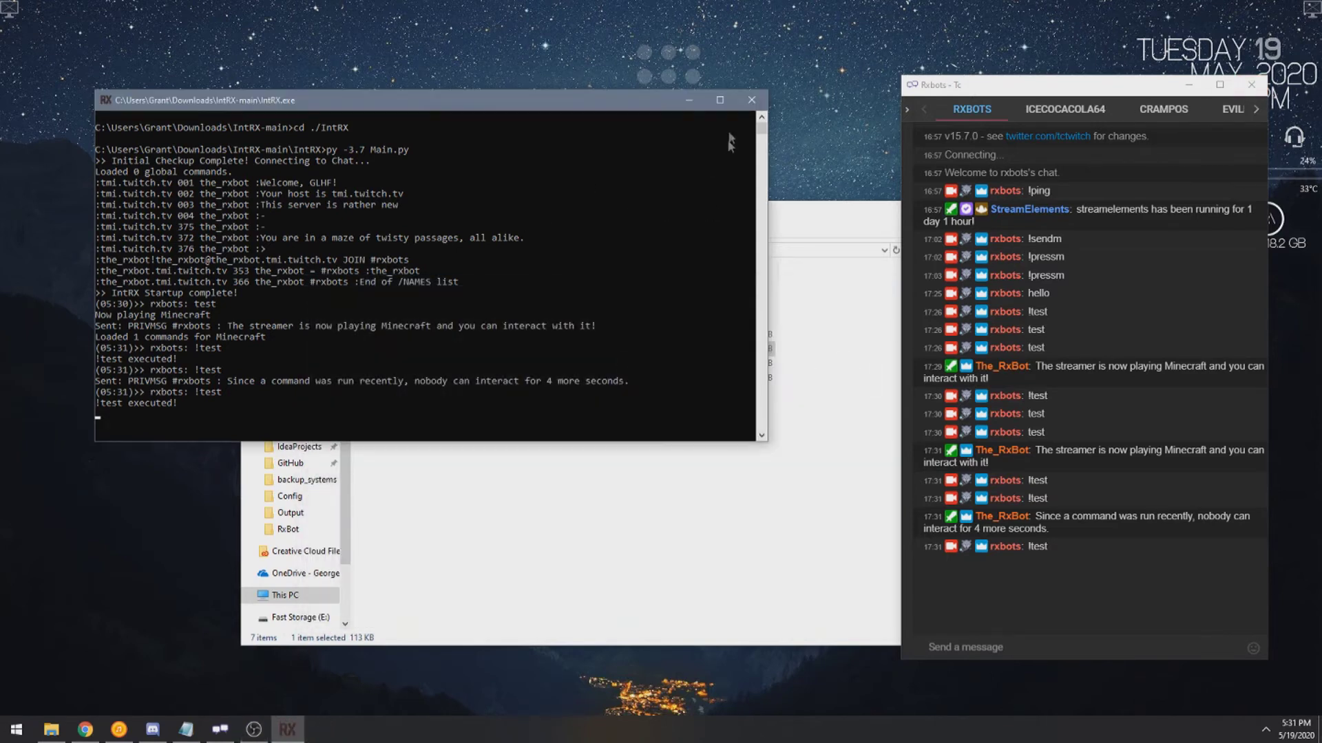
pyautogui.click(751, 99)
# Step: Reopen InteractConfig.xlsx from the Config folder of IntRX-main
pyautogui.click(556, 515)
pyautogui.doubleClick(403, 307)
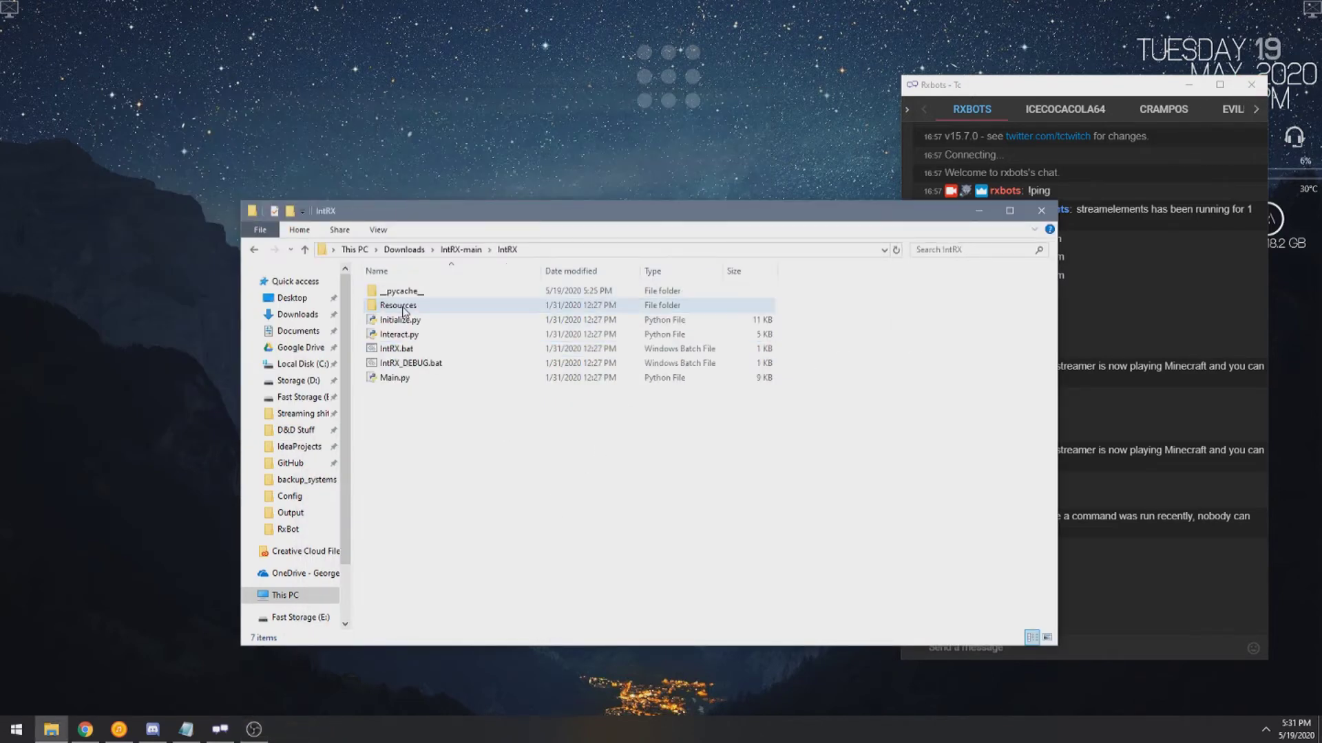
pyautogui.click(460, 249)
pyautogui.doubleClick(399, 291)
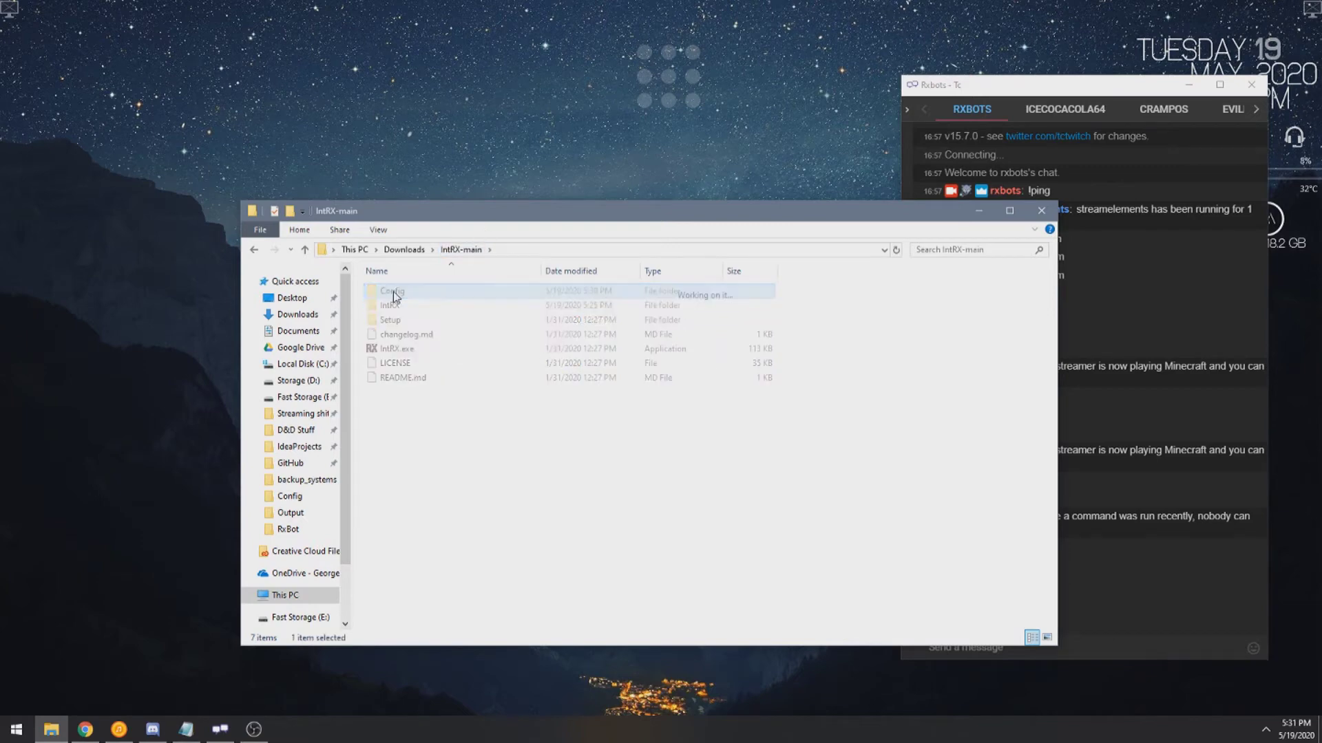
pyautogui.doubleClick(413, 307)
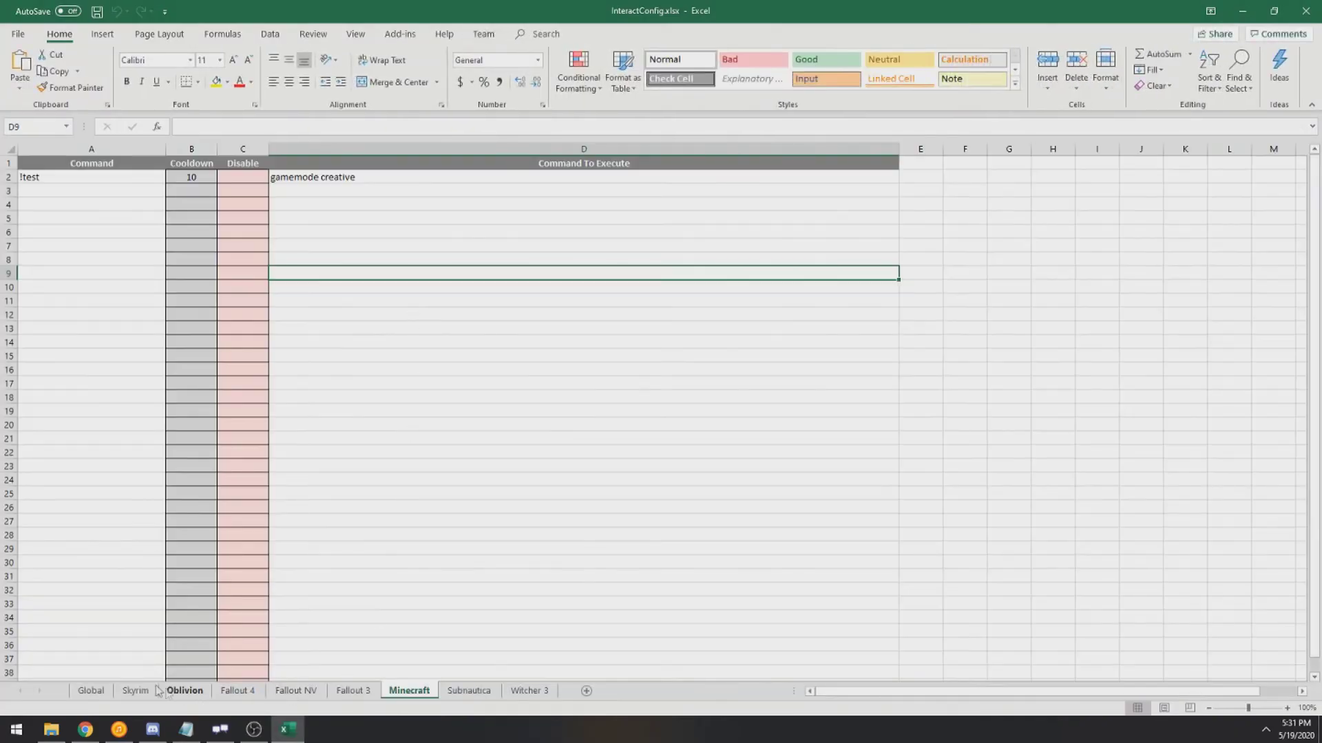
# Step: On the Skyrim sheet, enter player.additem f 2000 as the command to execute in row 2
pyautogui.click(138, 690)
pyautogui.click(421, 188)
pyautogui.click(416, 180)
pyautogui.write('pl')
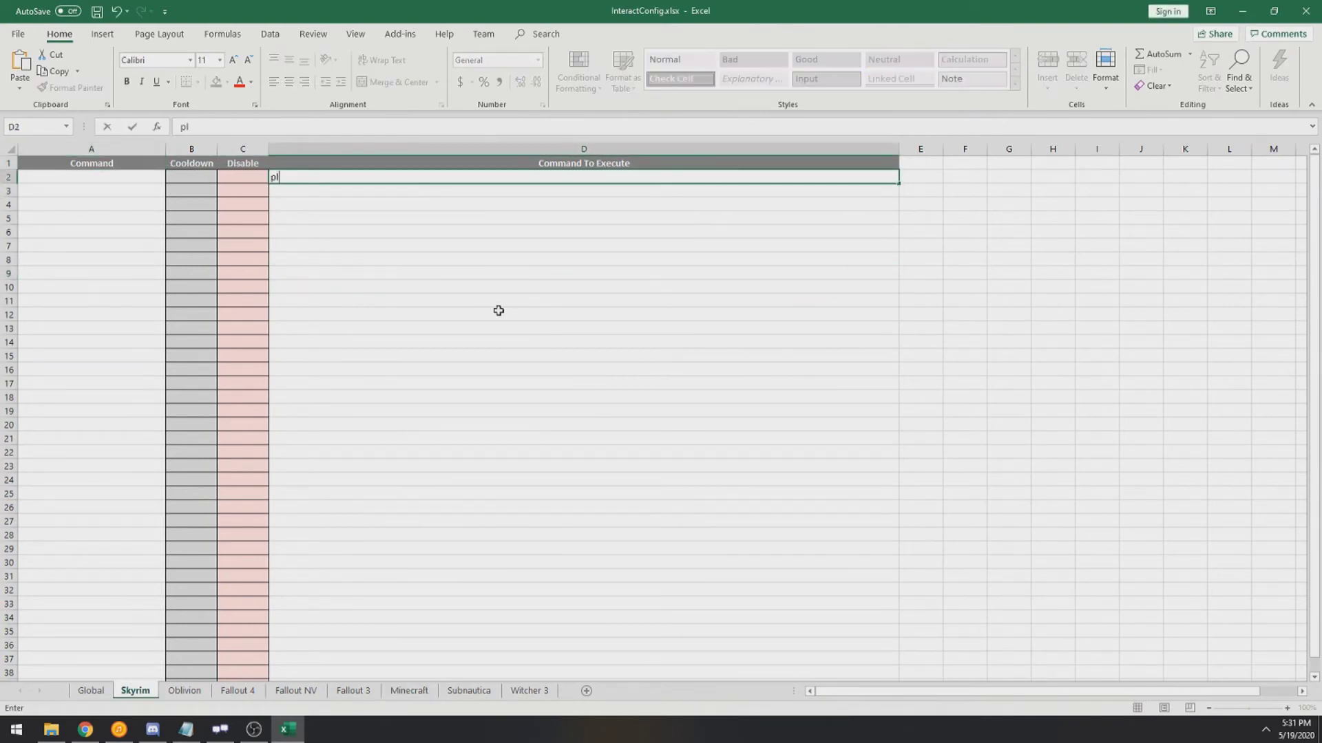
pyautogui.write('ayer.additem f 2000')
pyautogui.click(485, 326)
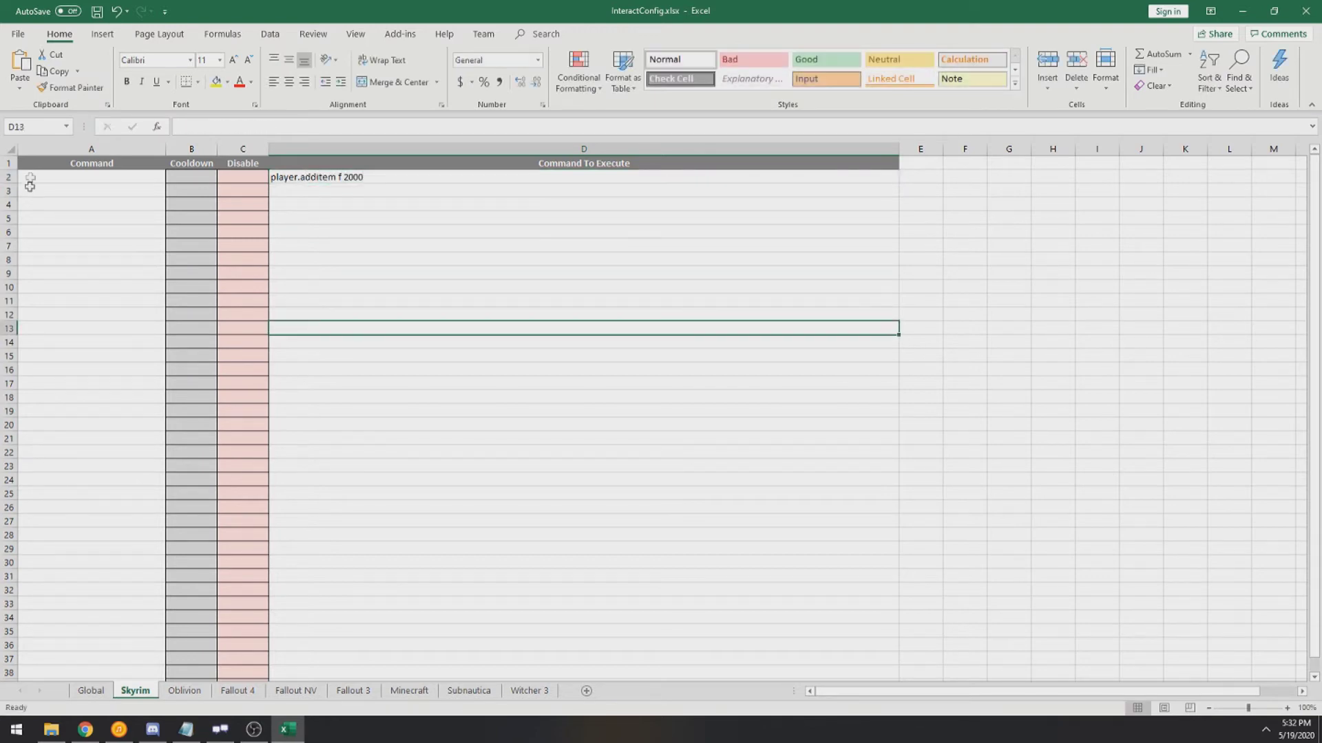
# Step: Enter !gold as the chat command in row 2 of the Skyrim sheet
pyautogui.click(53, 181)
pyautogui.write('!')
pyautogui.write('gold')
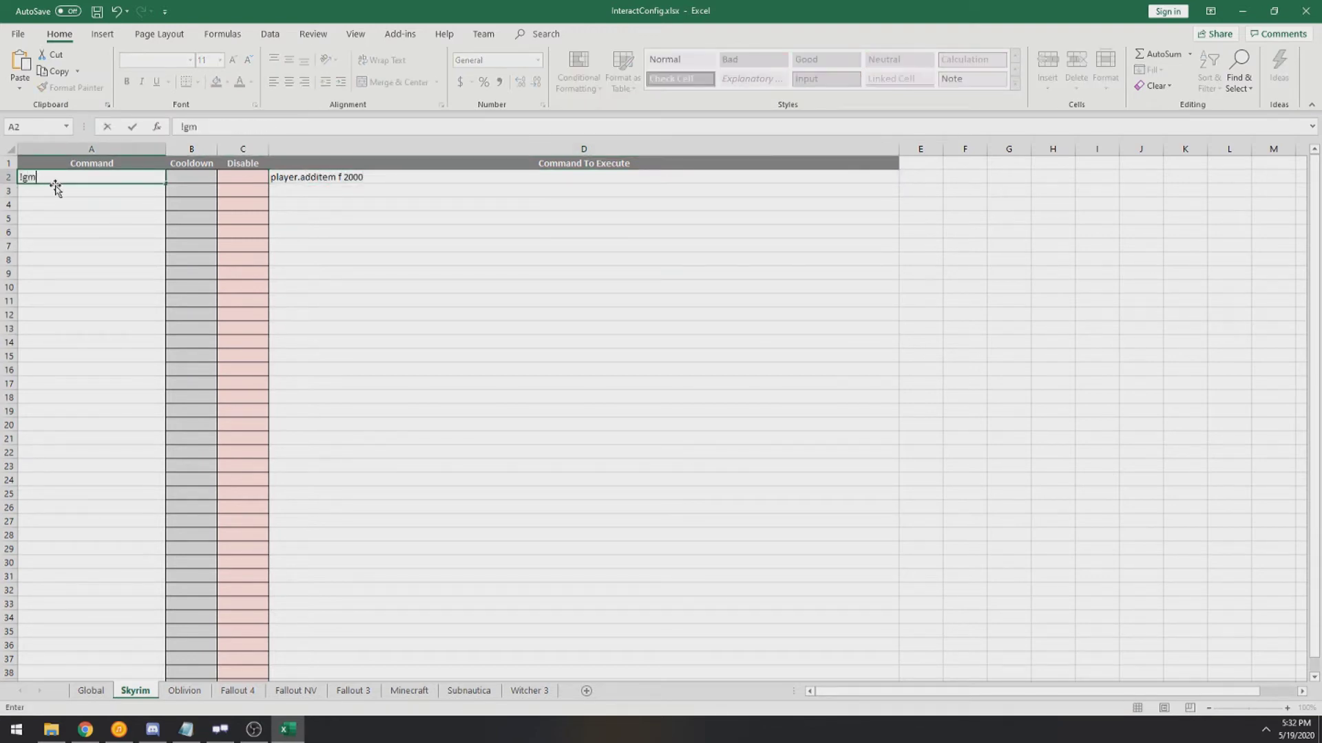
pyautogui.click(23, 284)
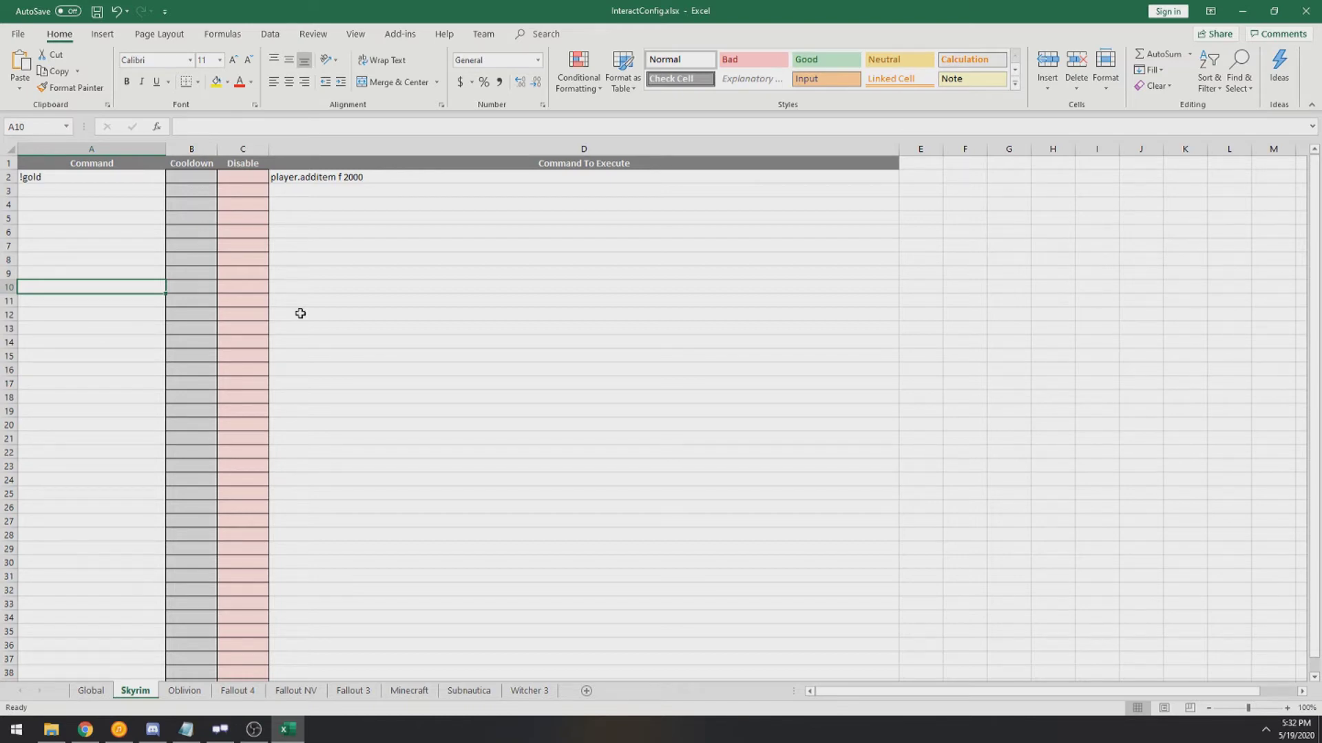
pyautogui.click(326, 177)
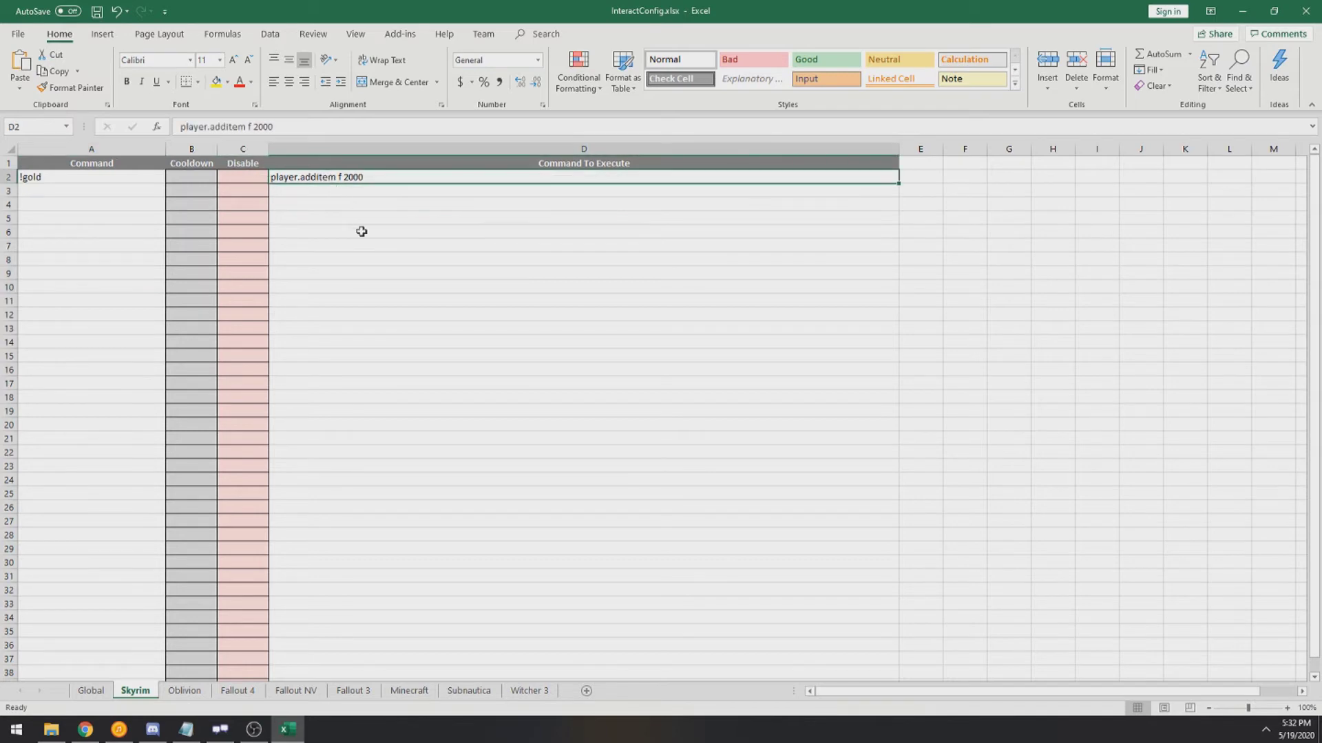
pyautogui.click(91, 177)
pyautogui.click(316, 179)
# Step: Look through the Oblivion, Fallout 4, Fallout NV, Fallout 3, Subnautica and Witcher 3 sheets
pyautogui.click(184, 690)
pyautogui.click(237, 690)
pyautogui.click(286, 695)
pyautogui.click(353, 691)
pyautogui.click(469, 692)
pyautogui.click(535, 695)
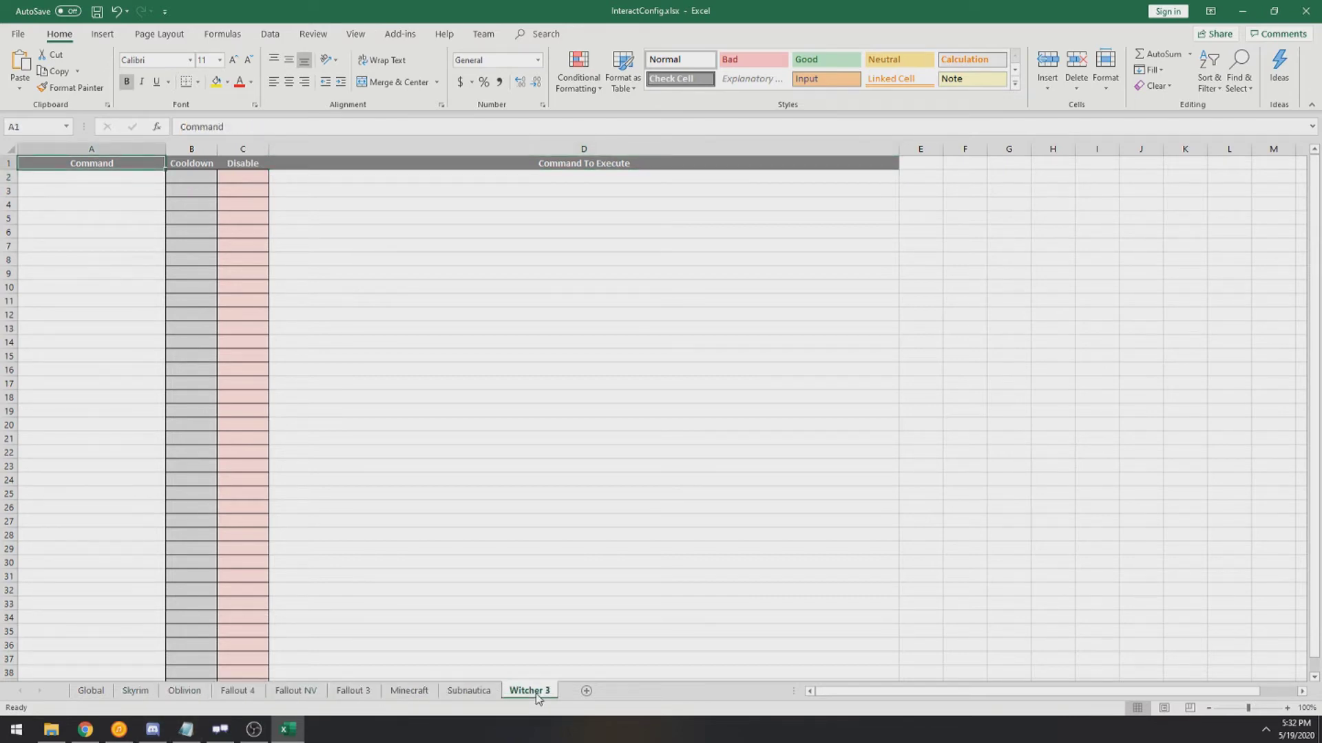
pyautogui.click(378, 180)
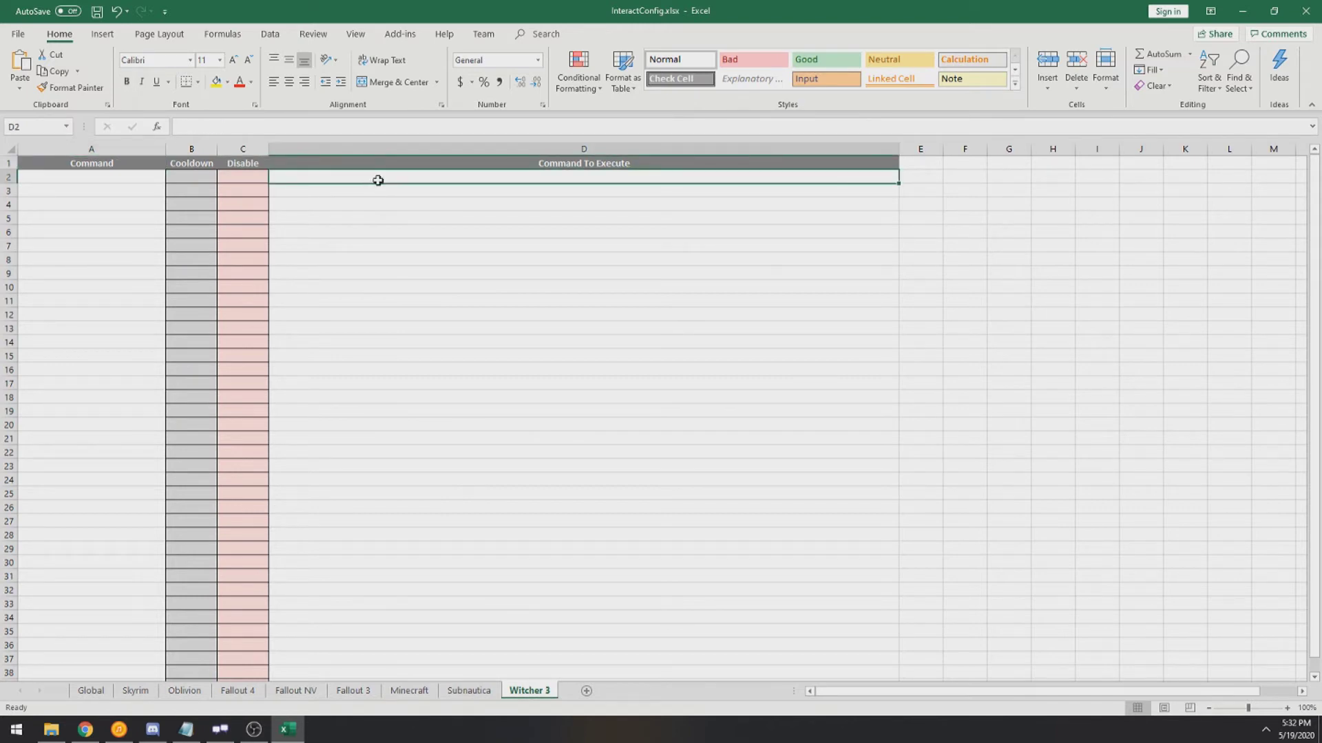
# Step: Examine the Command, Active Window and File Name To Run columns on the Global sheet
pyautogui.click(92, 692)
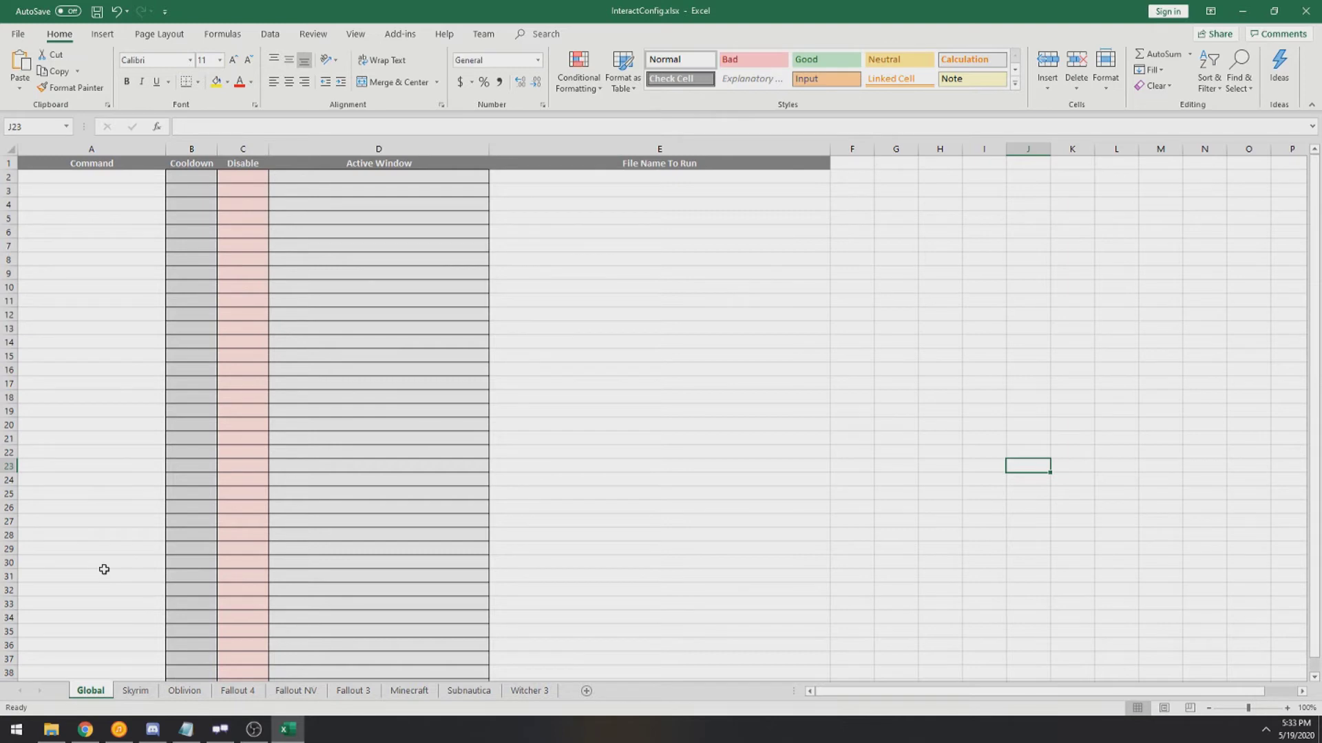
pyautogui.click(92, 178)
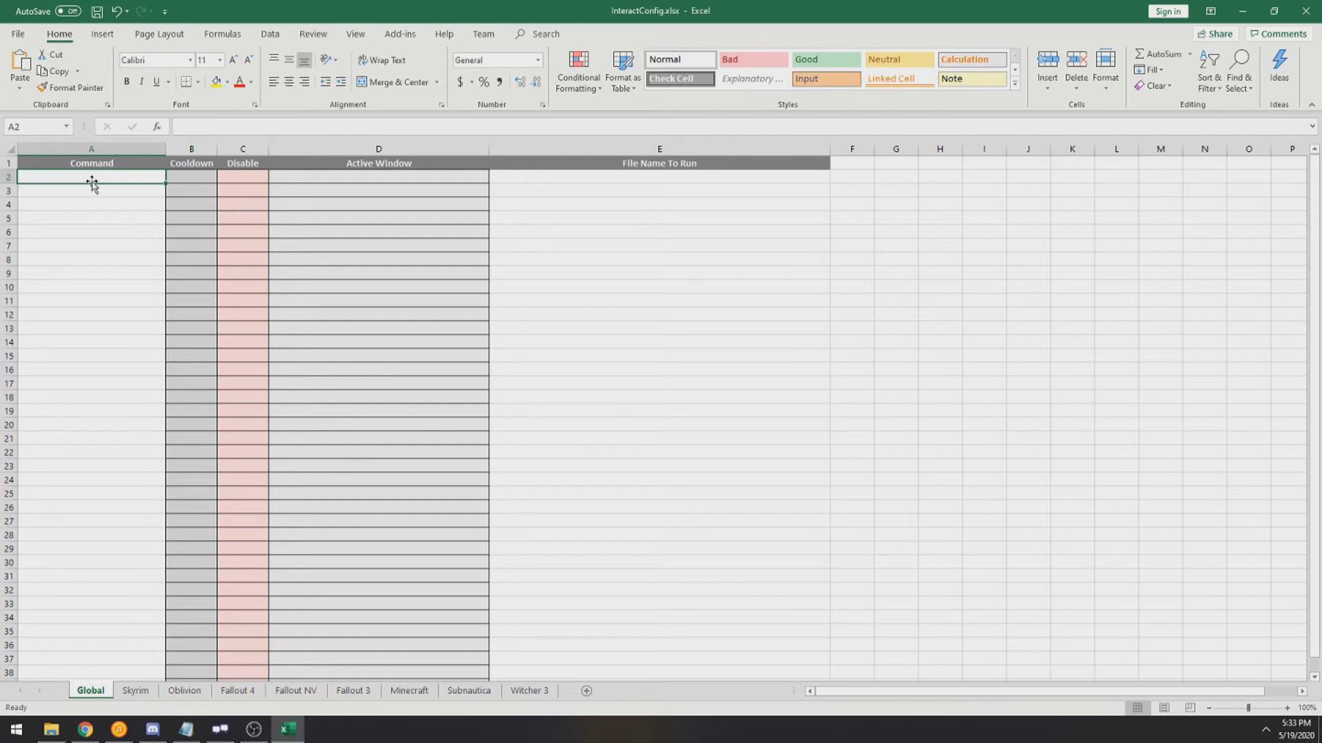
pyautogui.moveTo(92, 183); pyautogui.dragTo(103, 227)
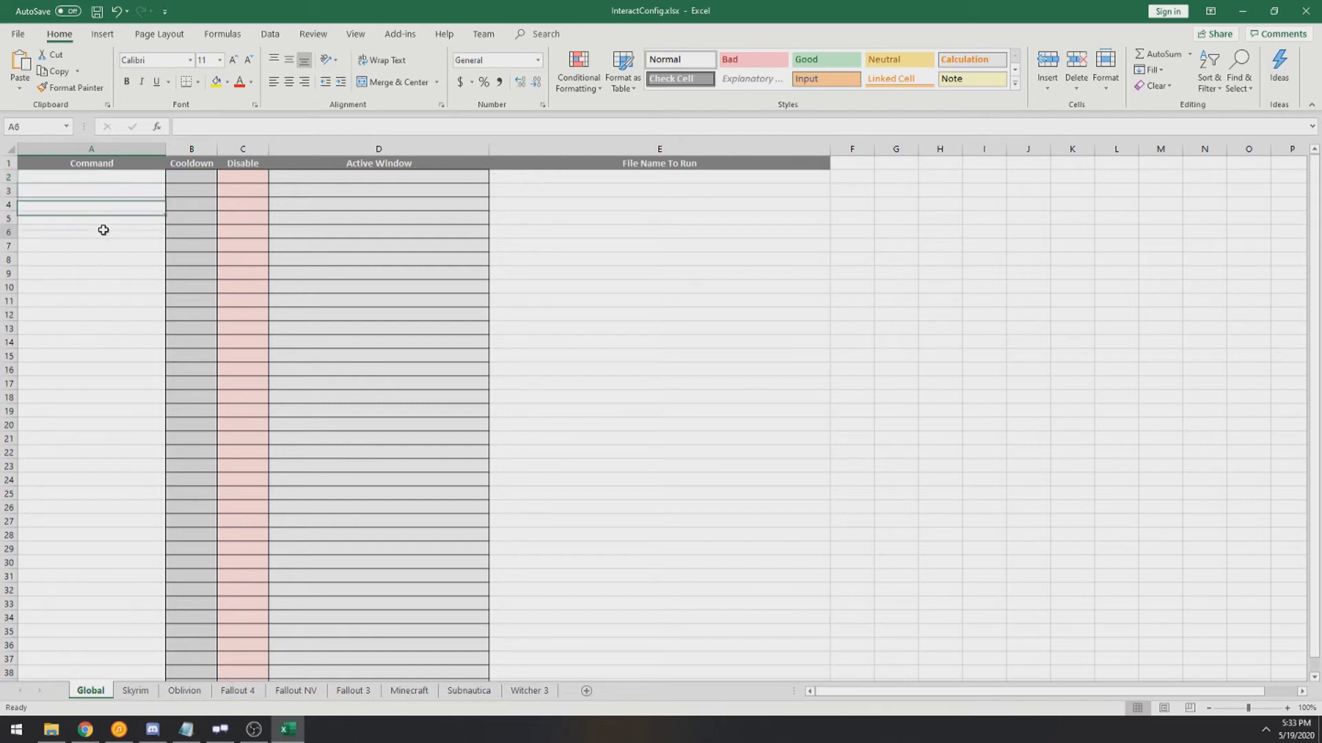
pyautogui.click(104, 230)
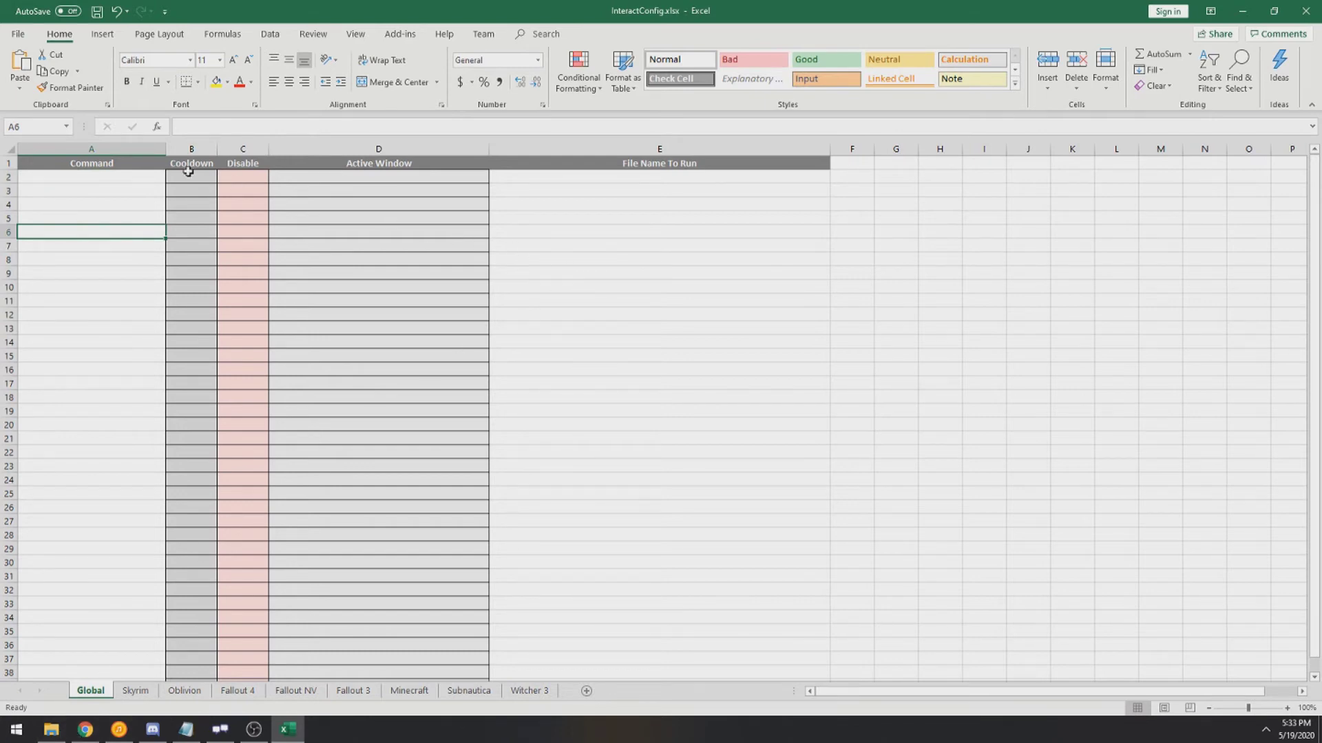
pyautogui.click(99, 178)
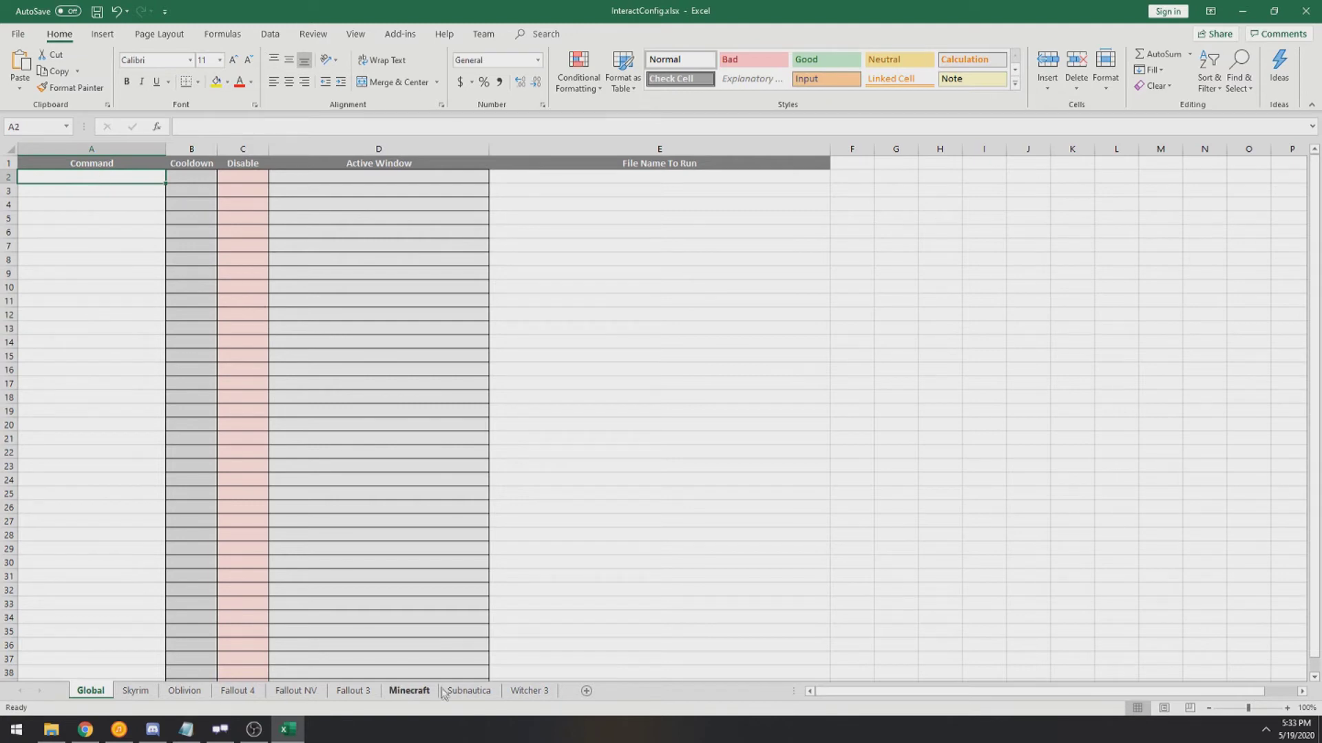
pyautogui.click(378, 161)
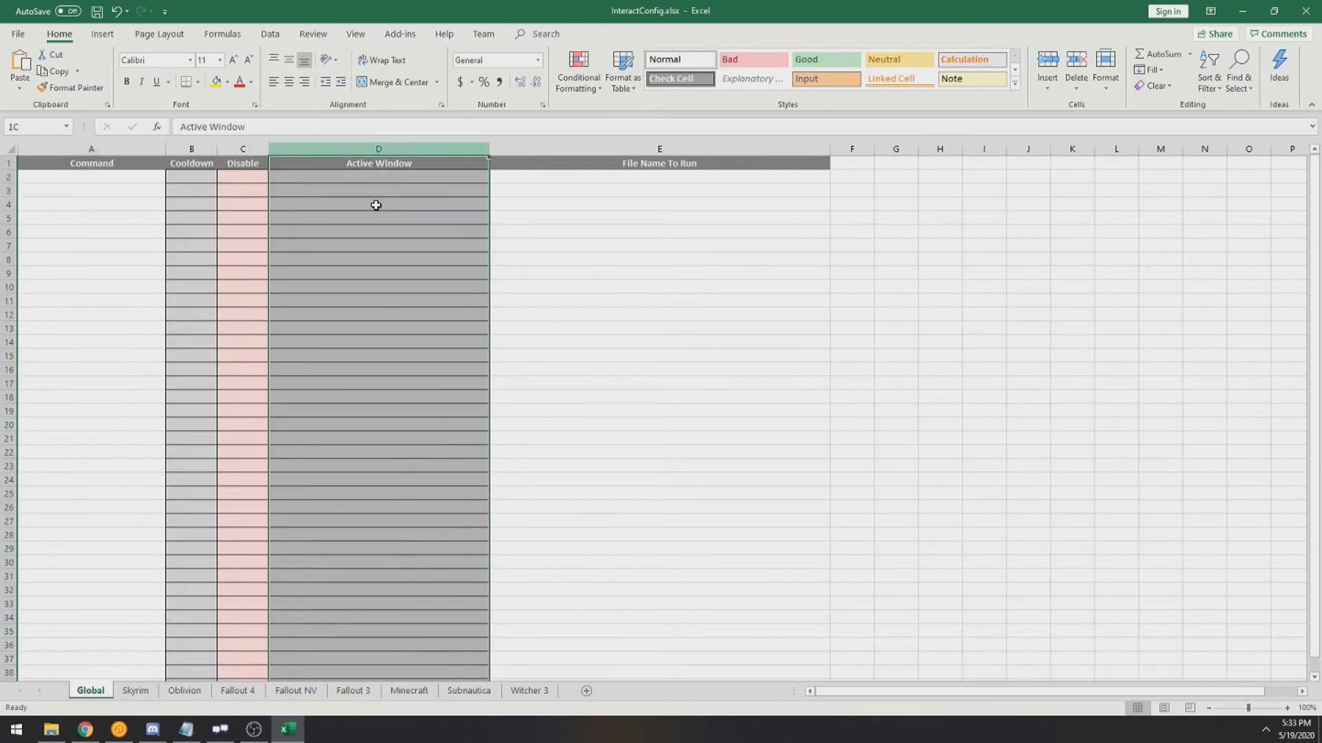
pyautogui.click(612, 161)
pyautogui.click(971, 298)
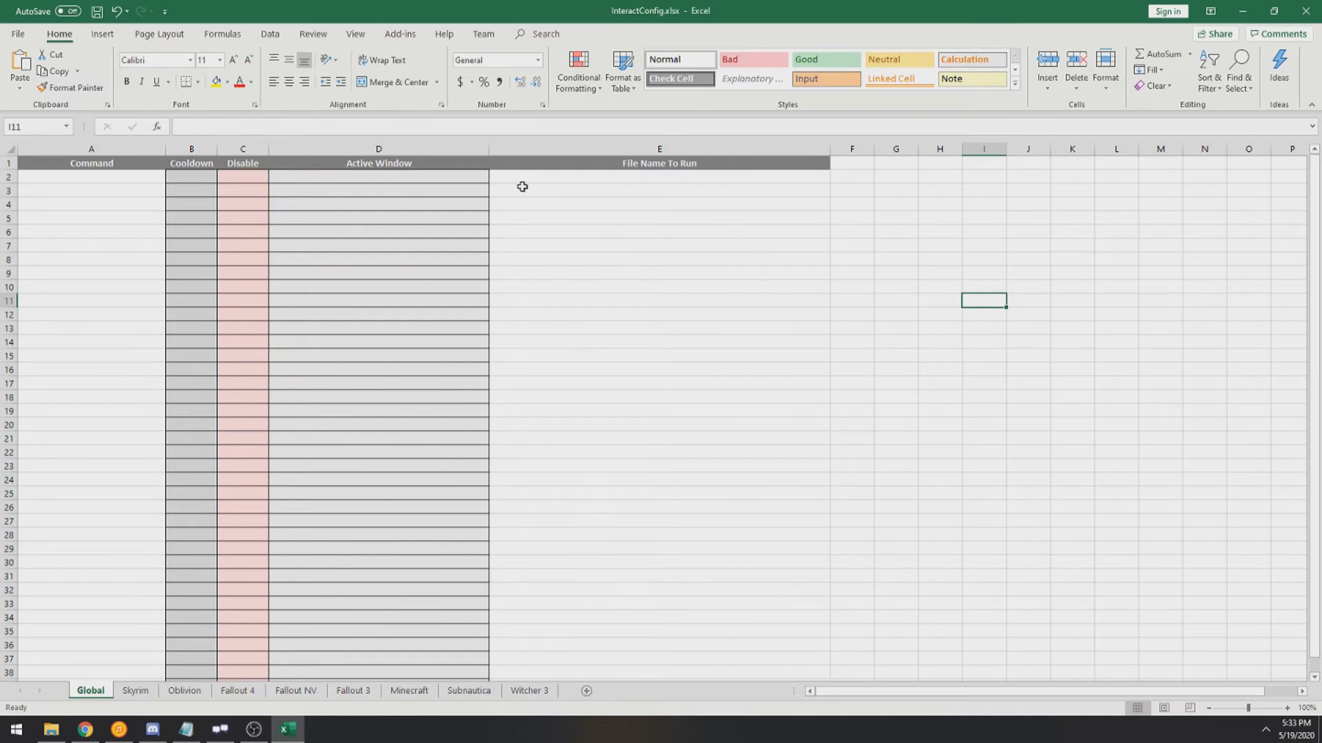
pyautogui.click(607, 156)
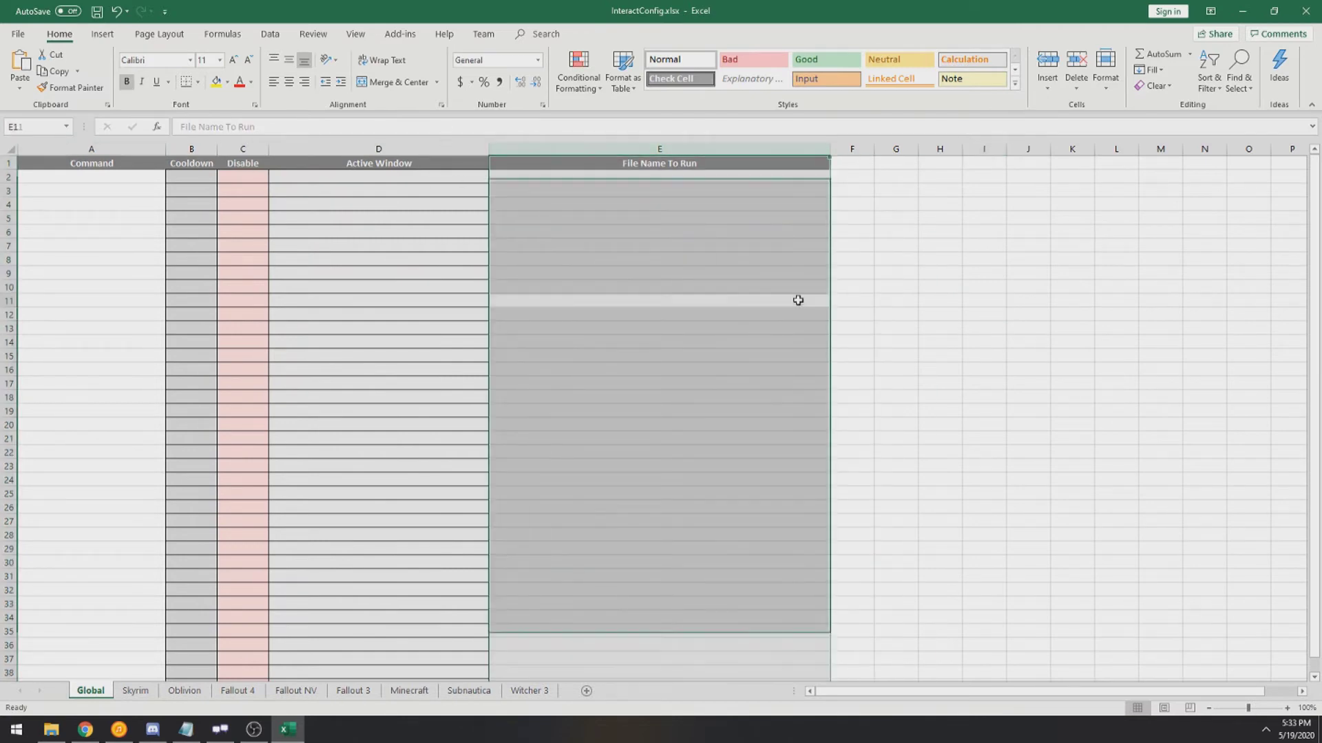
pyautogui.click(796, 300)
pyautogui.click(658, 176)
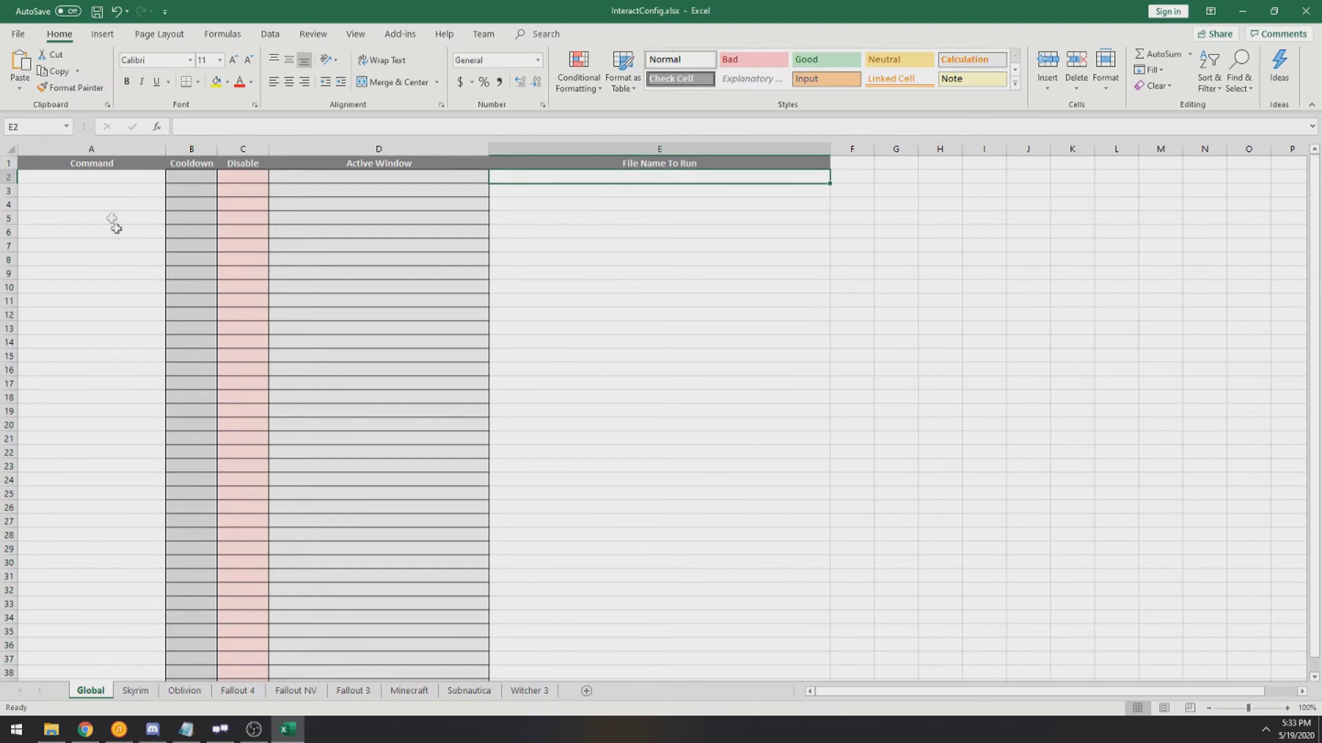
pyautogui.click(88, 178)
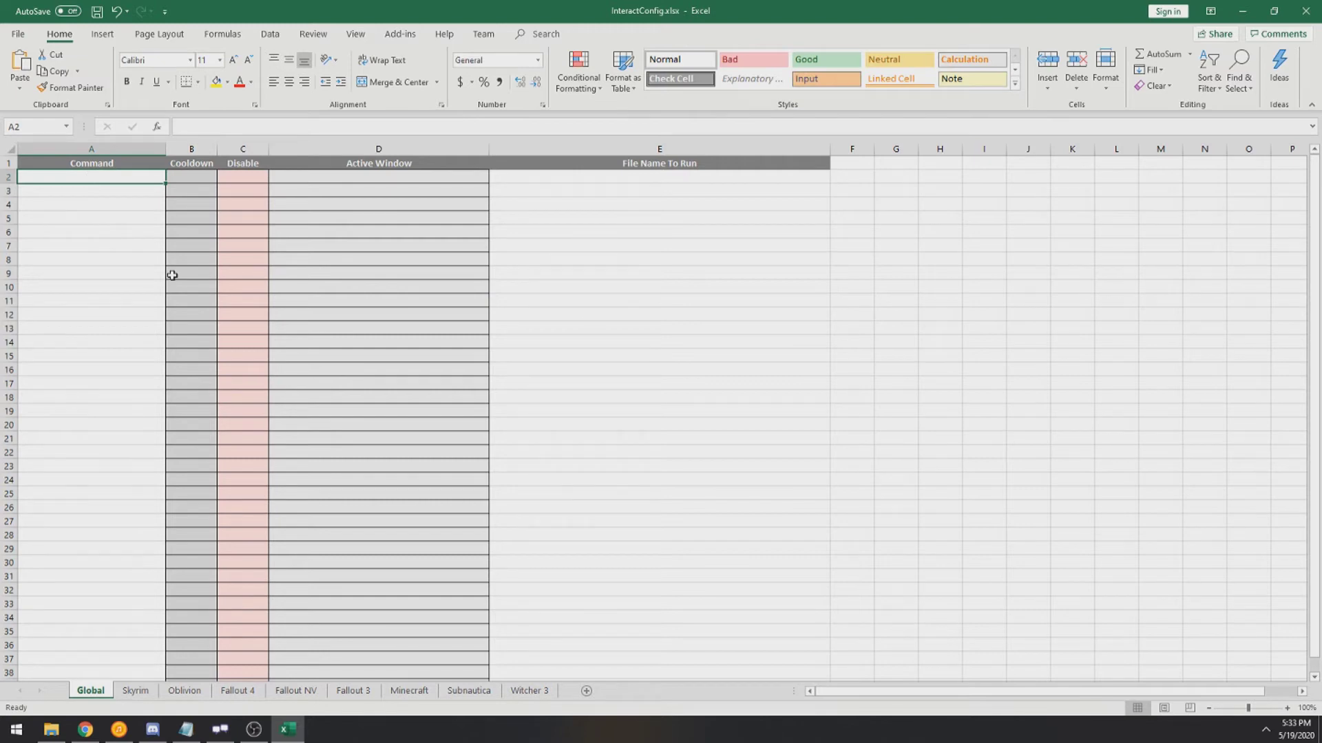
# Step: Open the UserScripts folder inside the IntRX-main Config folder and look over the included scripts
pyautogui.click(52, 729)
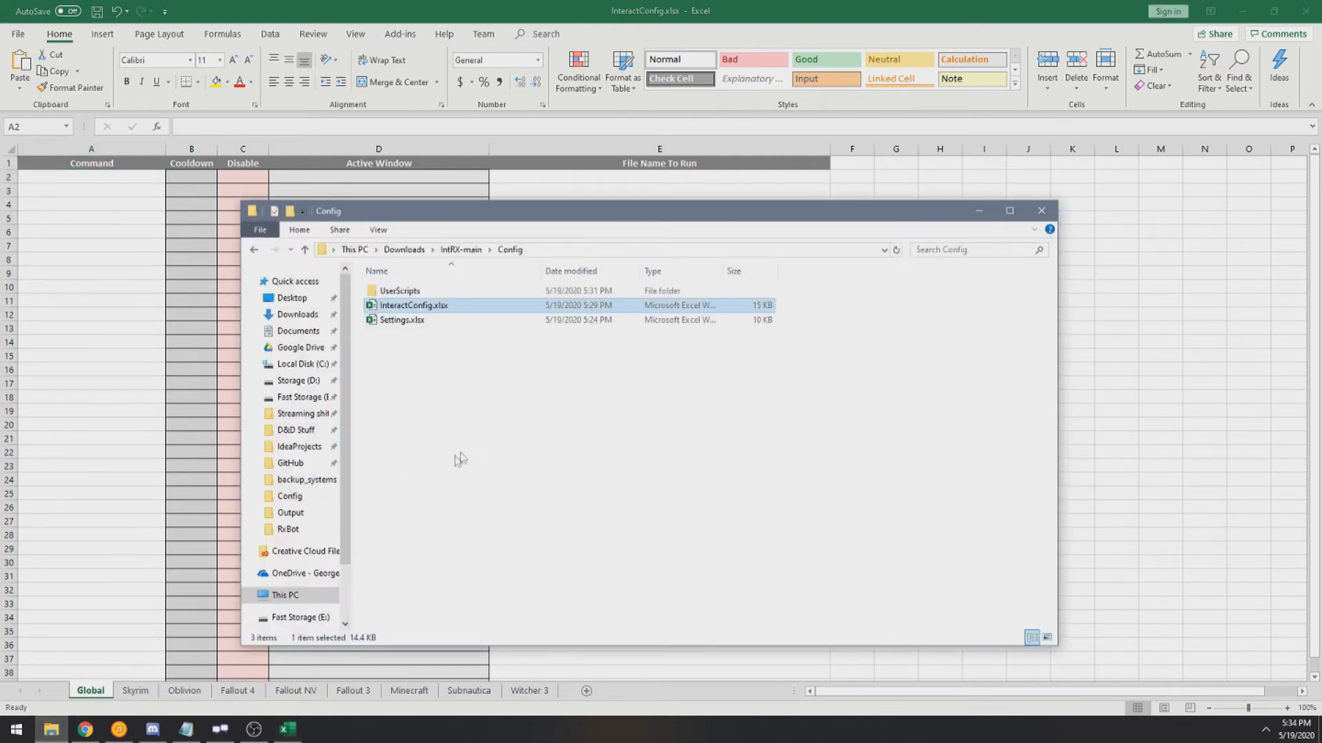
pyautogui.doubleClick(403, 292)
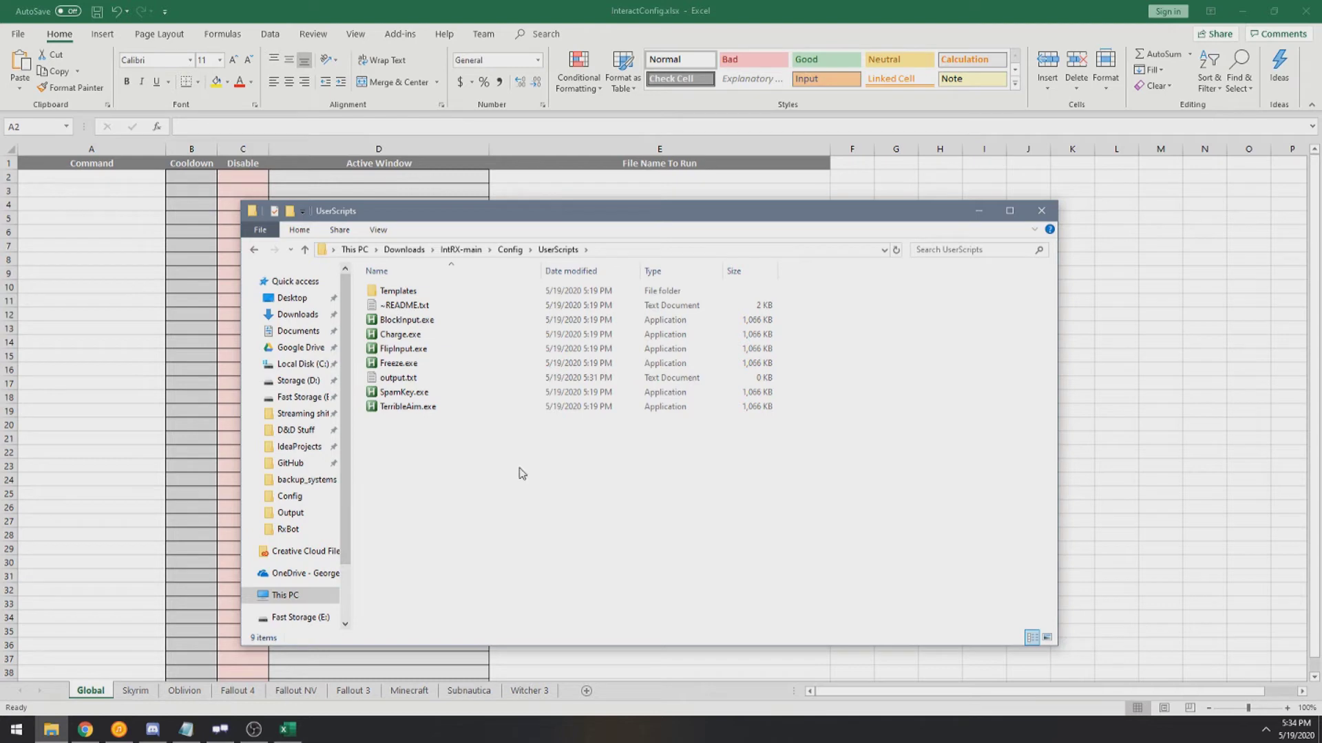
pyautogui.click(510, 250)
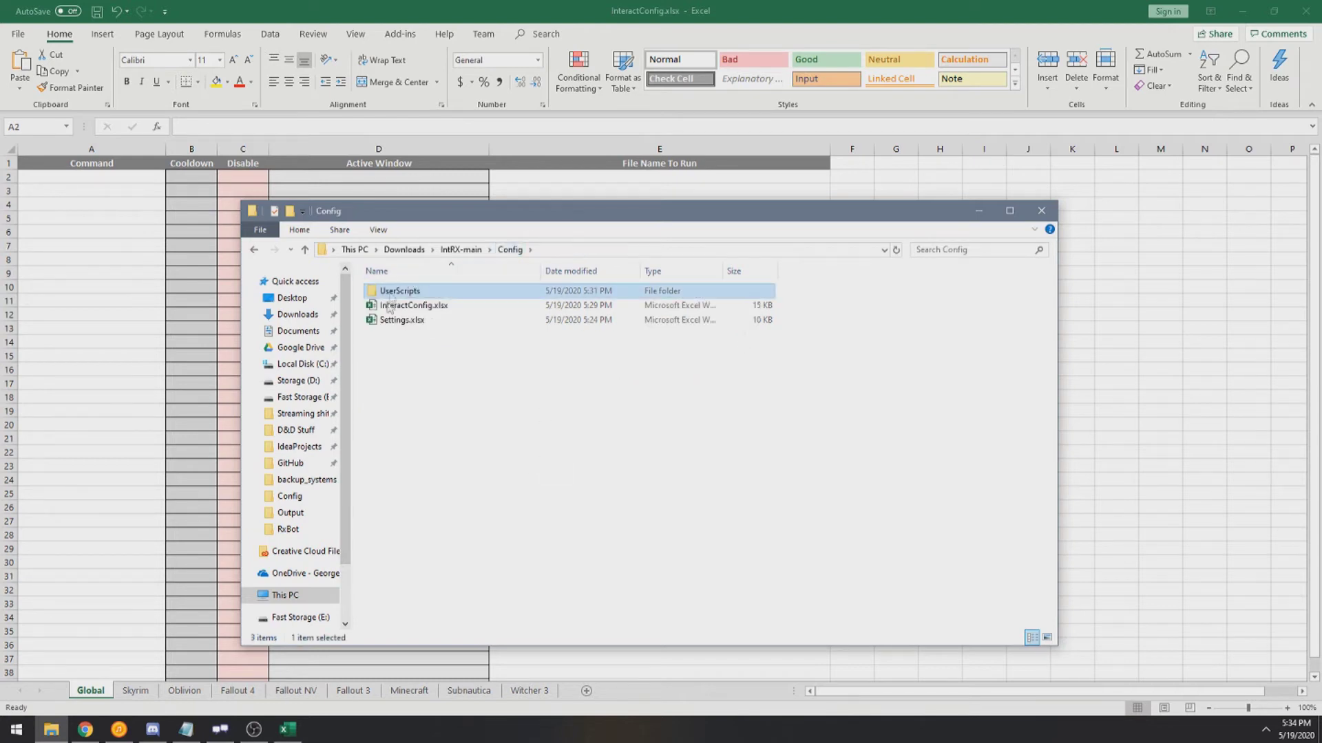
pyautogui.click(461, 250)
pyautogui.doubleClick(396, 291)
pyautogui.doubleClick(396, 291)
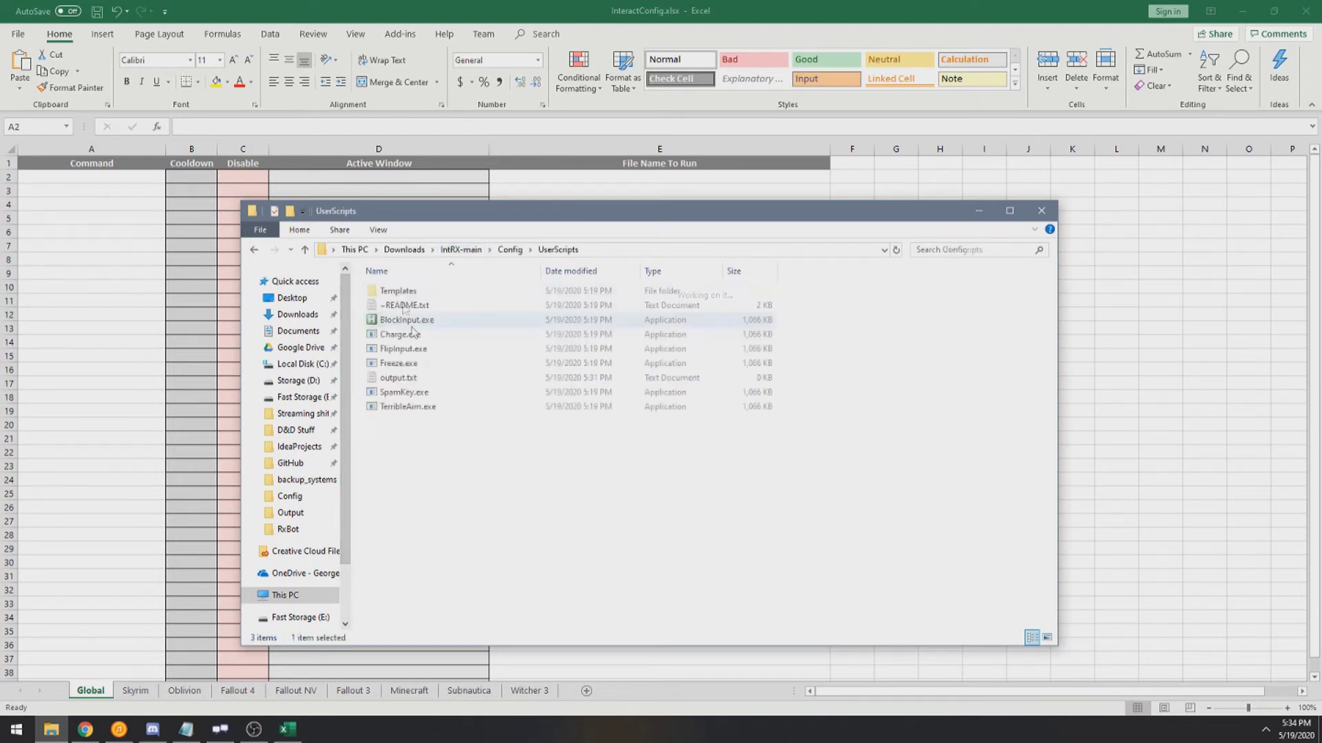
pyautogui.moveTo(460, 448); pyautogui.dragTo(431, 316)
pyautogui.click(460, 529)
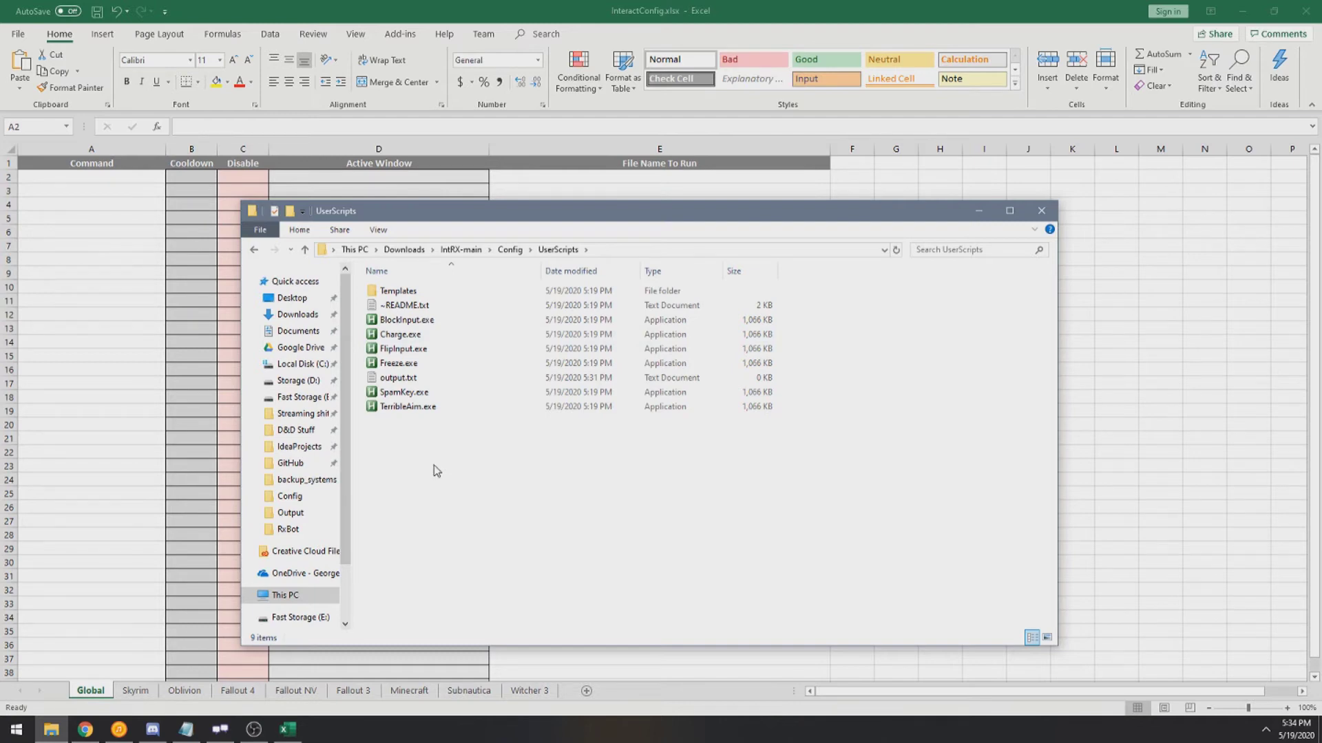
# Step: Read the script descriptions in ~README.txt and close the file
pyautogui.doubleClick(406, 305)
pyautogui.scroll(-2, 413, 305)
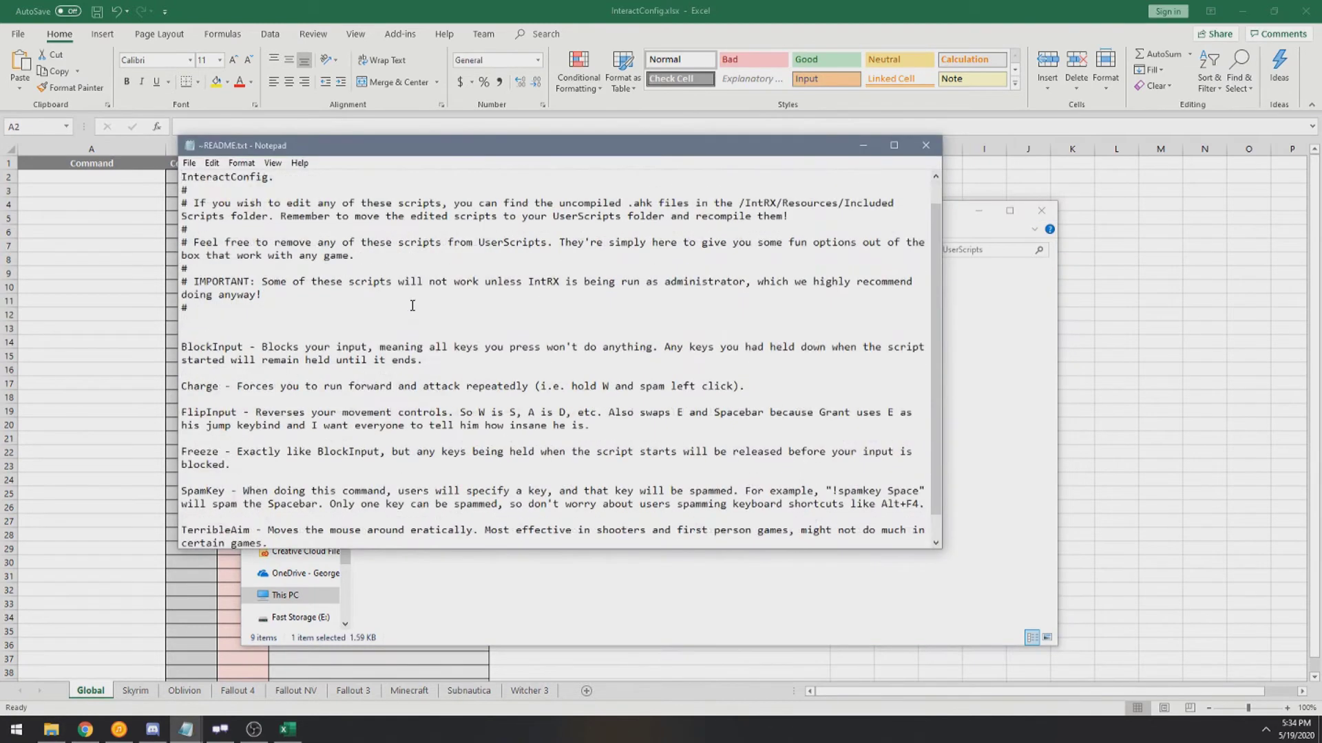
pyautogui.scroll(-1, 412, 305)
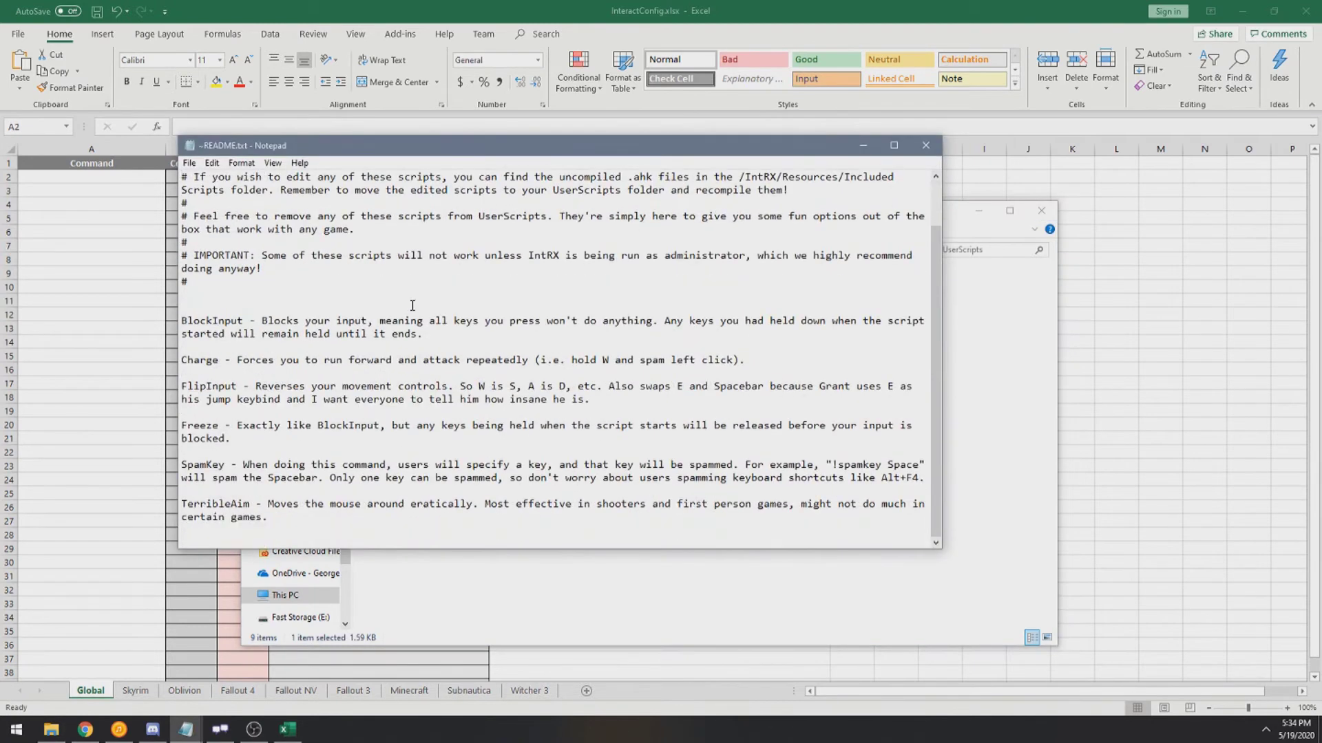
pyautogui.click(925, 145)
pyautogui.click(527, 547)
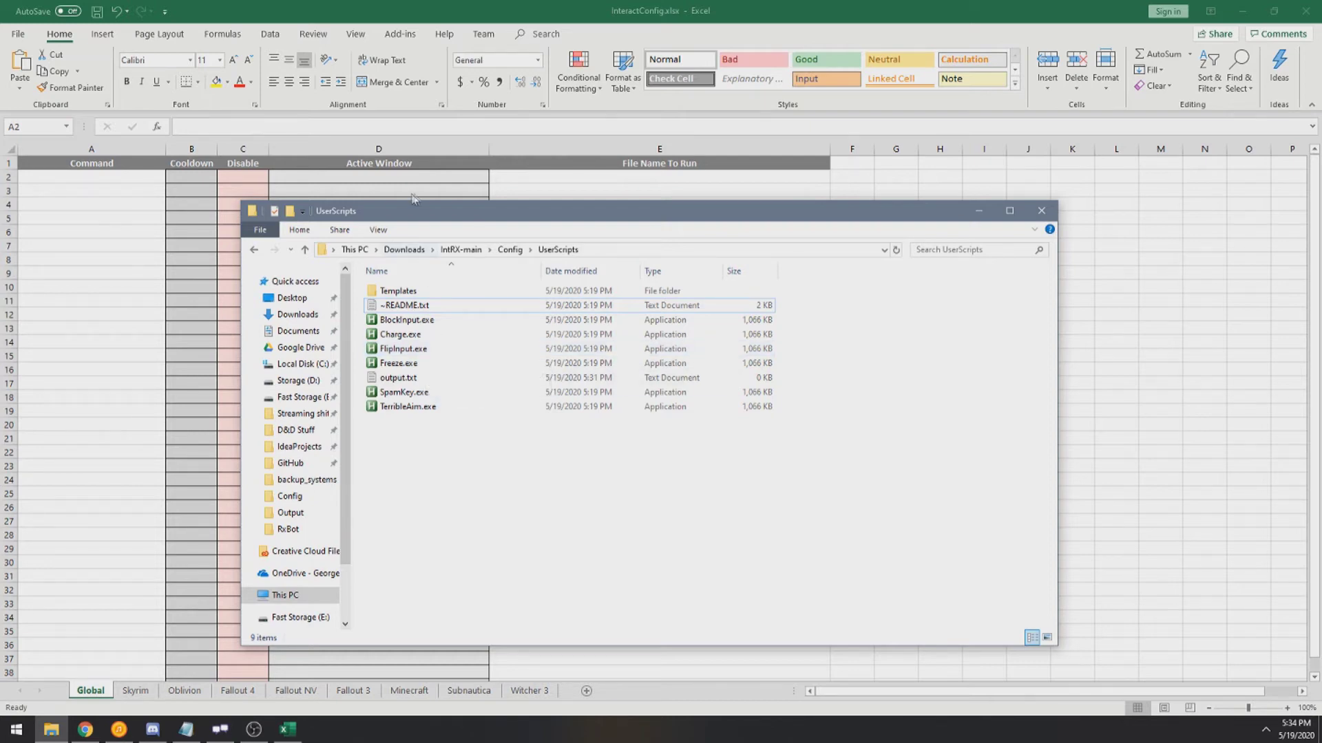
# Step: Return to the workbook and enter BlockInput.exe as the file name to run in row 2 of the Global sheet
pyautogui.moveTo(501, 213); pyautogui.dragTo(692, 252)
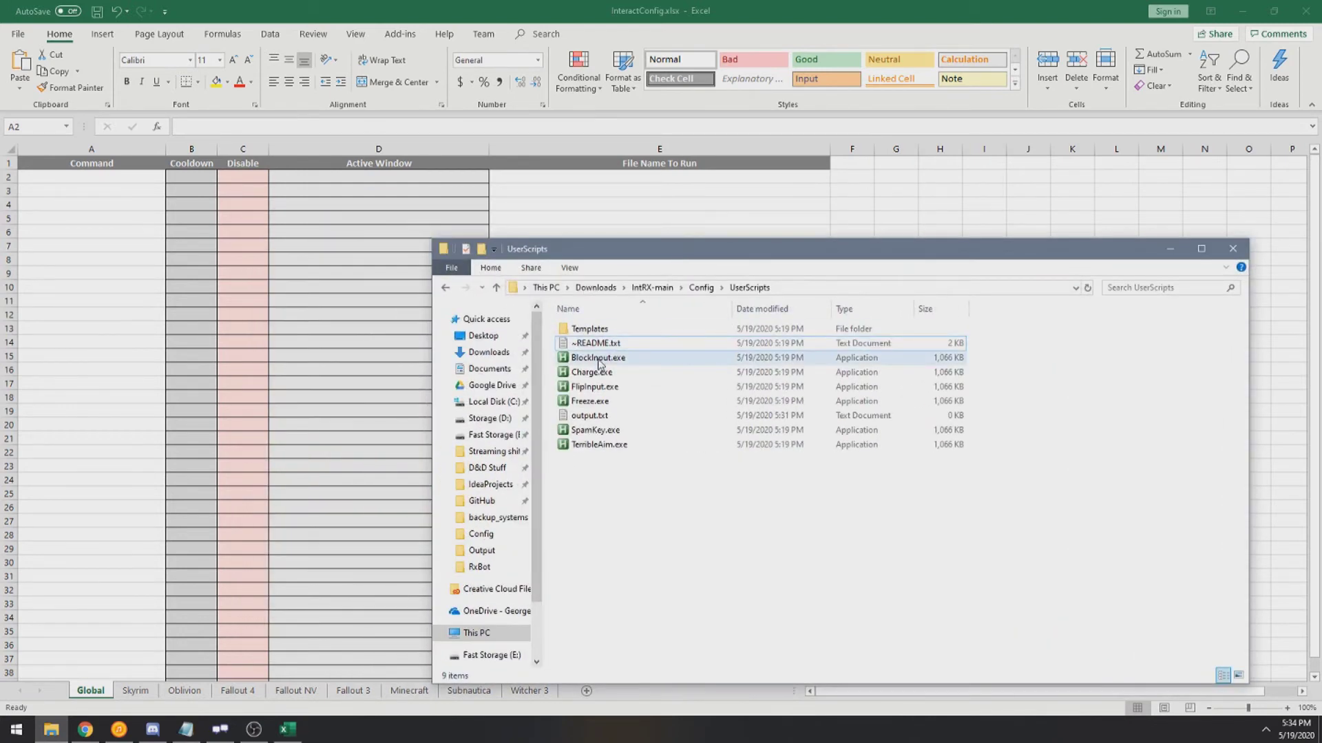
pyautogui.click(531, 177)
pyautogui.click(531, 177)
pyautogui.write('BlockInput.exe')
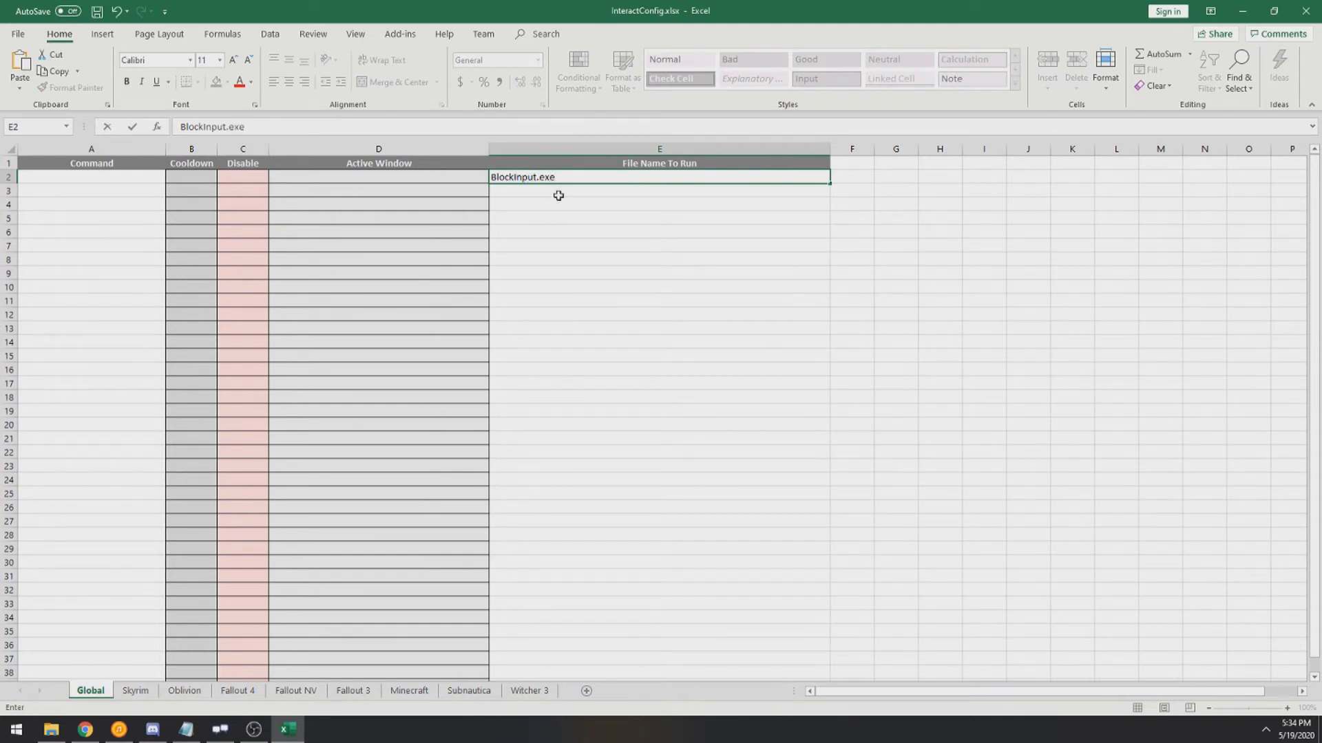
pyautogui.press('Return')
# Step: Set row 2's chat command to !blockinput with a cooldown of 5 on the Global sheet
pyautogui.click(68, 178)
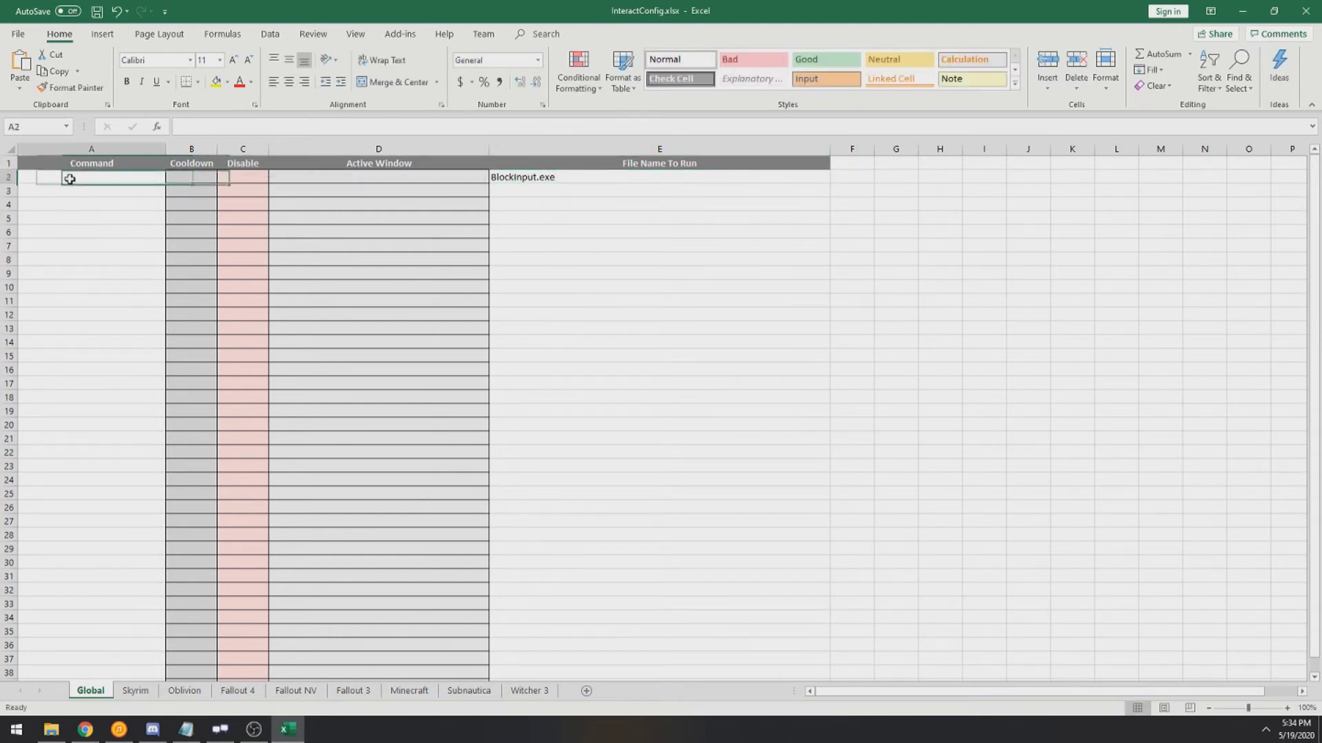
pyautogui.write('!blockinput')
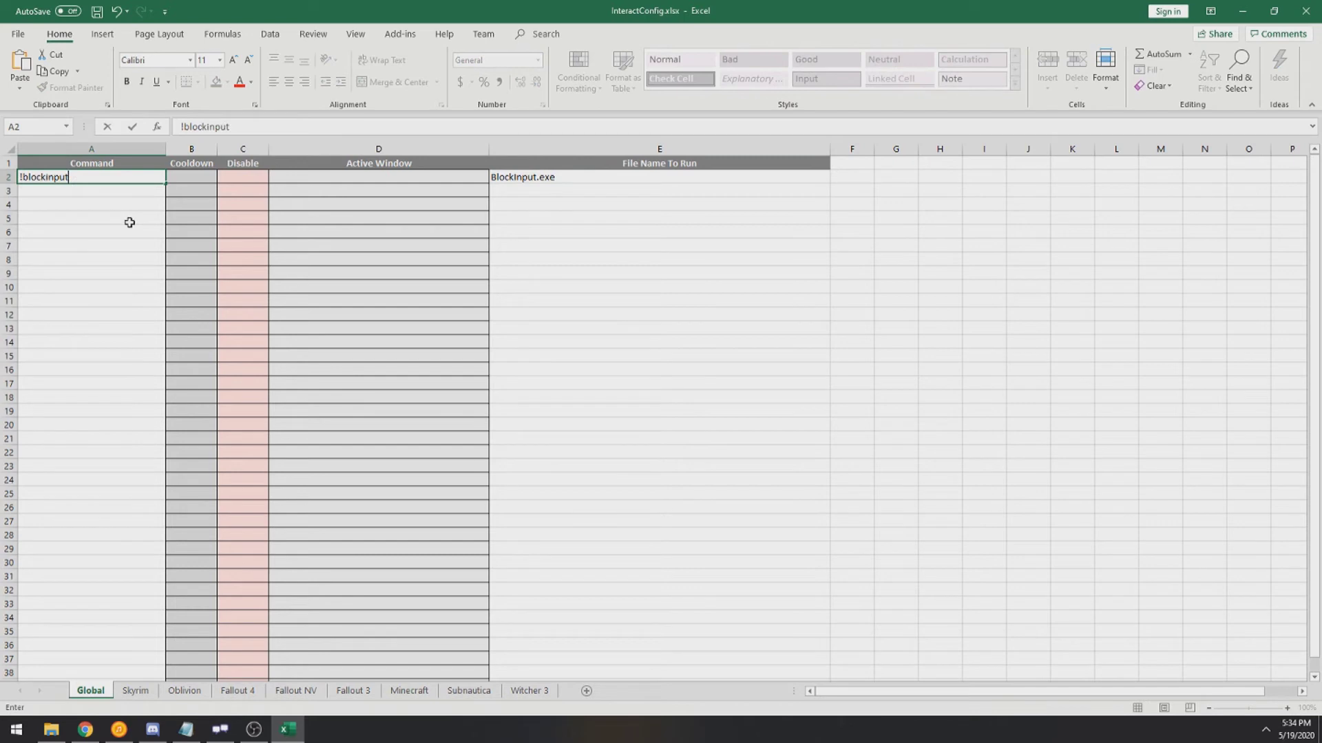
pyautogui.click(393, 302)
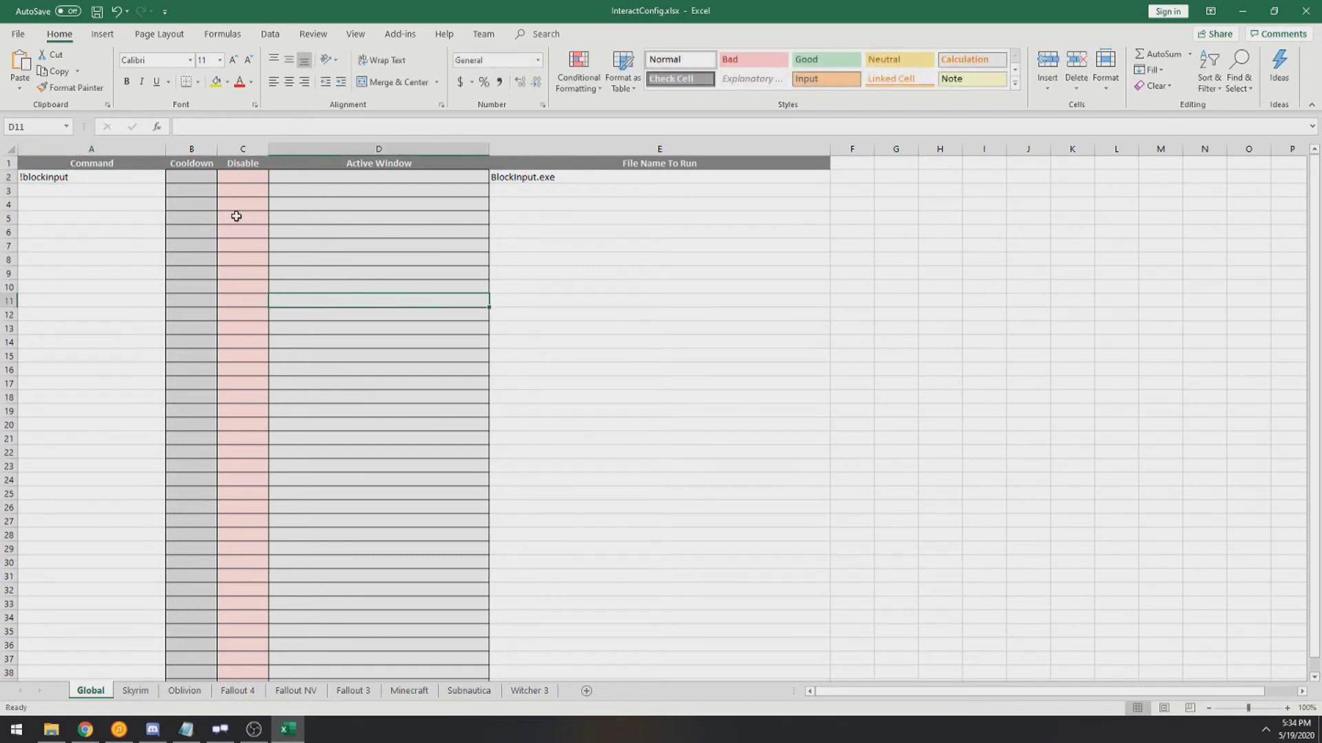
pyautogui.click(190, 179)
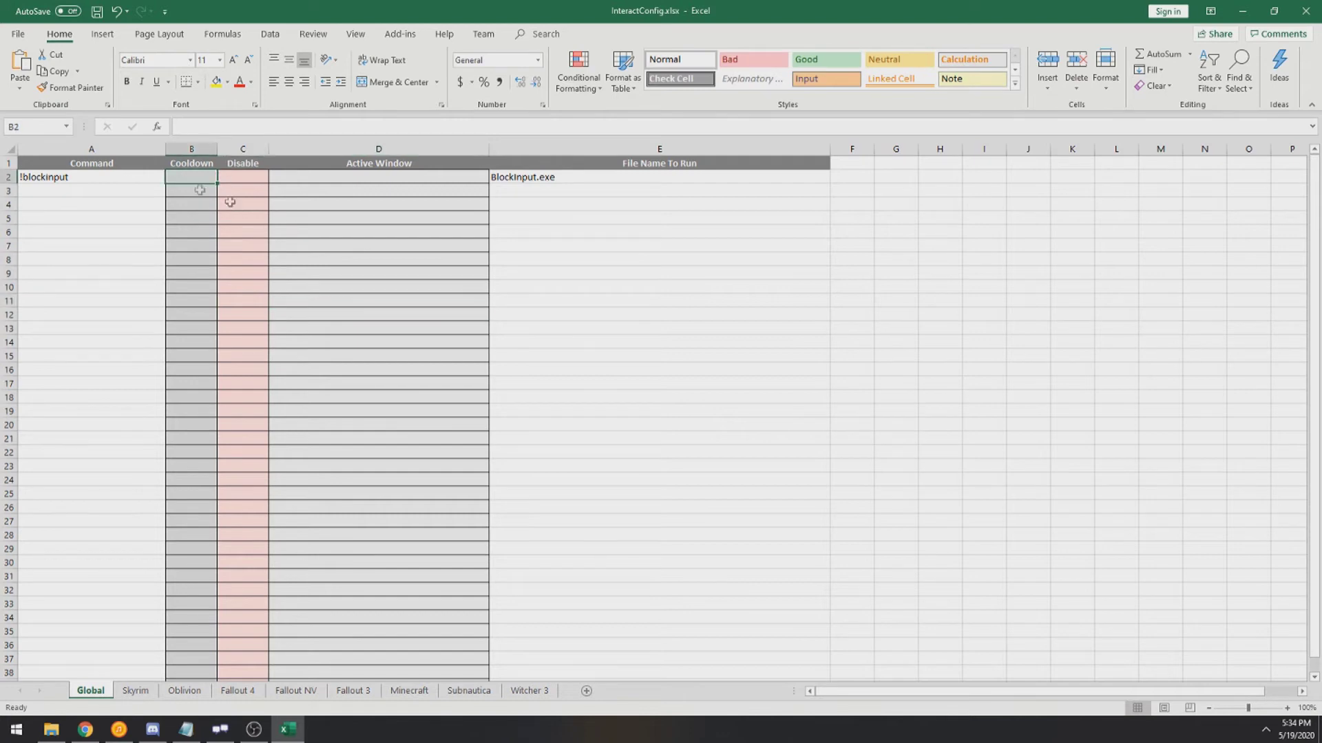
pyautogui.write('5')
pyautogui.click(316, 258)
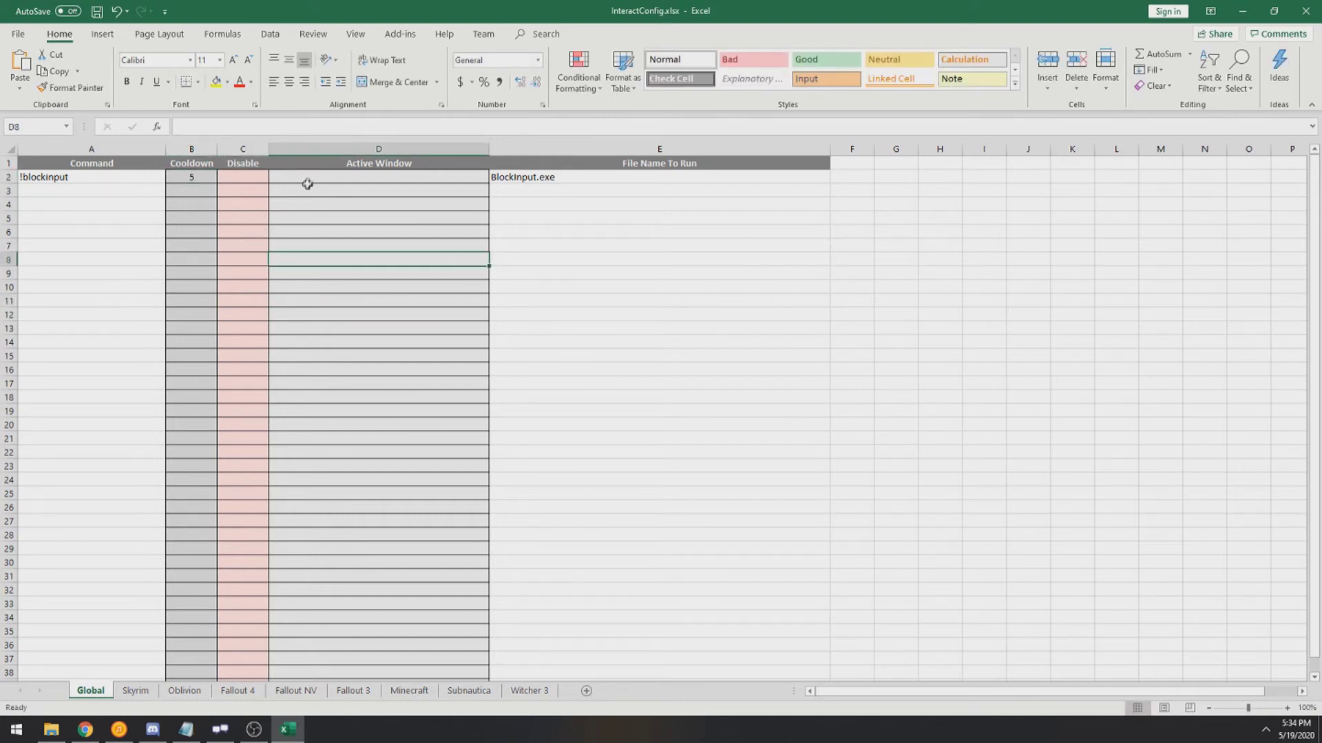
# Step: Check the Active Window cell of the !blockinput row and the title of the open workbook's window
pyautogui.click(307, 189)
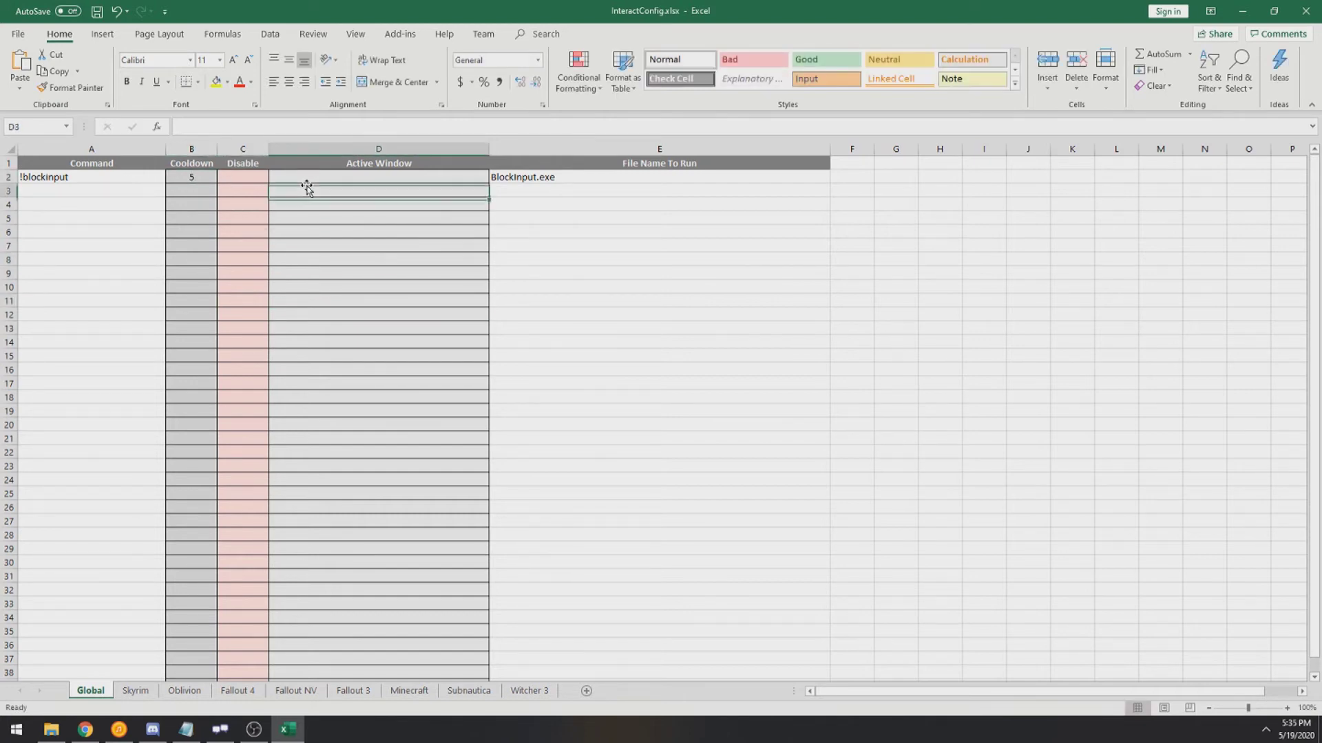
pyautogui.click(292, 177)
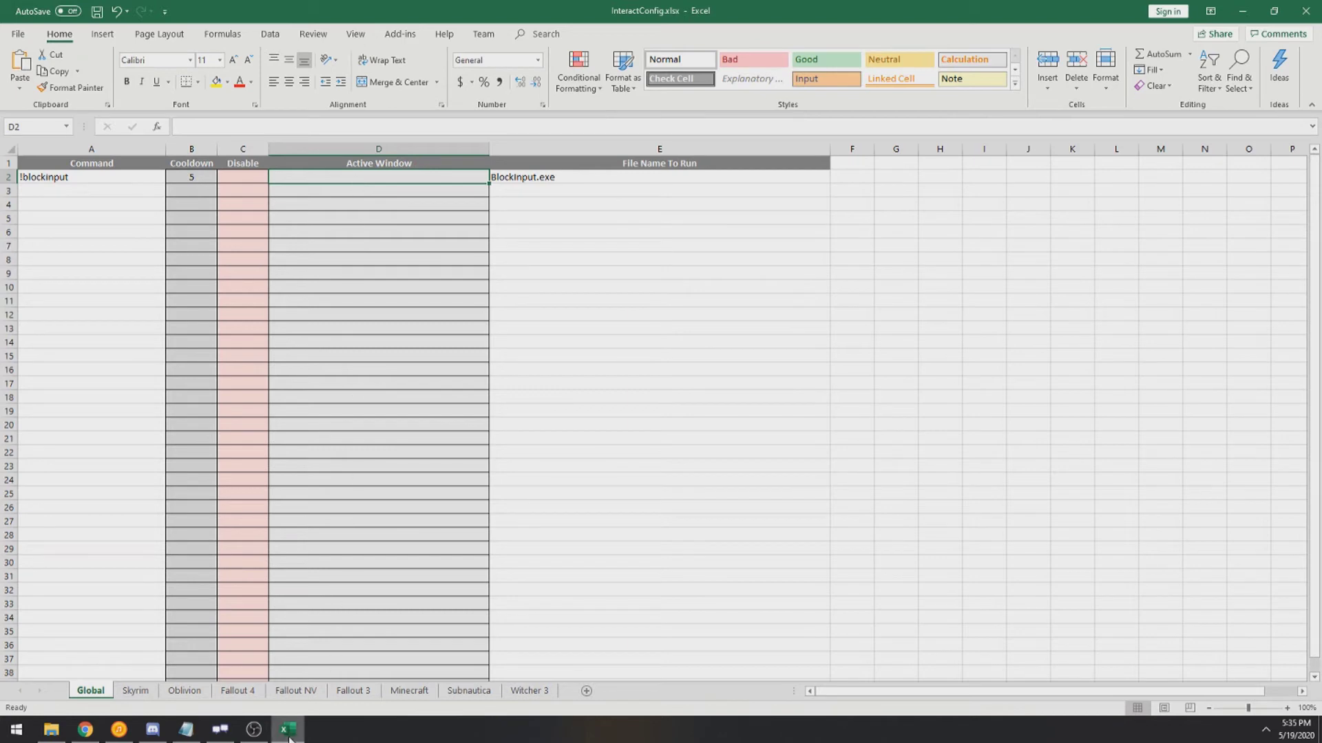
pyautogui.moveTo(289, 737)
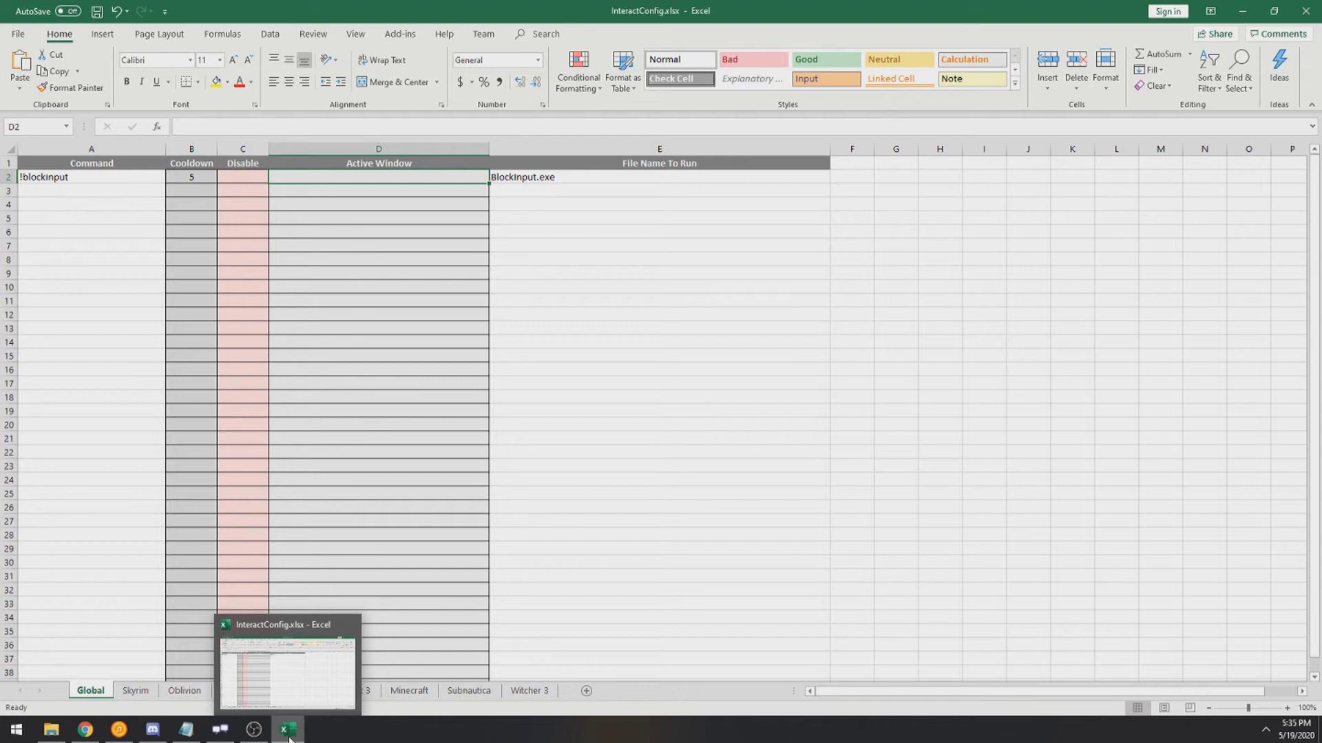
pyautogui.moveTo(225, 740)
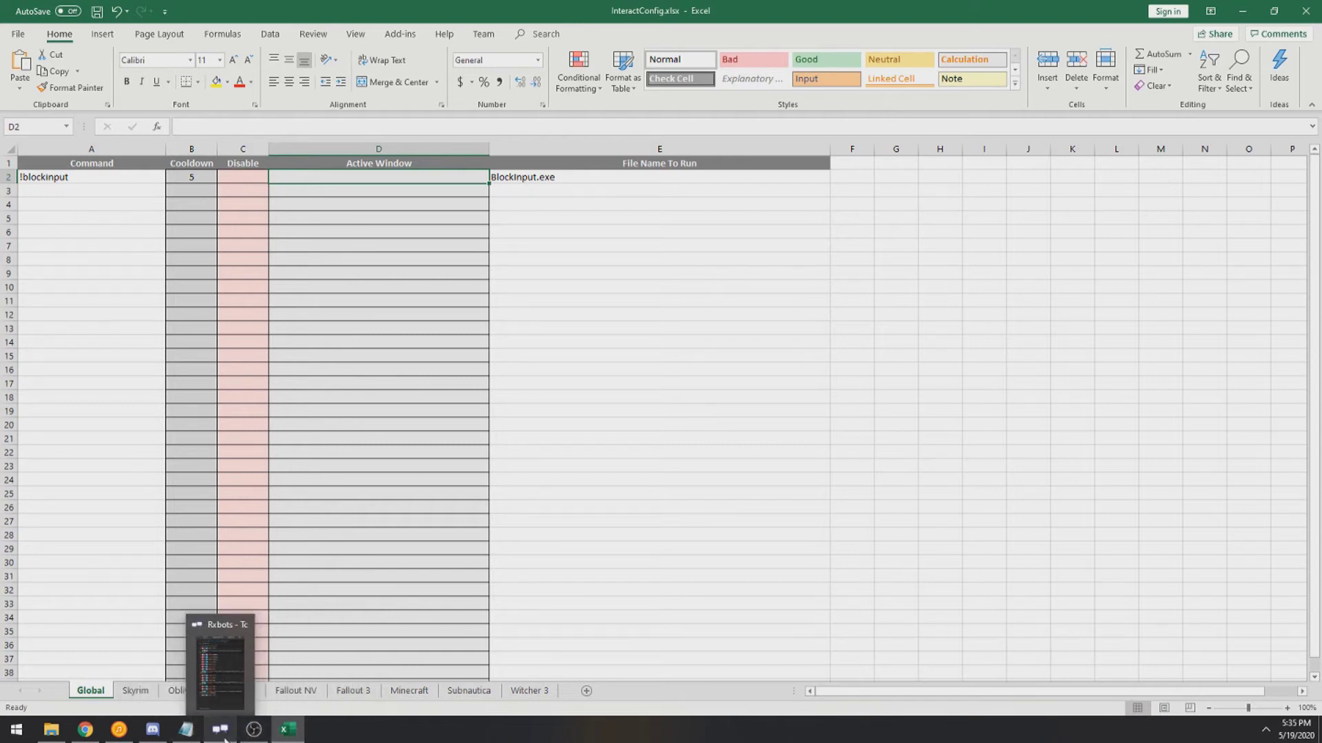
pyautogui.moveTo(248, 731)
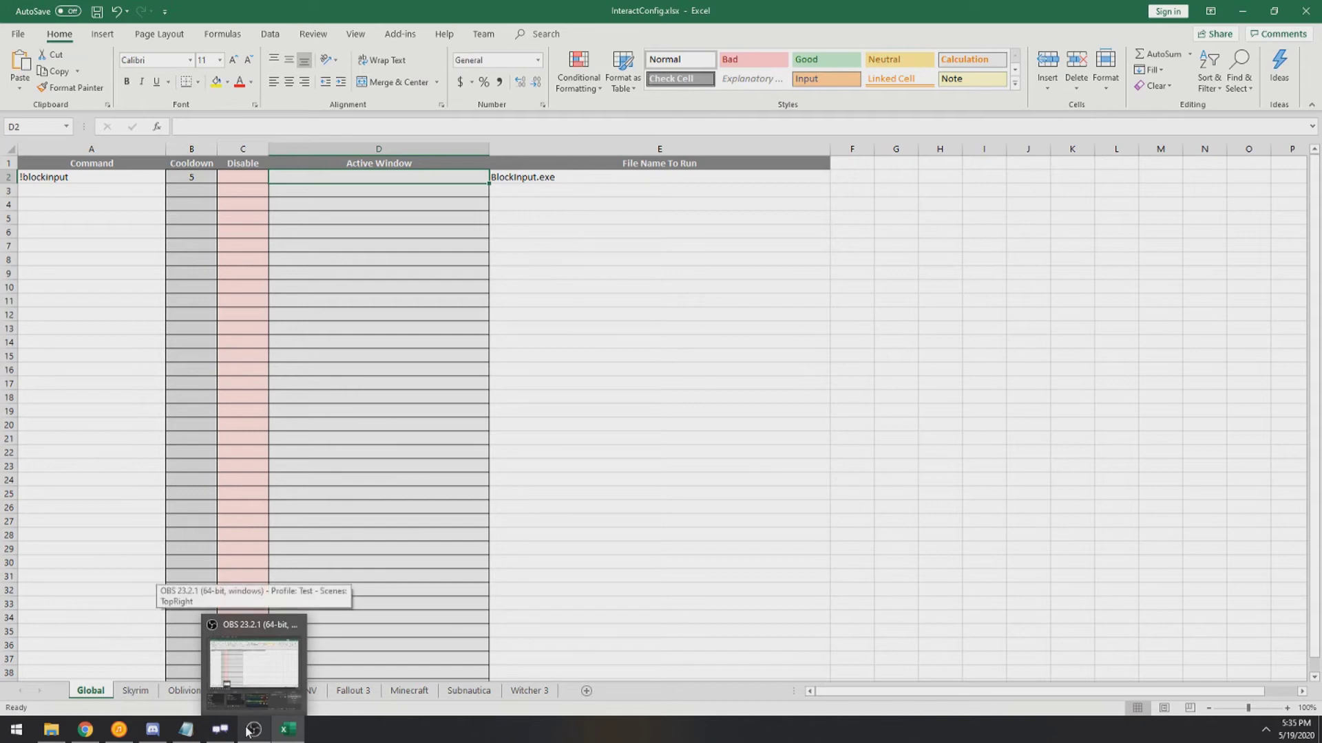
pyautogui.press('Down')
pyautogui.press('Down')
pyautogui.press('Down')
pyautogui.press('Down')
pyautogui.press('Down')
pyautogui.press('Down')
pyautogui.click(341, 182)
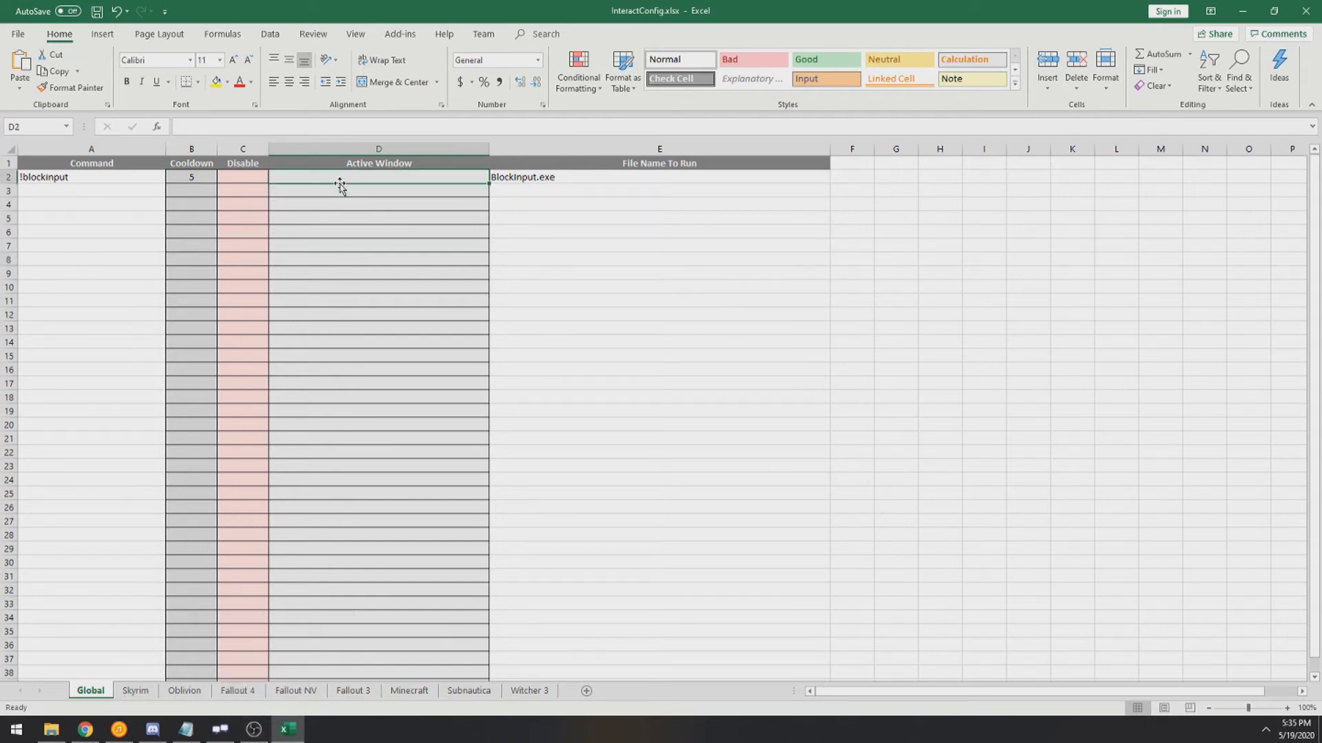
# Step: Save the workbook and run IntRX.exe from the IntRX-main folder
pyautogui.click(584, 181)
pyautogui.hotkey('ctrl', 's')
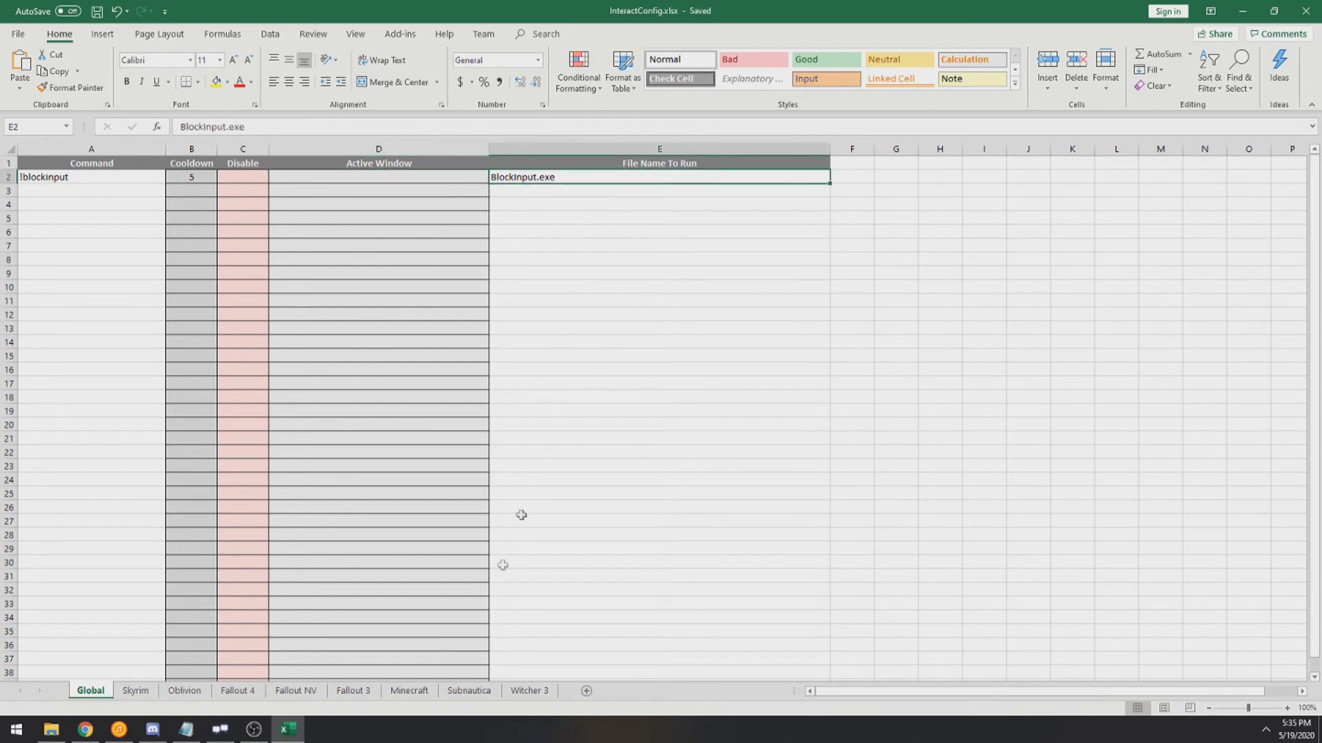
pyautogui.click(51, 730)
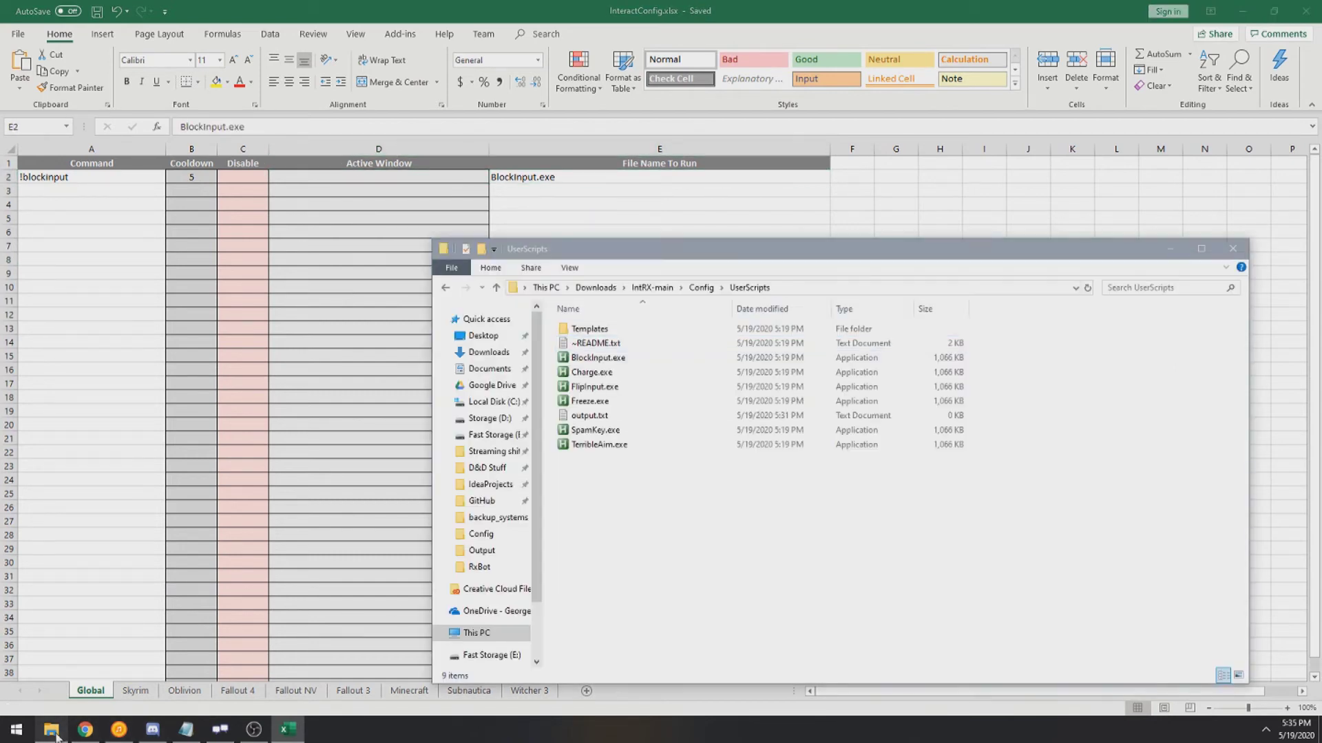
pyautogui.click(700, 287)
pyautogui.click(654, 288)
pyautogui.doubleClick(589, 386)
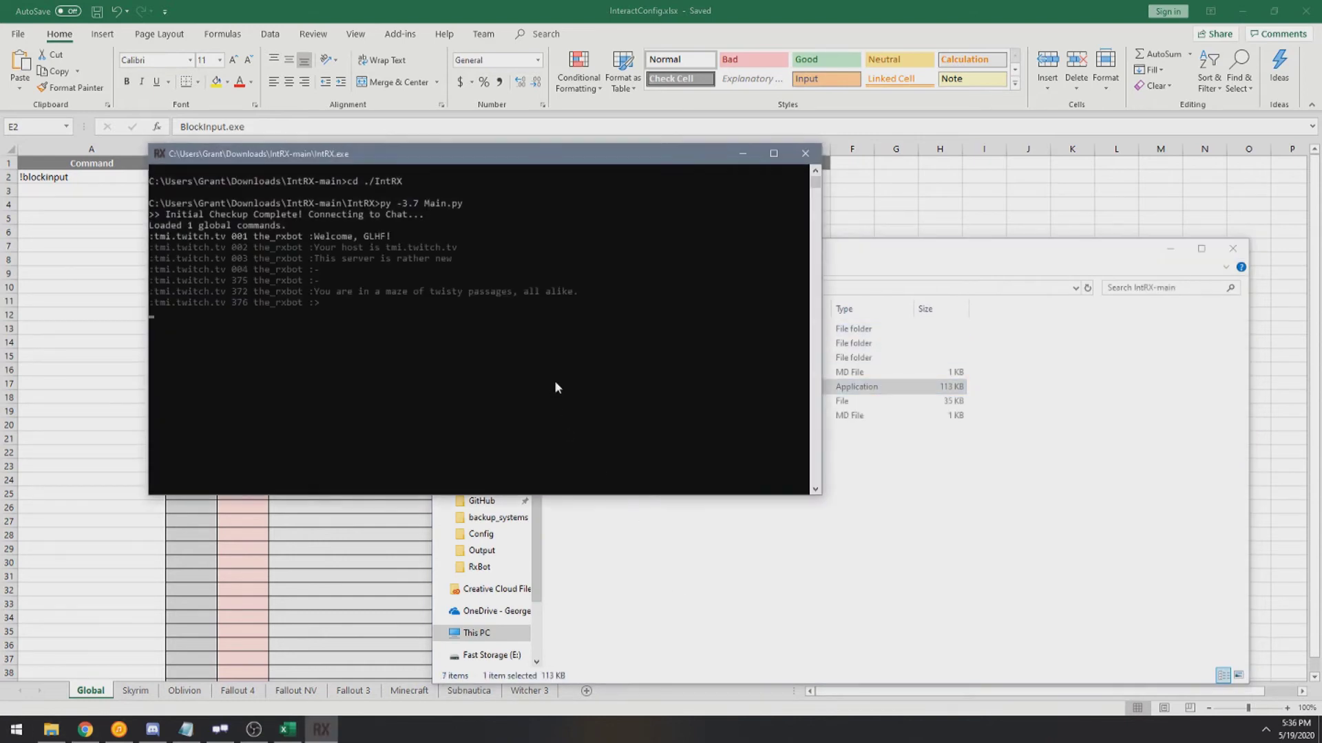
# Step: Check the line on loaded global commands in the bot's console and close the console
pyautogui.moveTo(290, 221); pyautogui.dragTo(149, 226)
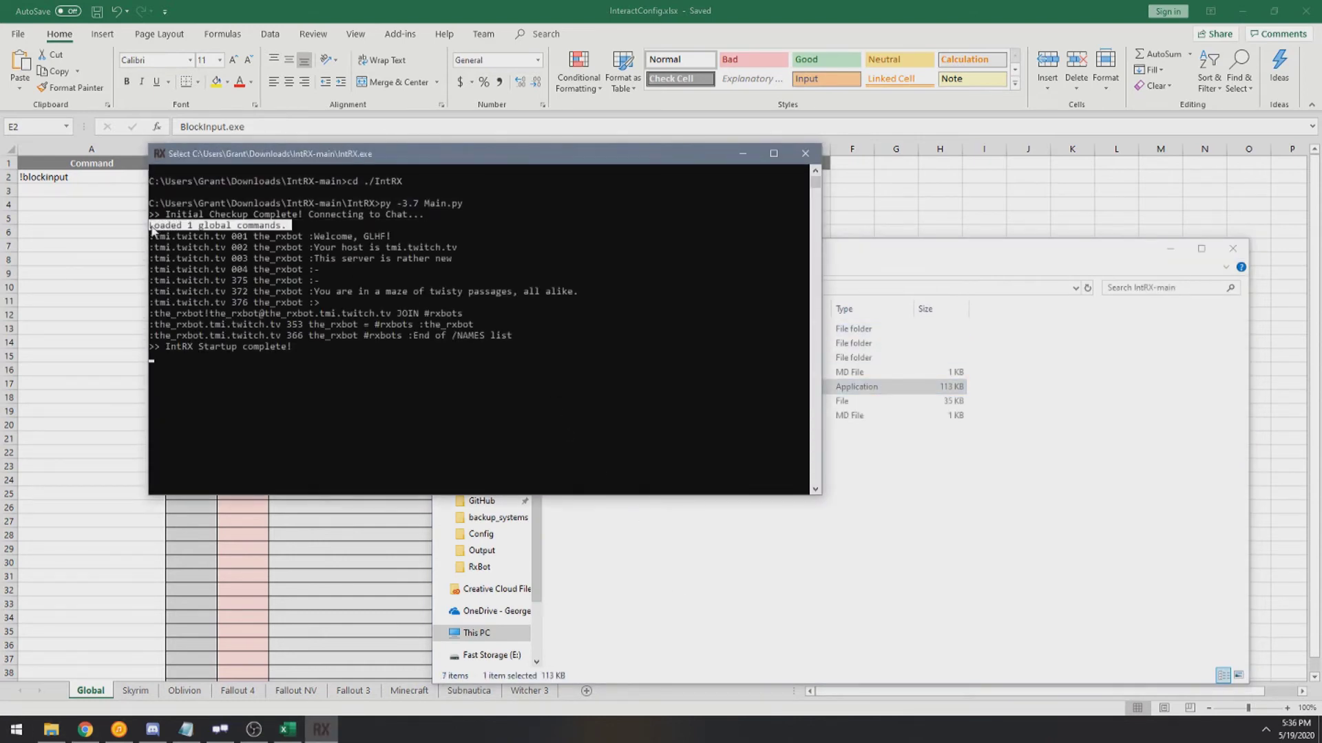
pyautogui.click(337, 350)
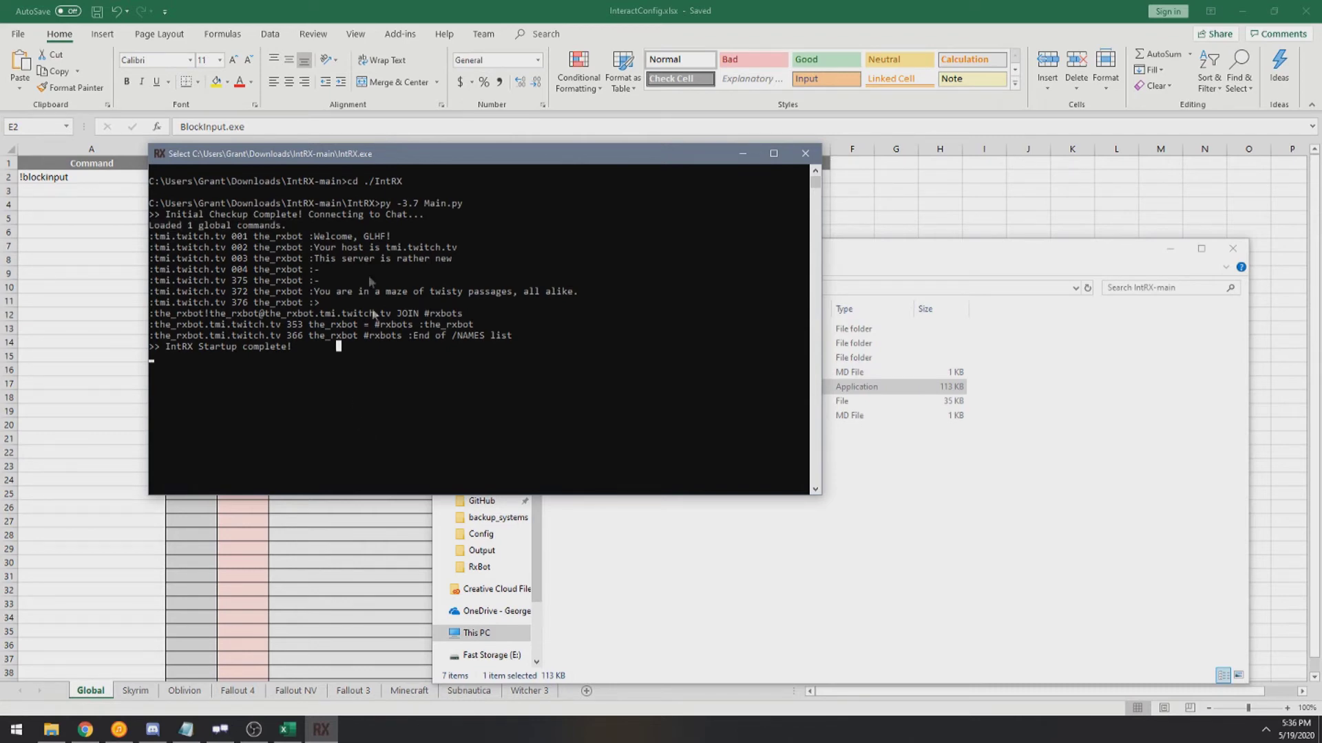
pyautogui.click(804, 153)
# Step: Misspell the !blockinput row's file name as B2lockInput.exe on the Global sheet
pyautogui.click(537, 184)
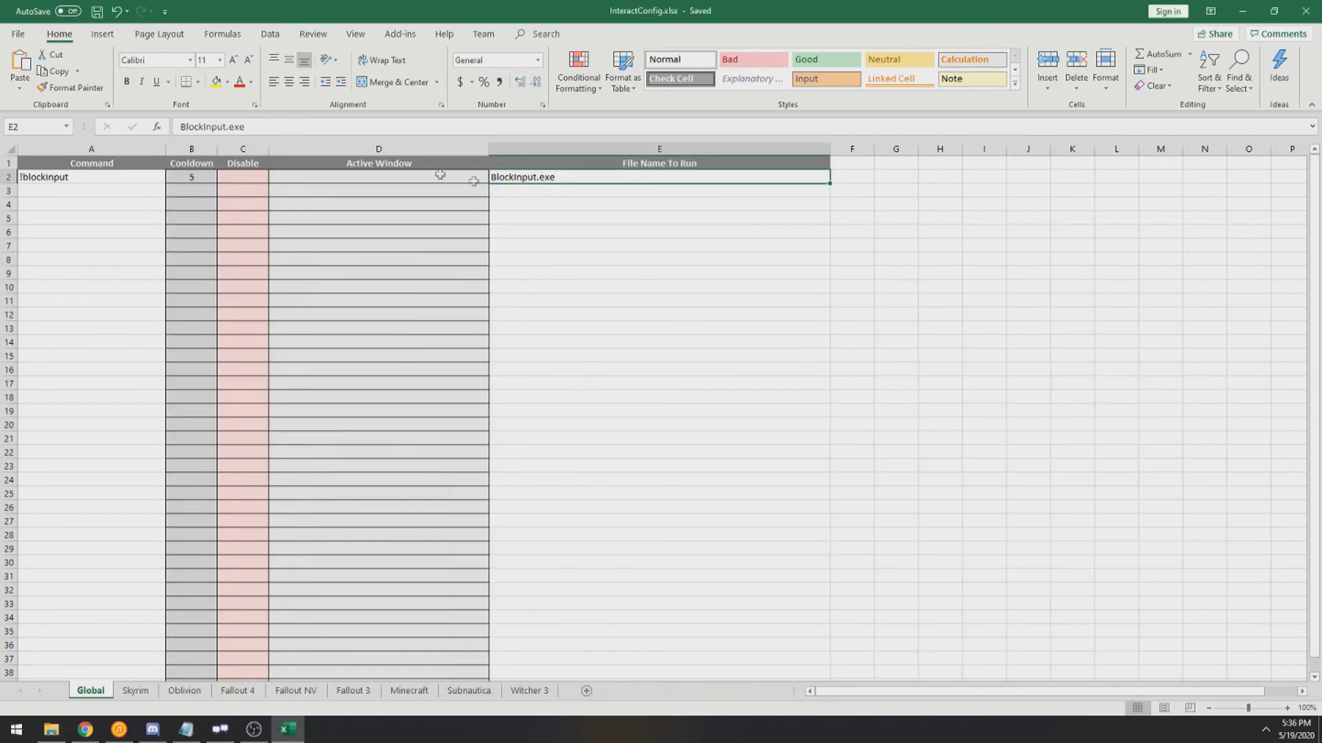
pyautogui.click(182, 127)
pyautogui.write('2')
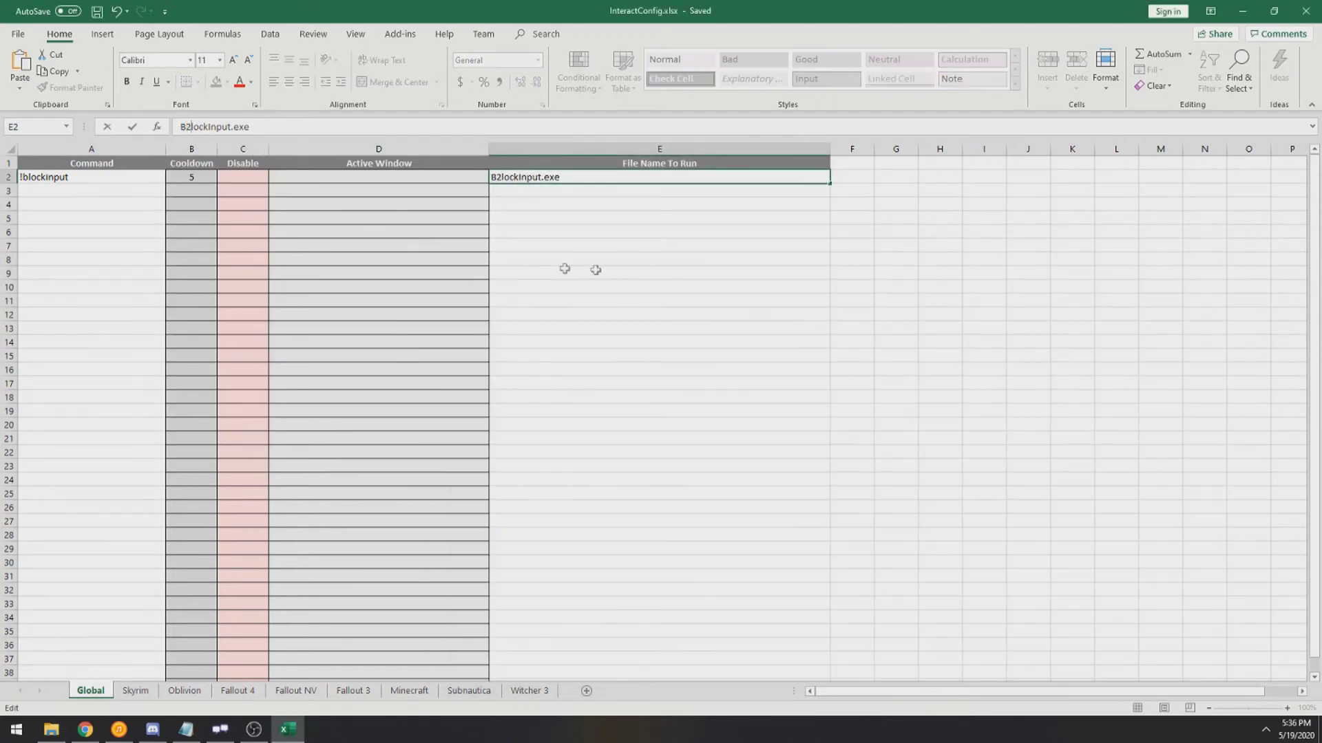
pyautogui.click(560, 271)
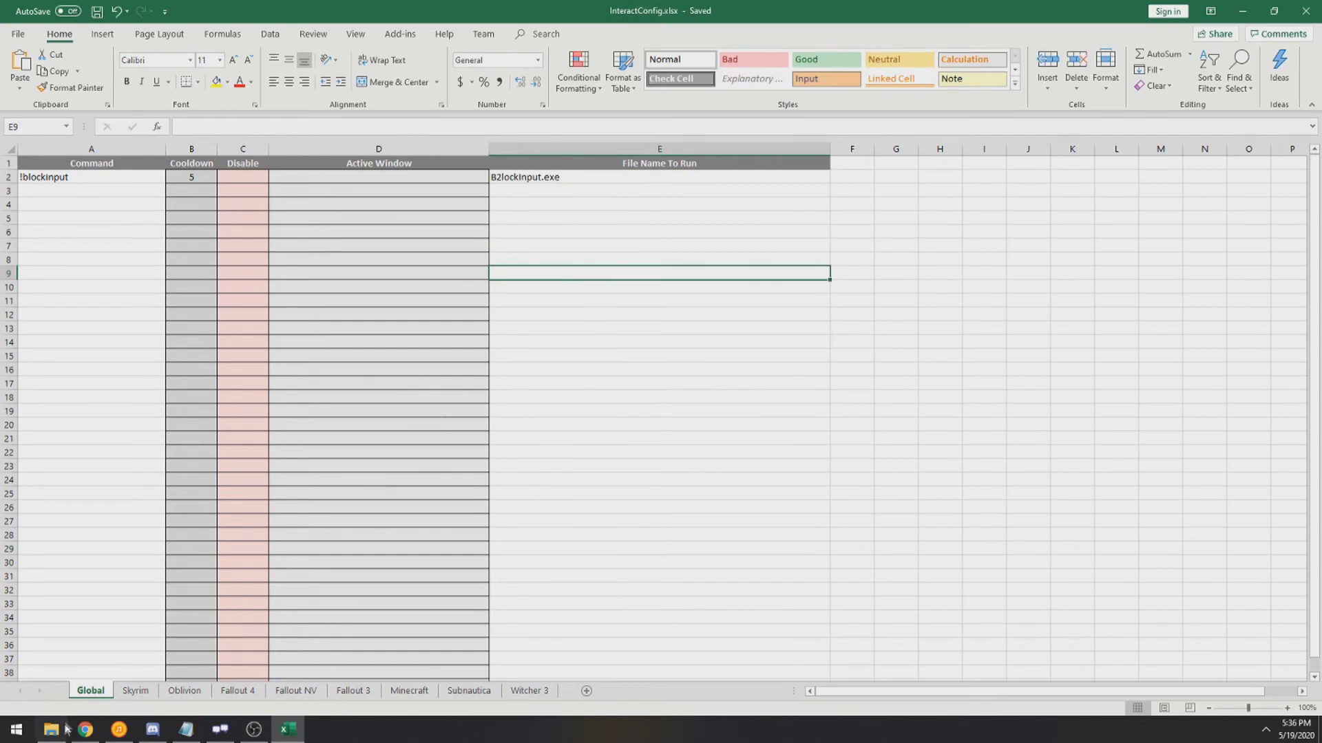
# Step: Run IntRX.exe with the misspelled file name, read how its console reports the !blockinput command, and dismiss the console
pyautogui.click(51, 728)
pyautogui.doubleClick(588, 387)
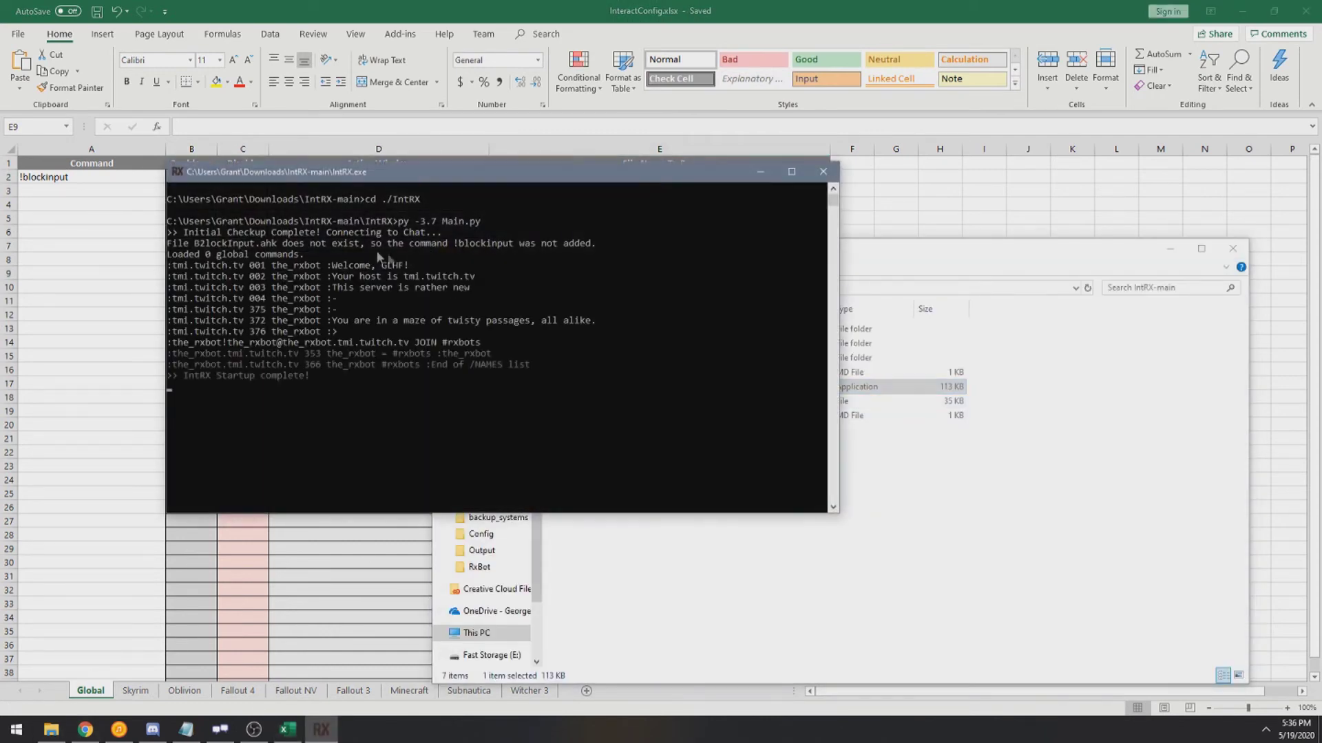
pyautogui.moveTo(169, 245); pyautogui.dragTo(598, 248)
pyautogui.rightClick(621, 279)
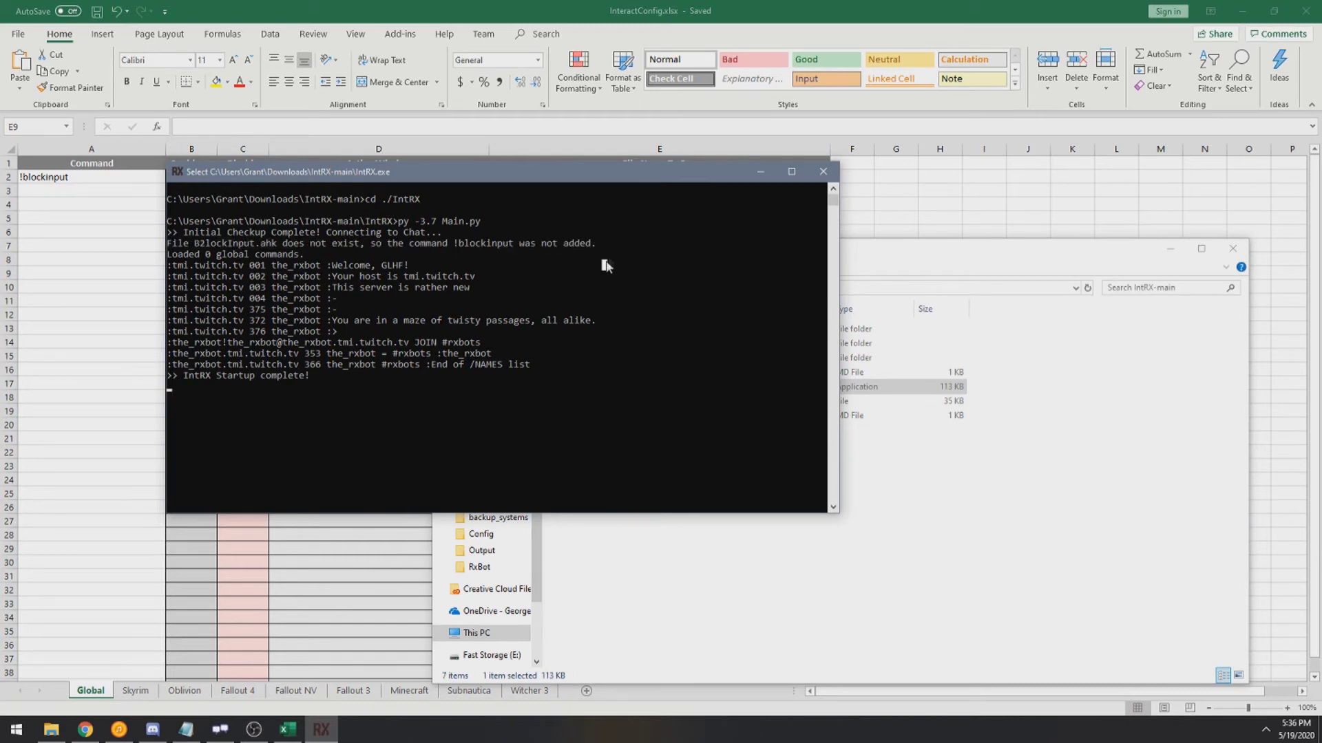
pyautogui.click(760, 171)
# Step: Correct the !blockinput row's file name to BlockInput.exe on the Global sheet
pyautogui.click(221, 140)
pyautogui.click(521, 176)
pyautogui.click(184, 127)
pyautogui.press('Delete')
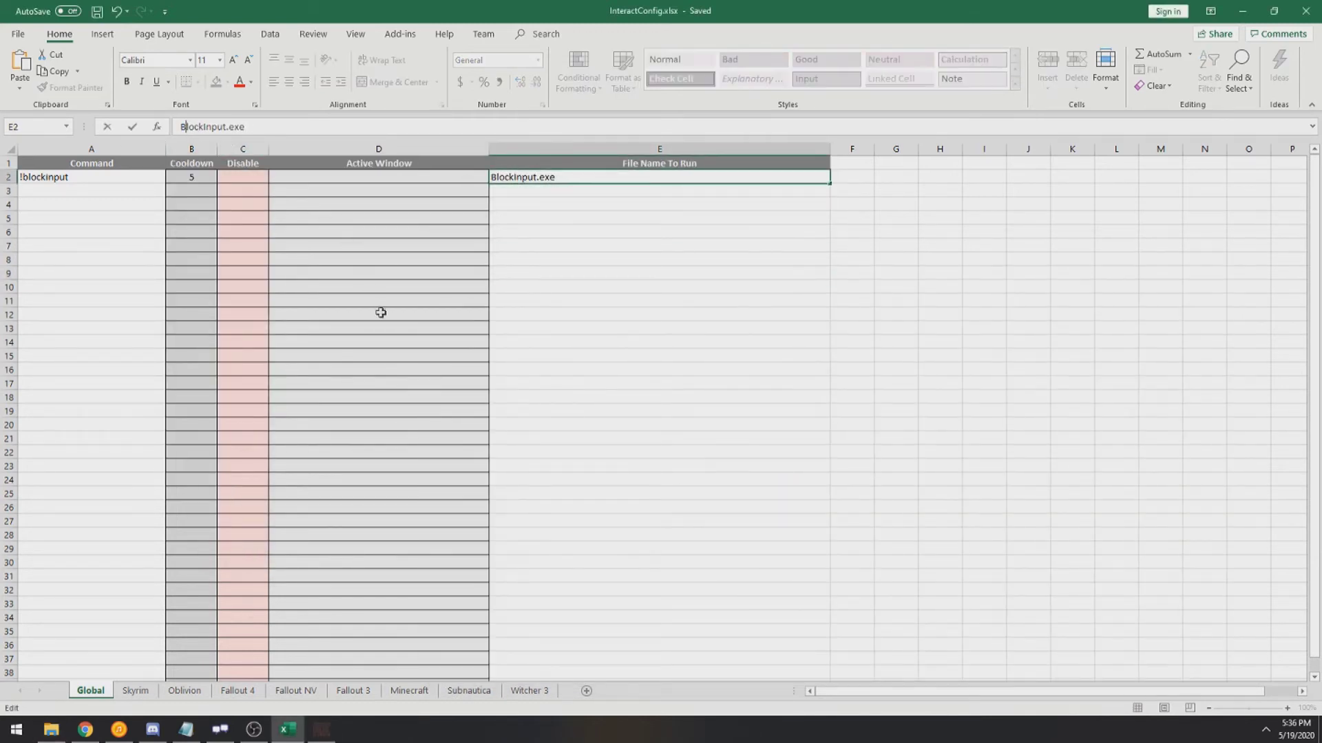
pyautogui.hotkey('ctrl', 'Return')
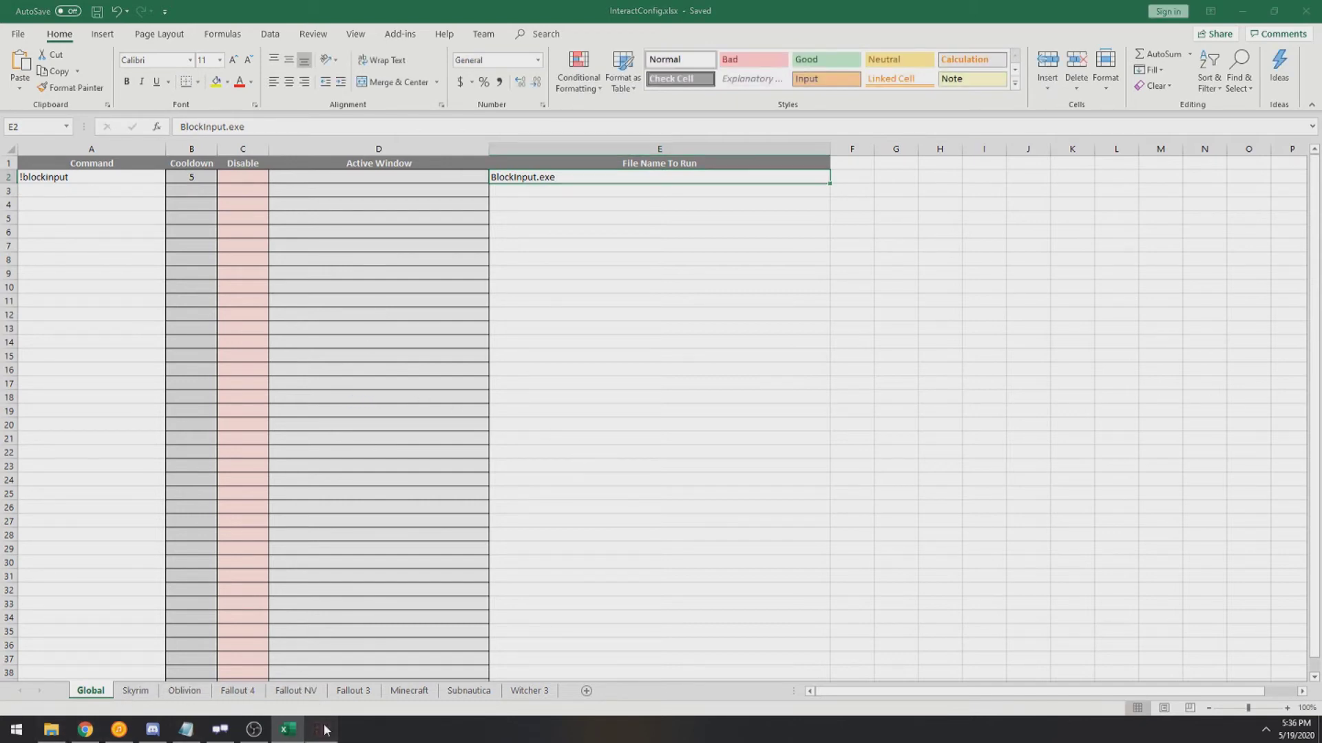
# Step: Run IntRX.exe again from the IntRX-main folder and move its console window over the middle of the sheet
pyautogui.hotkey('alt', 'Tab')
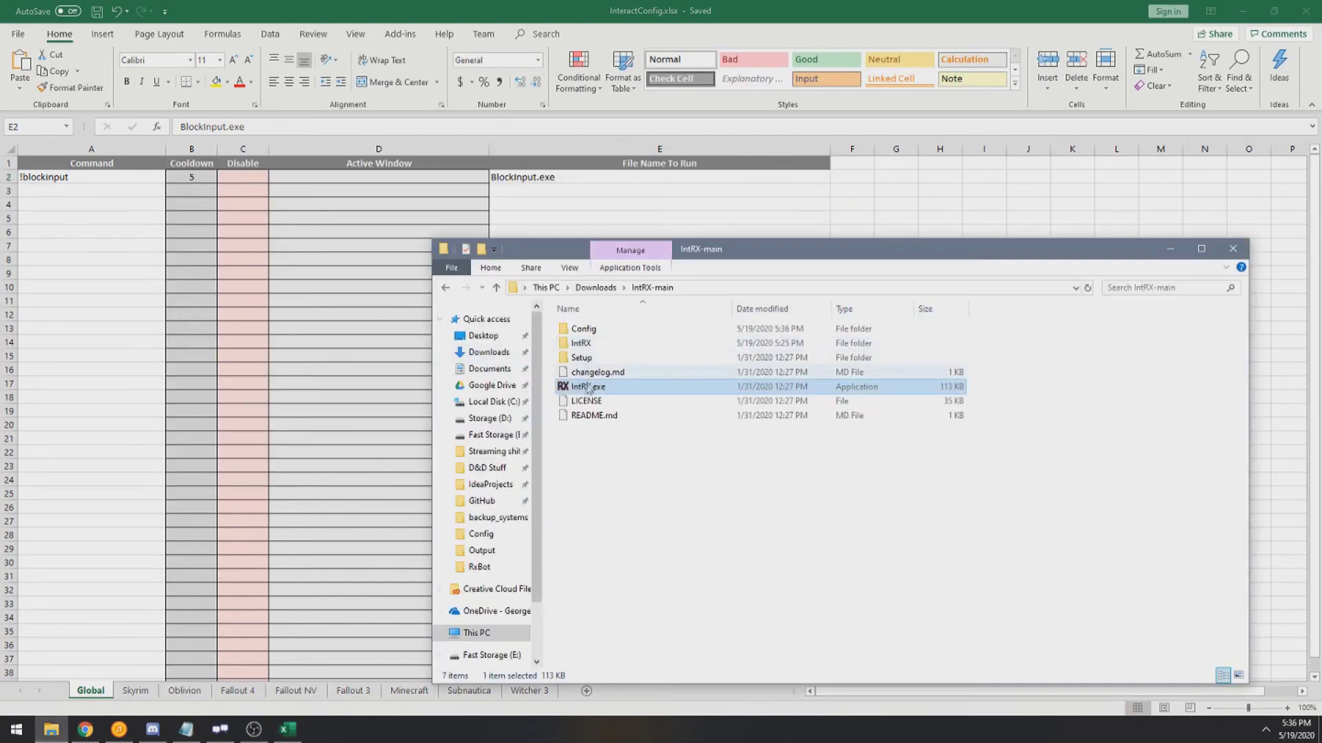
pyautogui.doubleClick(589, 386)
pyautogui.moveTo(200, 32); pyautogui.dragTo(429, 252)
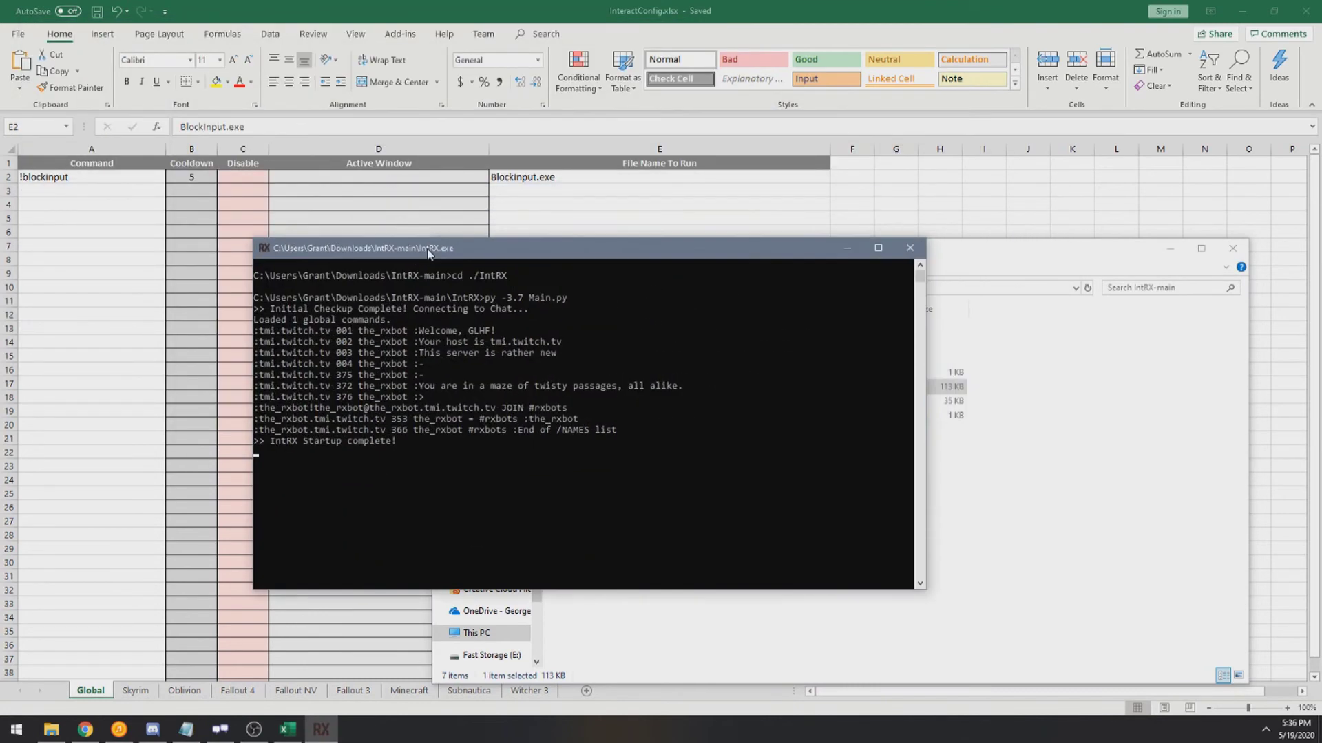
# Step: Send !blockinput in the rxbots chat and test whether keyboard and mouse input is blocked
pyautogui.click(219, 730)
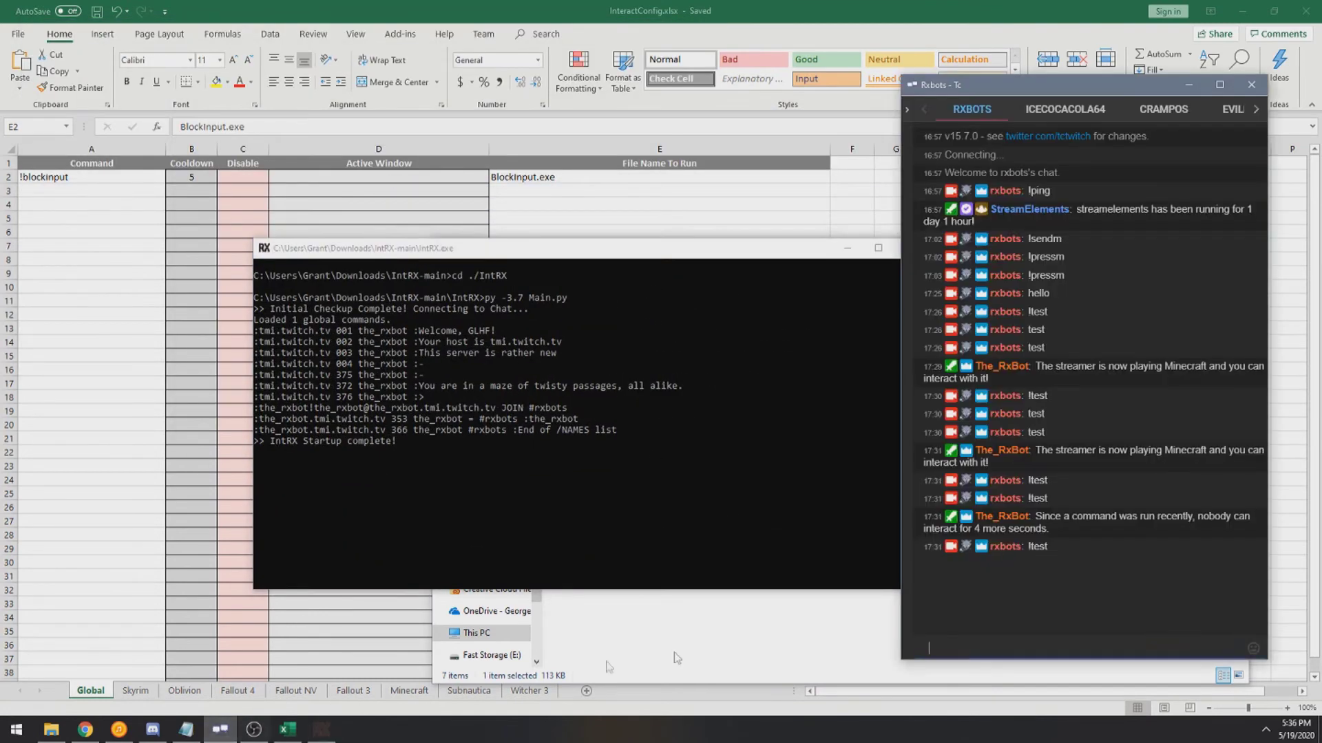
pyautogui.write('!blockinput')
pyautogui.press('Return')
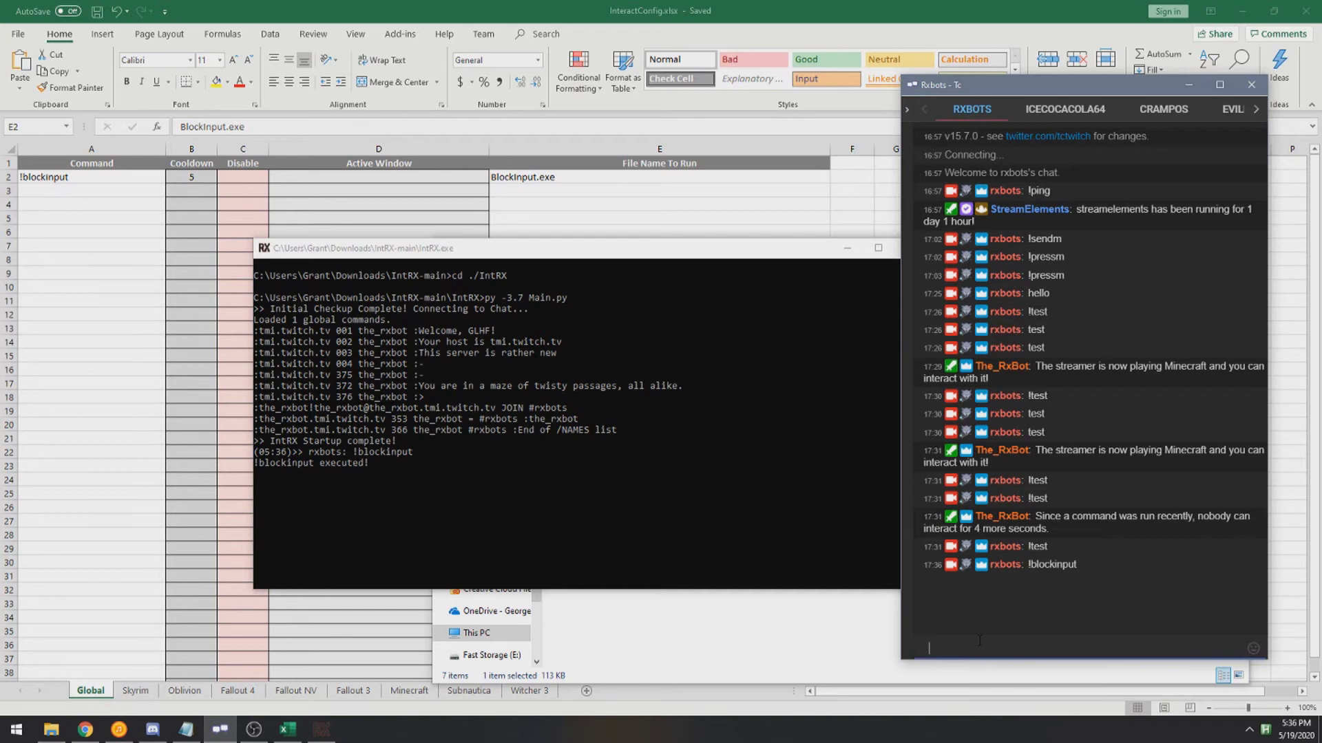
pyautogui.write('jhjhjhjhjjh')
pyautogui.hotkey('ctrl', 'a')
pyautogui.press('BackSpace')
pyautogui.click(808, 372)
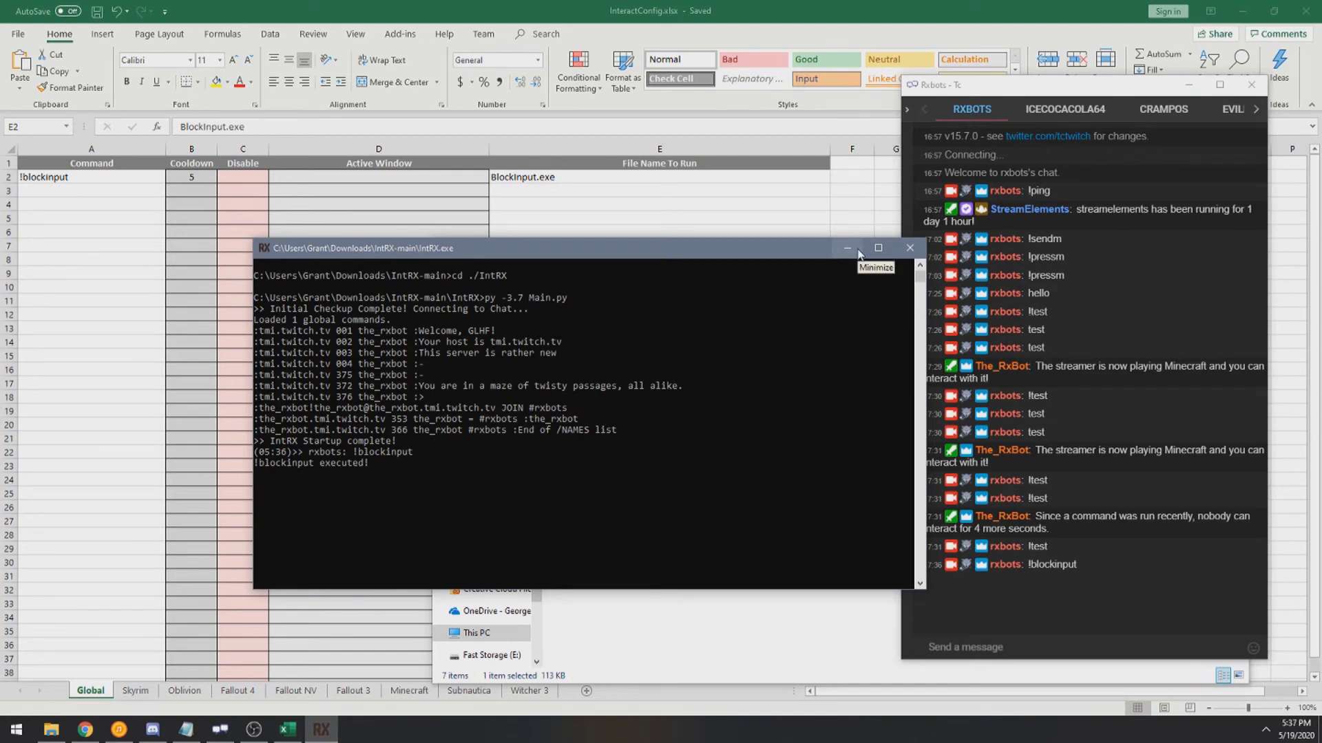
# Step: Open the Templates folder inside Config\UserScripts in File Explorer
pyautogui.click(49, 730)
pyautogui.click(731, 466)
pyautogui.doubleClick(614, 332)
pyautogui.doubleClick(614, 332)
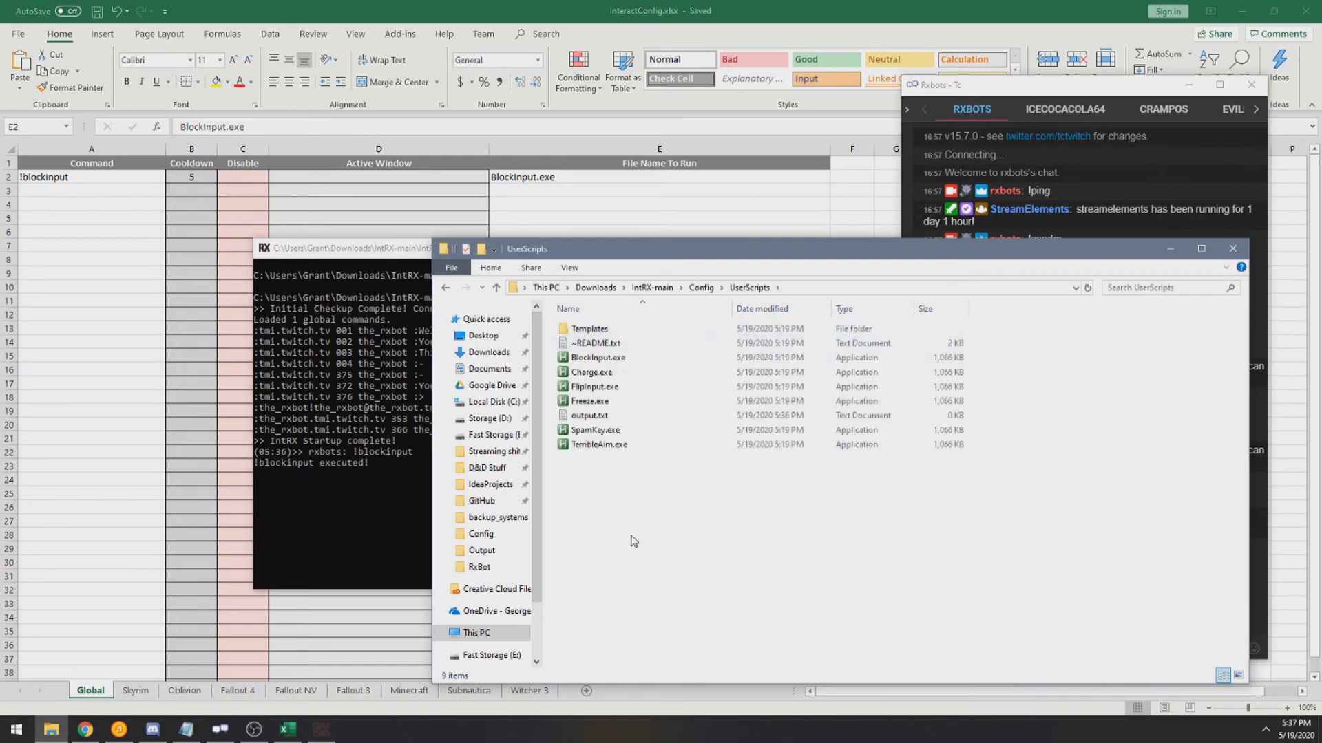
pyautogui.moveTo(671, 510)
pyautogui.mouseDown()
pyautogui.moveTo(592, 324)
pyautogui.moveTo(609, 449)
pyautogui.moveTo(626, 358)
pyautogui.moveTo(672, 521)
pyautogui.mouseUp()
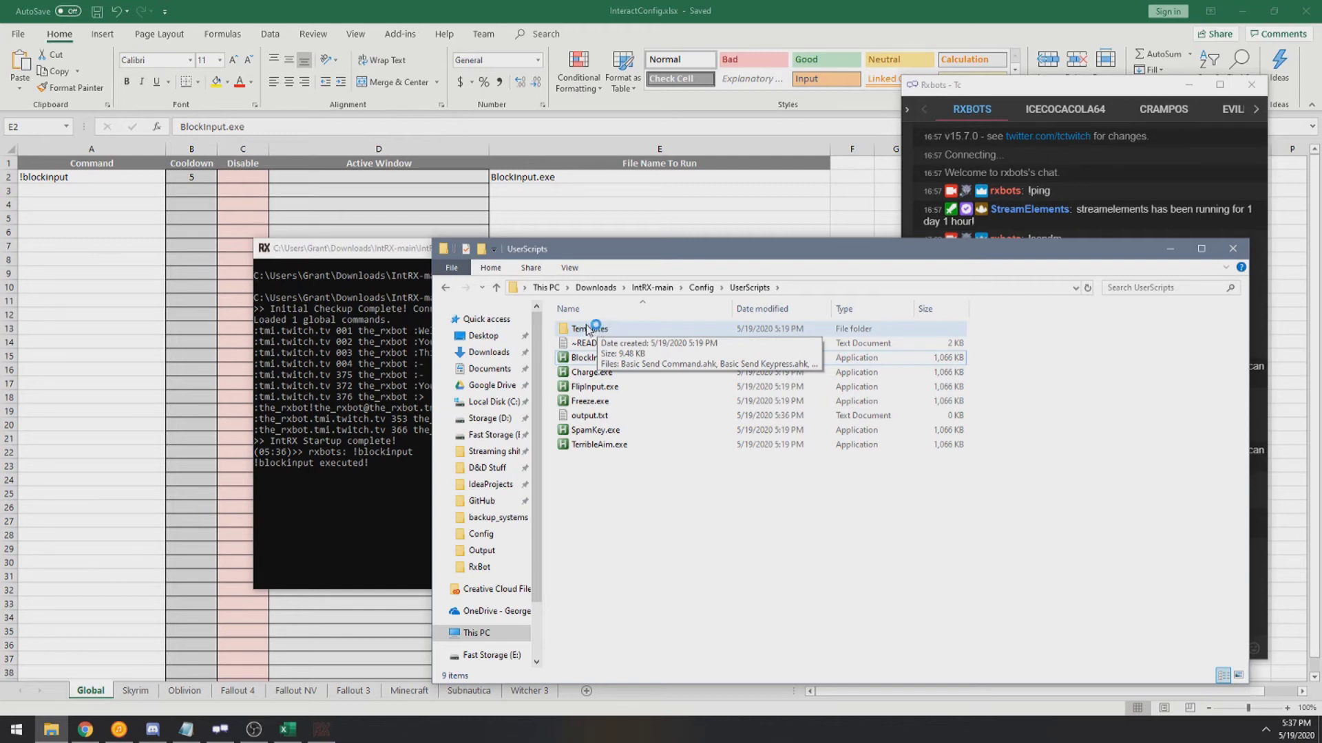
pyautogui.click(602, 332)
pyautogui.doubleClick(603, 335)
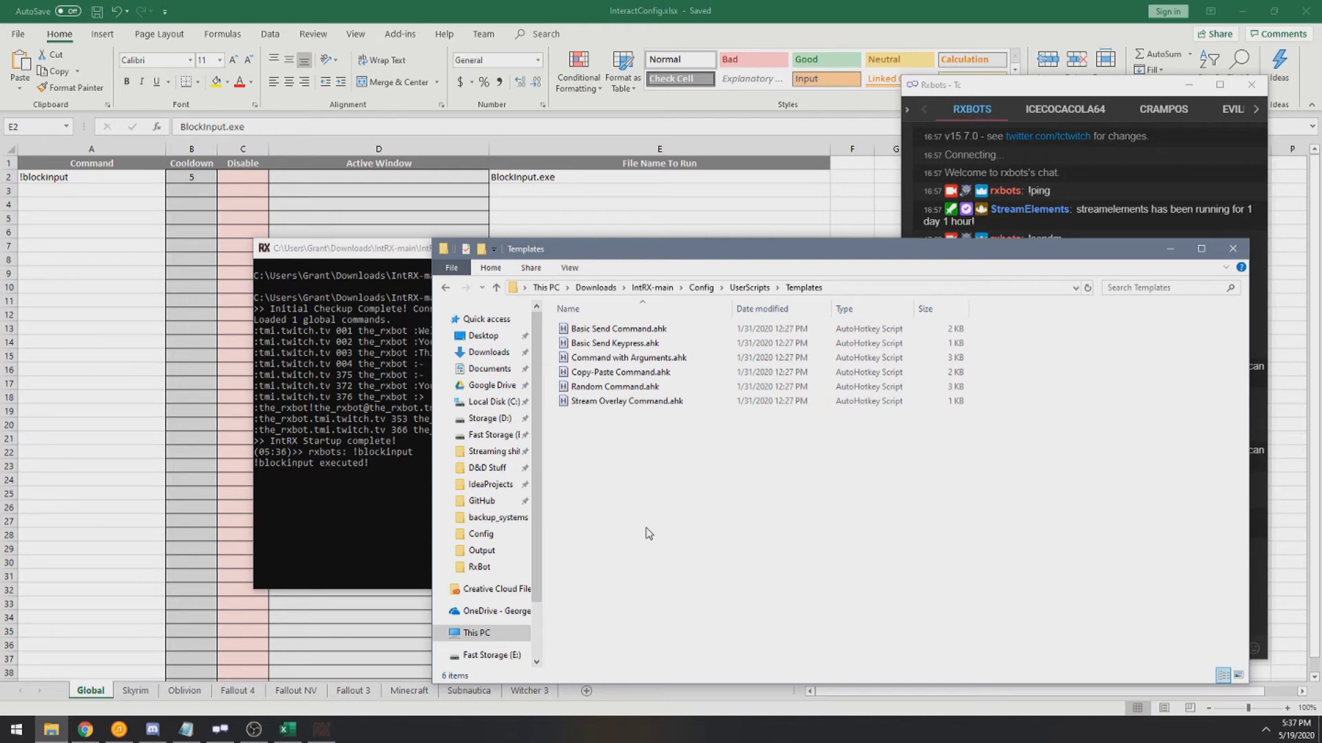
pyautogui.moveTo(599, 489); pyautogui.dragTo(671, 501)
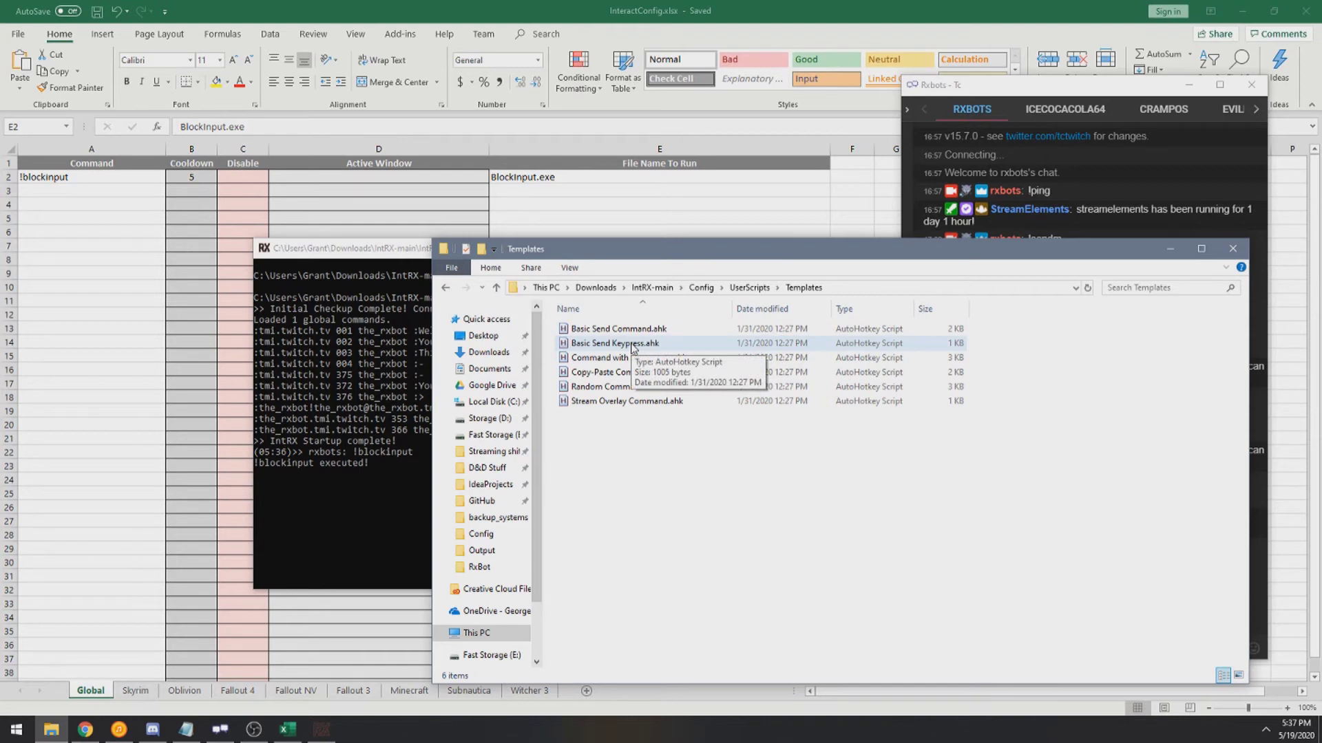
# Step: Open Basic Send Keypress.ahk for editing in Notepad++
pyautogui.rightClick(632, 346)
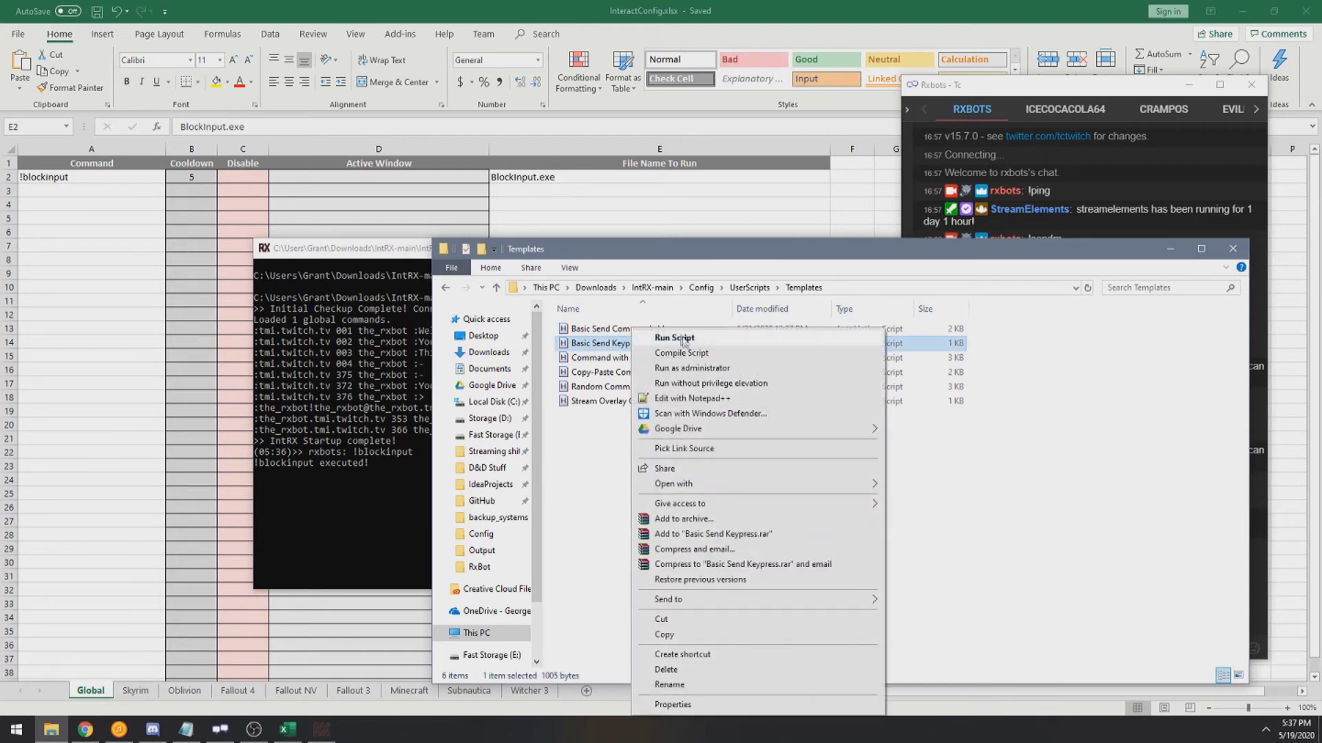
pyautogui.click(702, 399)
pyautogui.click(33, 369)
pyautogui.moveTo(33, 369); pyautogui.dragTo(33, 72)
pyautogui.click(33, 369)
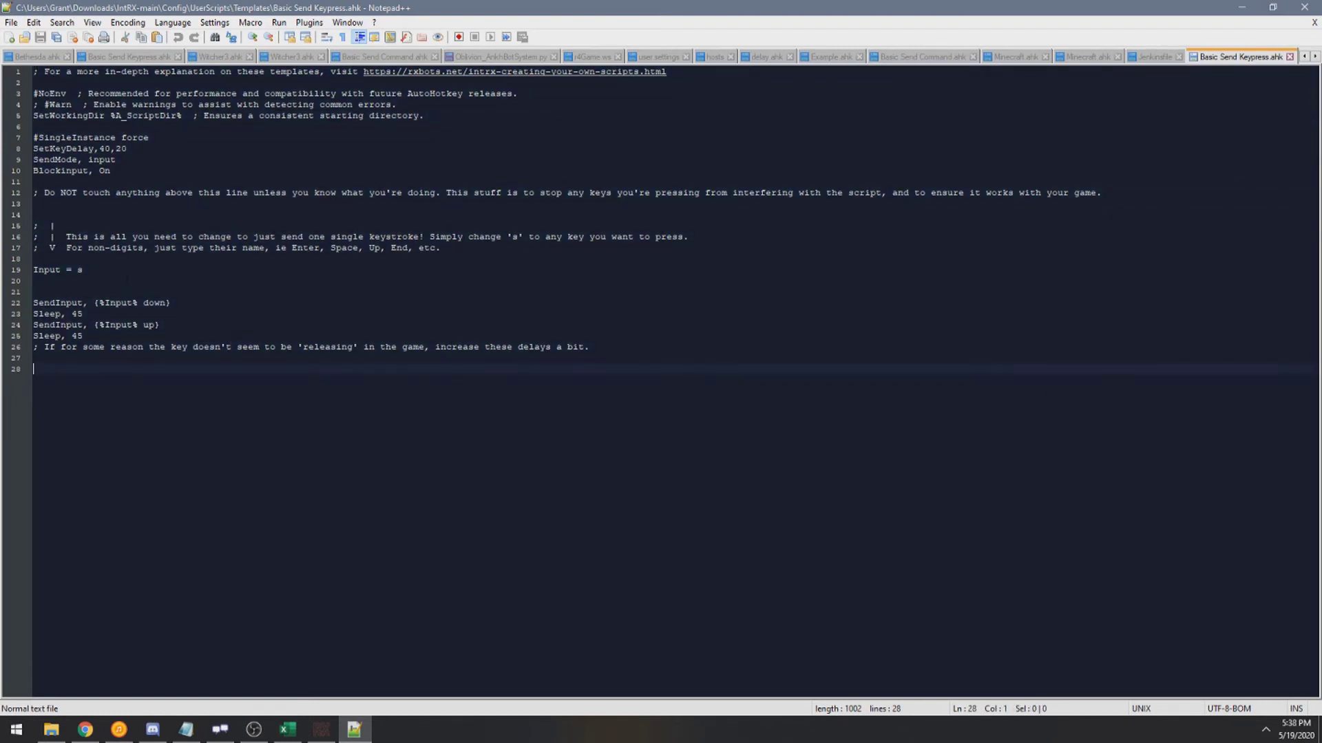
# Step: Set the key sent by the script to f on the Input line
pyautogui.click(86, 270)
pyautogui.moveTo(86, 270); pyautogui.dragTo(33, 270)
pyautogui.click(82, 269)
pyautogui.press('BackSpace')
pyautogui.write('f')
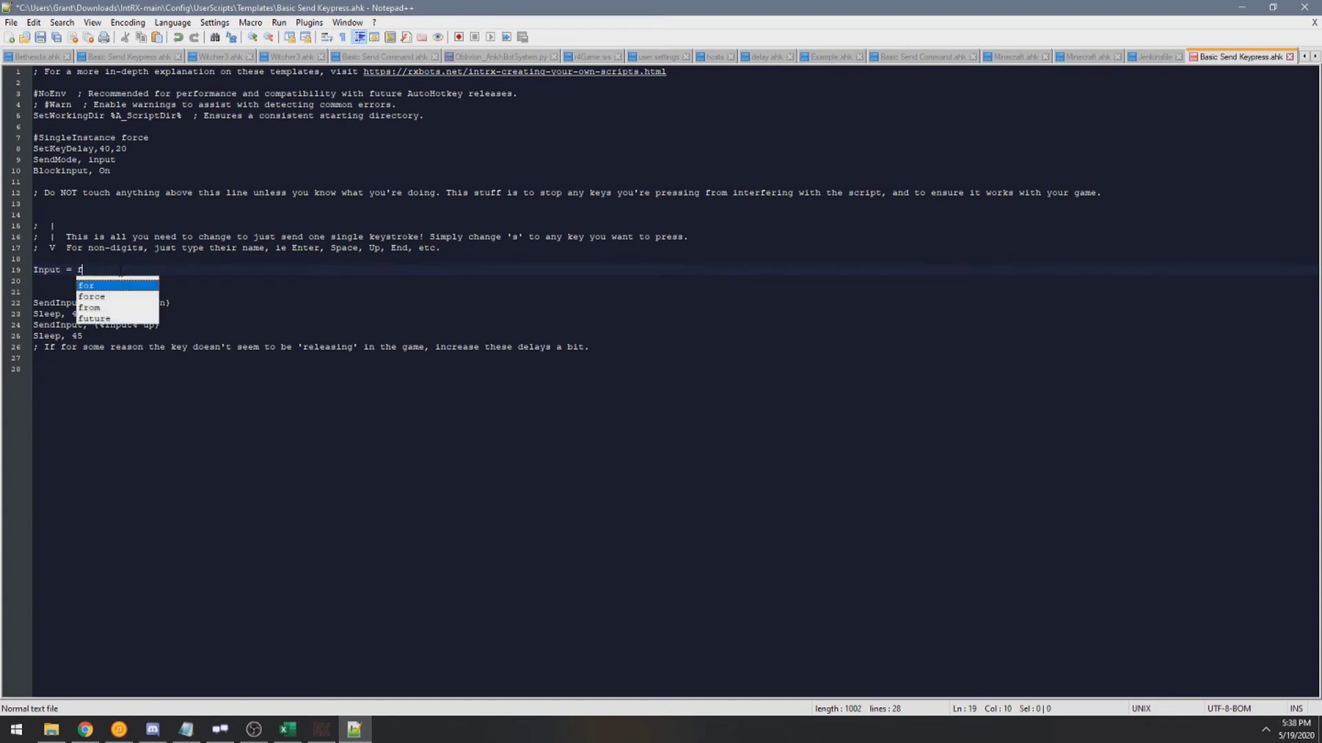
pyautogui.press('Escape')
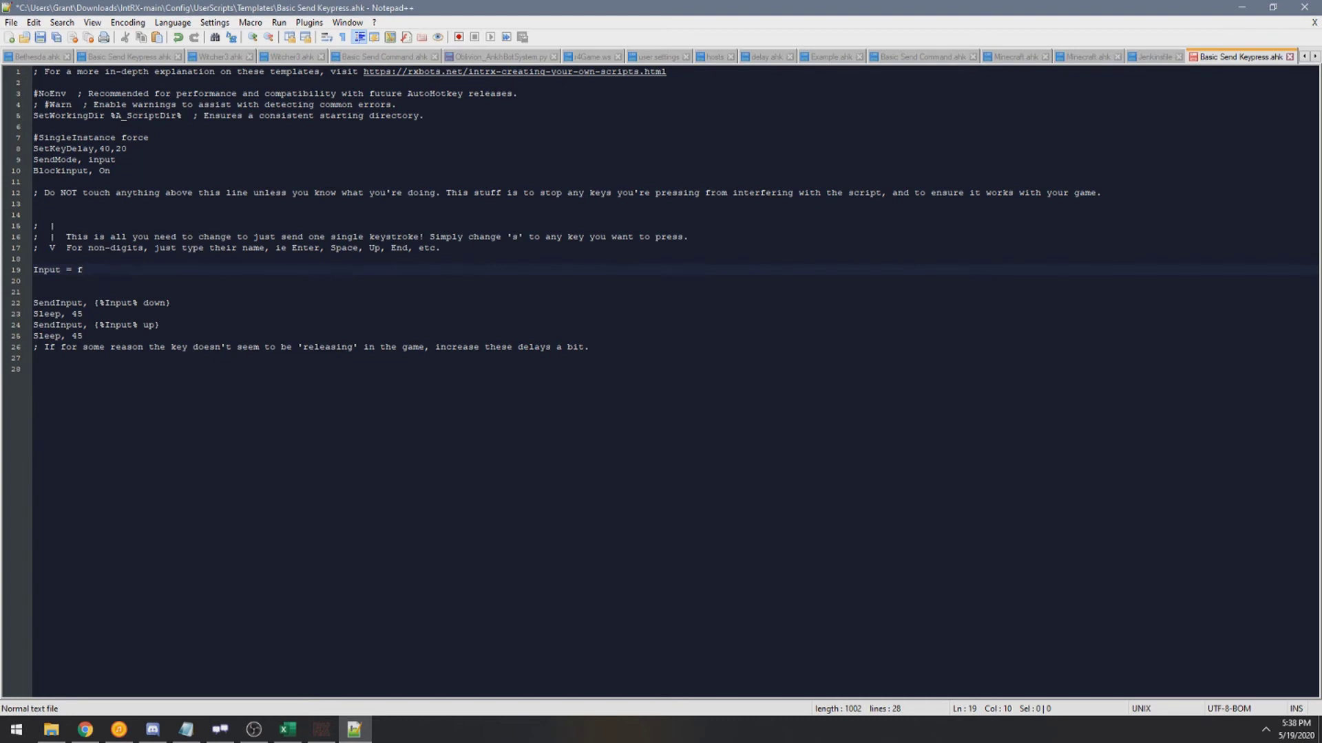
# Step: Examine the script's header and its SendInput down/up lines with the Sleep delays
pyautogui.moveTo(401, 257); pyautogui.dragTo(41, 69)
pyautogui.click(401, 226)
pyautogui.moveTo(34, 369); pyautogui.dragTo(34, 303)
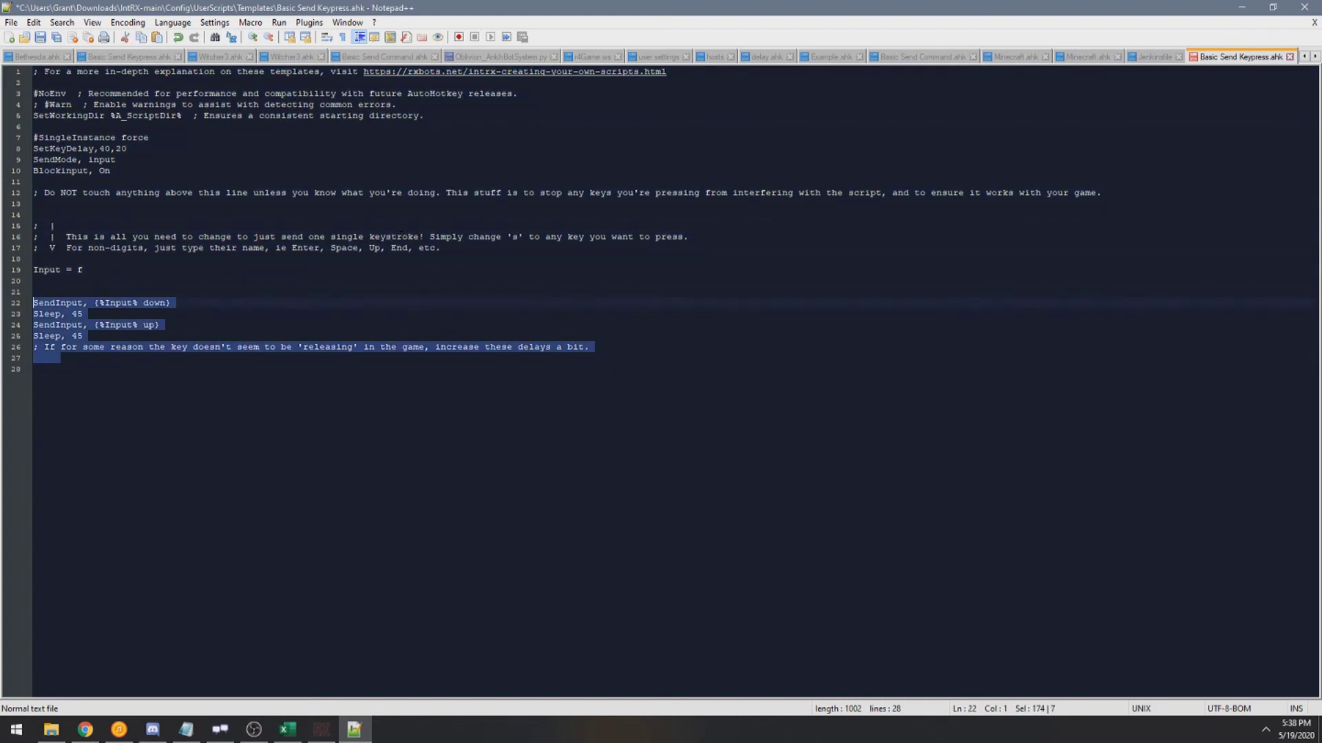
pyautogui.click(41, 280)
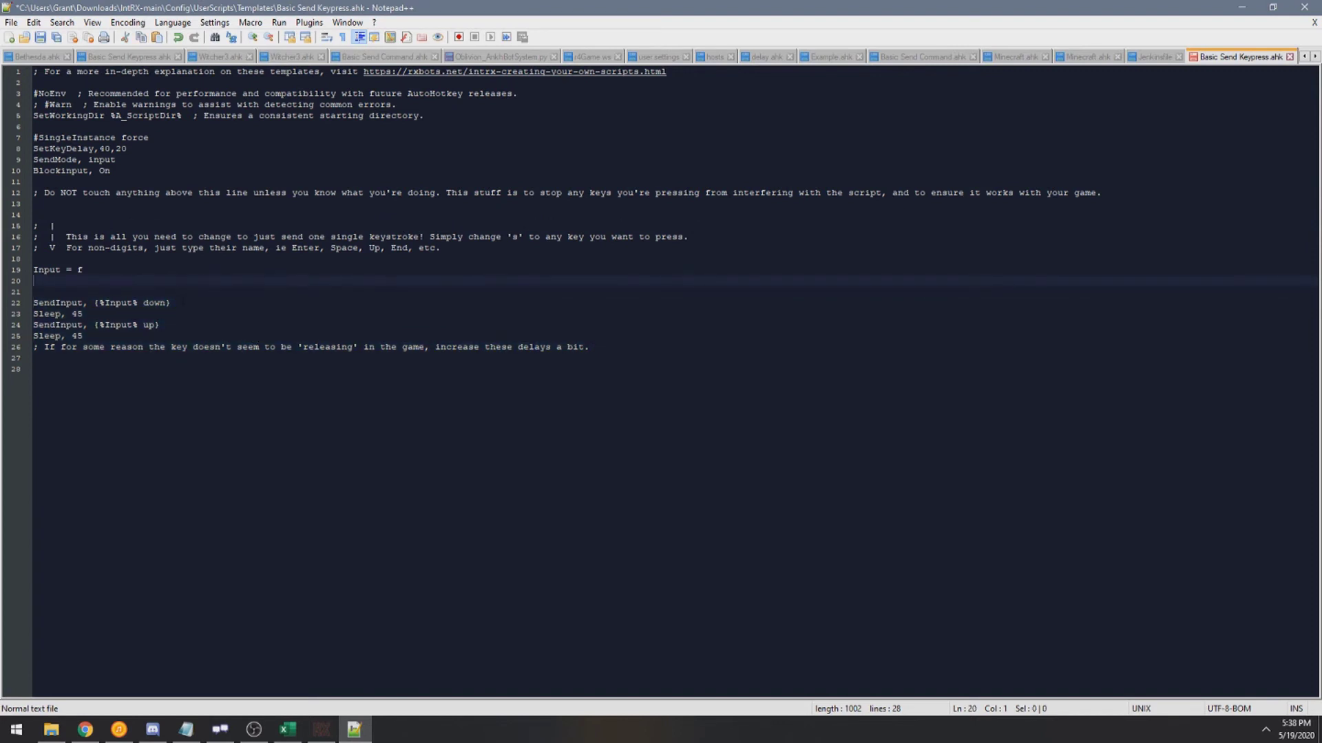
pyautogui.moveTo(94, 303); pyautogui.dragTo(33, 314)
pyautogui.moveTo(160, 325); pyautogui.dragTo(88, 325)
pyautogui.click(245, 336)
pyautogui.hotkey('ctrl', 'shift', 'Left')
pyautogui.click(82, 314)
# Step: Save and close the edited script, and compile Basic Send Keypress.ahk into an executable
pyautogui.hotkey('ctrl', 's')
pyautogui.click(1304, 6)
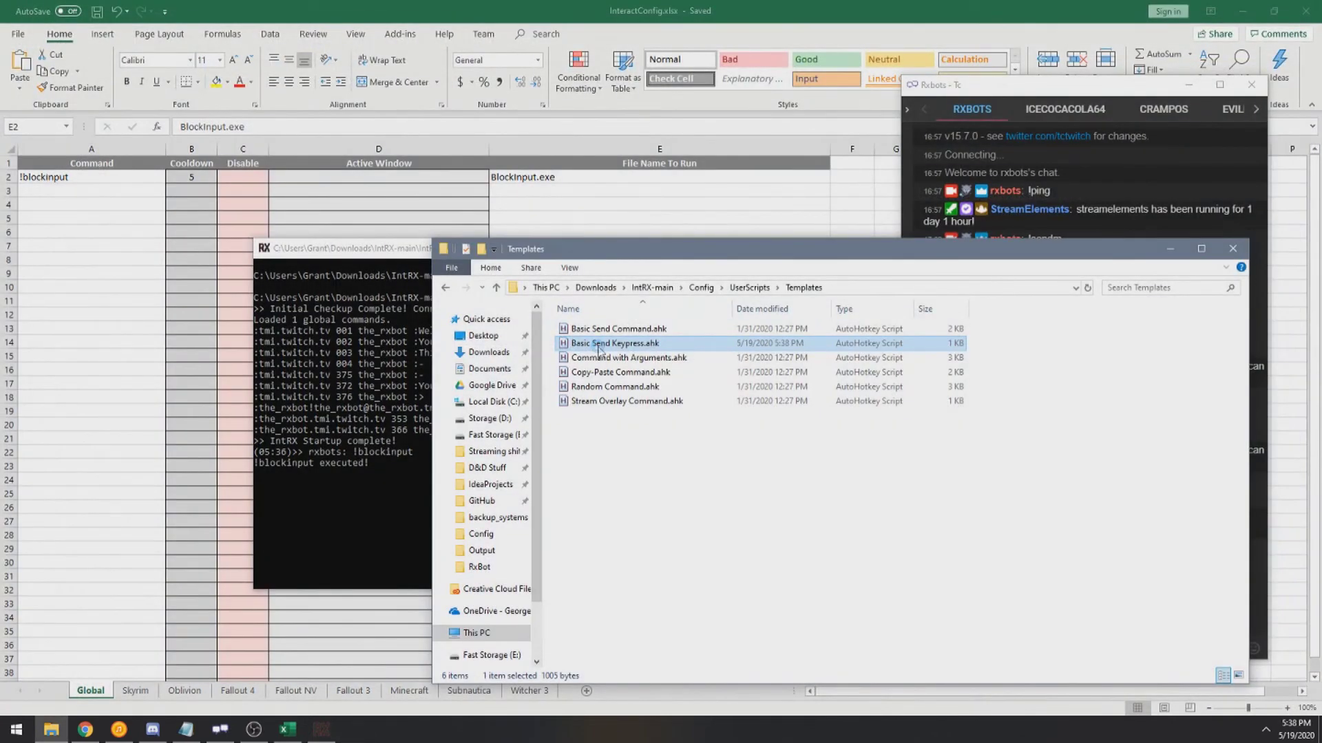
pyautogui.rightClick(599, 350)
pyautogui.click(774, 548)
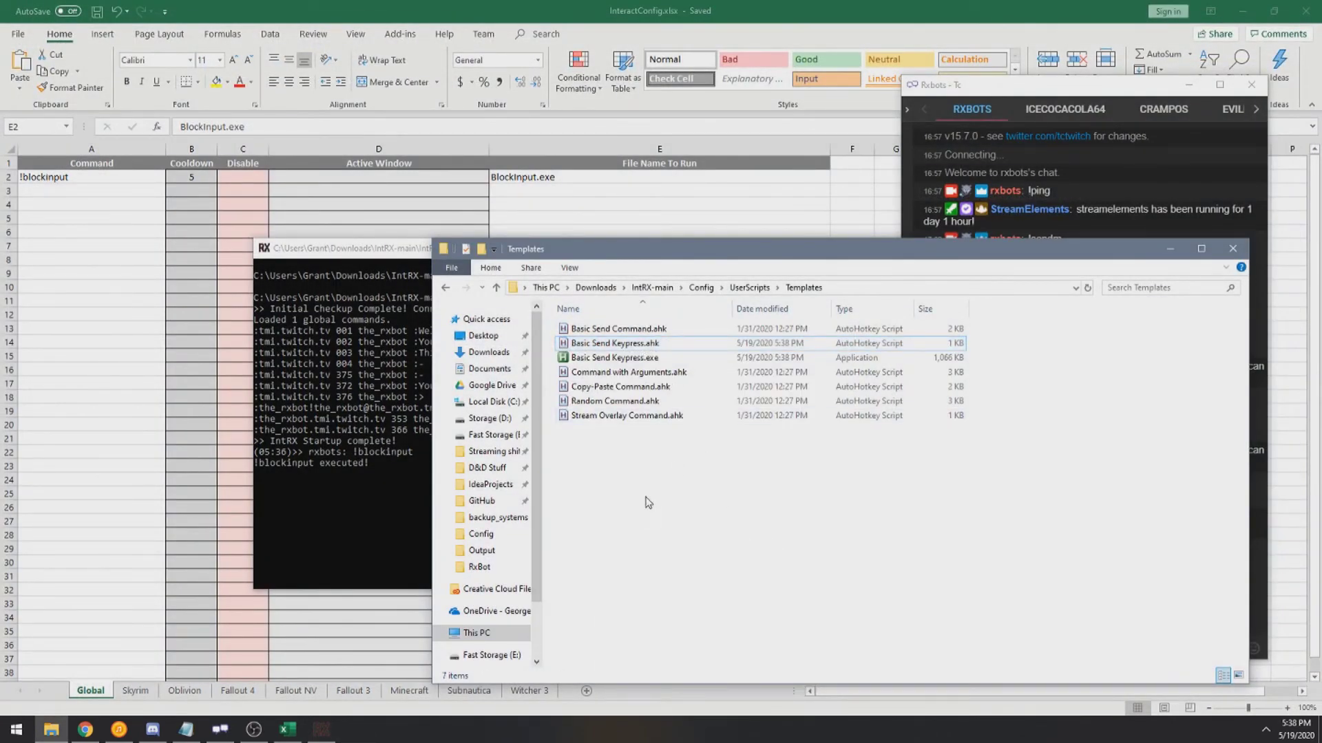
# Step: Put the compiled Basic Send Keypress.exe into the UserScripts folder
pyautogui.click(619, 358)
pyautogui.click(764, 296)
pyautogui.hotkey('ctrl', 'v')
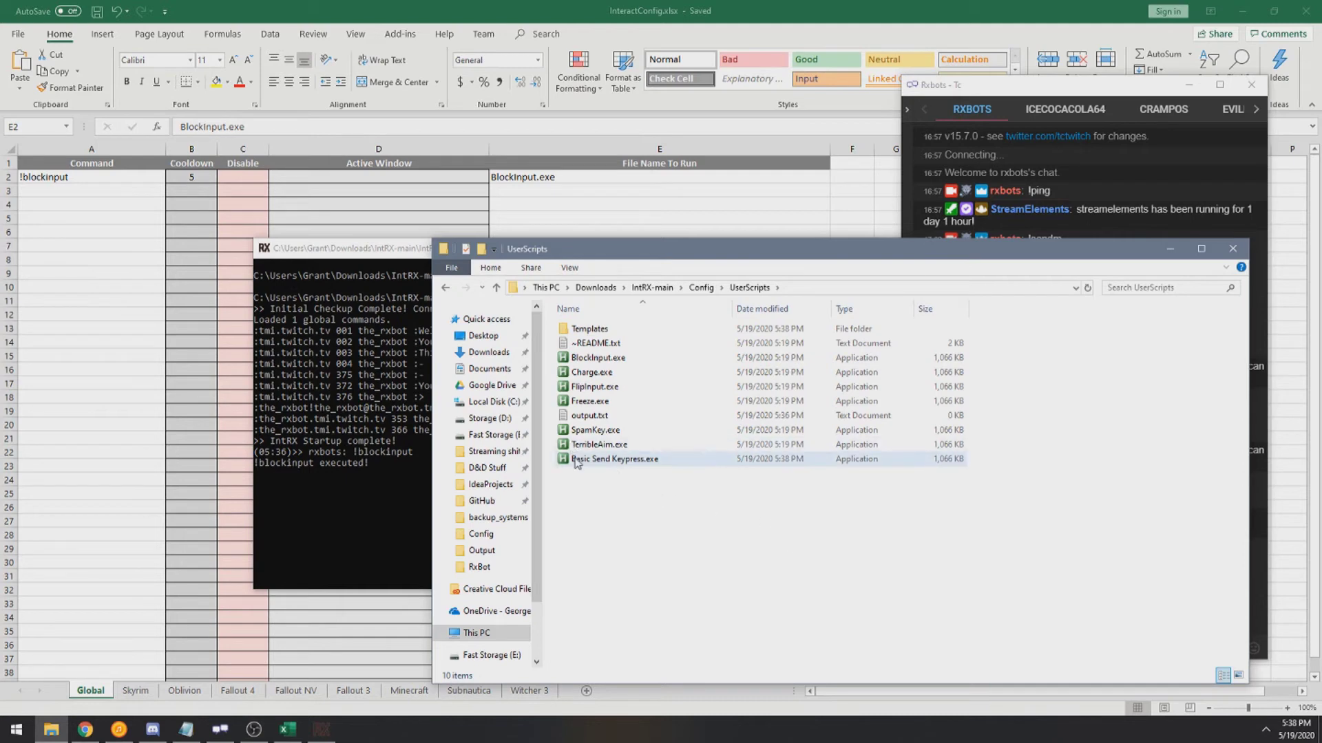
# Step: Rename Basic Send Keypress.exe in the UserScripts folder to send_f.exe
pyautogui.doubleClick(619, 459)
pyautogui.rightClick(577, 459)
pyautogui.click(605, 431)
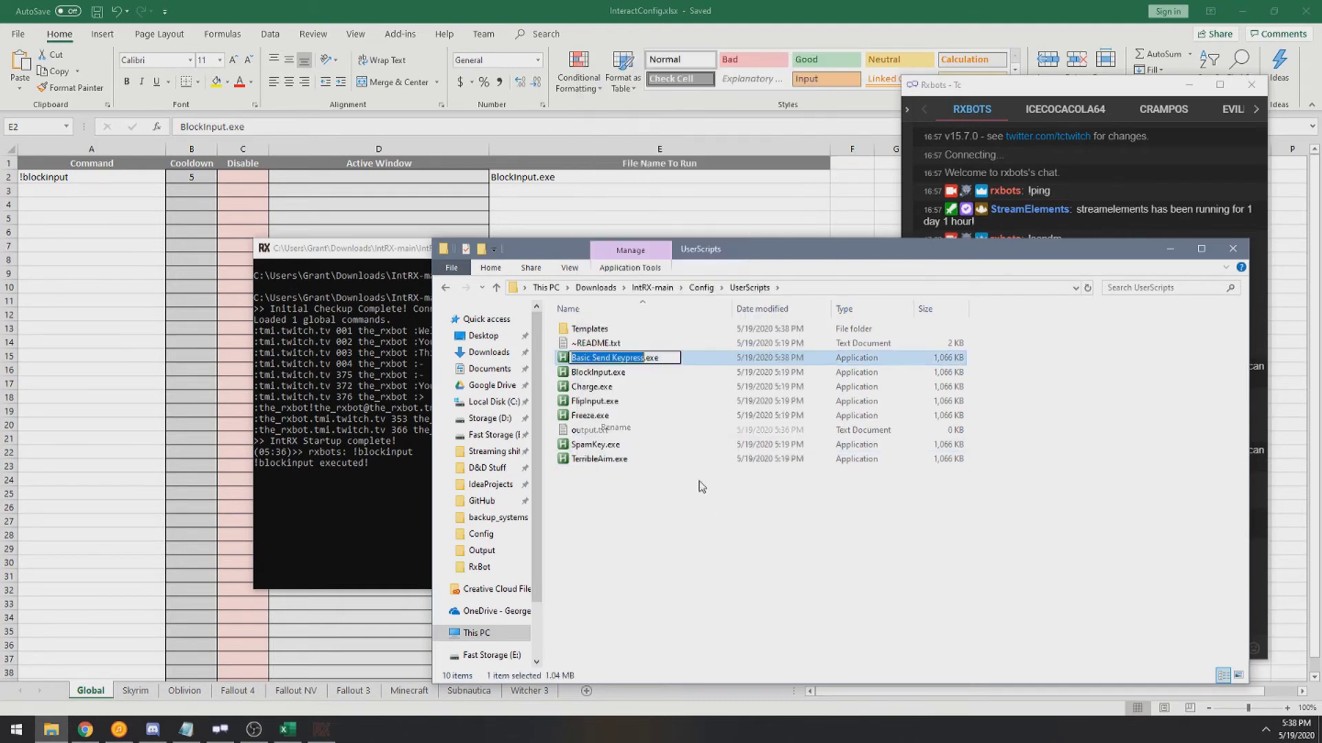
pyautogui.write('send_f')
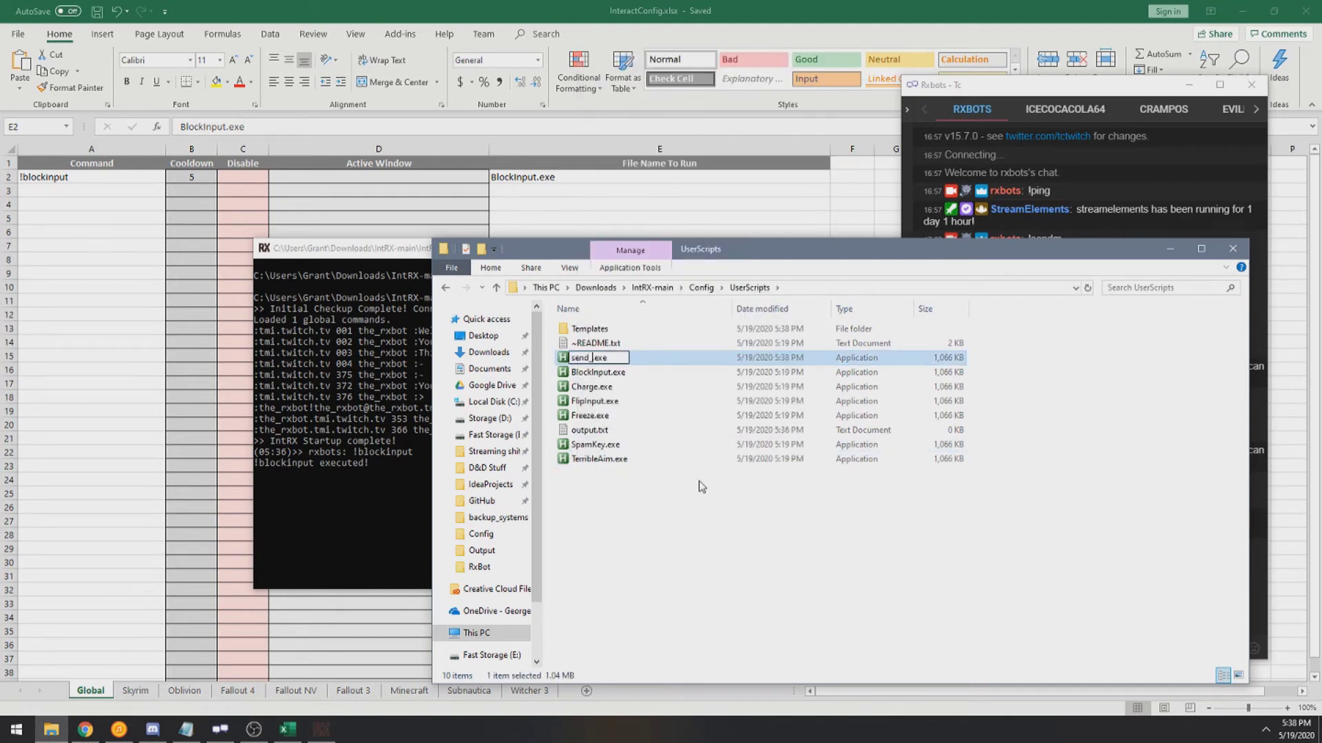
pyautogui.click(700, 481)
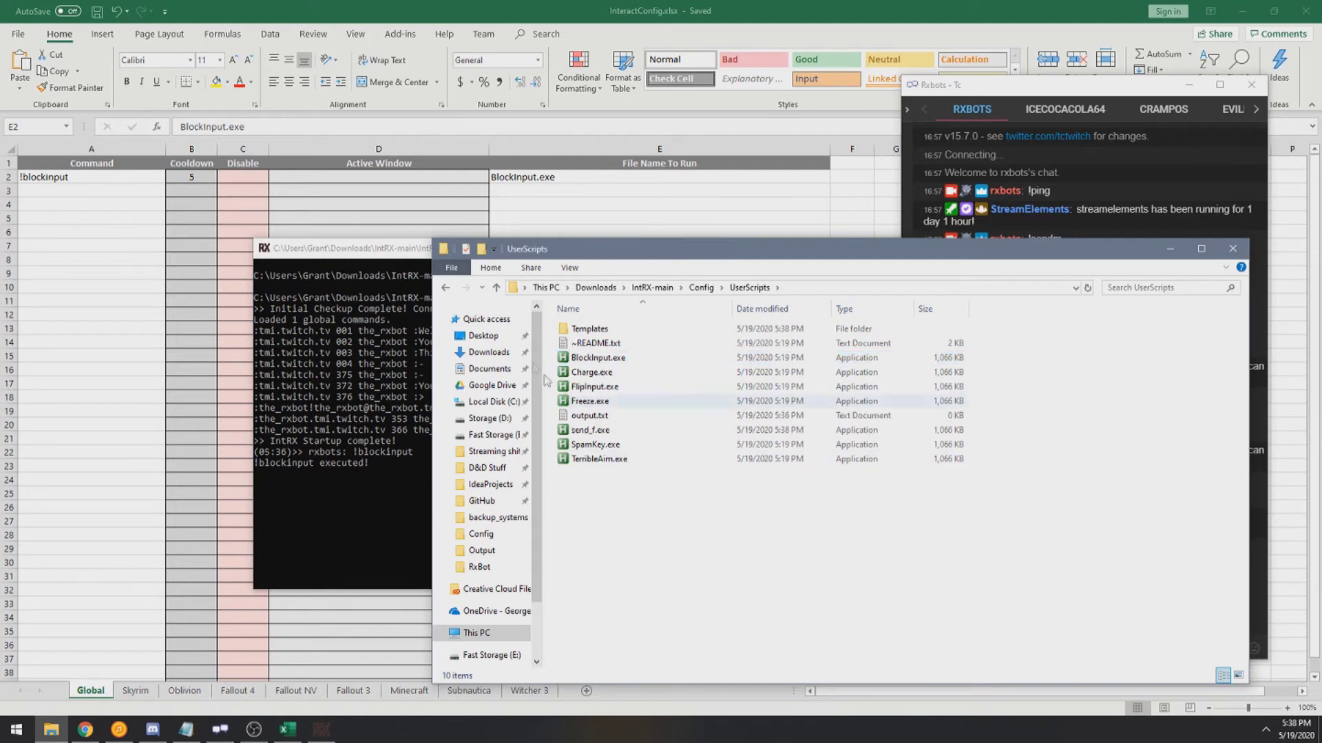
# Step: Add the command !pressf to row 3 of the Global sheet with send_f.exe as its file to run, and save
pyautogui.click(93, 199)
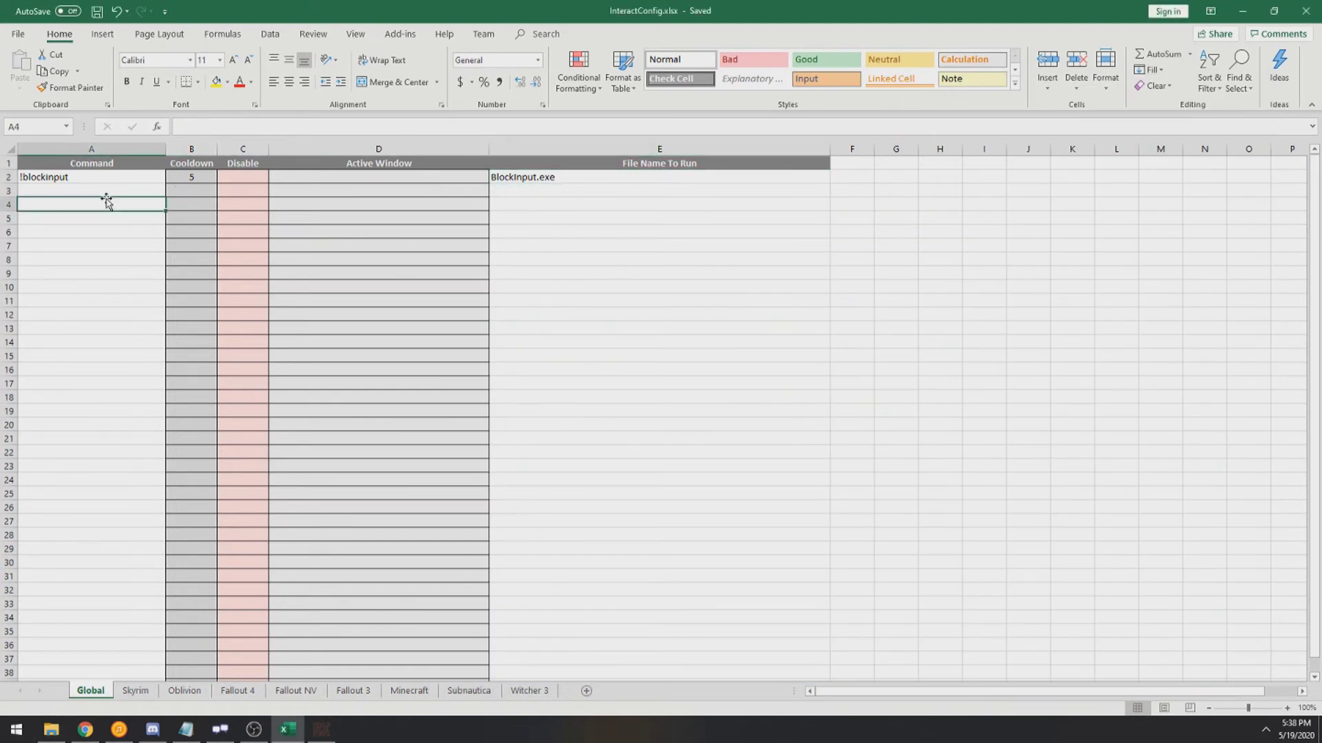
pyautogui.write('!pressf')
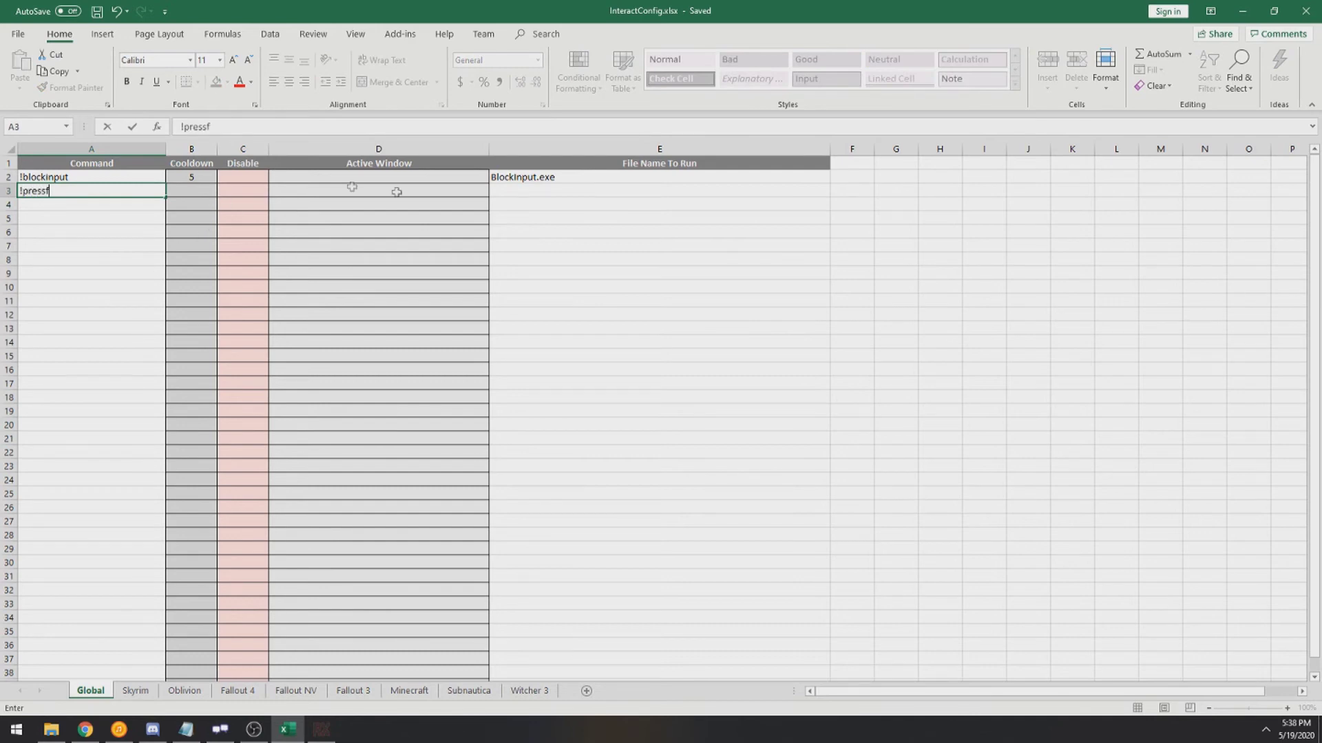
pyautogui.press('Return')
pyautogui.click(555, 192)
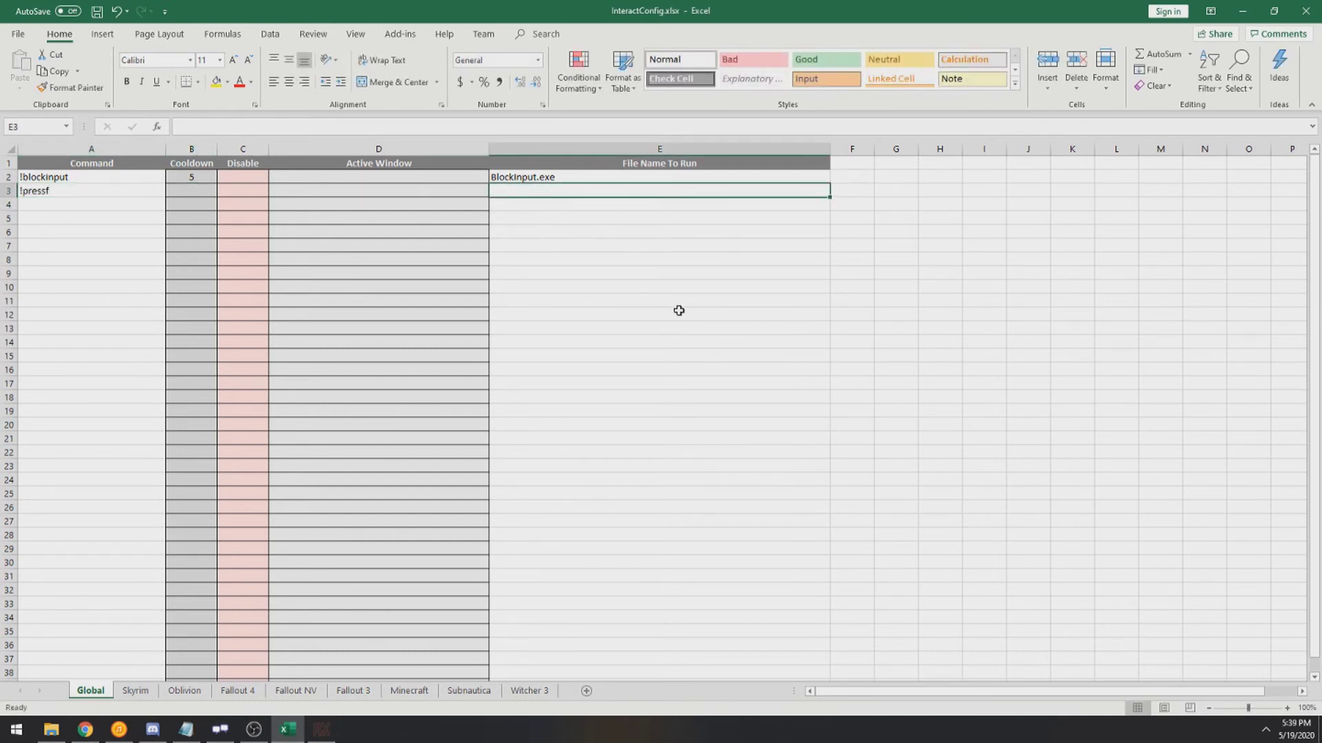
pyautogui.write('send_f.exe')
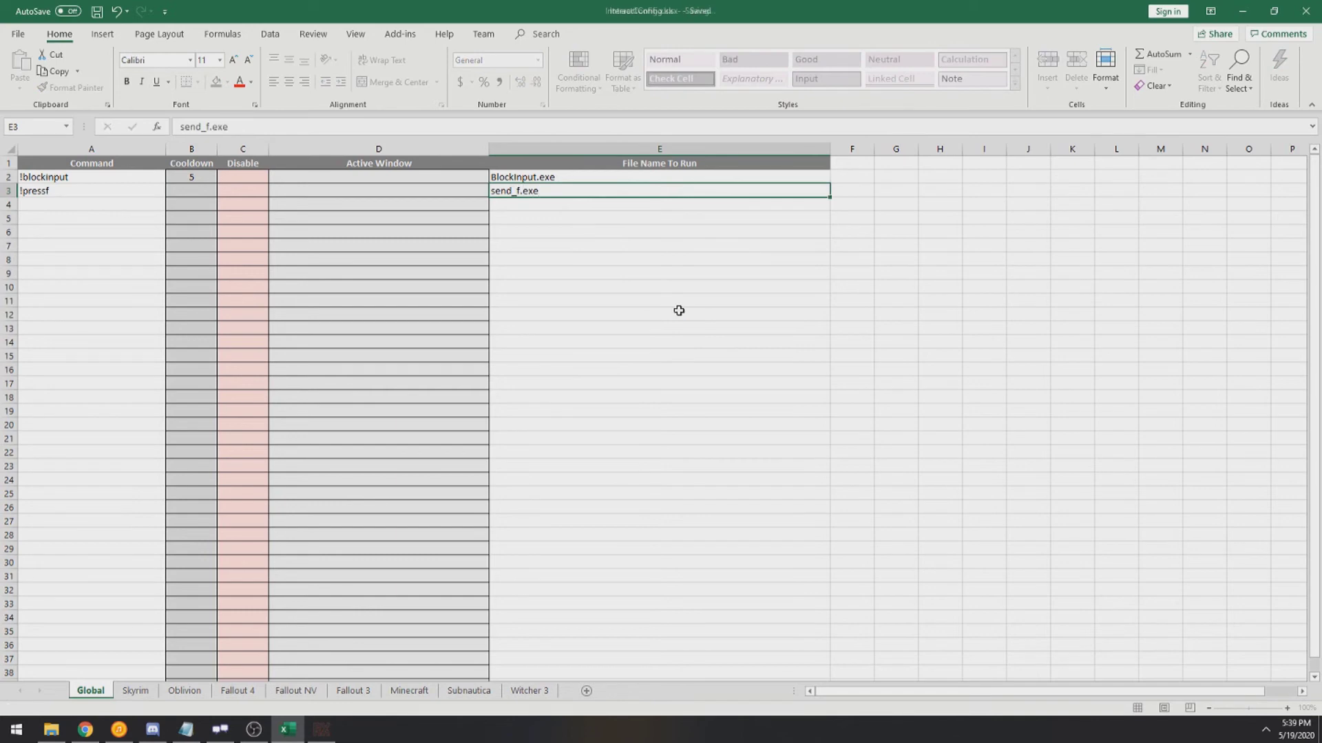
pyautogui.hotkey('ctrl', 'Return')
# Step: Restart the bot by running IntRX.exe from the IntRX-main folder, and check its loaded global commands line
pyautogui.hotkey('alt', 'Tab')
pyautogui.click(901, 250)
pyautogui.click(51, 730)
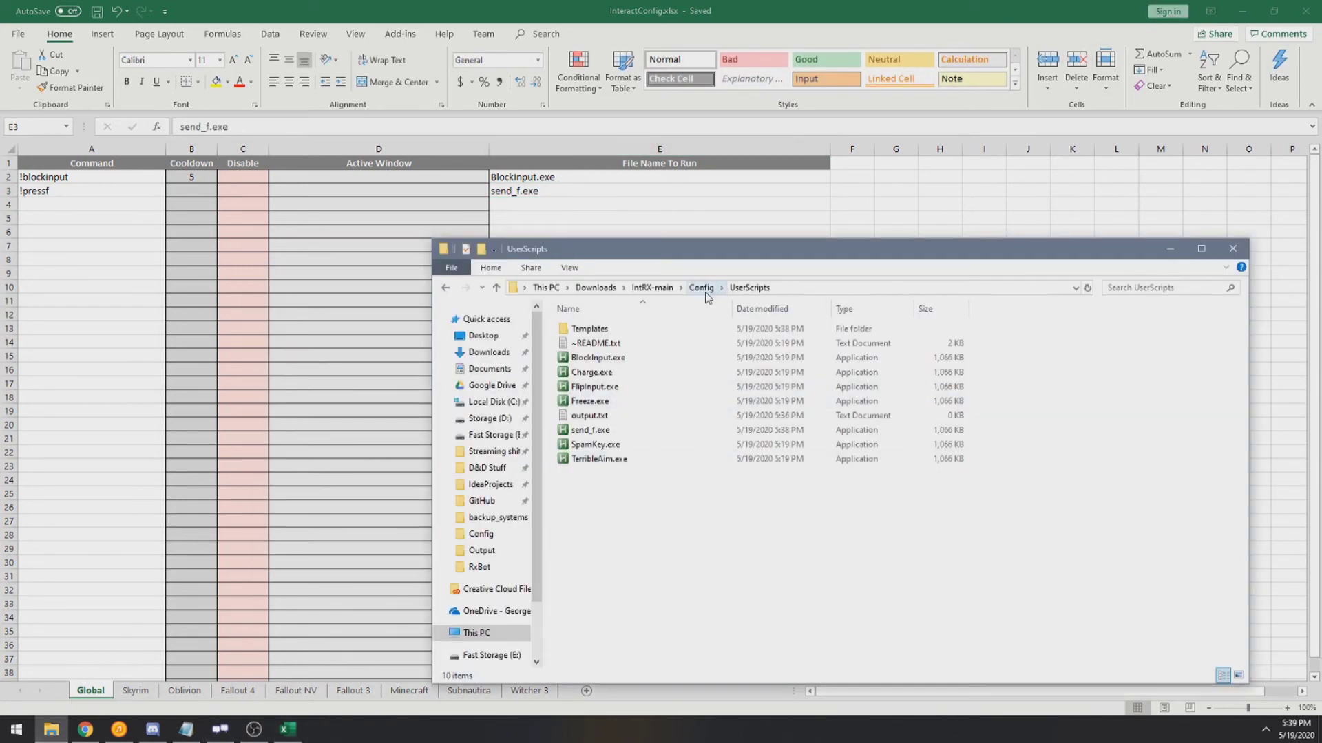
pyautogui.click(702, 288)
pyautogui.click(652, 288)
pyautogui.doubleClick(582, 389)
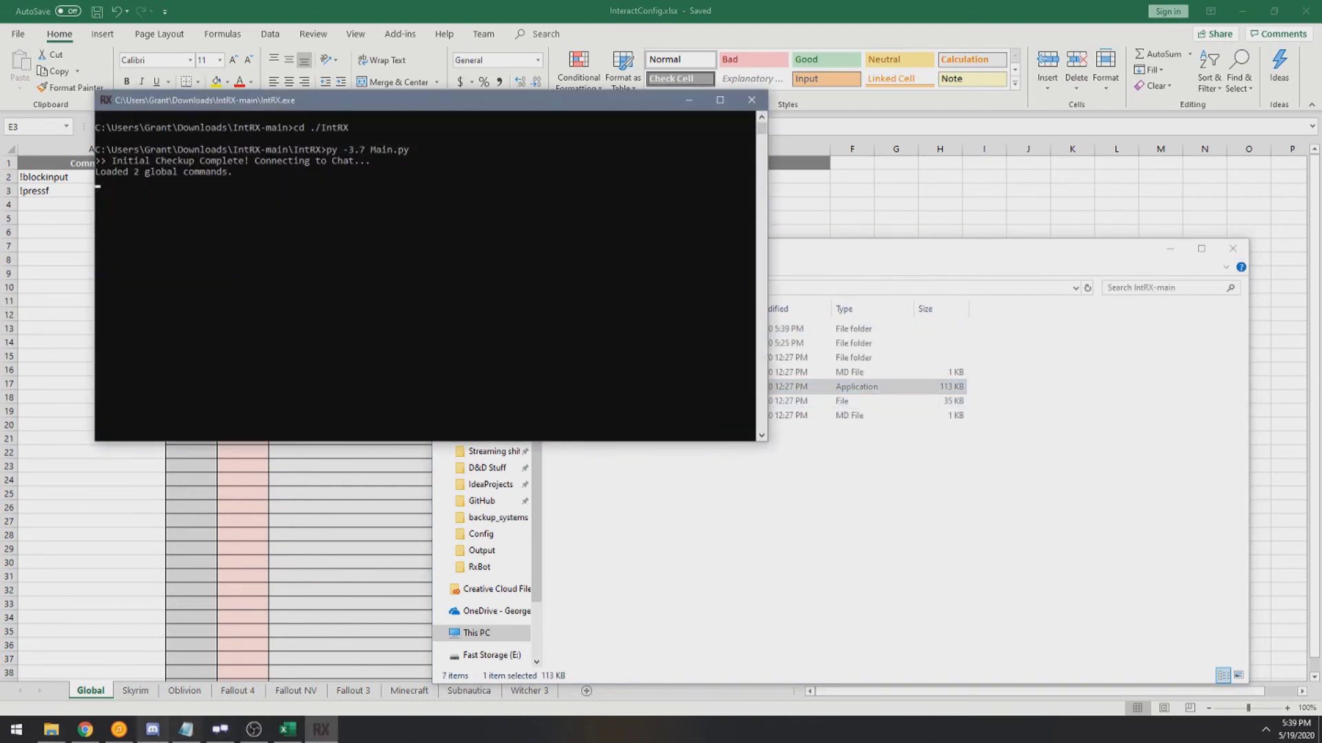
pyautogui.moveTo(240, 177); pyautogui.dragTo(96, 173)
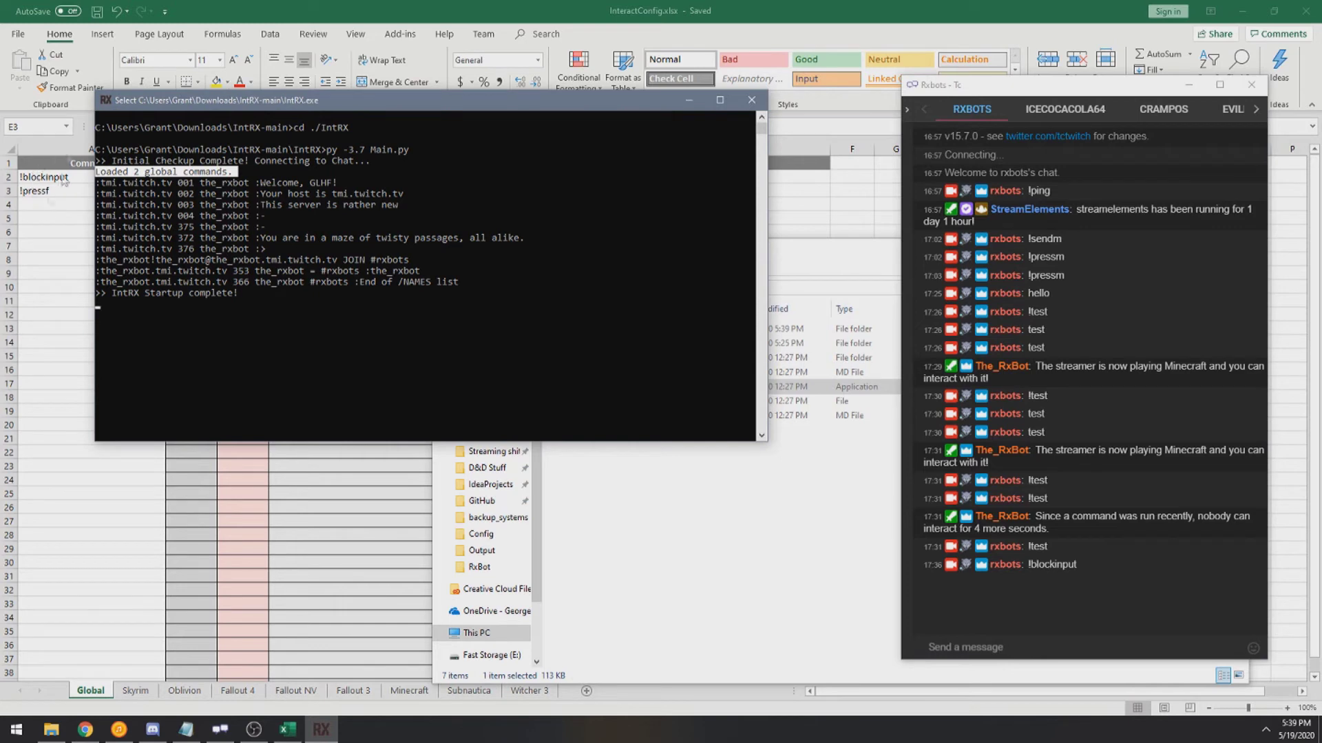
# Step: Send !pressf in the Twitch chat and place the cursor in the message box to test the keypress
pyautogui.click(1019, 643)
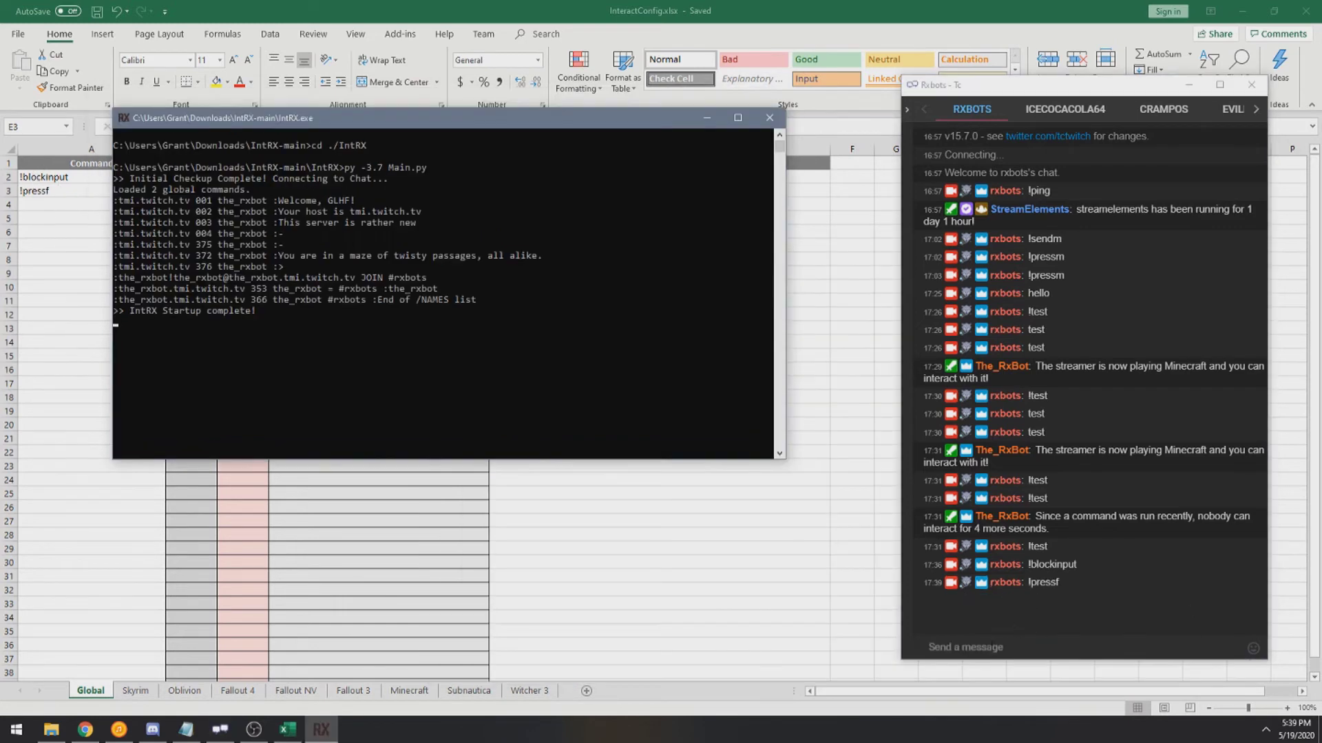
pyautogui.write('!pressf')
pyautogui.press('Return')
pyautogui.write('!')
pyautogui.hotkey('ctrl', 'a')
pyautogui.click(1033, 647)
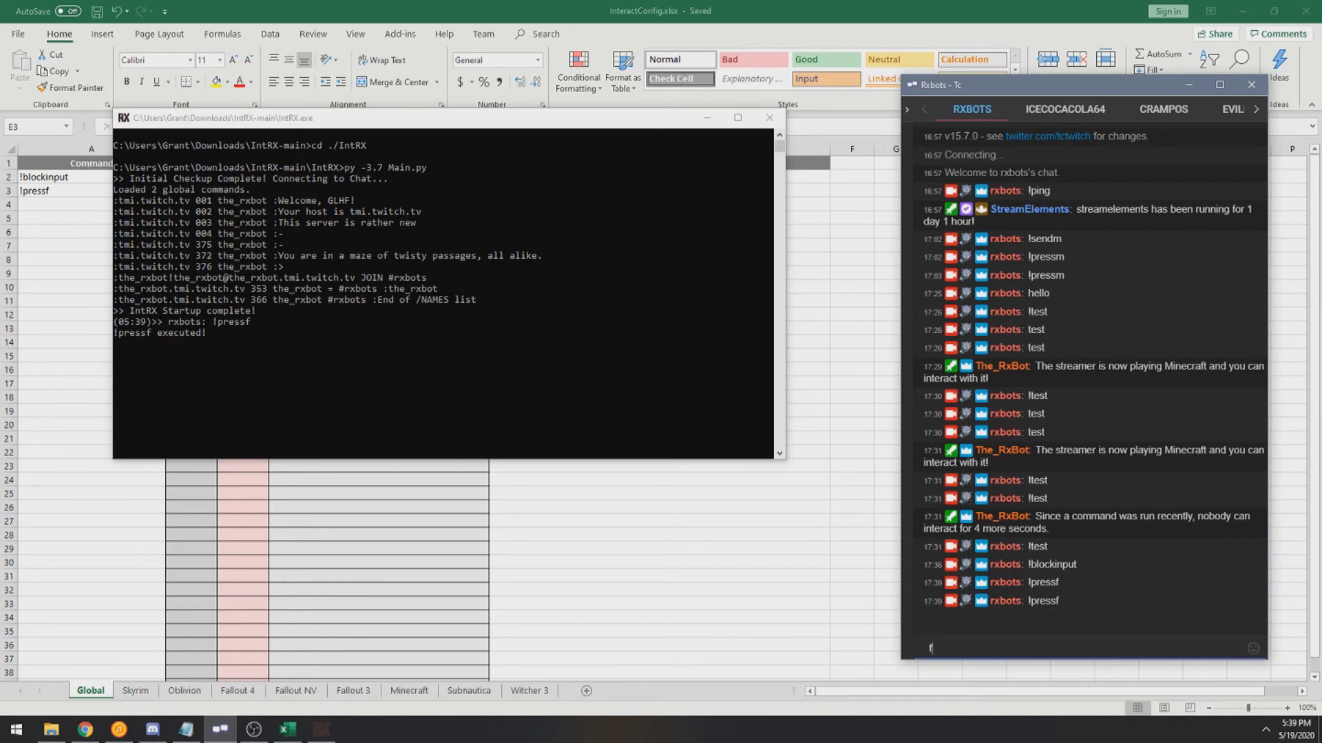
# Step: Clear the f from the chat message box and close the IntRX console
pyautogui.click(186, 730)
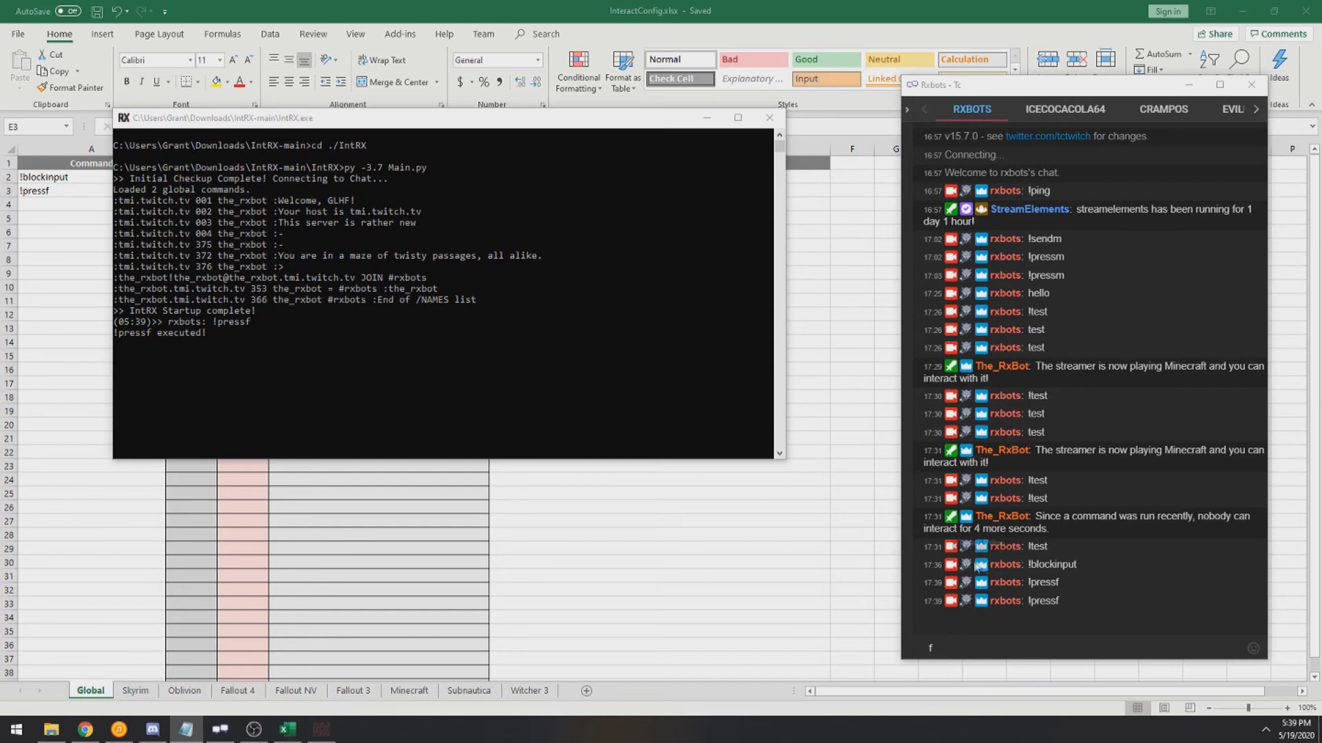
pyautogui.hotkey('alt', 'Tab')
pyautogui.press('BackSpace')
pyautogui.click(628, 336)
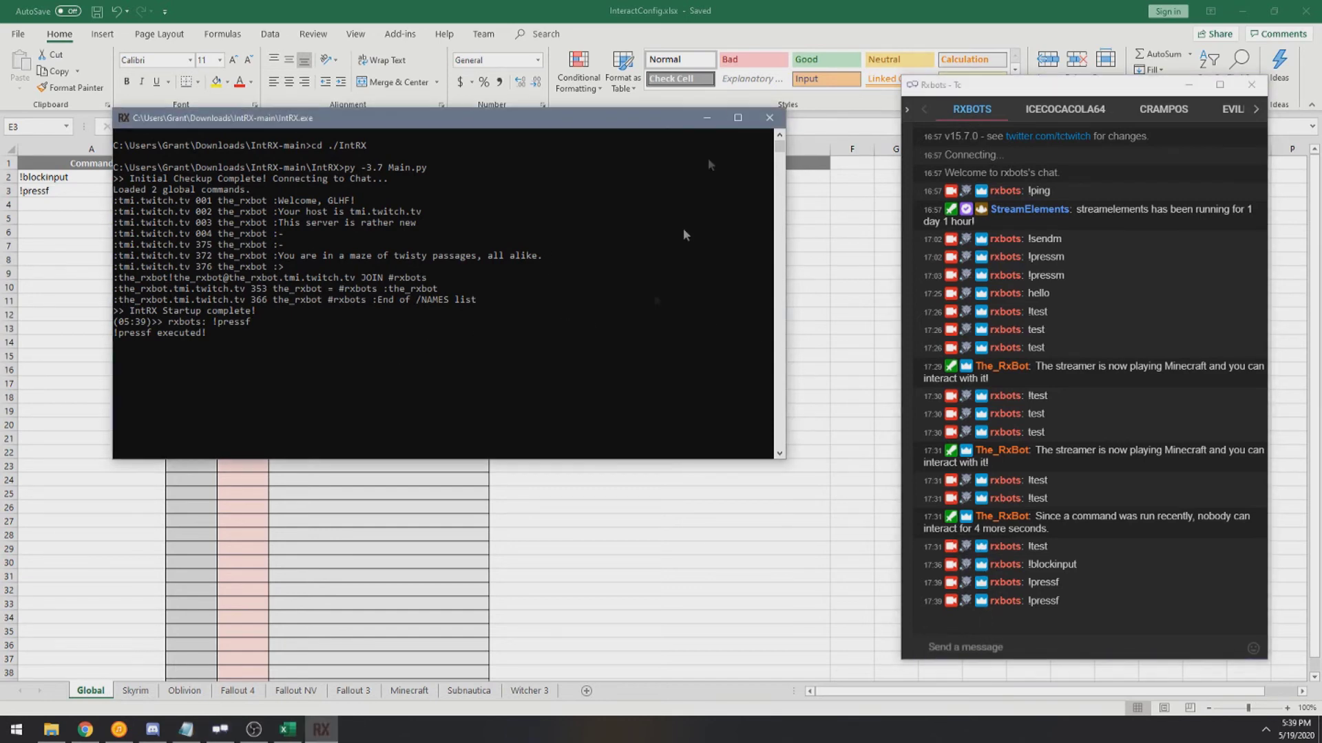
pyautogui.click(770, 118)
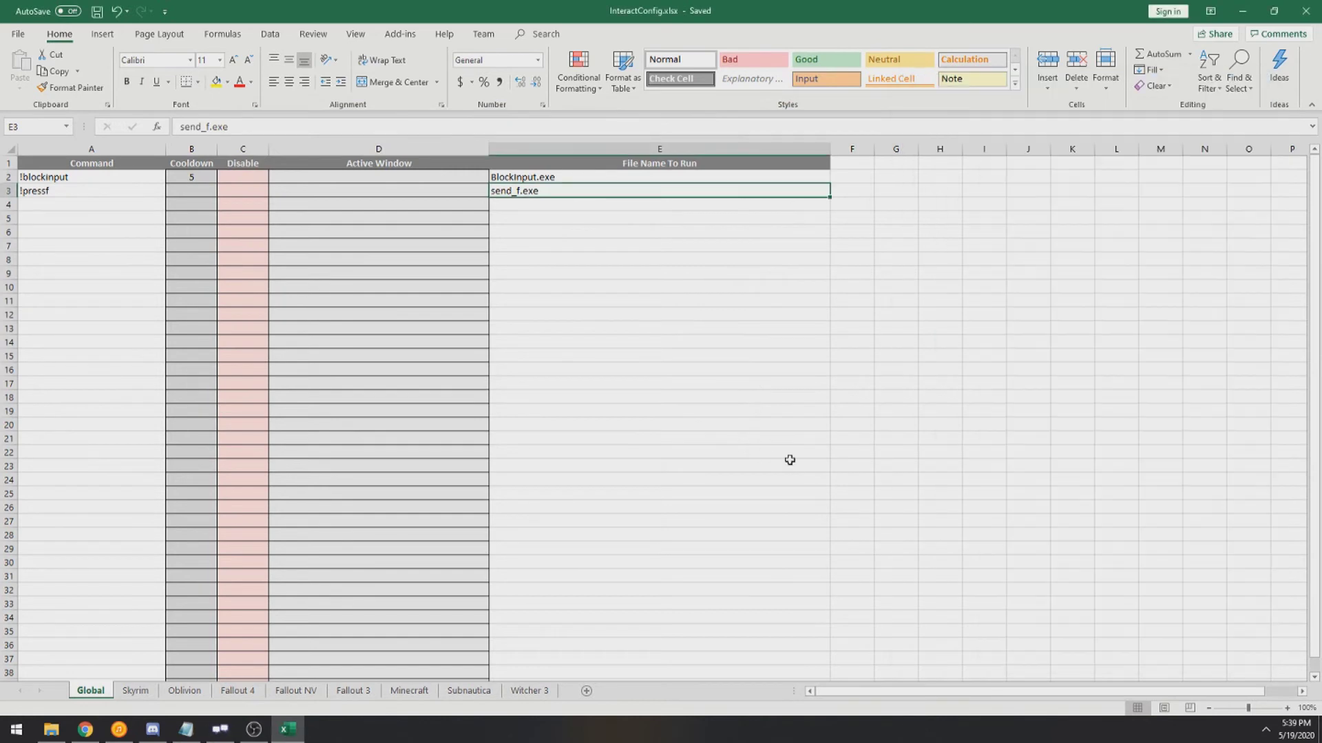
# Step: Launch Streamlabs Chatbot and close the InteractConfig workbook
pyautogui.press('super')
pyautogui.write('strea')
pyautogui.press('Return')
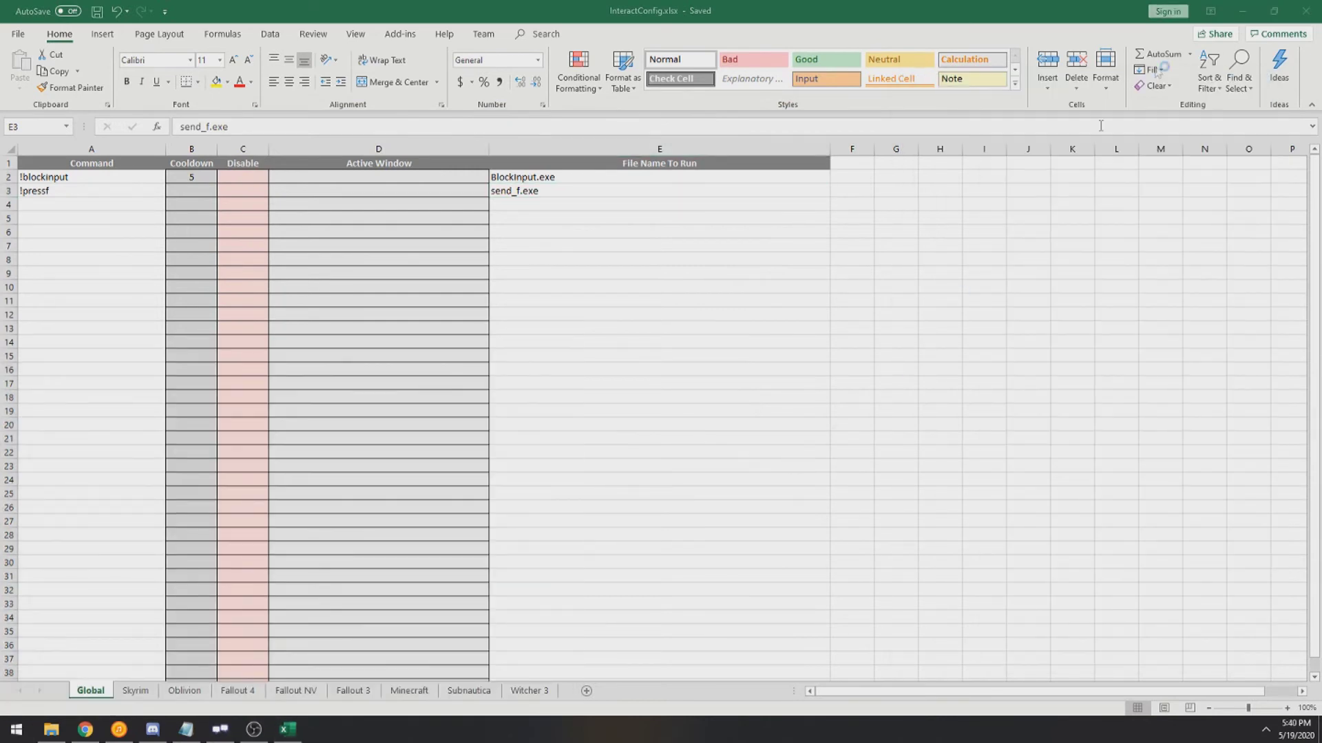
pyautogui.click(1306, 11)
# Step: Place the IntRX-main folder window beside the chat window and open its Config folder
pyautogui.click(55, 731)
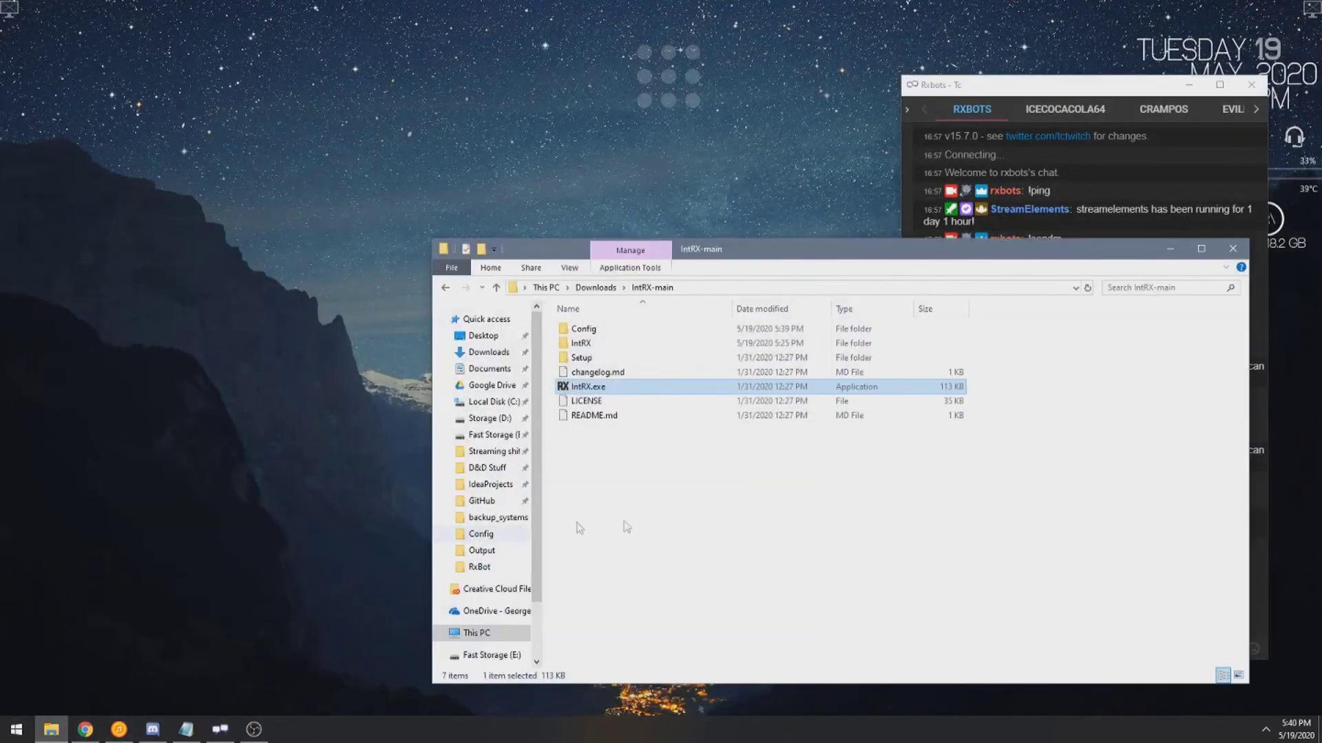
pyautogui.moveTo(688, 252); pyautogui.dragTo(321, 178)
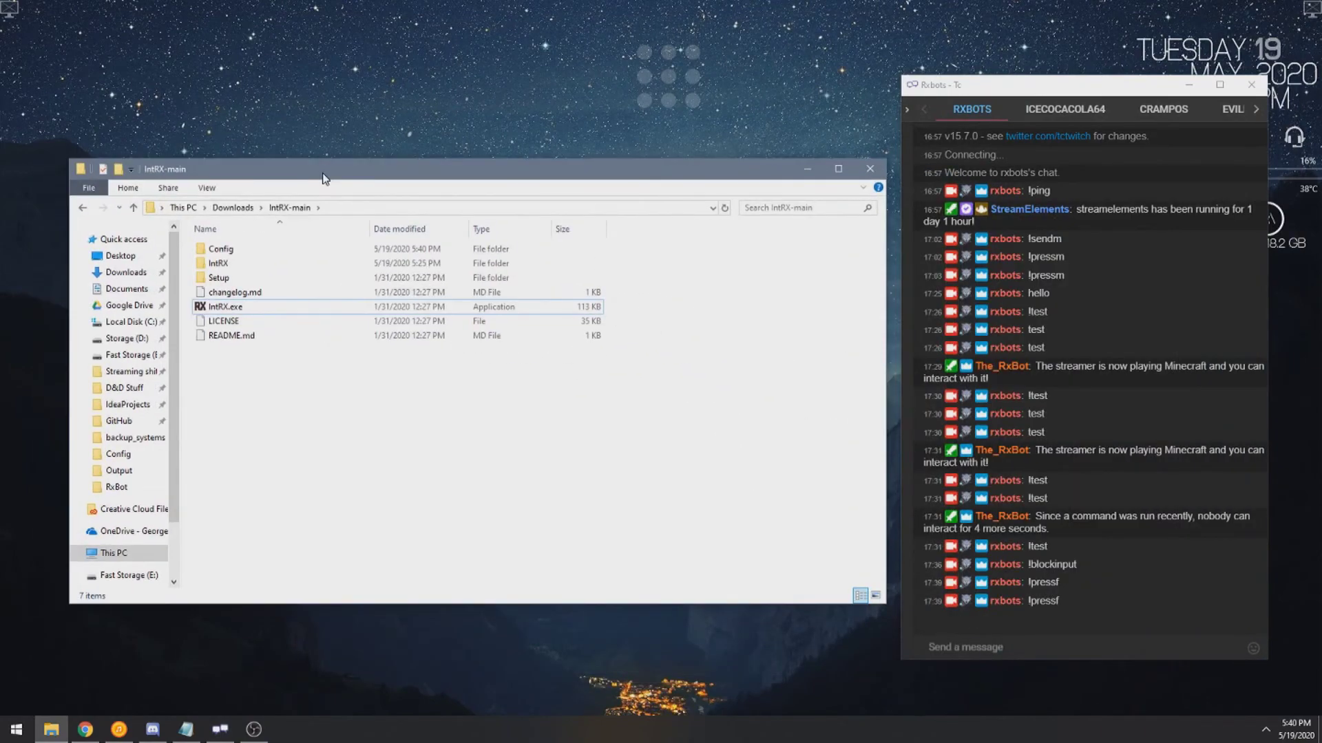
pyautogui.doubleClick(234, 249)
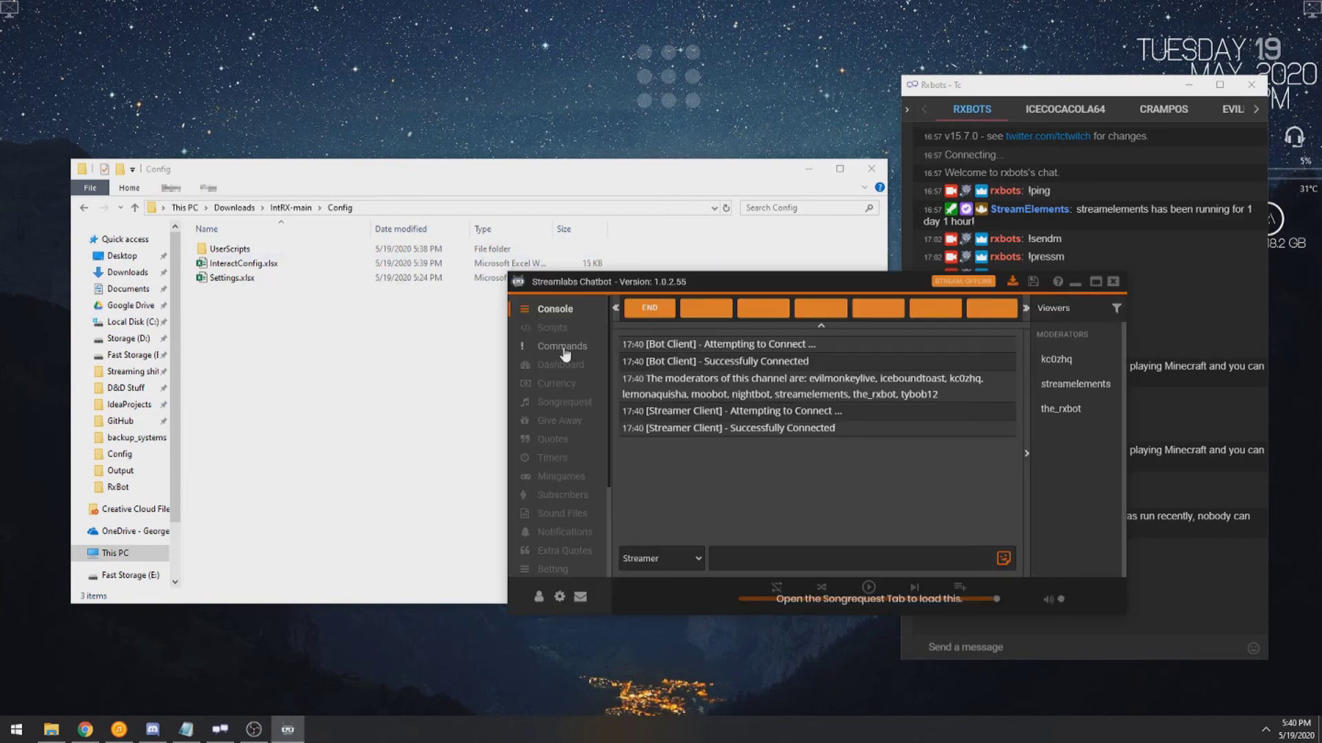
# Step: Show the Commands list in Streamlabs Chatbot, and open Settings.xlsx from the Config folder
pyautogui.click(561, 346)
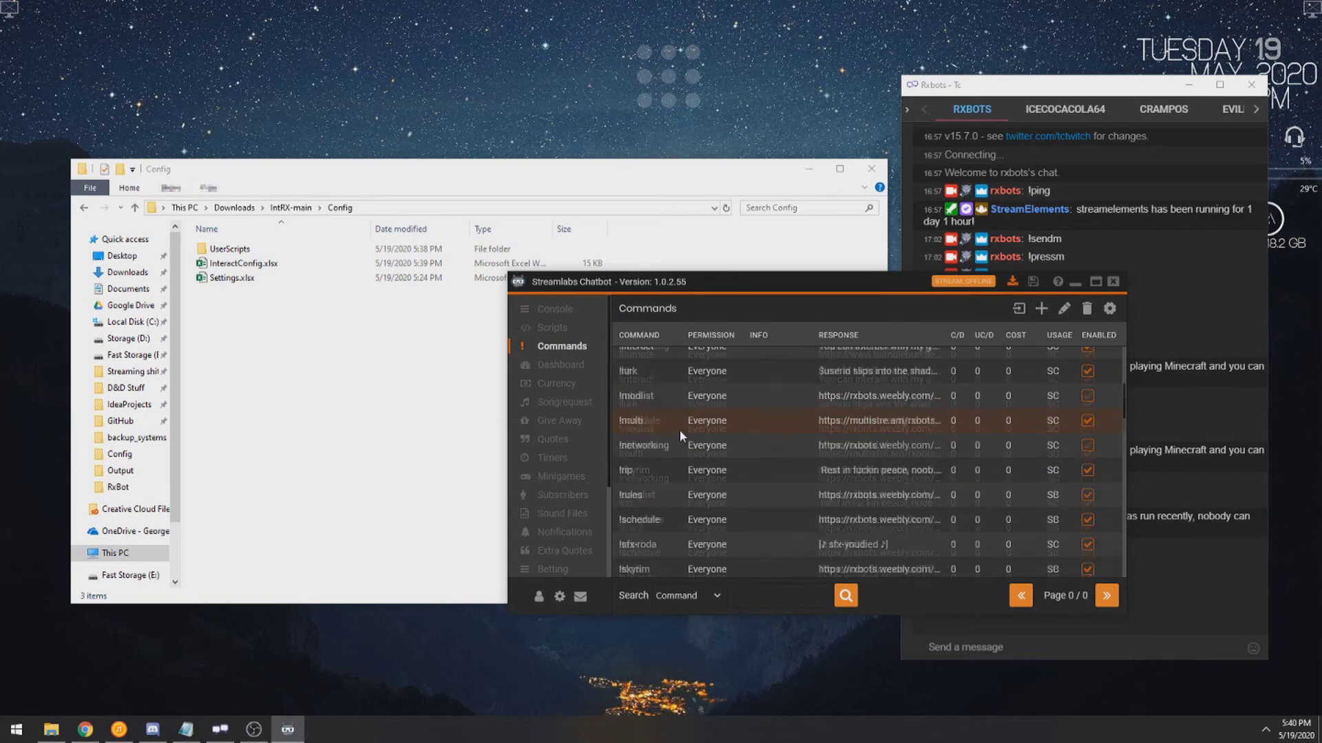
pyautogui.click(356, 428)
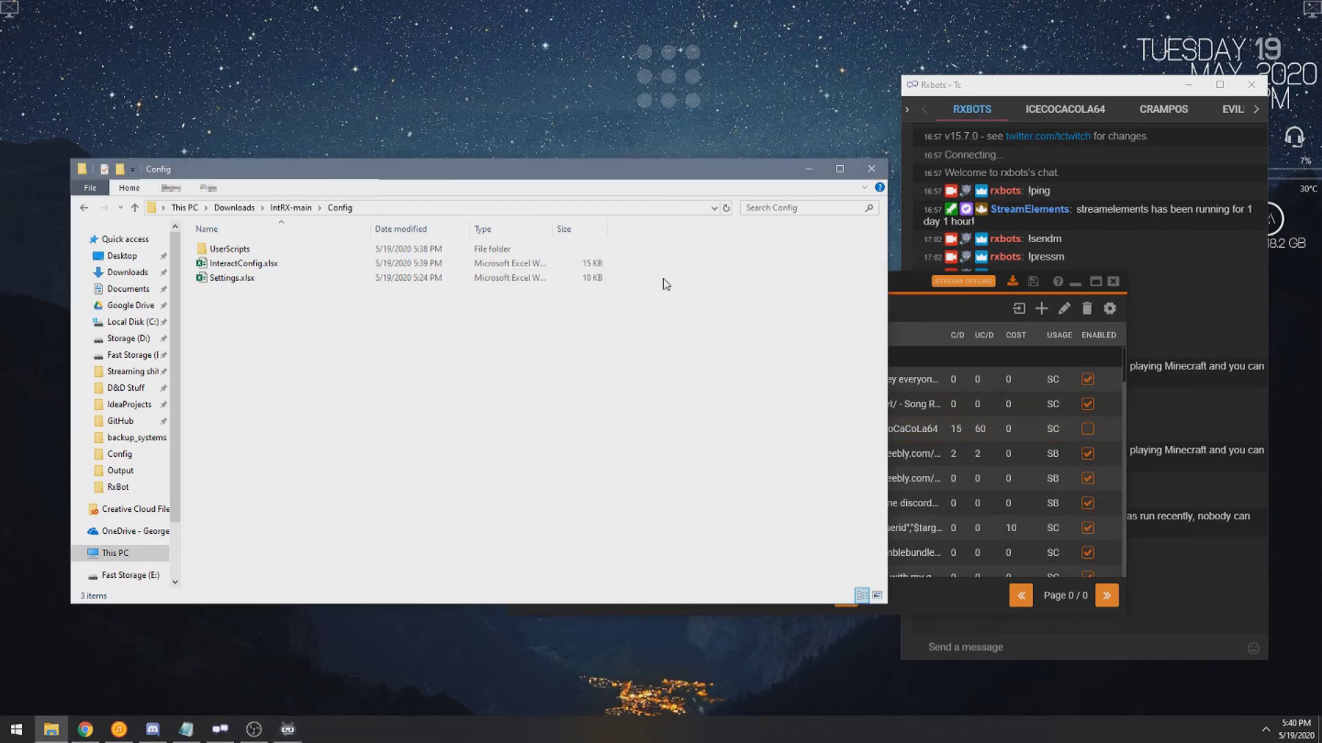
pyautogui.doubleClick(242, 278)
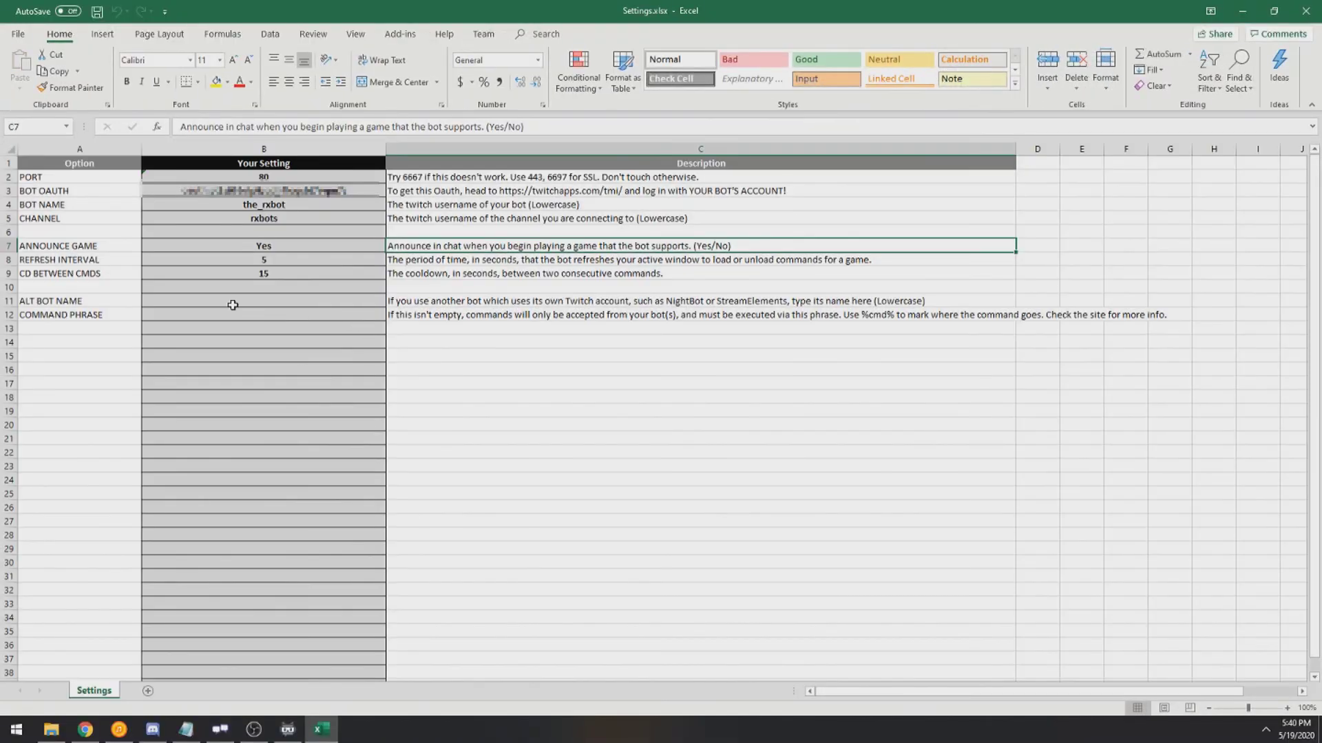
# Step: Examine the ALT BOT NAME and COMMAND PHRASE settings with their descriptions, and bring up the Twitch chat
pyautogui.click(232, 303)
pyautogui.moveTo(104, 304); pyautogui.dragTo(963, 316)
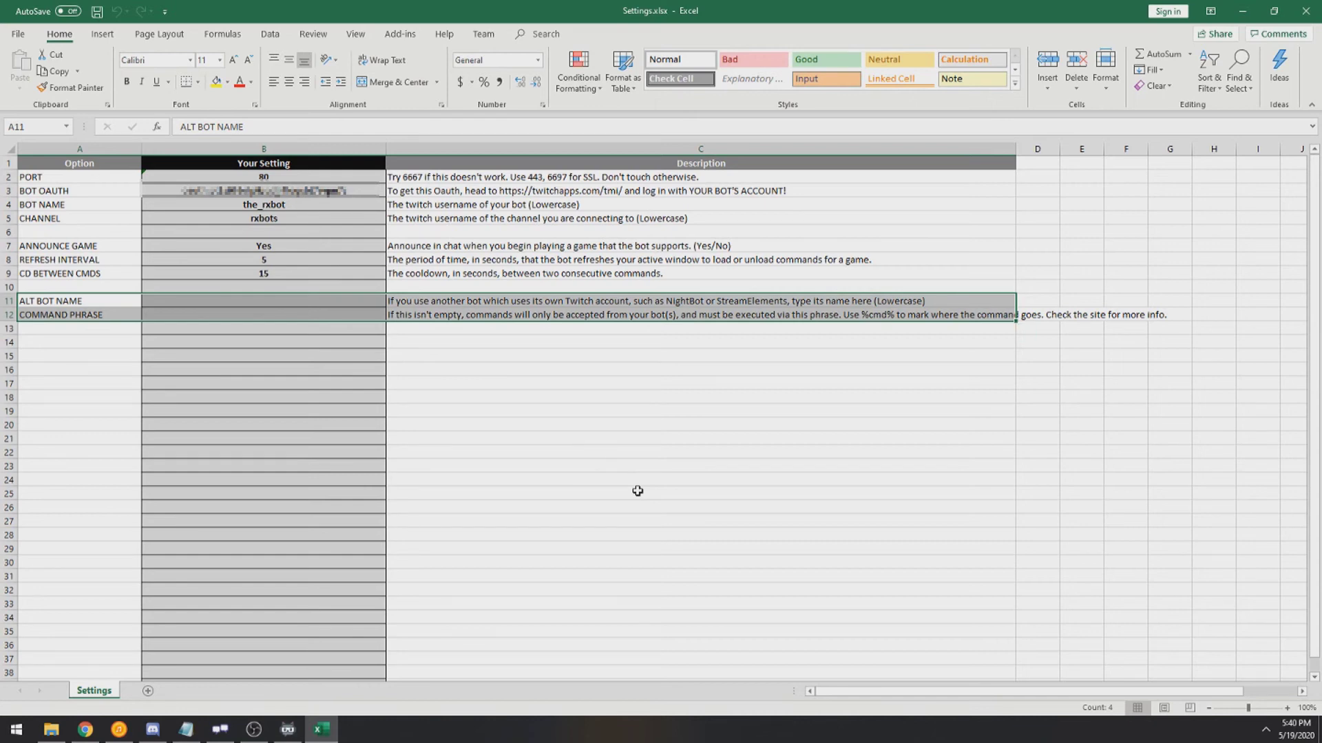
pyautogui.click(592, 452)
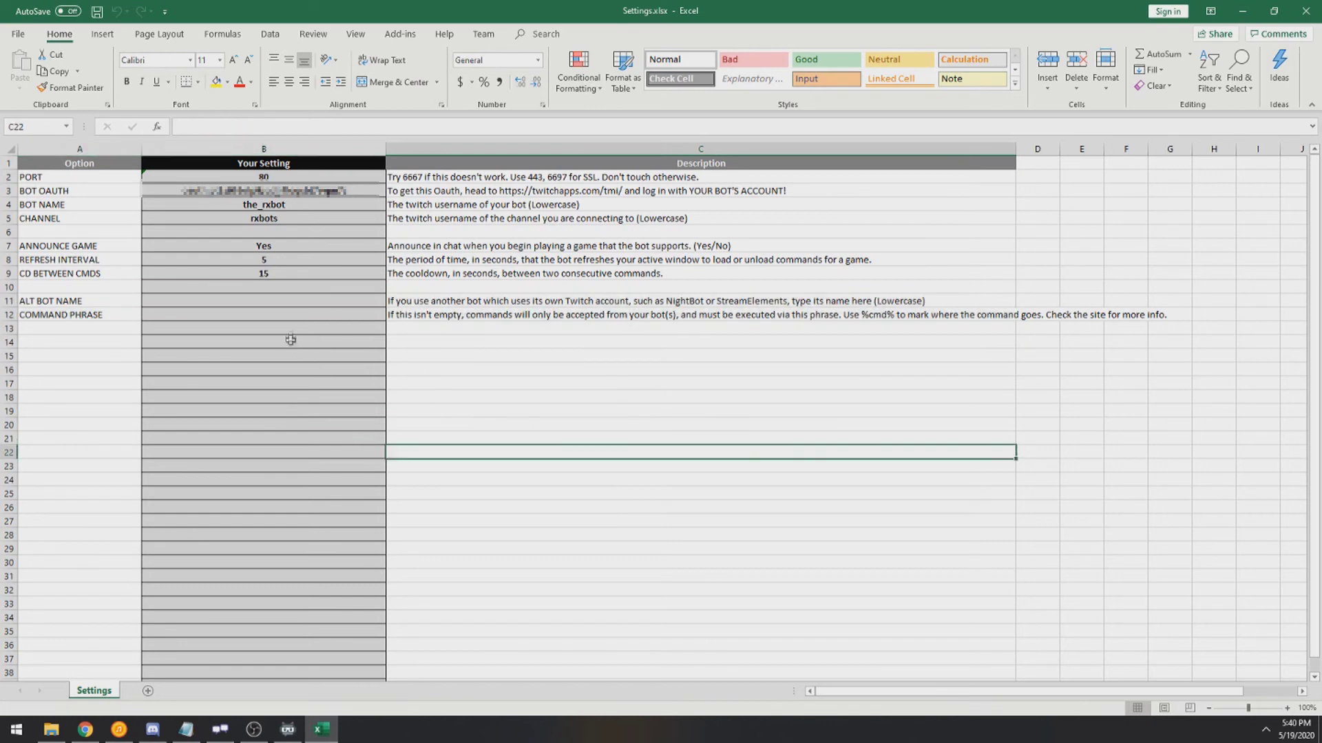
pyautogui.click(243, 303)
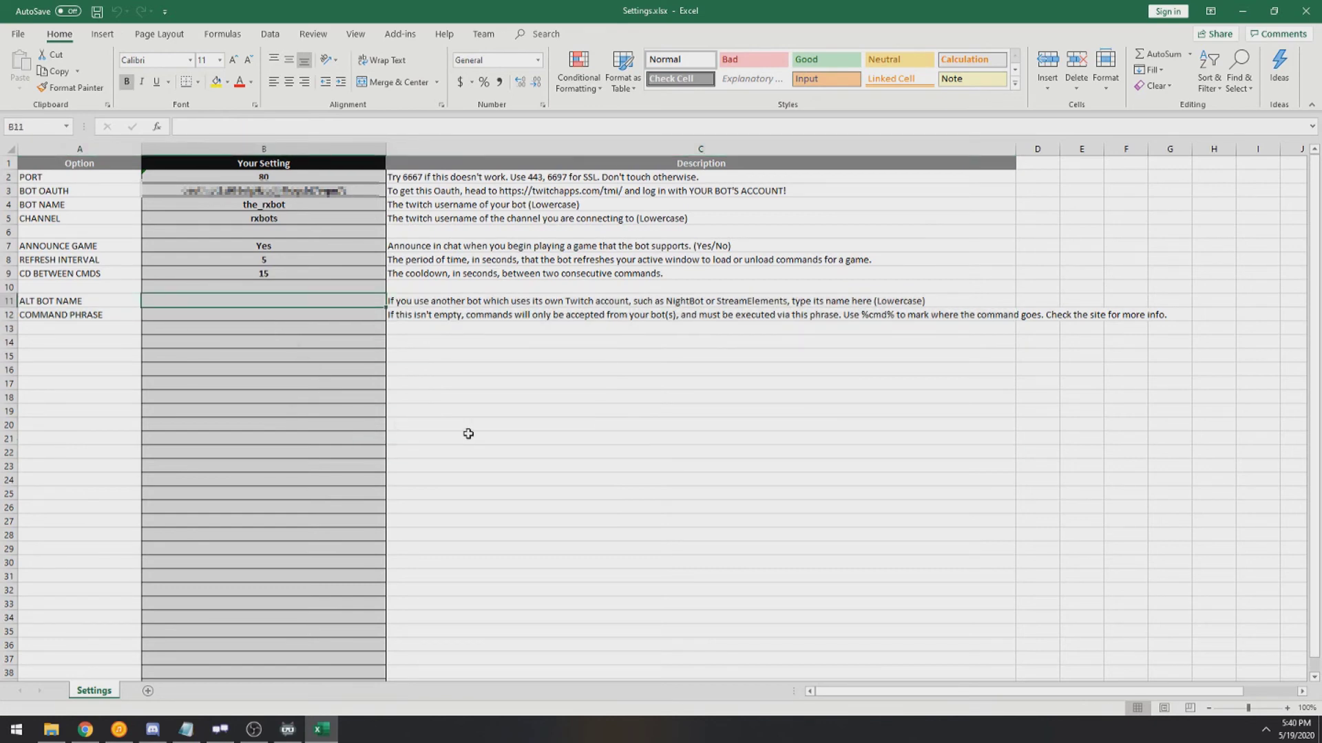
pyautogui.click(220, 730)
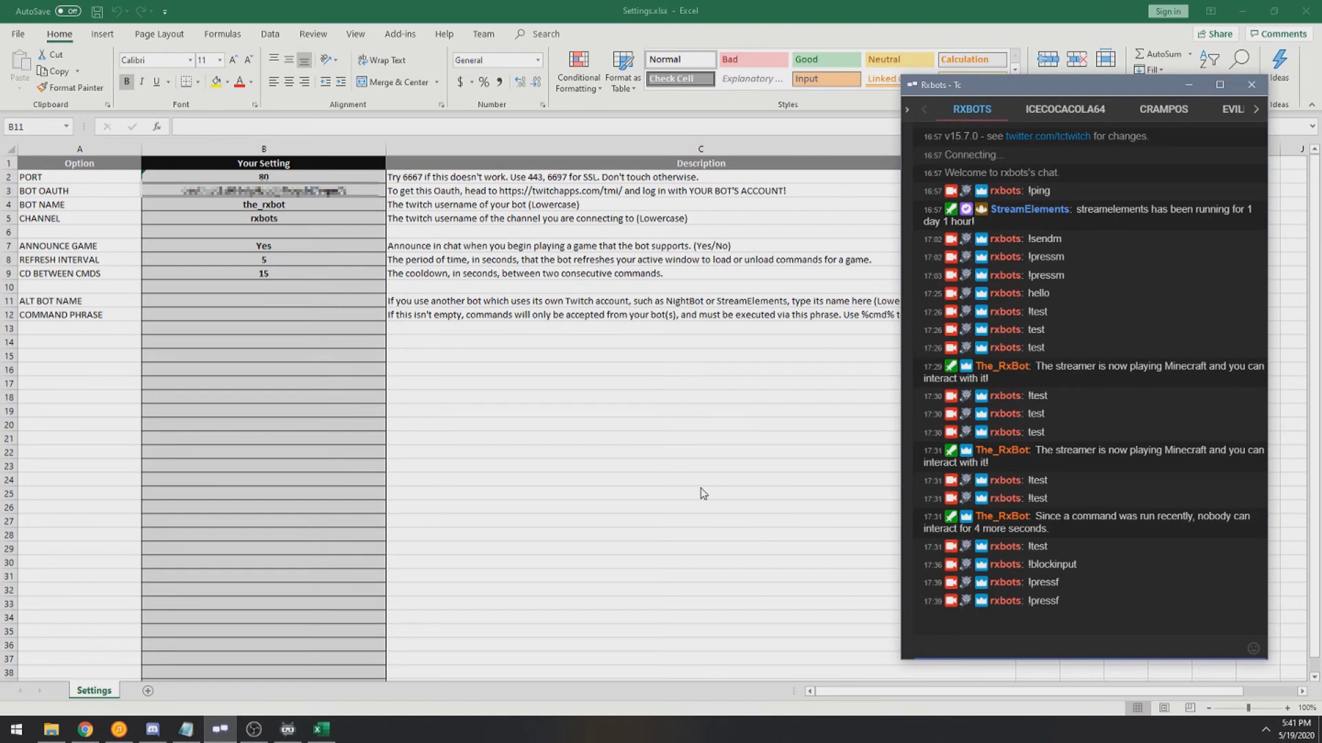
# Step: Set COMMAND PHRASE in the Settings workbook to "just ran the %cmd% command!"
pyautogui.click(256, 321)
pyautogui.click(242, 318)
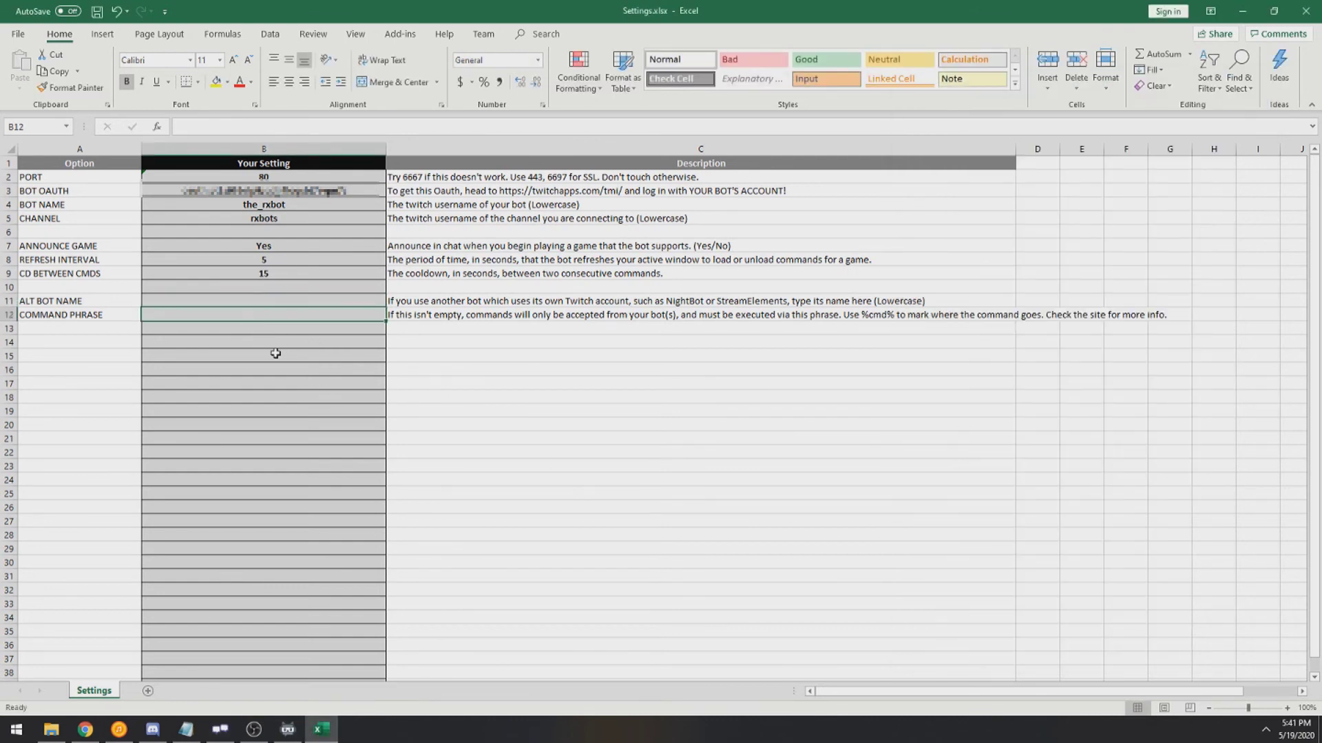
pyautogui.write('just ra')
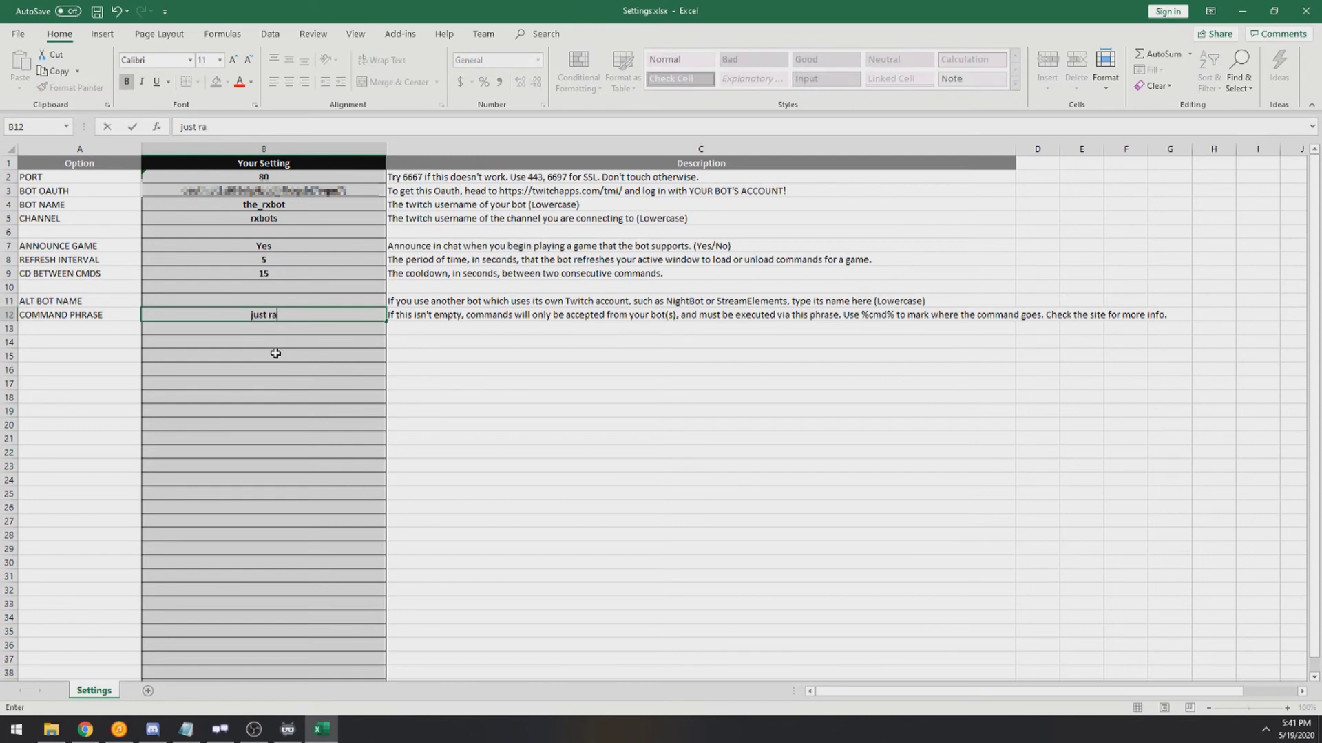
pyautogui.write('n the %cmd% command!')
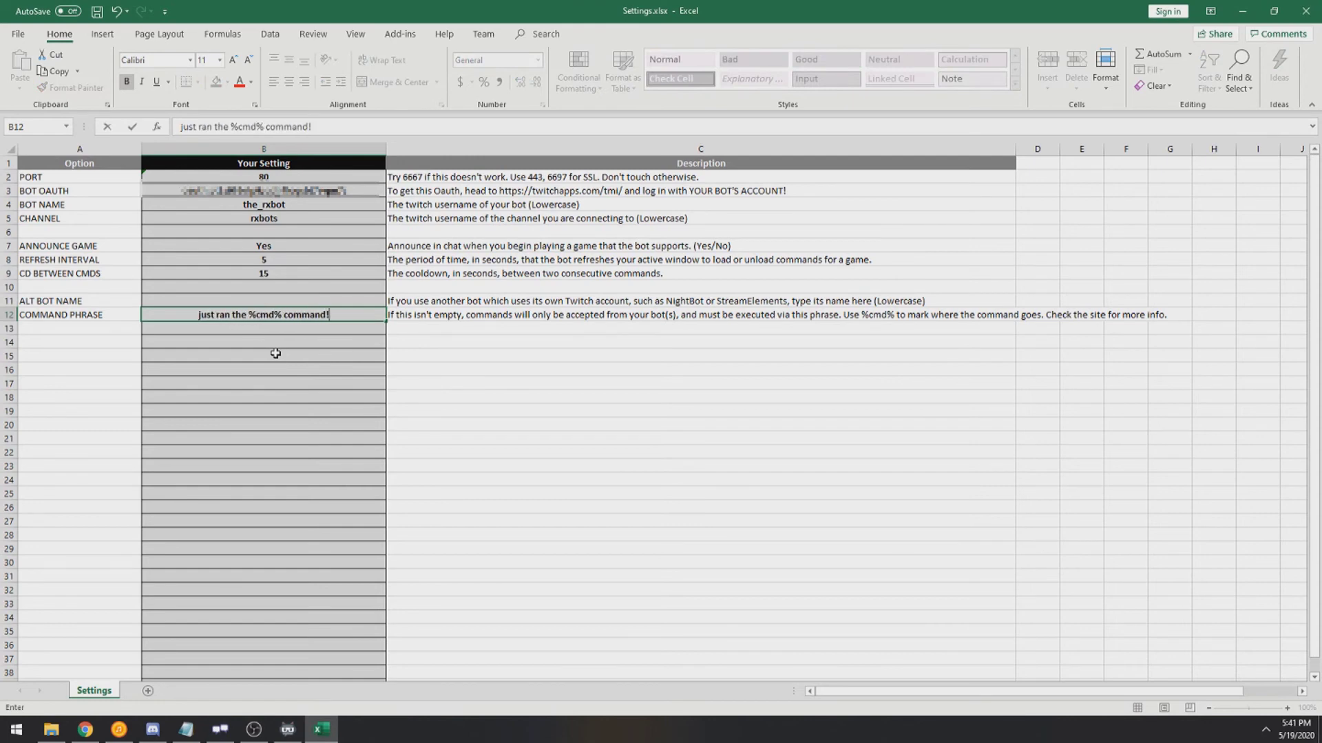
pyautogui.click(275, 353)
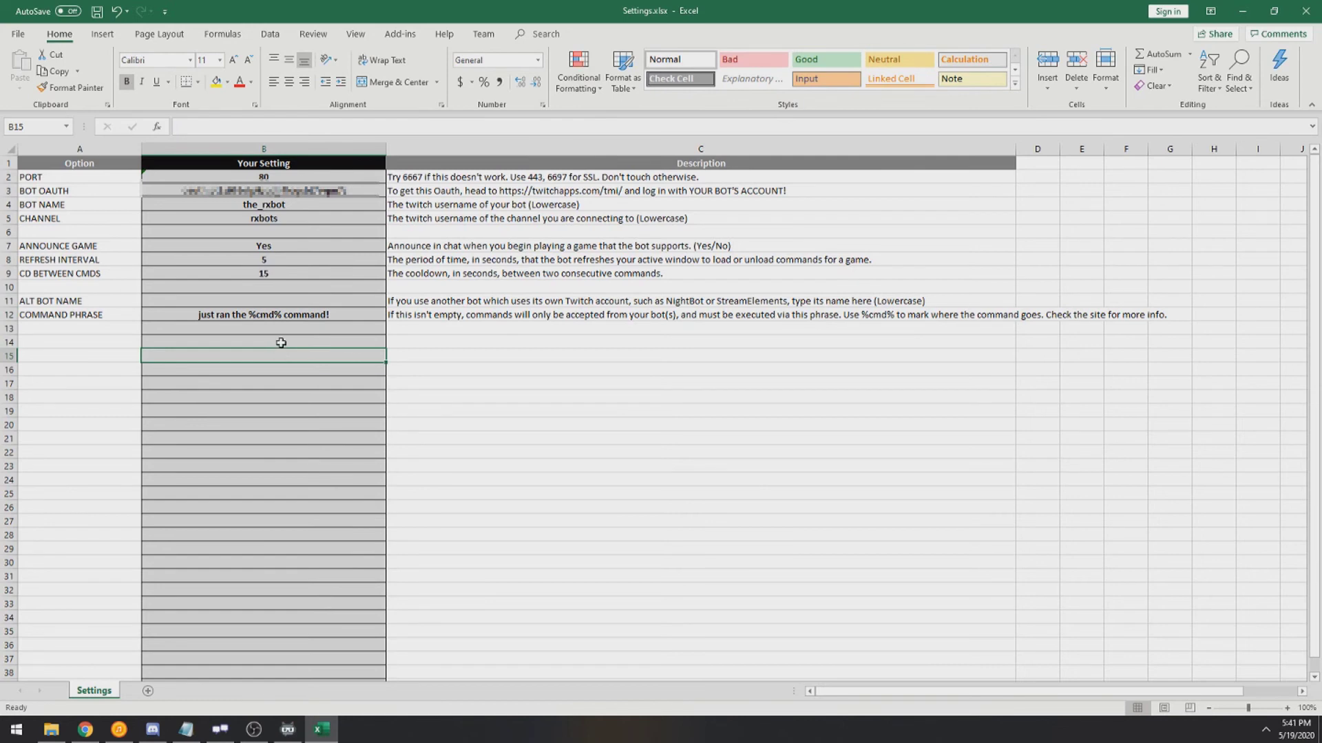
# Step: Review how the COMMAND PHRASE, BOT NAME and ALT BOT NAME settings relate, including the alternate bot description
pyautogui.click(232, 316)
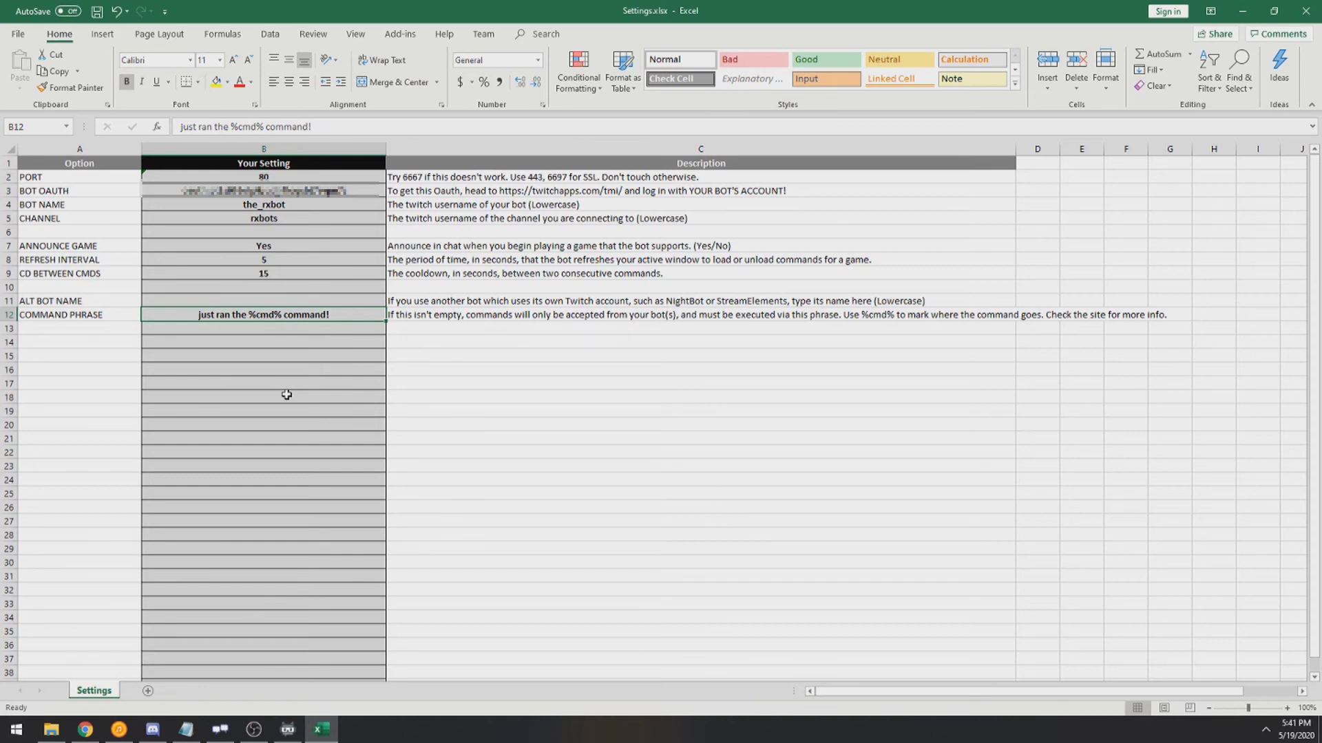
pyautogui.click(342, 302)
pyautogui.click(269, 207)
pyautogui.click(276, 300)
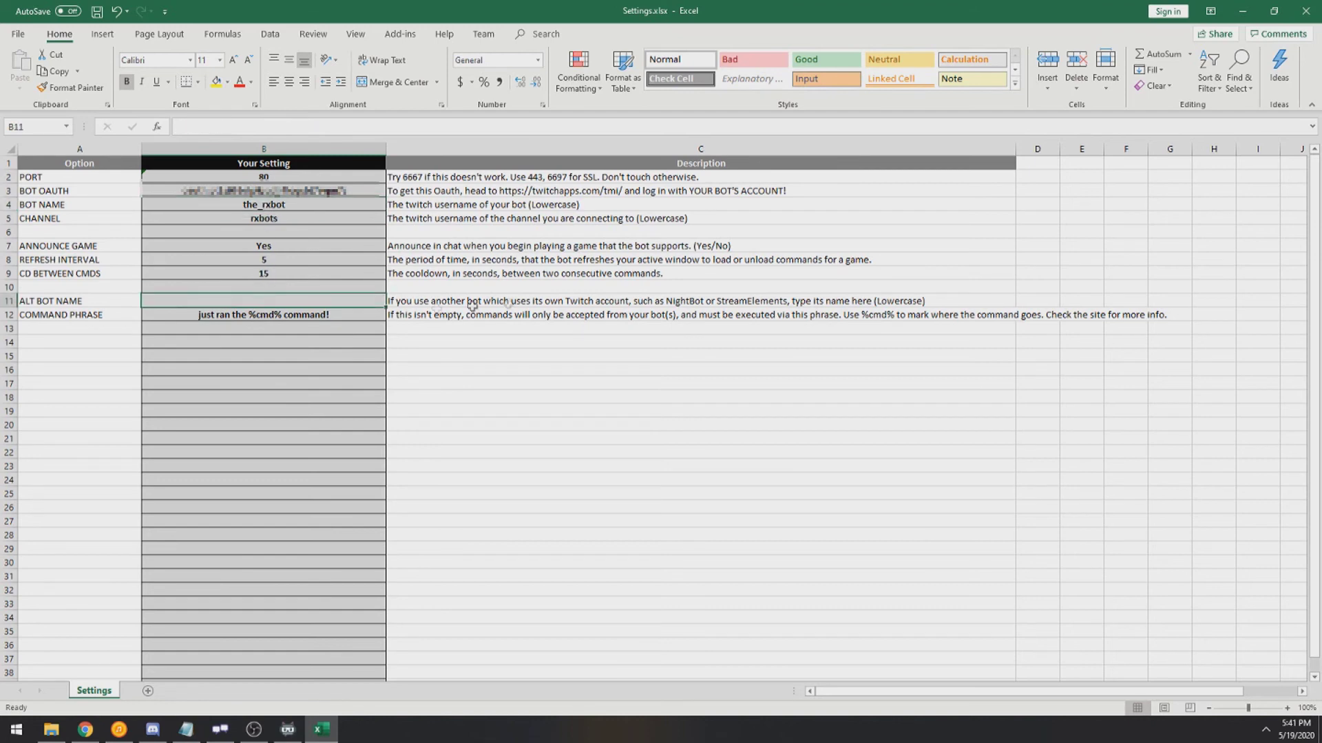
pyautogui.click(683, 301)
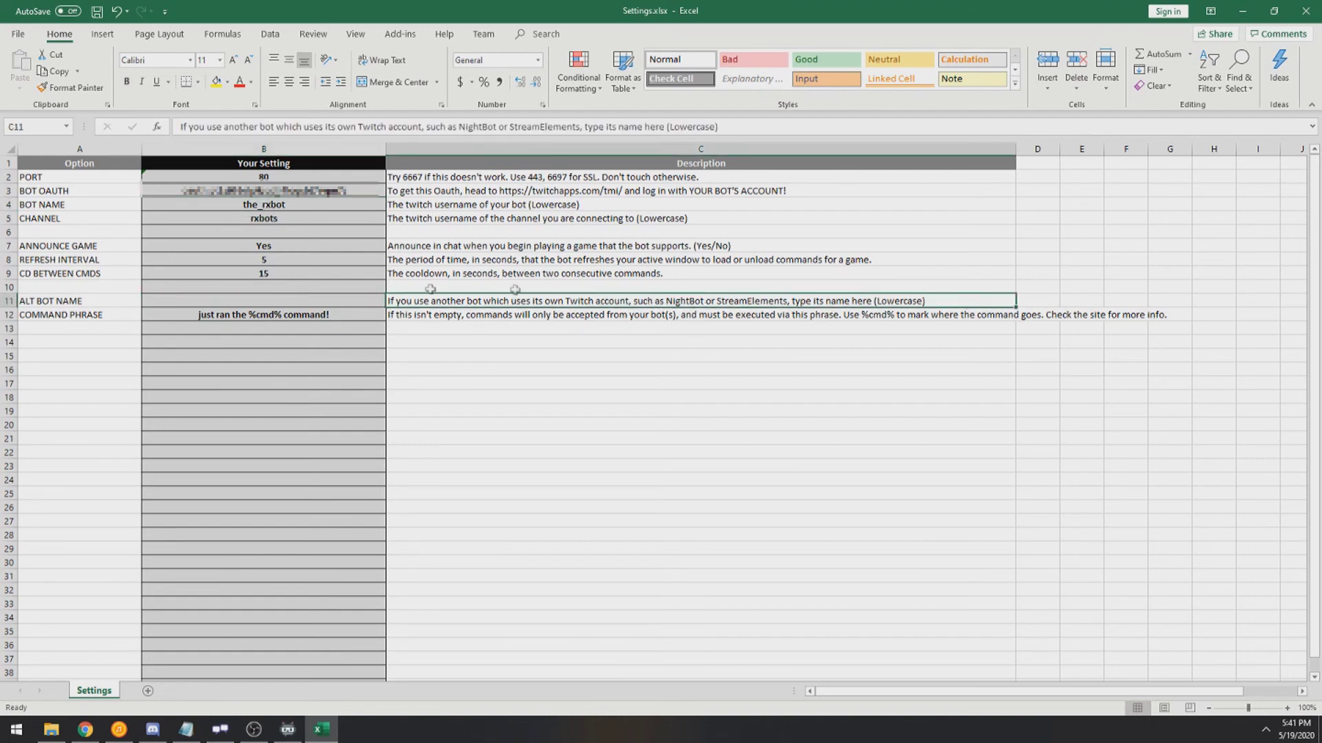
pyautogui.click(313, 303)
pyautogui.click(200, 315)
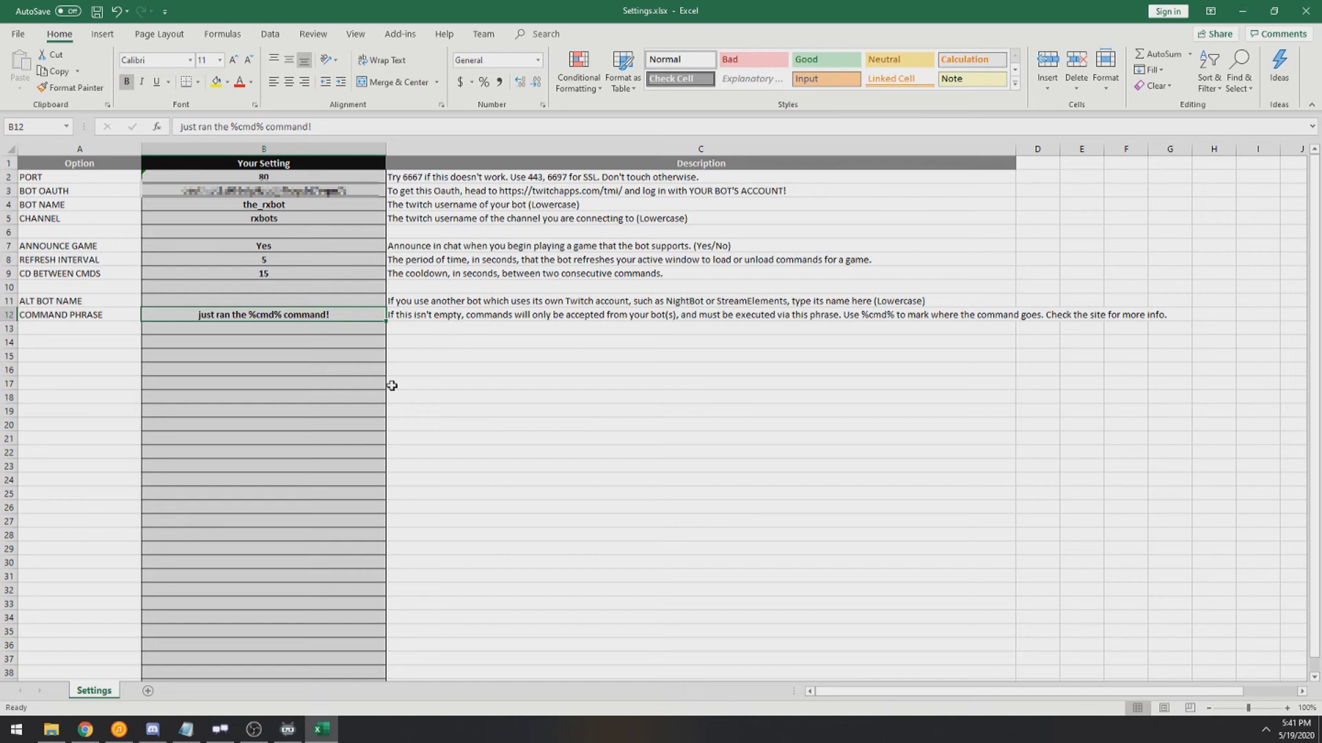
# Step: Switch to the Streamlabs Chatbot console and send the message "test" through the Bot account
pyautogui.click(288, 729)
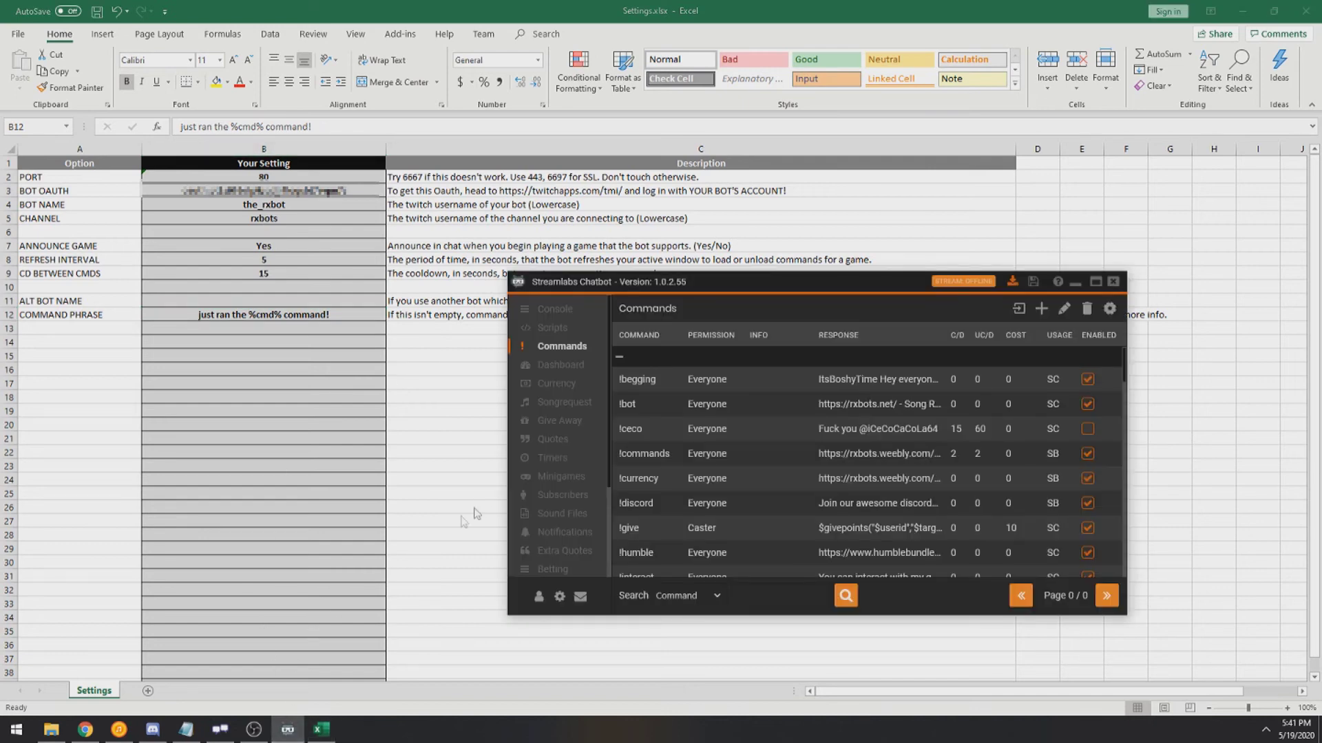
pyautogui.click(548, 311)
pyautogui.click(660, 558)
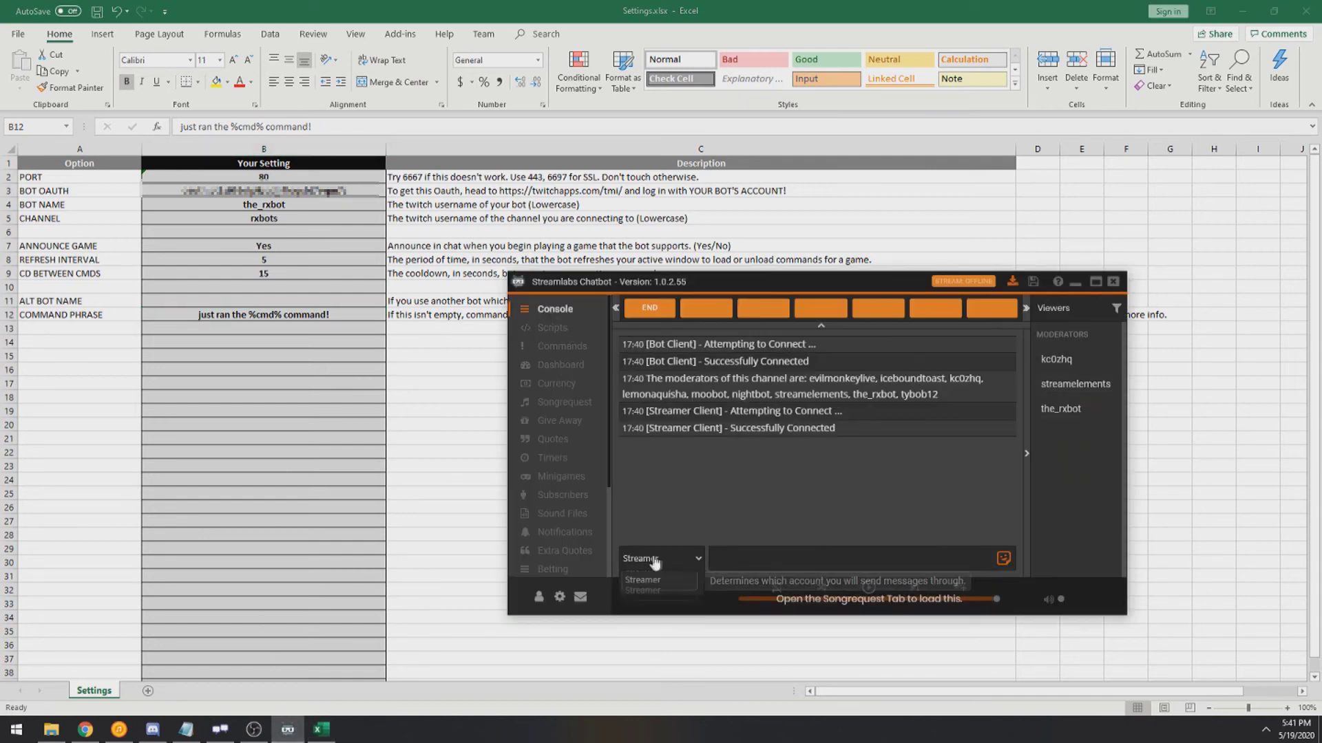
pyautogui.click(654, 588)
pyautogui.write('test')
pyautogui.press('Return')
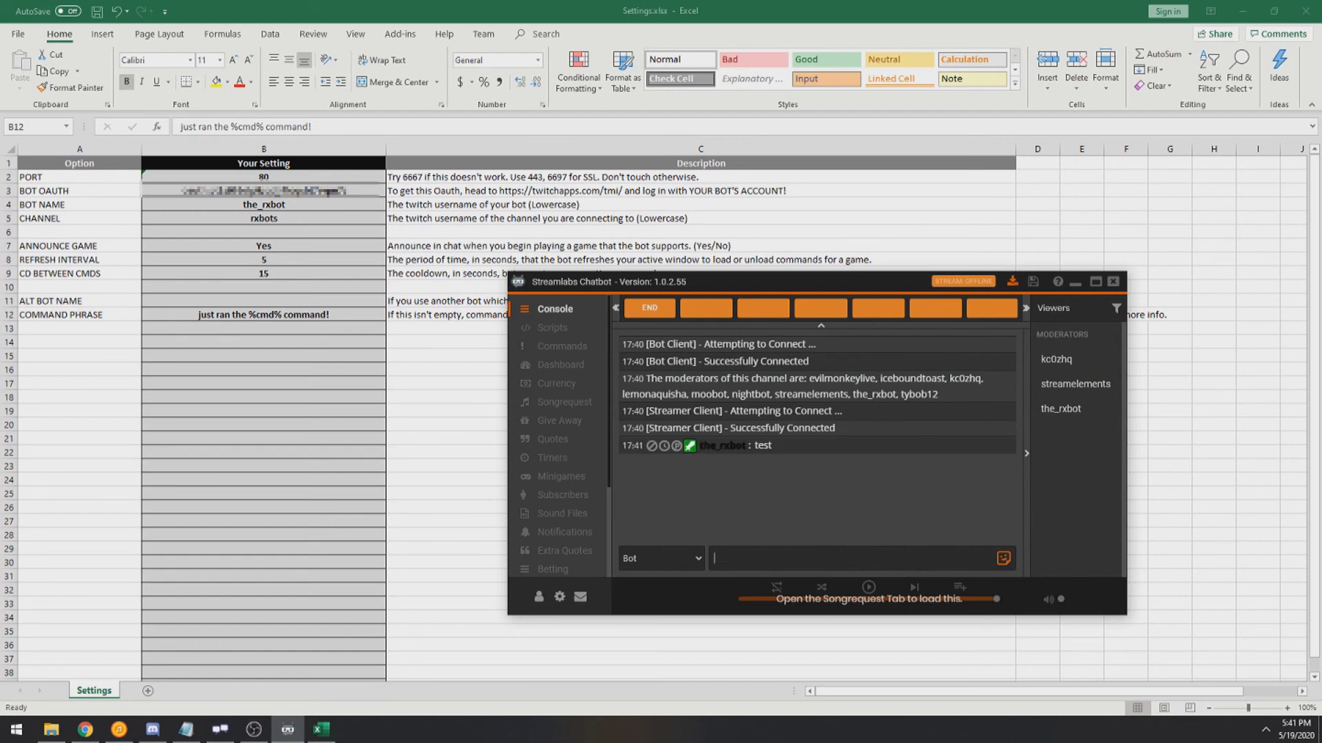
# Step: Bring up the Twitch chat and check which account posted the test message
pyautogui.click(220, 729)
pyautogui.moveTo(1053, 620); pyautogui.dragTo(951, 617)
pyautogui.click(1115, 618)
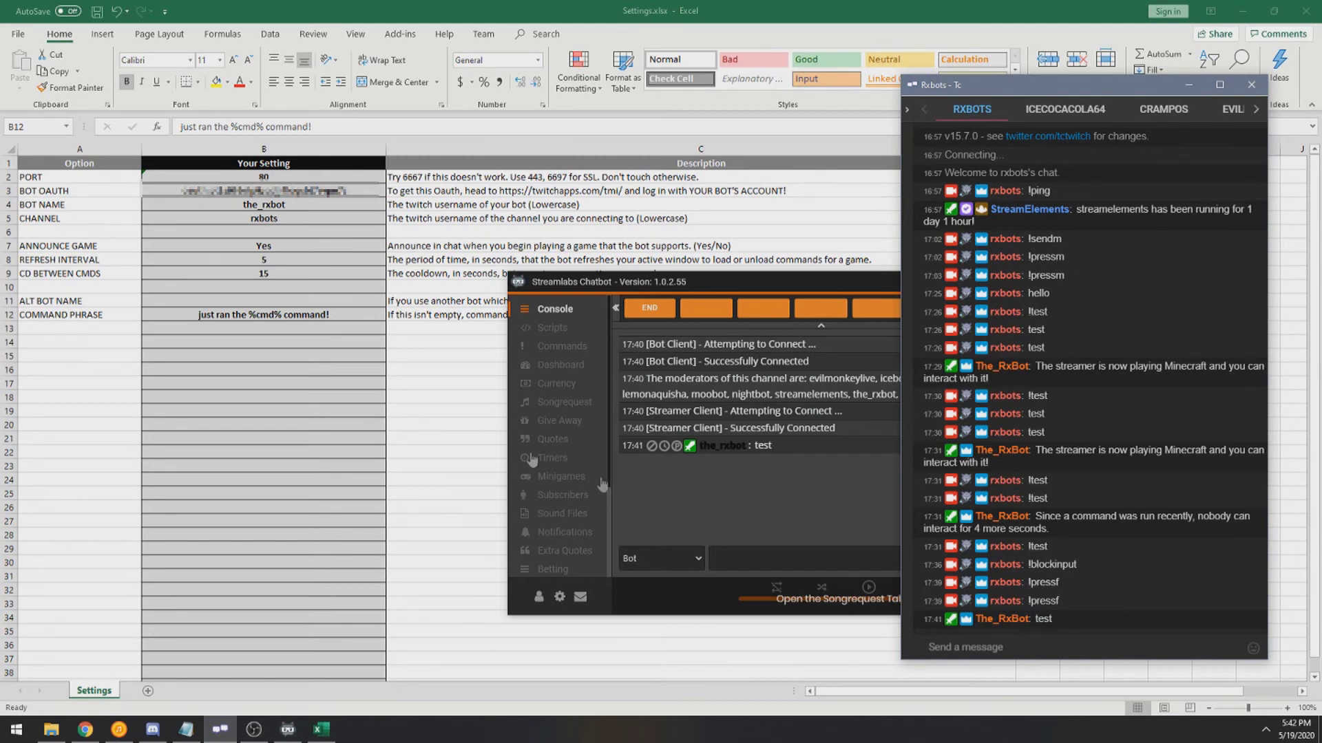
# Step: Return to the Settings workbook and review ALT BOT NAME and the %cmd% placeholder in COMMAND PHRASE
pyautogui.click(321, 729)
pyautogui.click(342, 299)
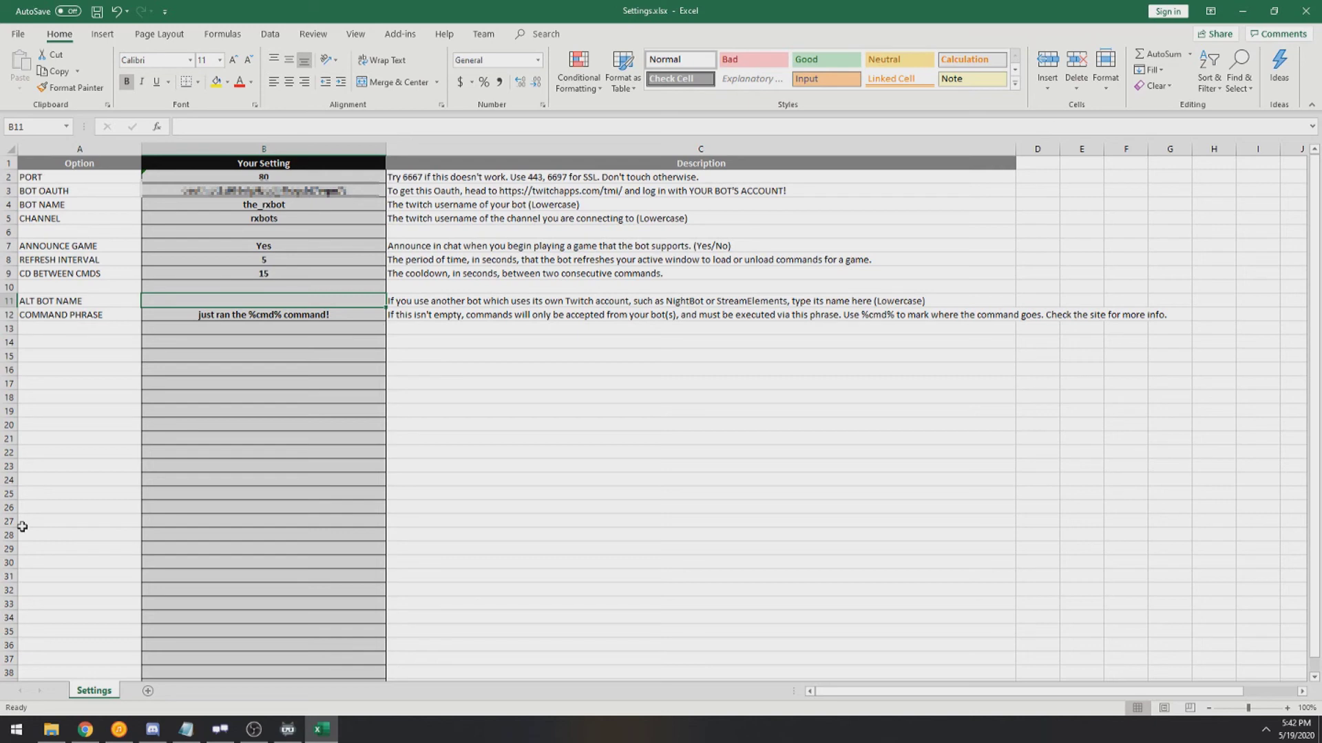
pyautogui.click(241, 311)
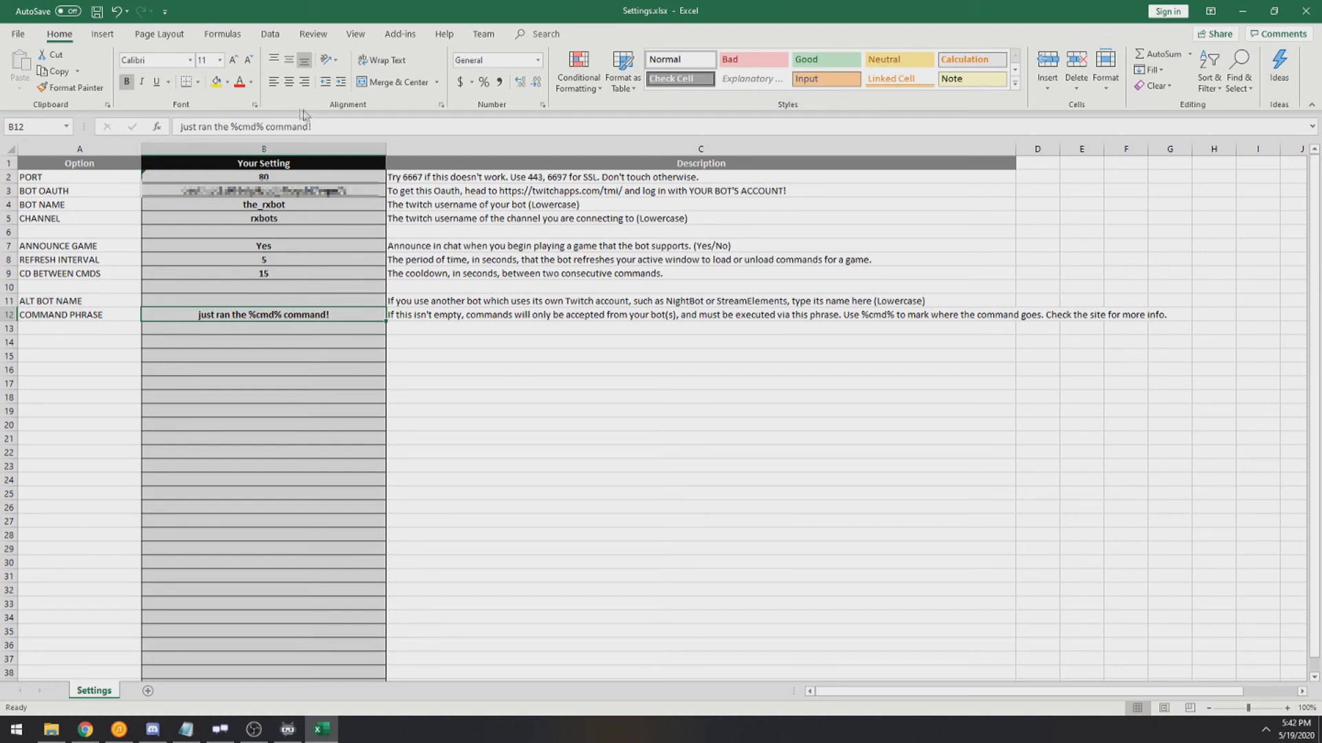
pyautogui.moveTo(264, 128); pyautogui.dragTo(230, 128)
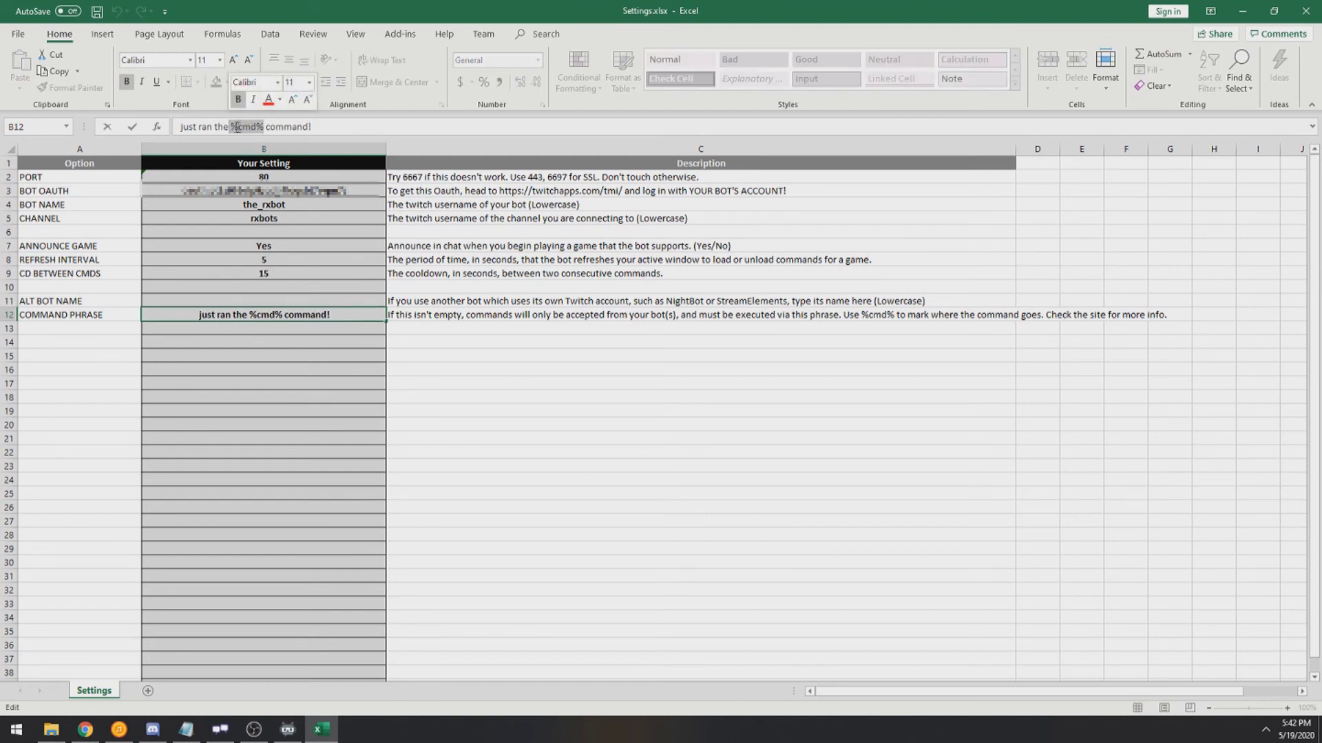
pyautogui.click(322, 342)
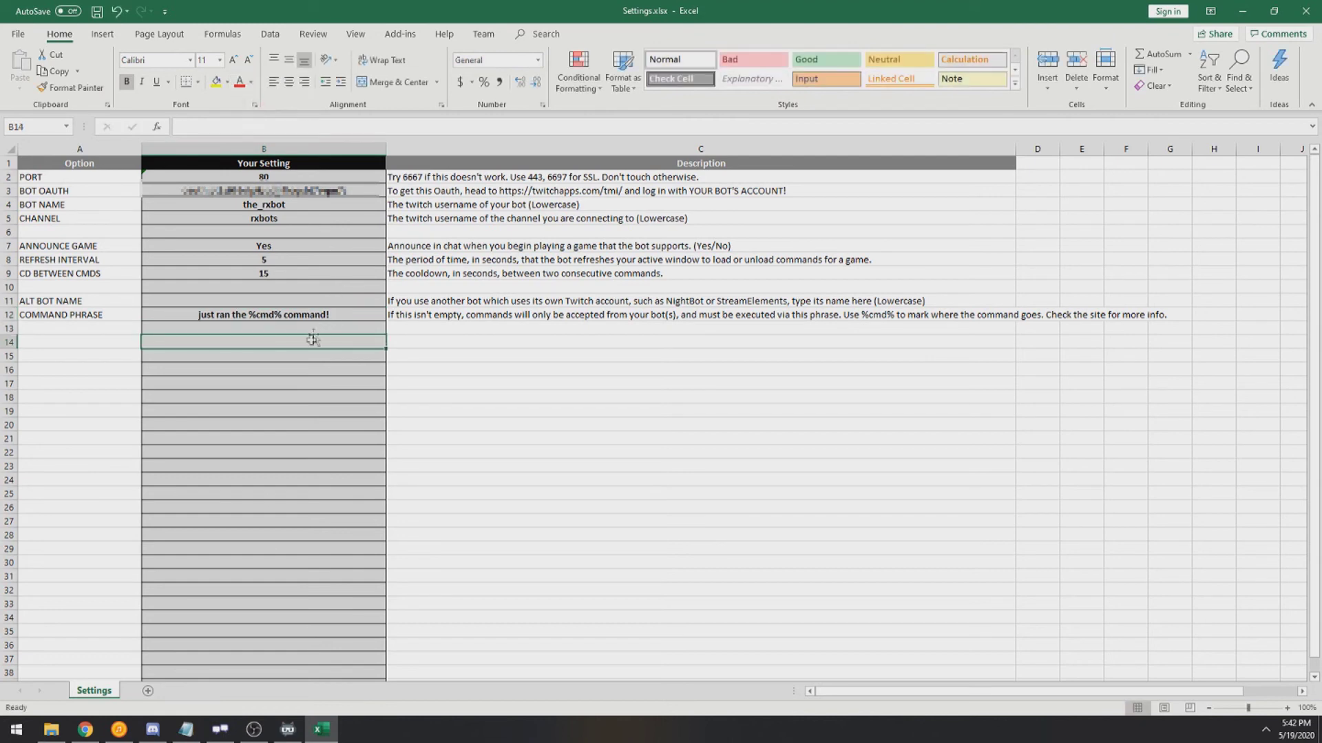
# Step: Open InteractConfig.xlsx, check the !blockinput command on the Global sheet, and minimize the workbook
pyautogui.click(51, 729)
pyautogui.doubleClick(237, 264)
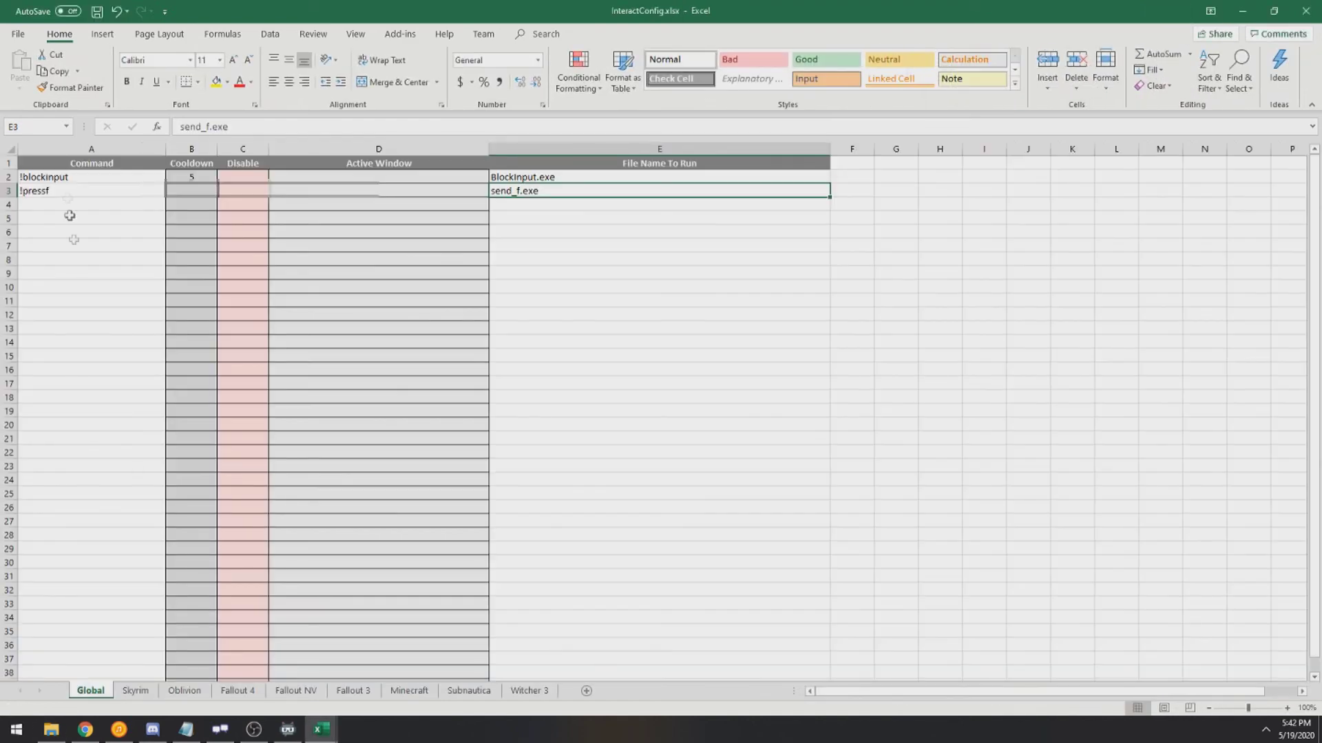
pyautogui.click(67, 178)
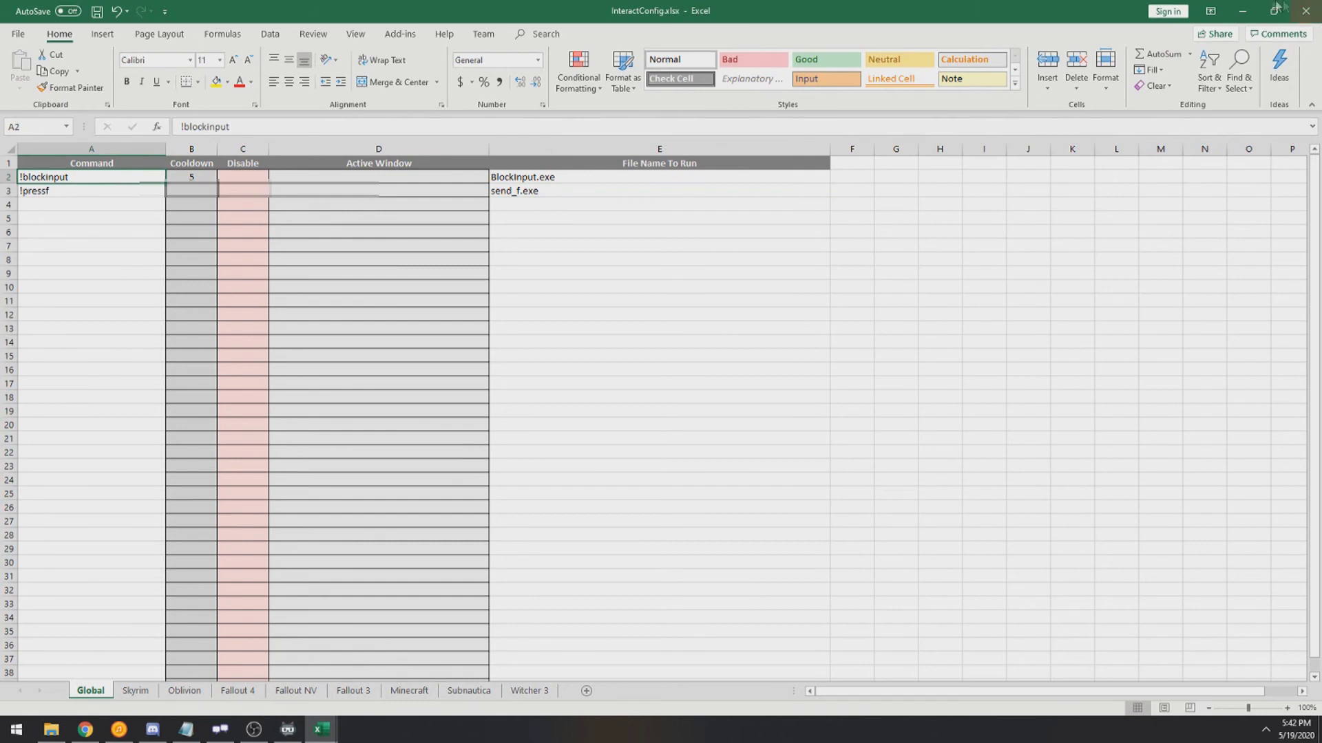
pyautogui.click(1242, 11)
# Step: Start a new command in Streamlabs Chatbot and name it !blockinput
pyautogui.click(288, 729)
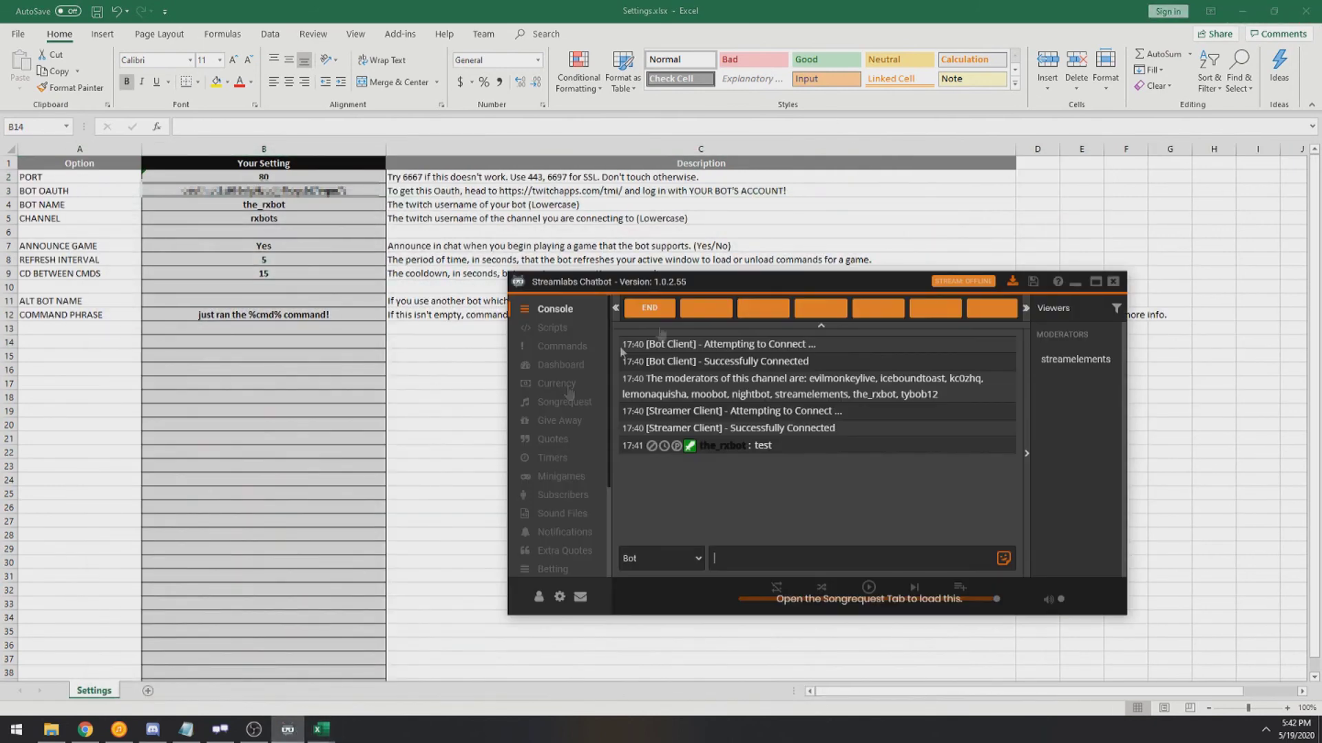
pyautogui.click(561, 347)
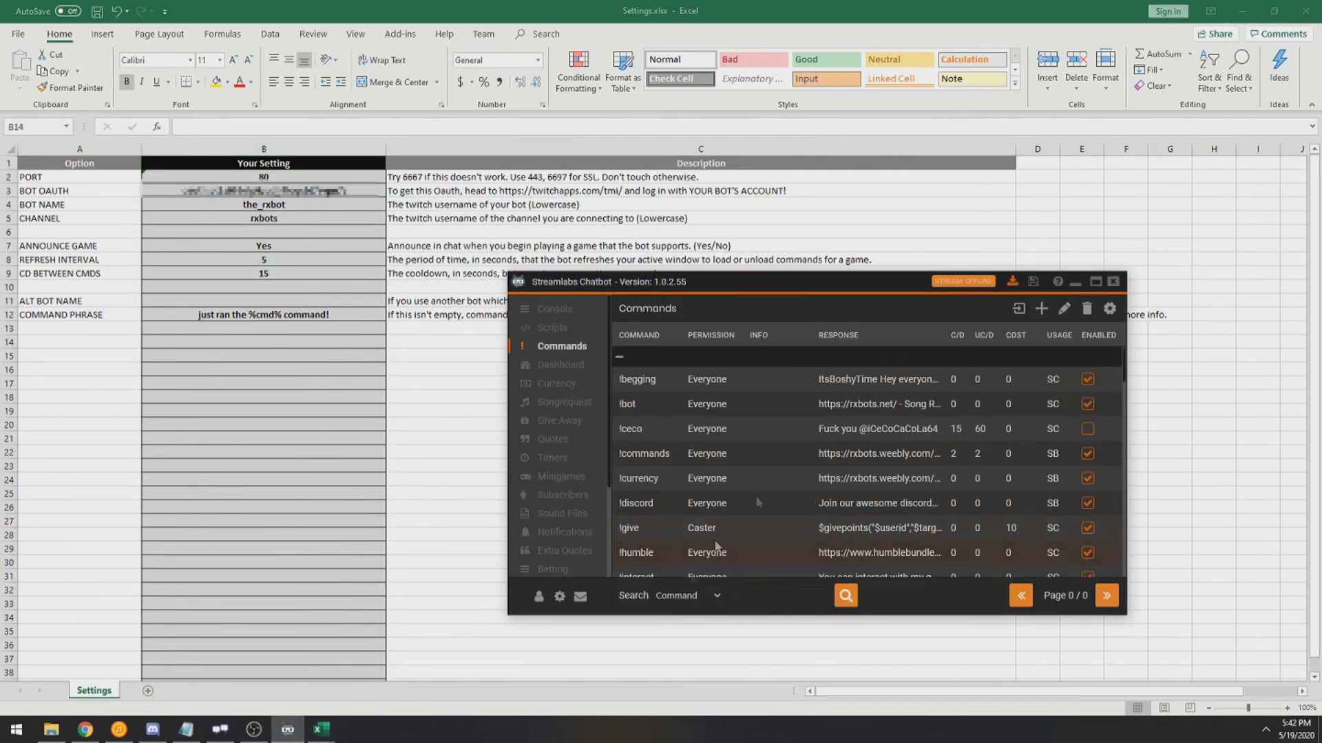
pyautogui.click(1041, 308)
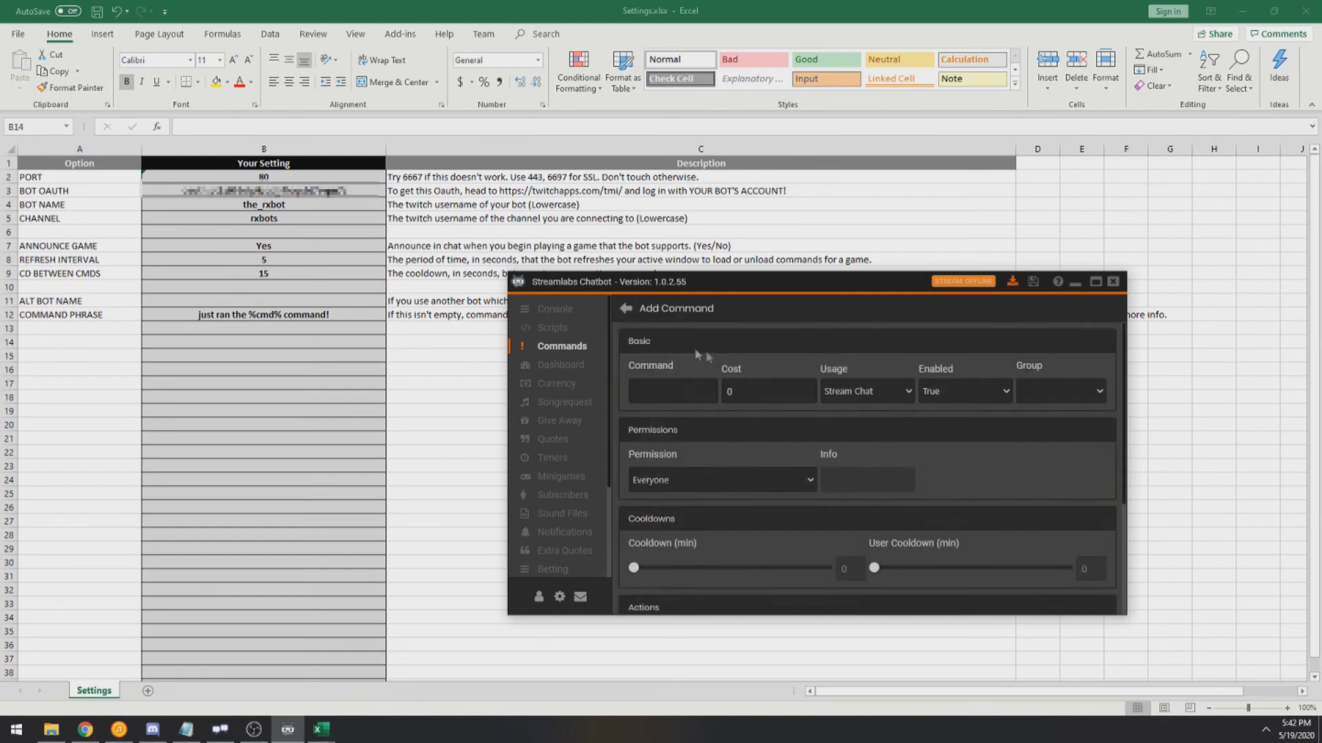
pyautogui.click(694, 394)
pyautogui.write('!bot')
pyautogui.press('BackSpace')
pyautogui.press('BackSpace')
pyautogui.press('BackSpace')
pyautogui.write('blockinput')
# Step: Rename the new Streamlabs Chatbot command to !freezeinput
pyautogui.doubleClick(700, 392)
pyautogui.press('BackSpace')
pyautogui.write('freezeinput')
# Step: Following the COMMAND PHRASE in the Settings workbook, set the new command's response to "rxbots just ran the blockinput command!"
pyautogui.scroll(-3, 990, 486)
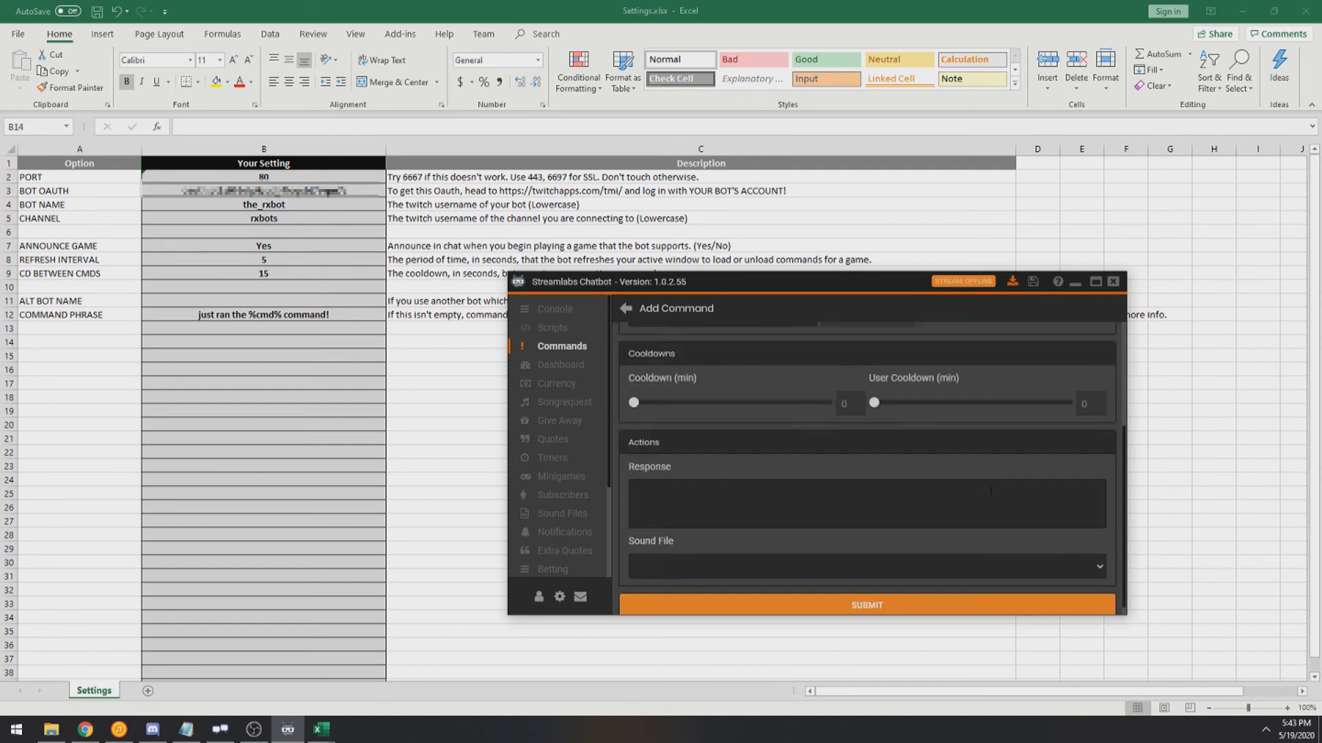
pyautogui.scroll(3, 950, 495)
pyautogui.scroll(-3, 895, 482)
pyautogui.click(780, 509)
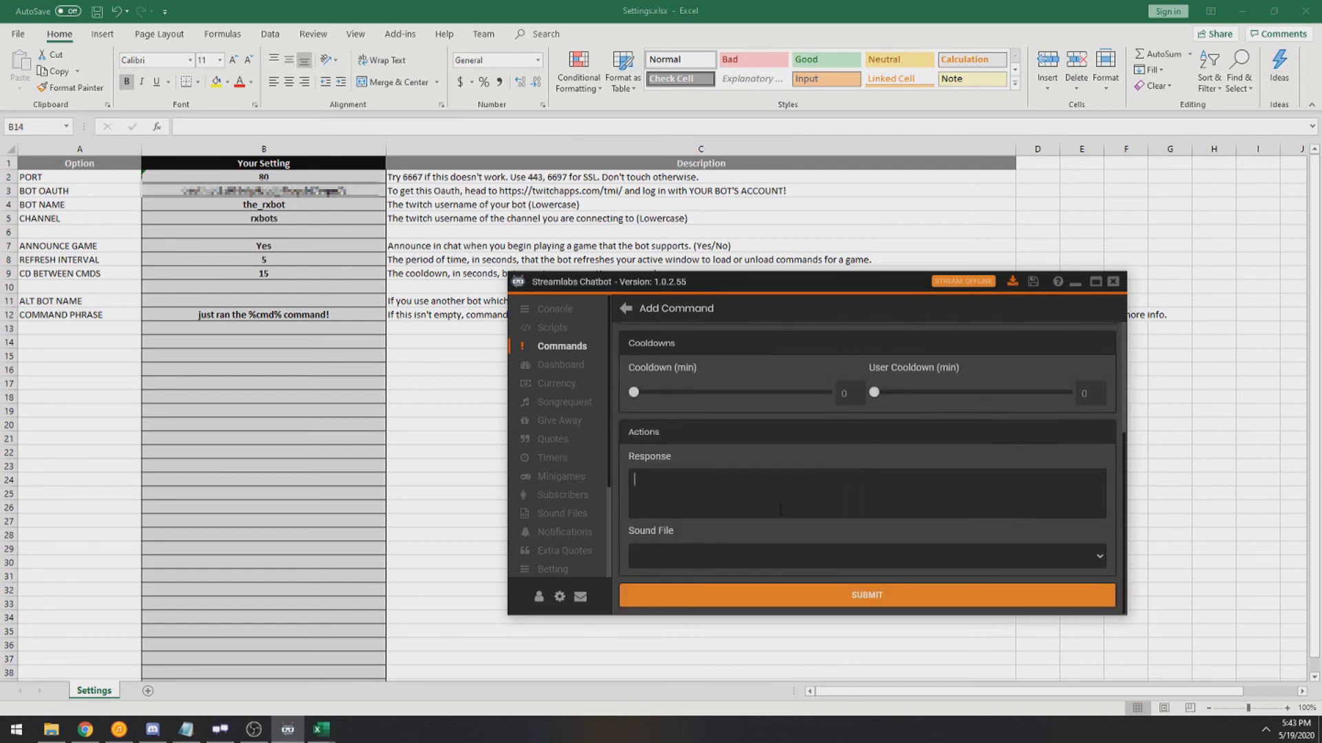
pyautogui.click(254, 302)
pyautogui.click(344, 315)
pyautogui.moveTo(323, 127); pyautogui.dragTo(48, 124)
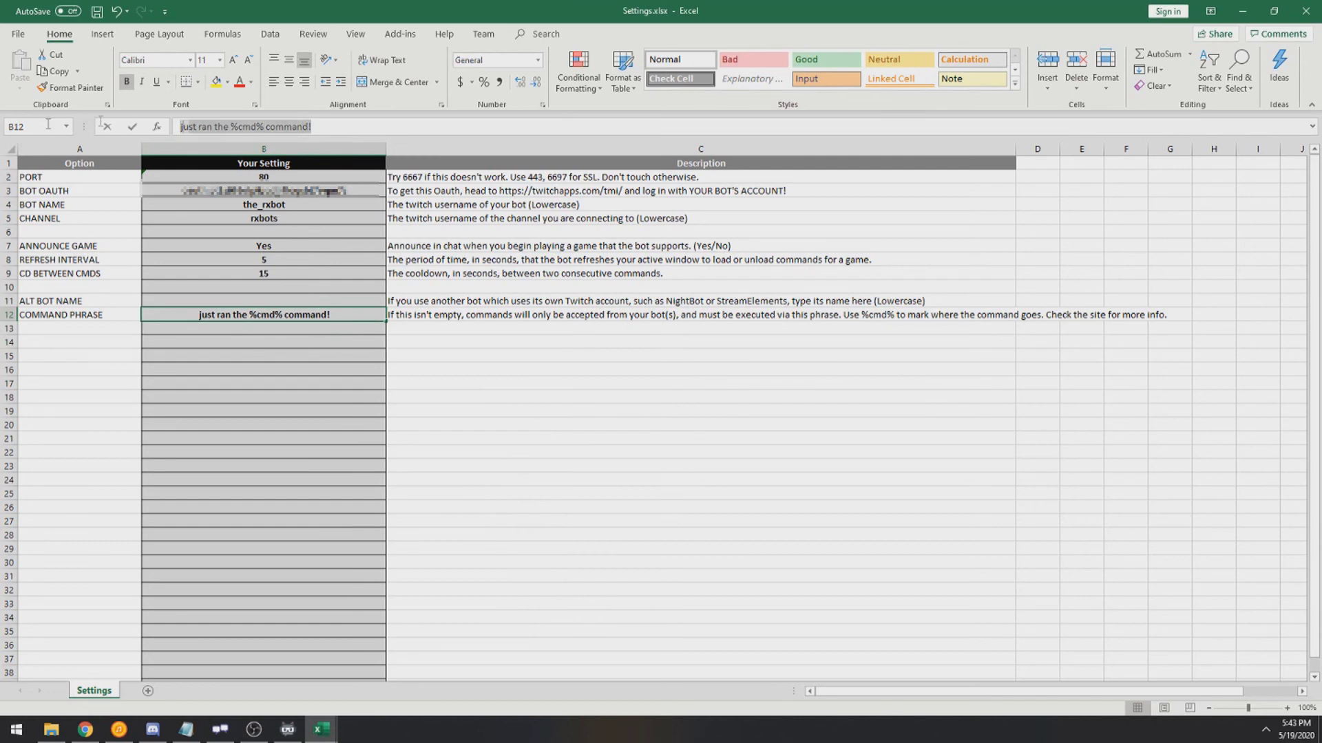
pyautogui.hotkey('alt', 'Tab')
pyautogui.write('rxbots just ra')
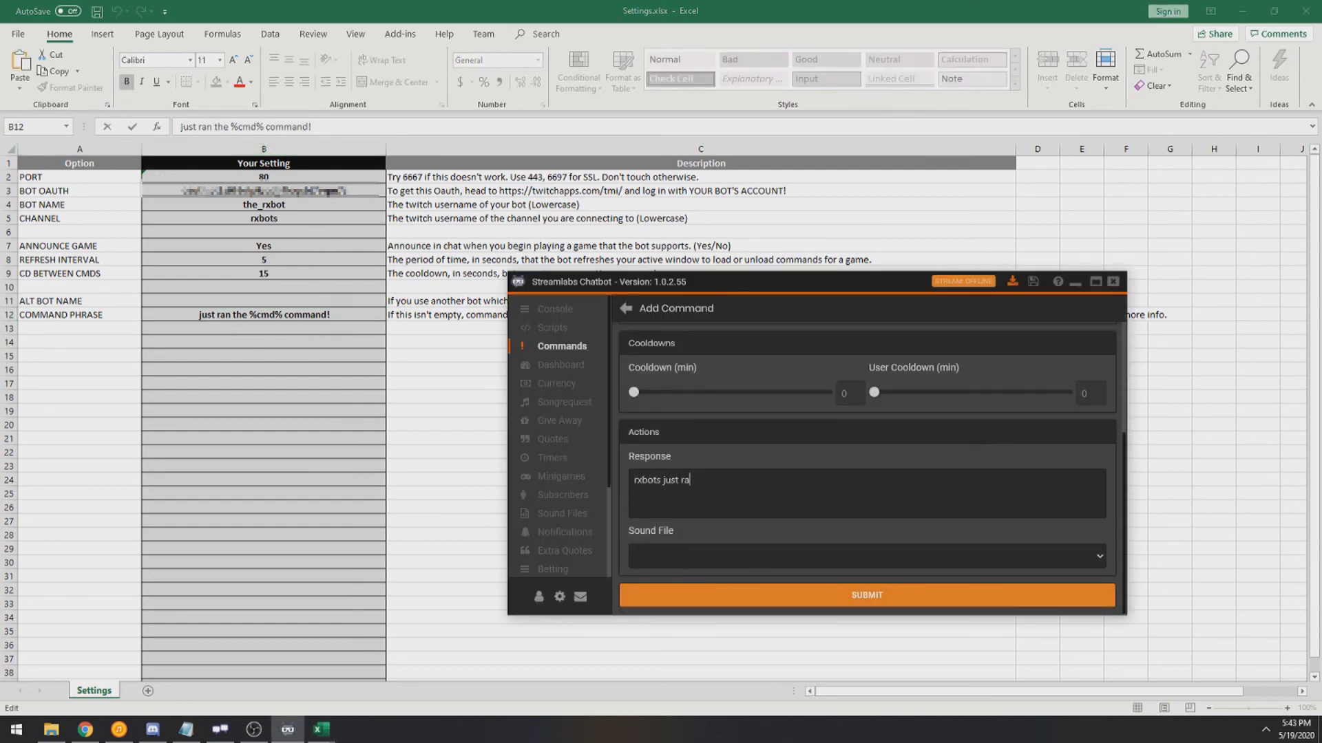
pyautogui.write('n the blockinput command!')
# Step: Examine the rxbots name that precedes the command phrase in the response
pyautogui.doubleClick(647, 480)
pyautogui.scroll(3, 647, 465)
pyautogui.scroll(-3, 671, 523)
pyautogui.click(670, 481)
pyautogui.doubleClick(647, 479)
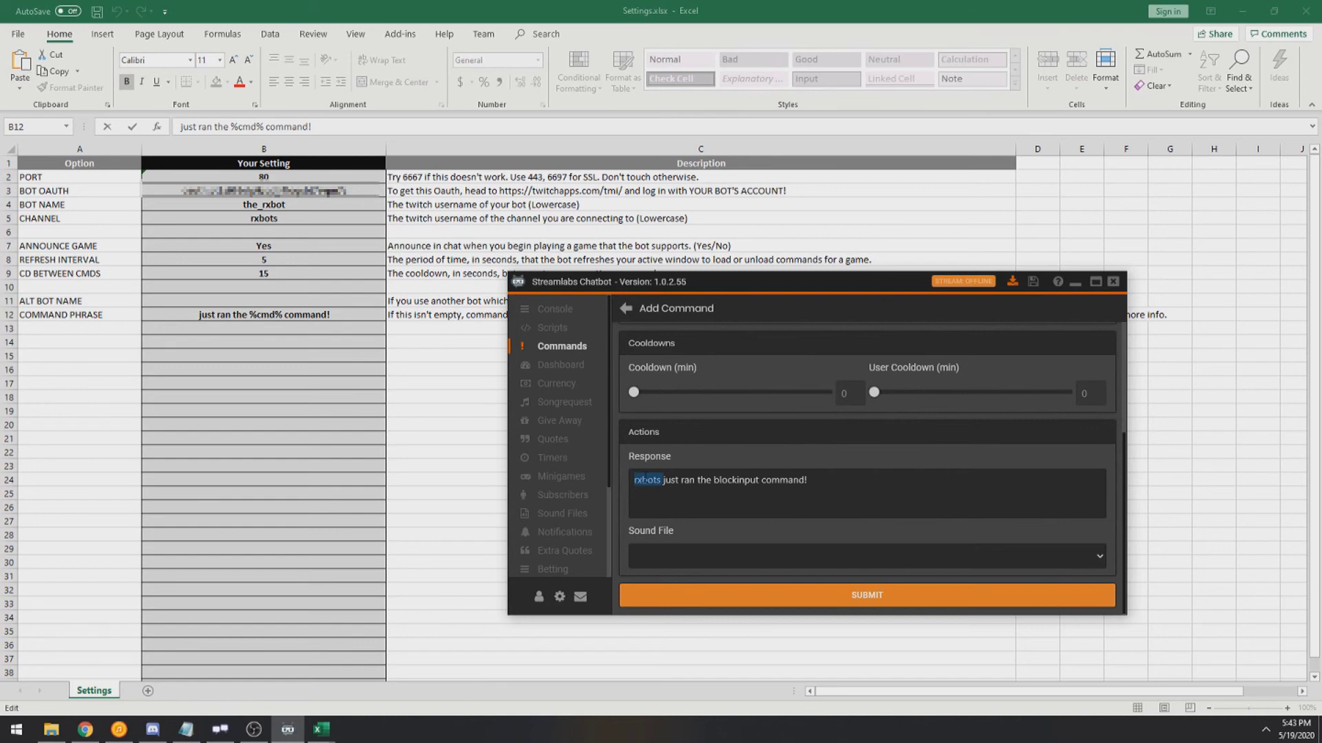
pyautogui.click(674, 479)
# Step: Move the Streamlabs Chatbot window clear of the settings and compare COMMAND PHRASE with the command's response text
pyautogui.moveTo(681, 288); pyautogui.dragTo(646, 376)
pyautogui.click(328, 298)
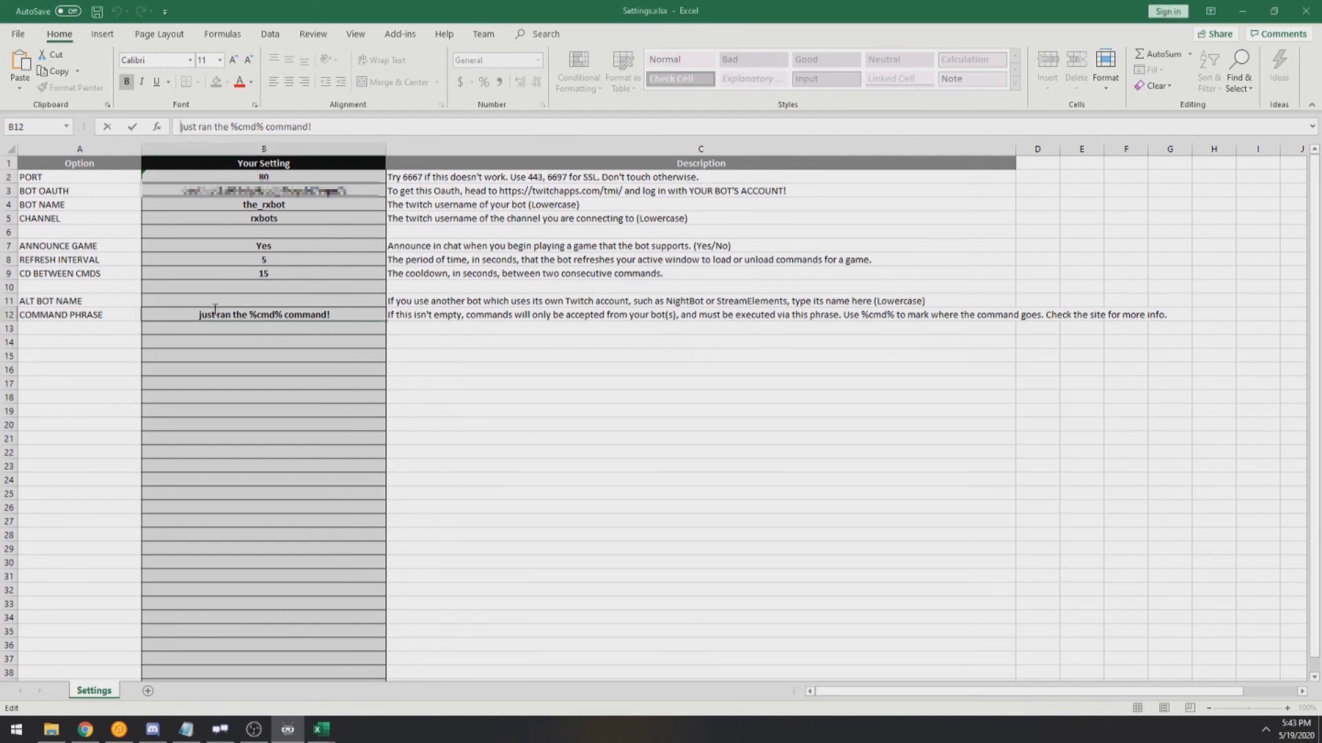
pyautogui.click(247, 315)
pyautogui.moveTo(246, 314); pyautogui.dragTo(338, 317)
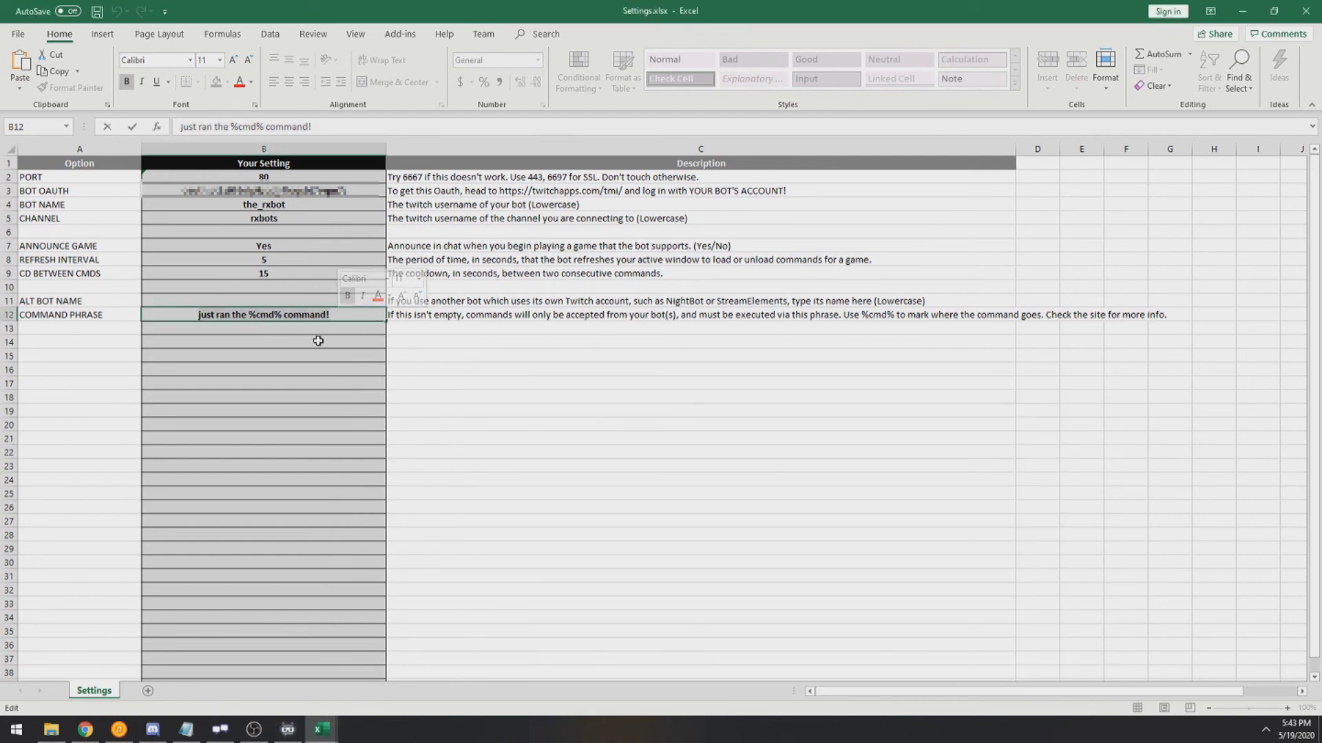
pyautogui.click(288, 729)
pyautogui.moveTo(774, 572); pyautogui.dragTo(578, 563)
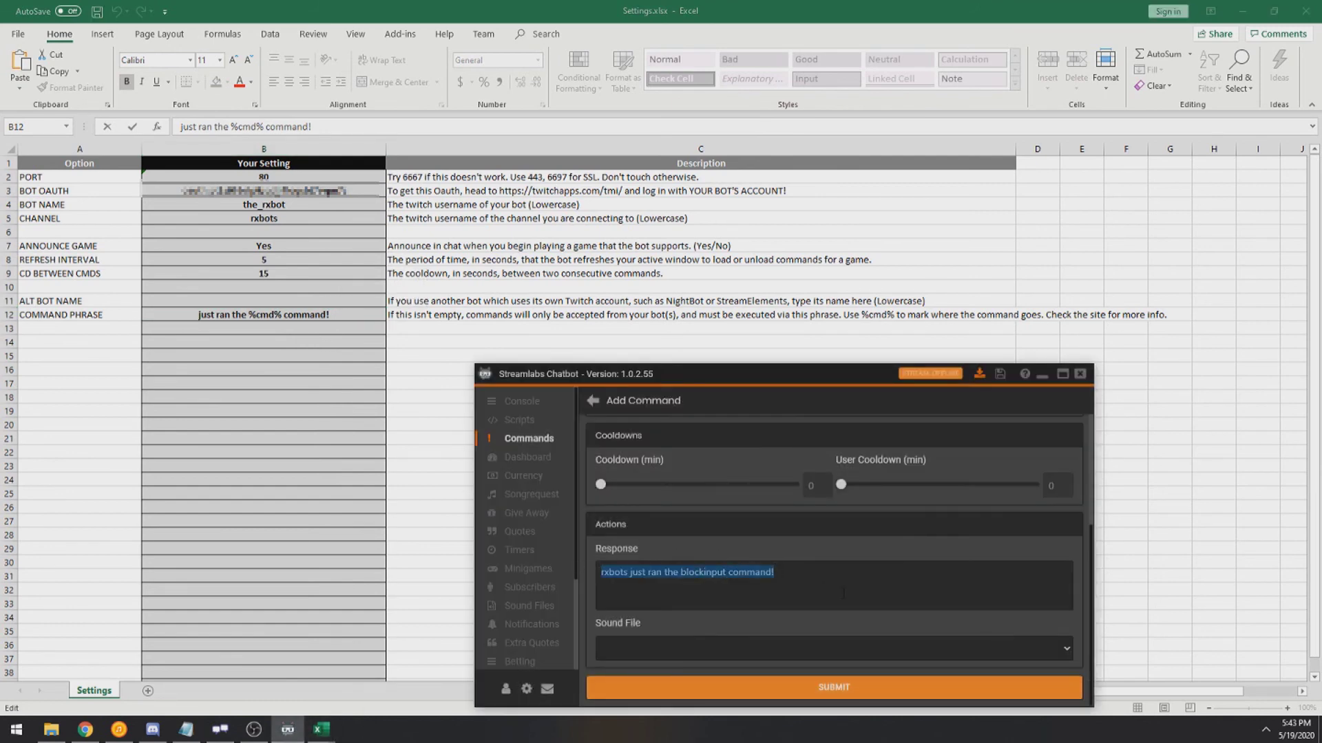
# Step: Set the !freezeinput command's cost to 1000 and its permission to Subscriber
pyautogui.scroll(3, 757, 561)
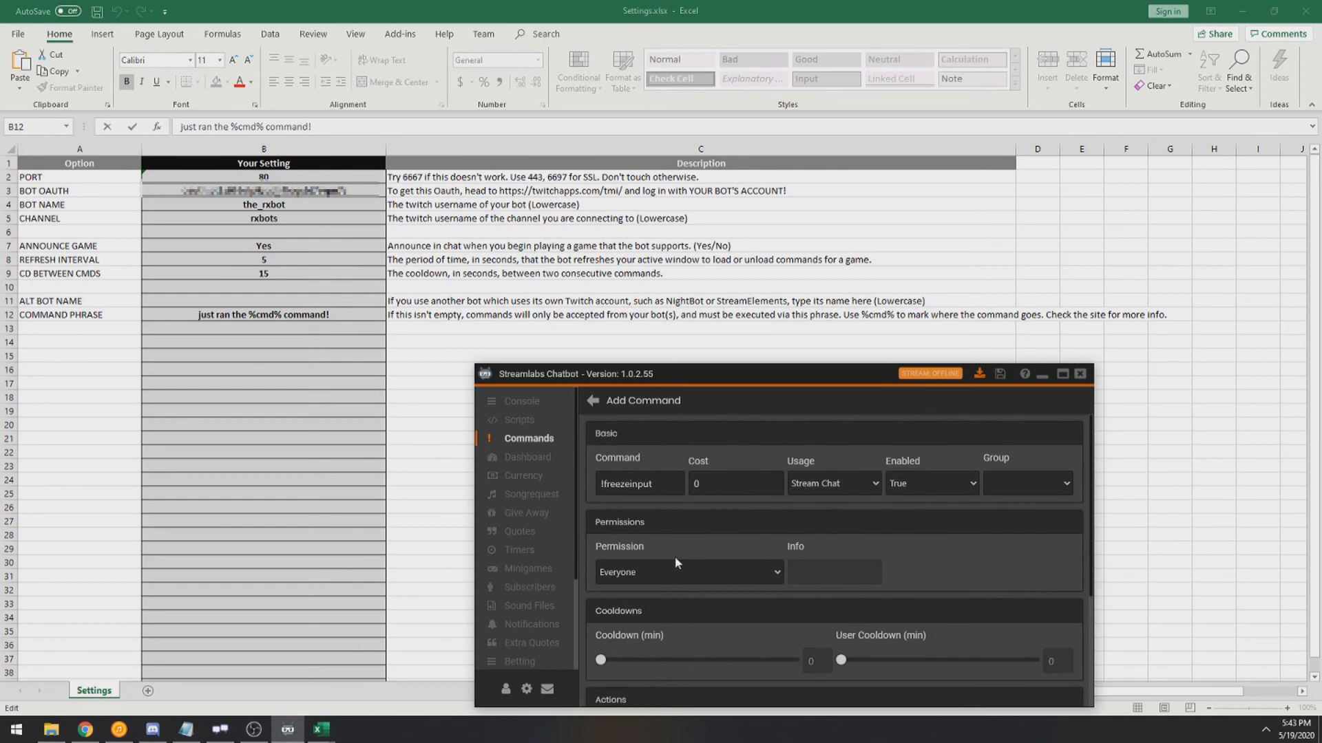
pyautogui.click(732, 487)
pyautogui.press('BackSpace')
pyautogui.write('1000')
pyautogui.click(775, 573)
pyautogui.click(651, 336)
# Step: Review the new command's cost, permission, cooldown and response settings
pyautogui.scroll(-3, 914, 553)
pyautogui.scroll(2, 914, 547)
pyautogui.scroll(-2, 914, 546)
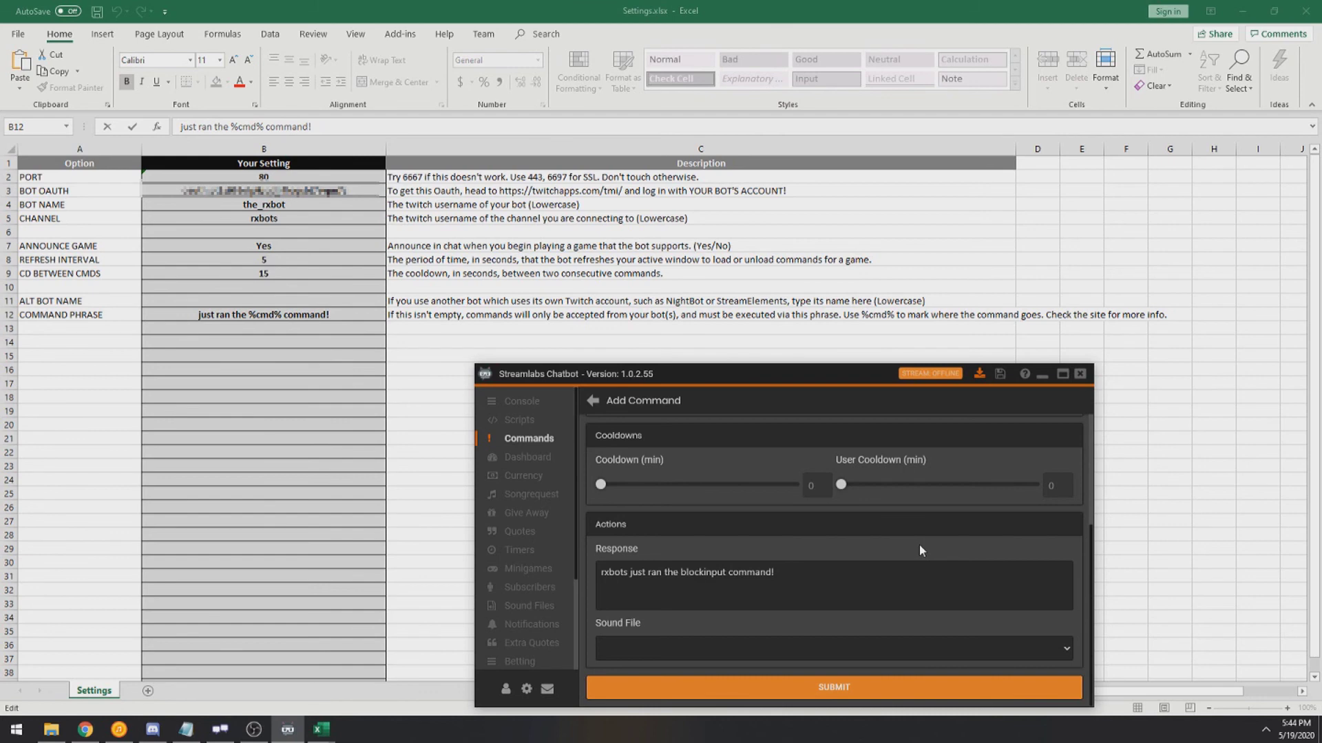
pyautogui.scroll(3, 919, 545)
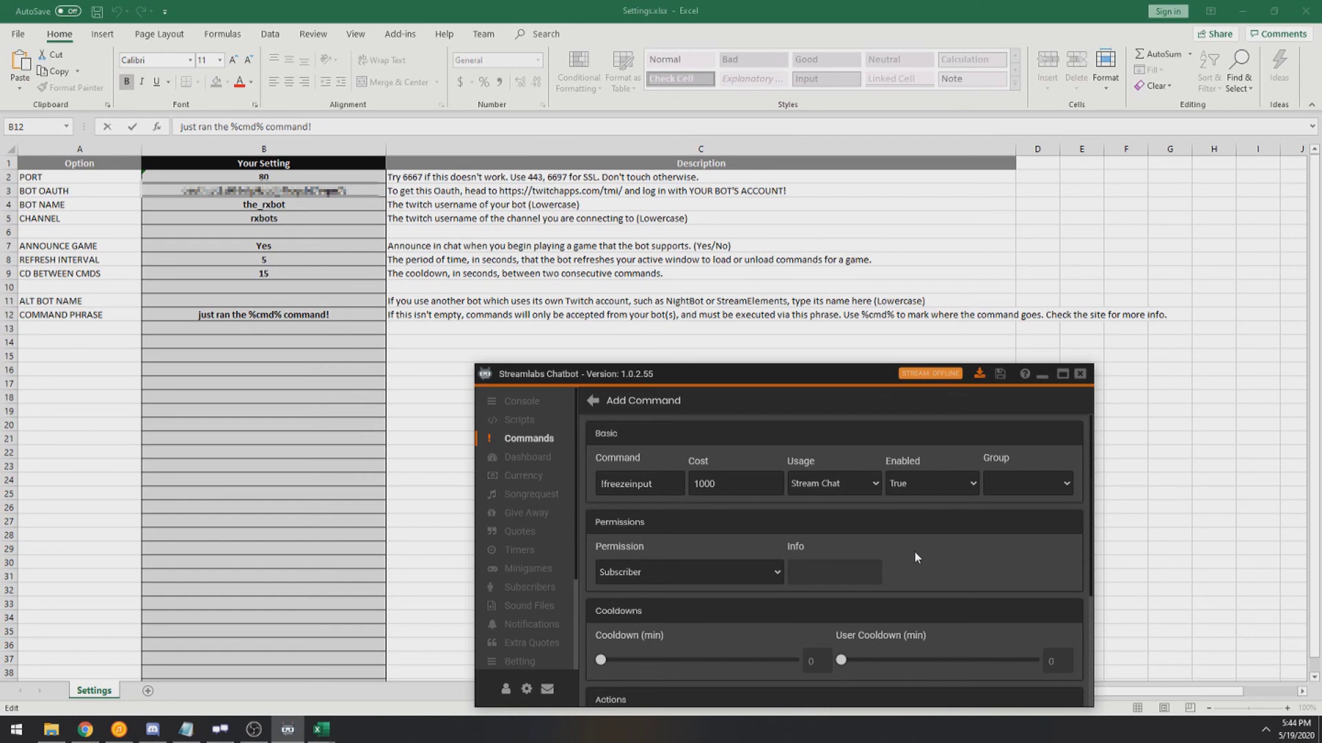
pyautogui.scroll(-3, 914, 550)
pyautogui.scroll(2, 914, 550)
pyautogui.scroll(-2, 826, 554)
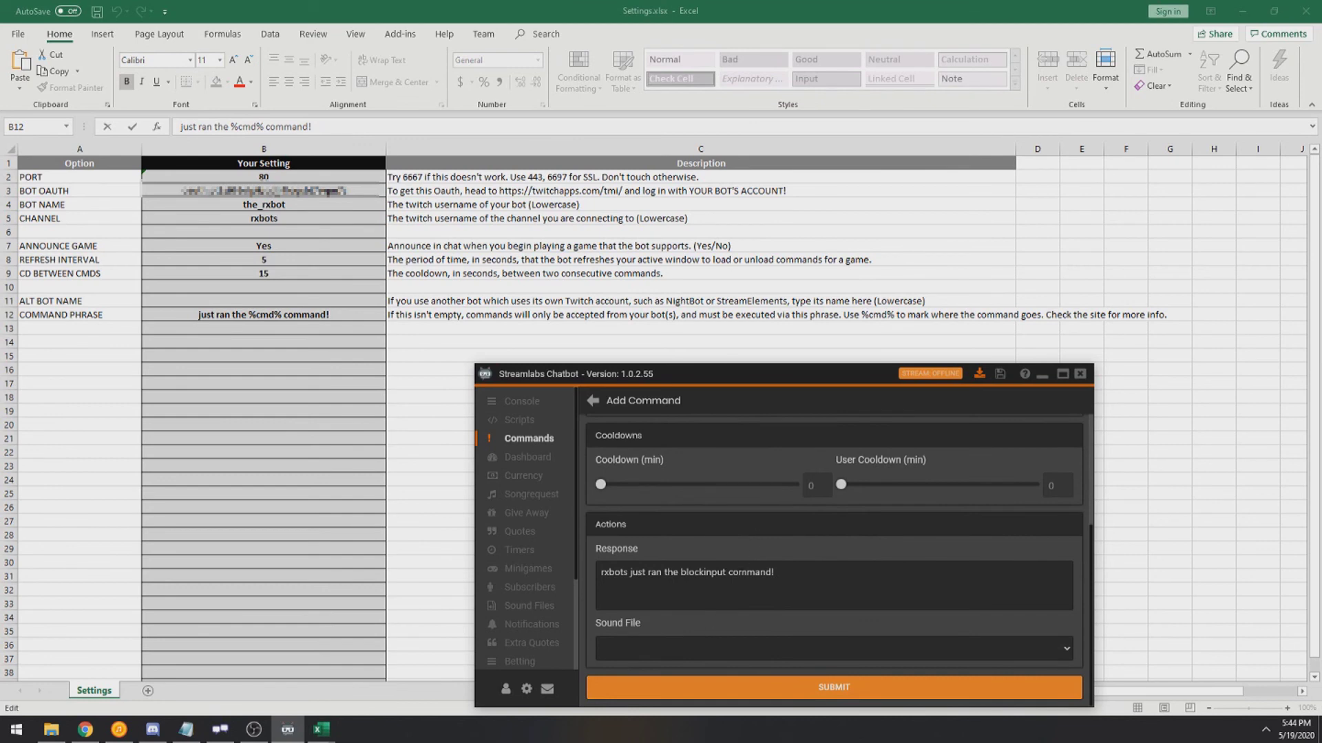
# Step: Compare the command name in the response with the %cmd% placeholder in the Settings workbook's COMMAND PHRASE
pyautogui.doubleClick(702, 572)
pyautogui.press('Right')
pyautogui.click(201, 315)
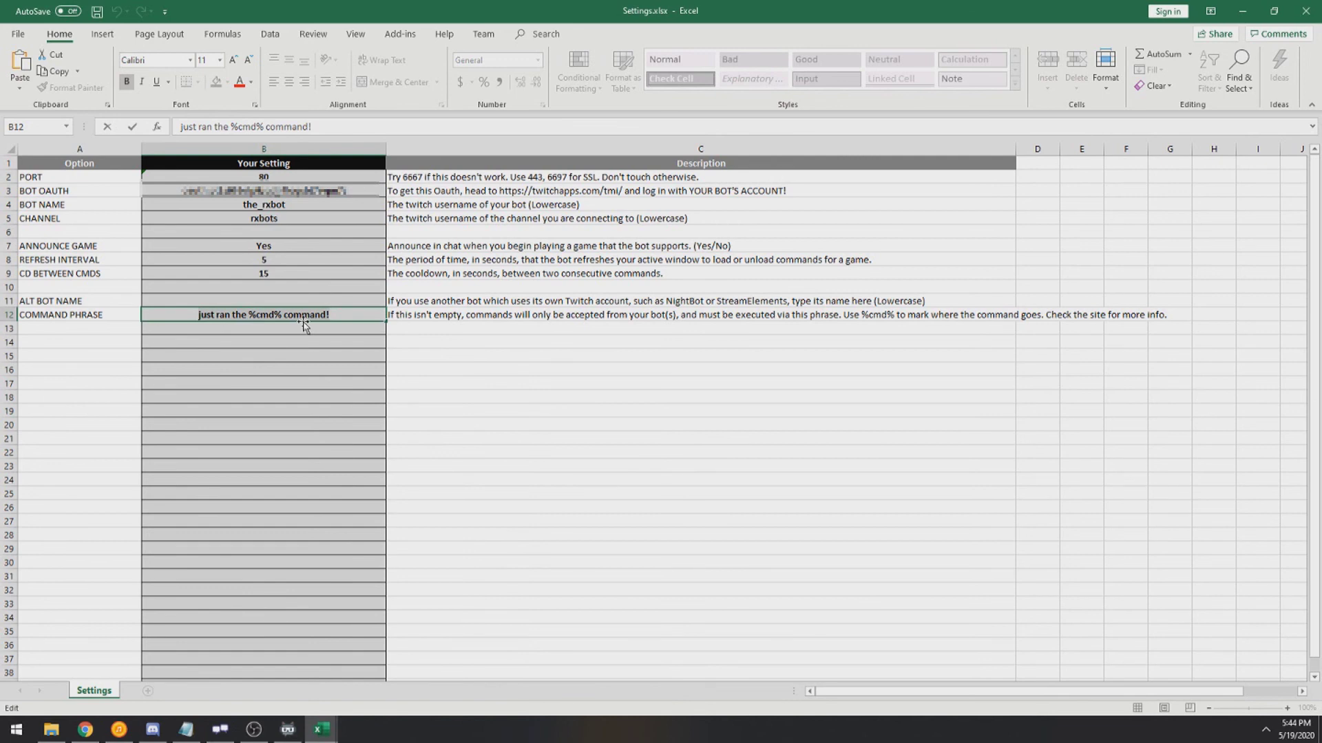
pyautogui.click(216, 314)
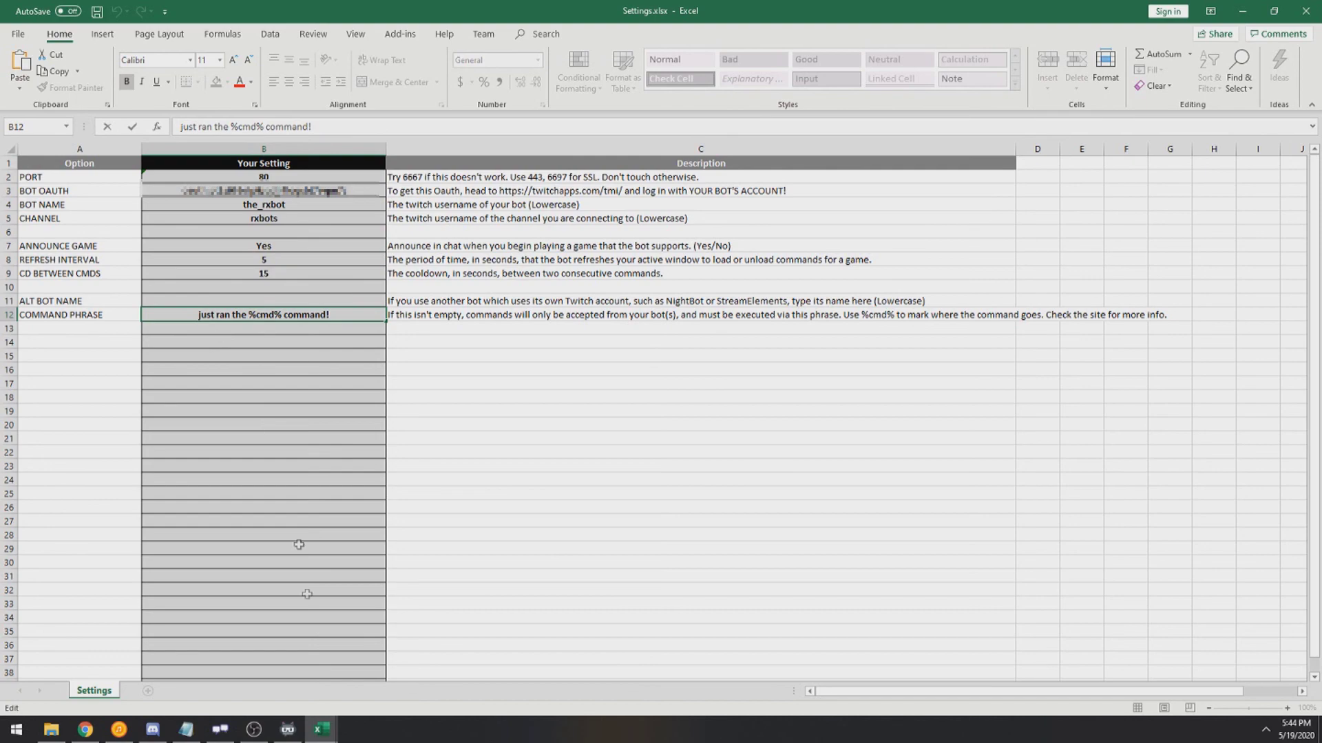
pyautogui.click(324, 732)
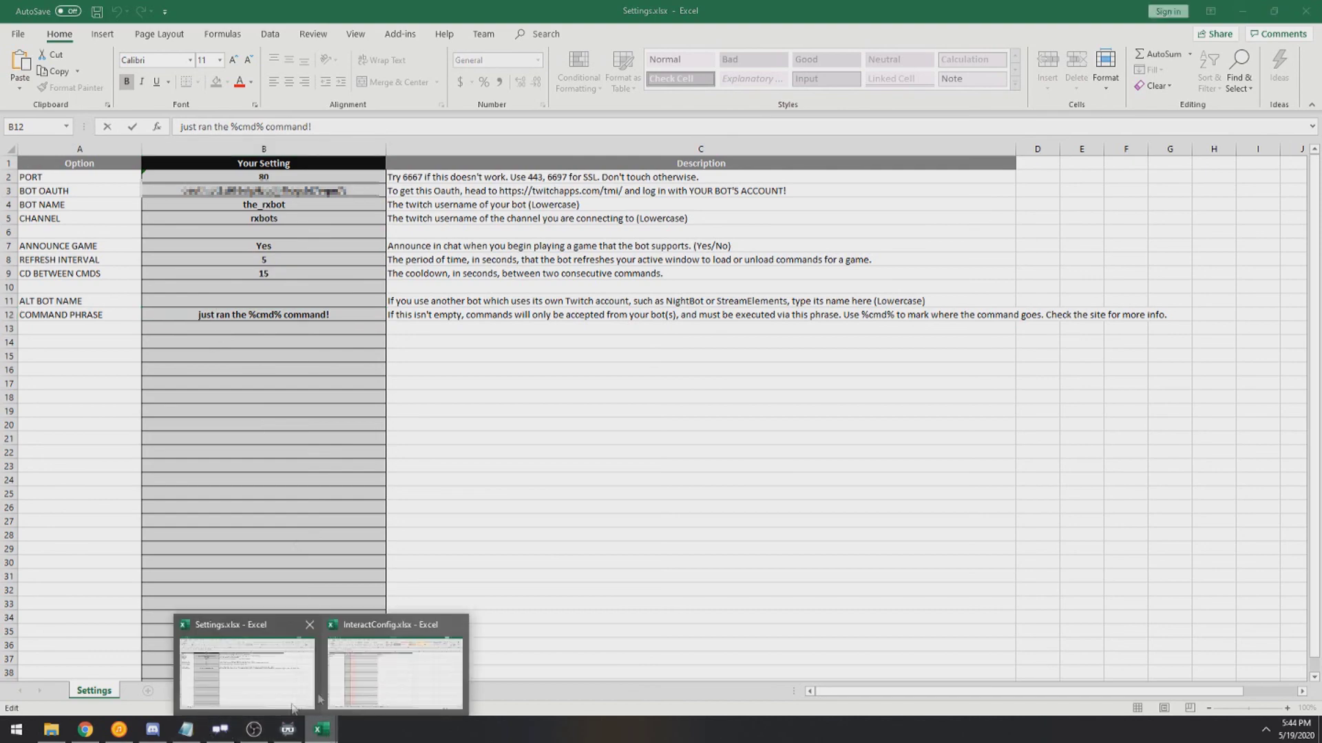
# Step: Switch to Chrome and open the IntRX Commands page on the rxbots.net site
pyautogui.click(81, 732)
pyautogui.moveTo(957, 104)
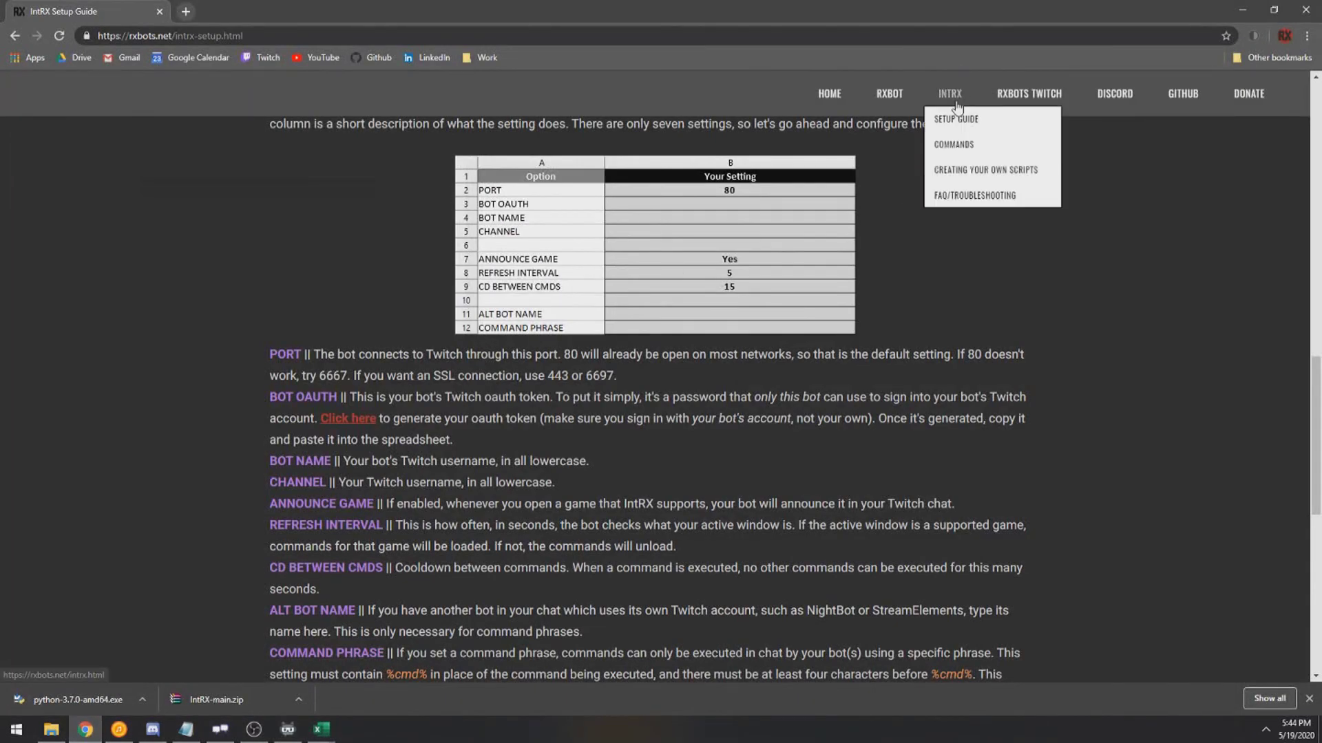
pyautogui.scroll(-10, 1090, 336)
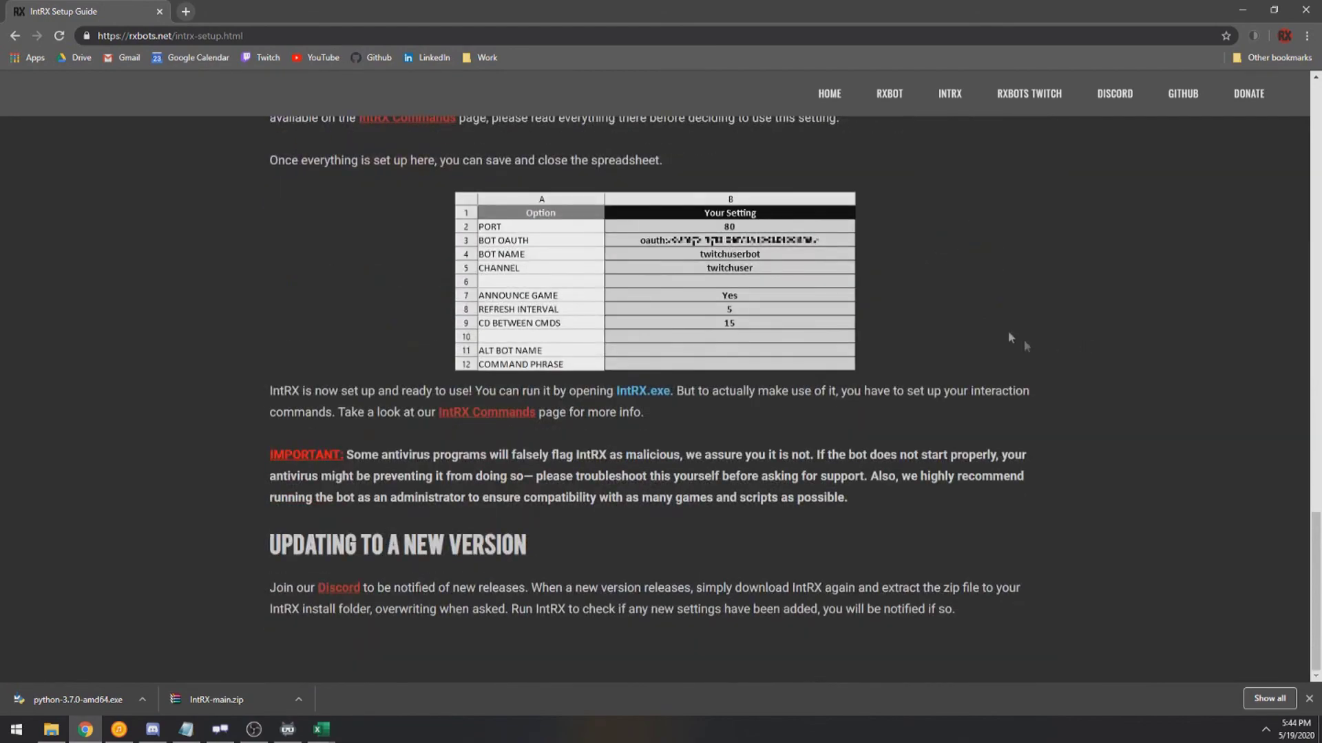
pyautogui.click(953, 138)
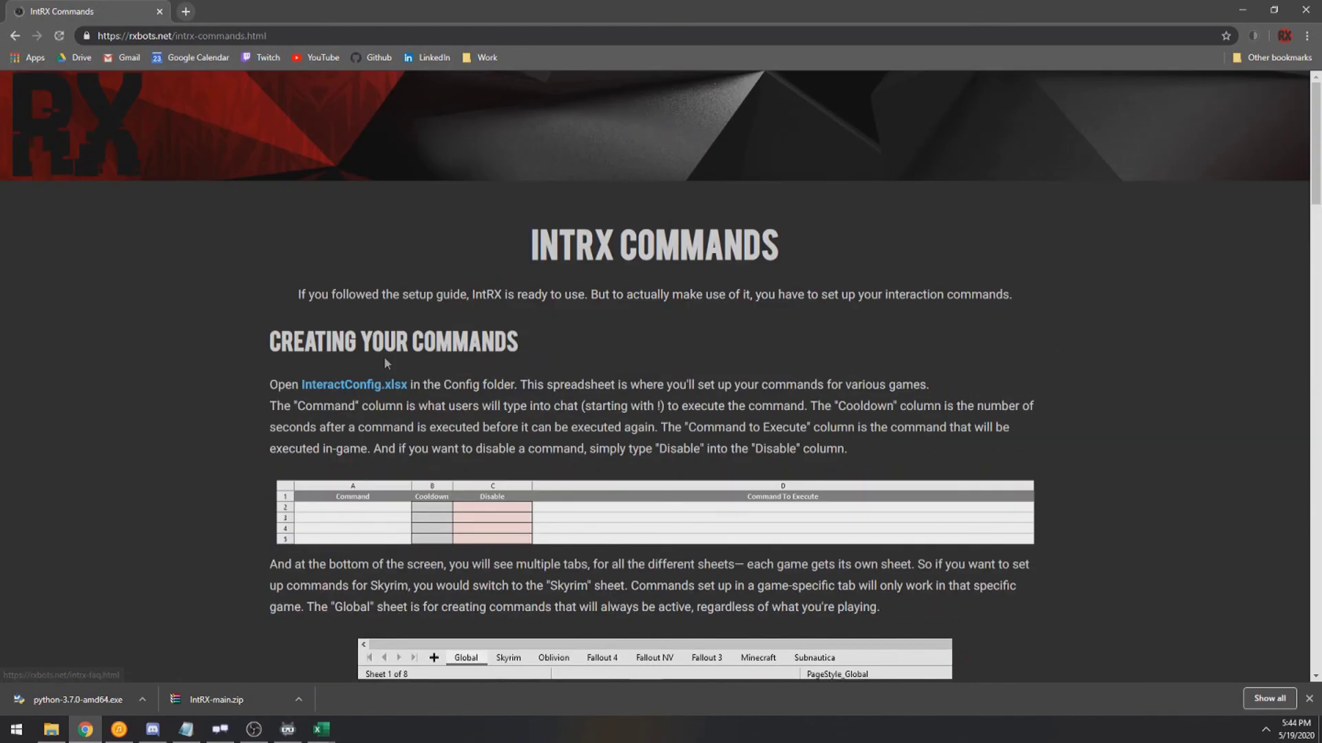
# Step: Read the "Using IntRX with another chat bot" section, including the command phrase rules and external bot steps
pyautogui.scroll(-4, 382, 357)
pyautogui.scroll(-15, 297, 326)
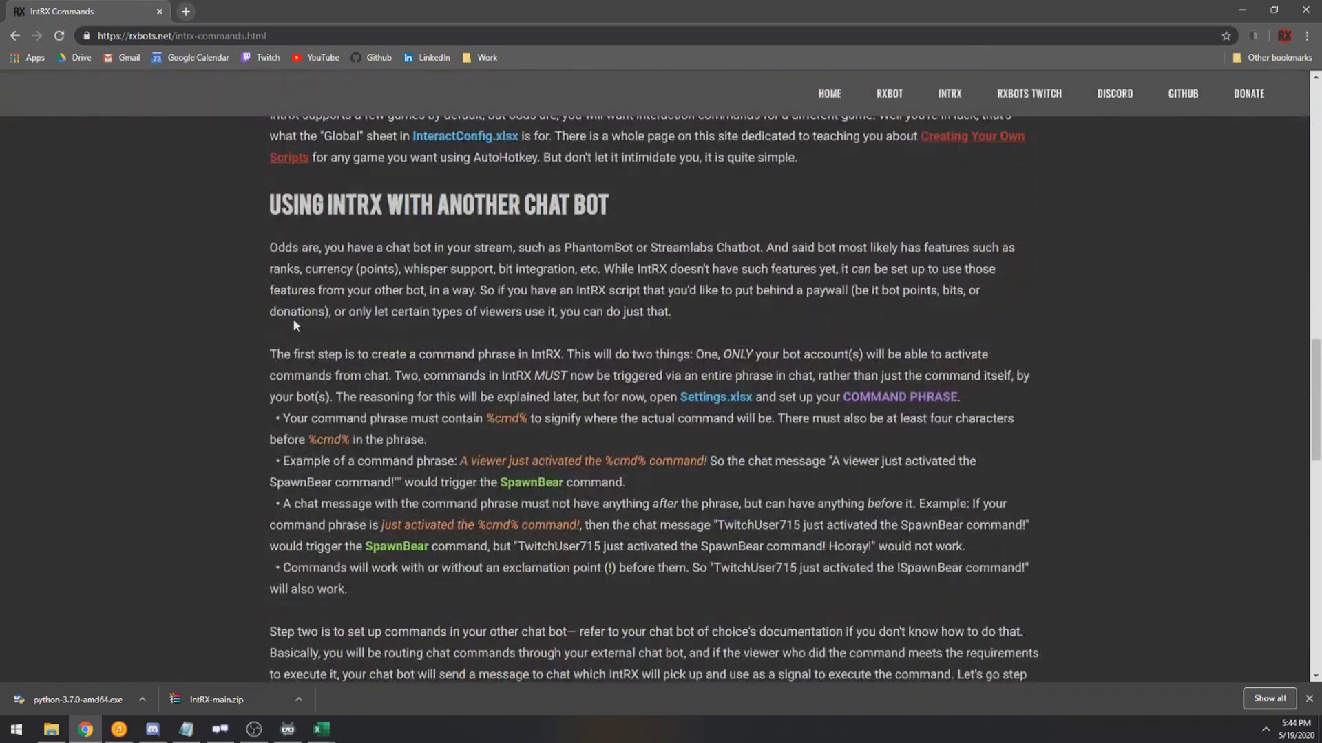
pyautogui.hotkey('ctrl', 'a')
pyautogui.scroll(-7, 846, 495)
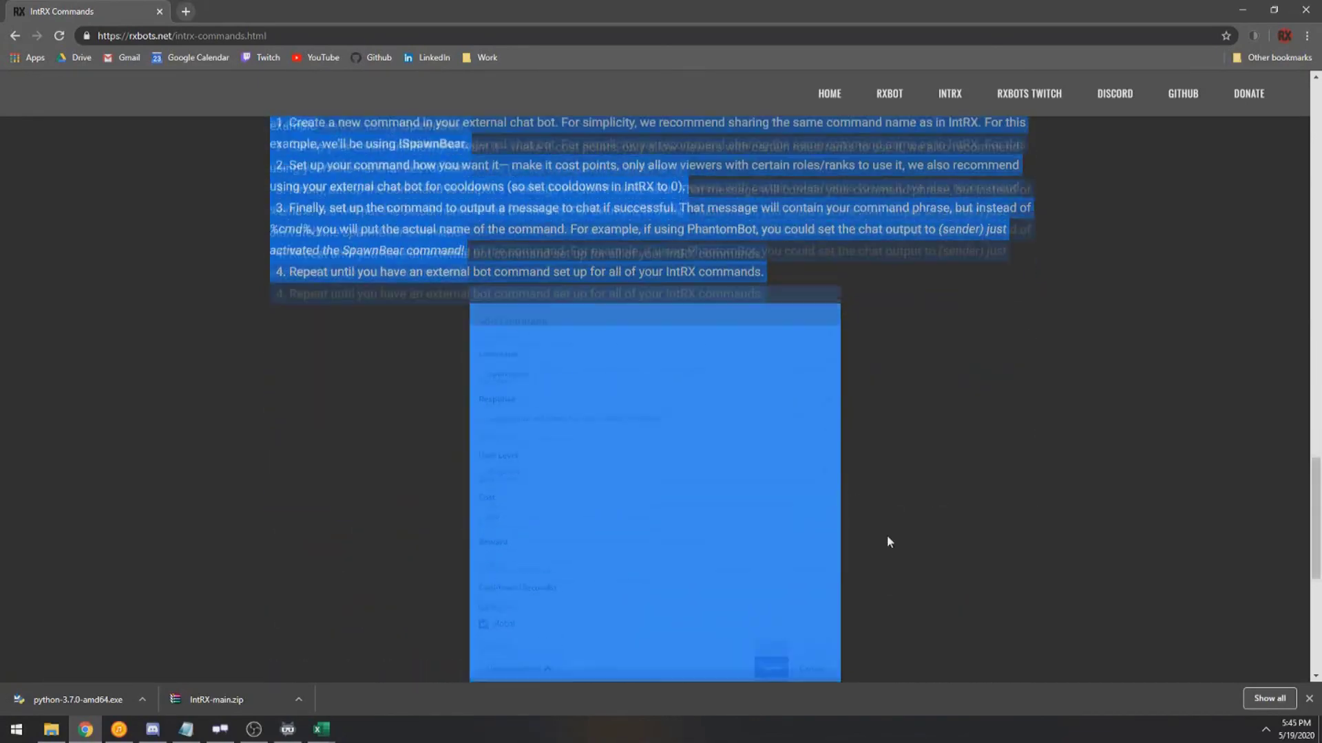
pyautogui.click(850, 352)
pyautogui.scroll(5, 791, 427)
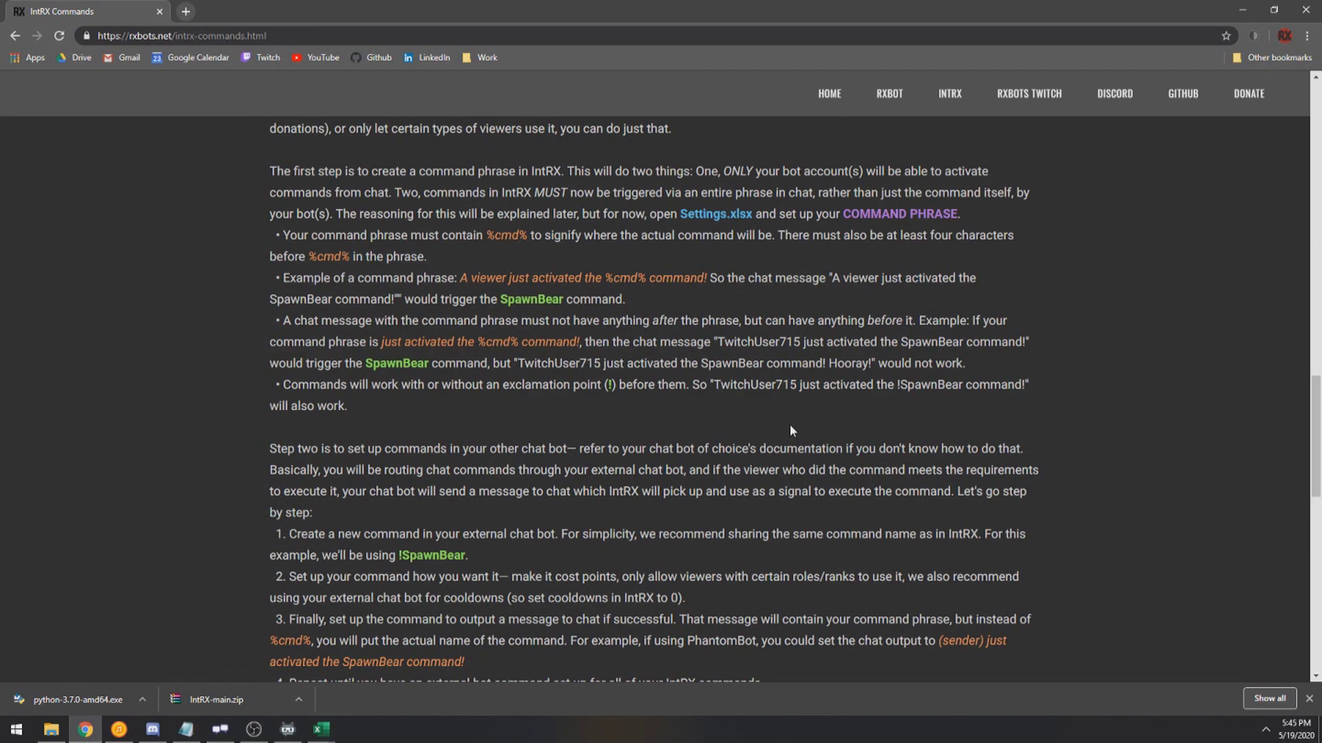
pyautogui.scroll(3, 790, 424)
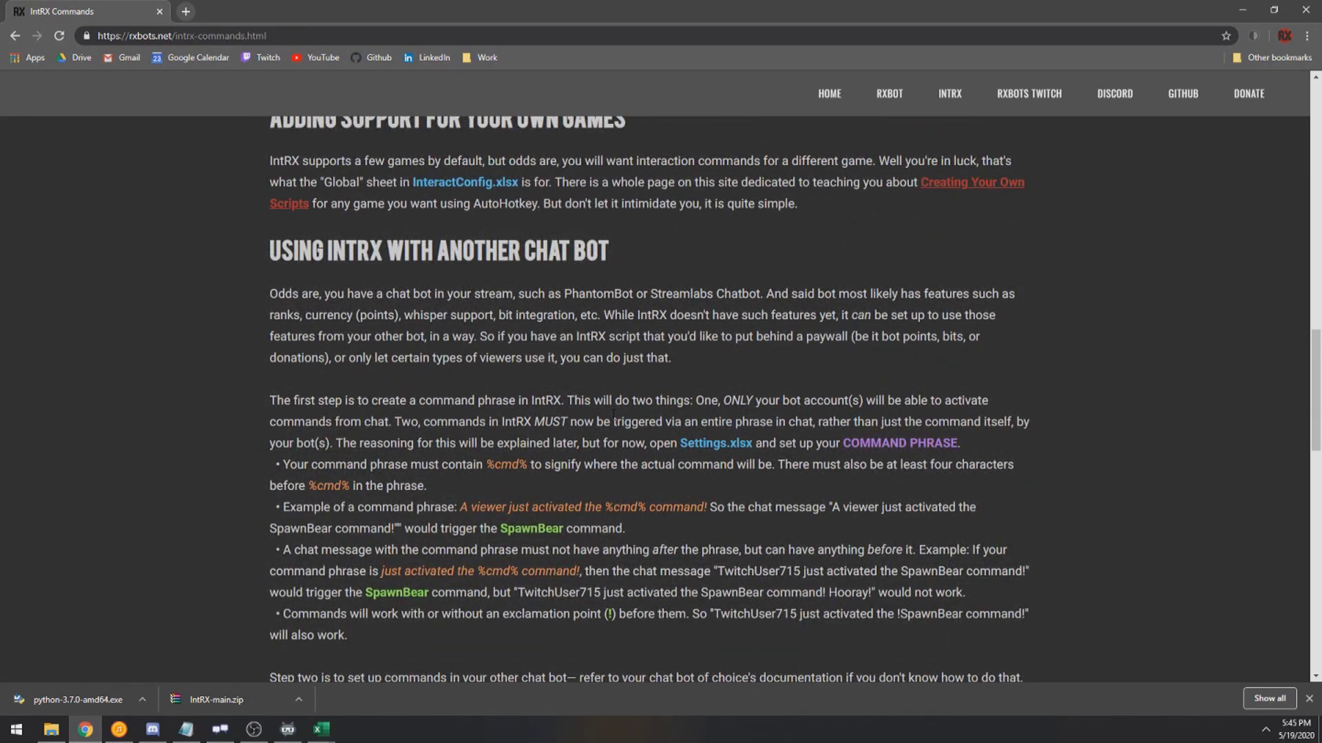
# Step: Return to Streamlabs Chatbot, check the command name blockinput in the response, and submit the new command
pyautogui.click(1242, 10)
pyautogui.click(51, 729)
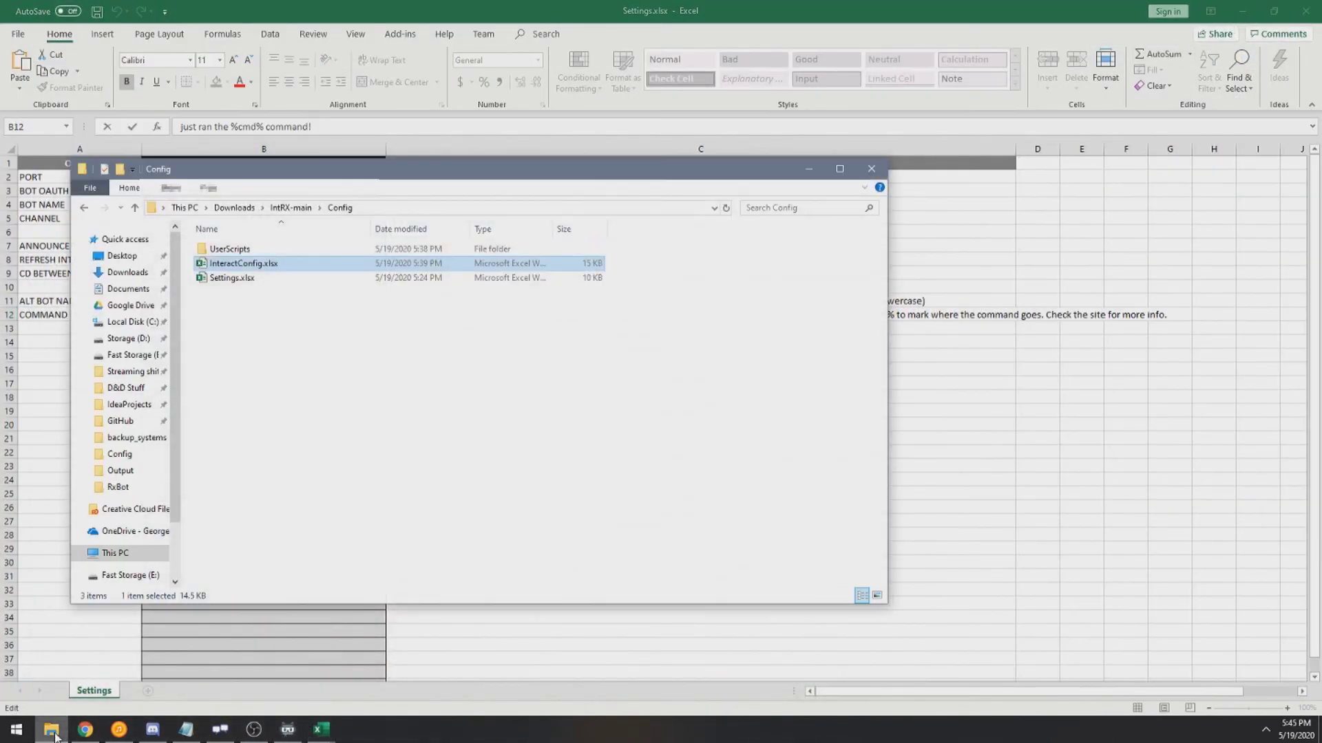
pyautogui.click(288, 729)
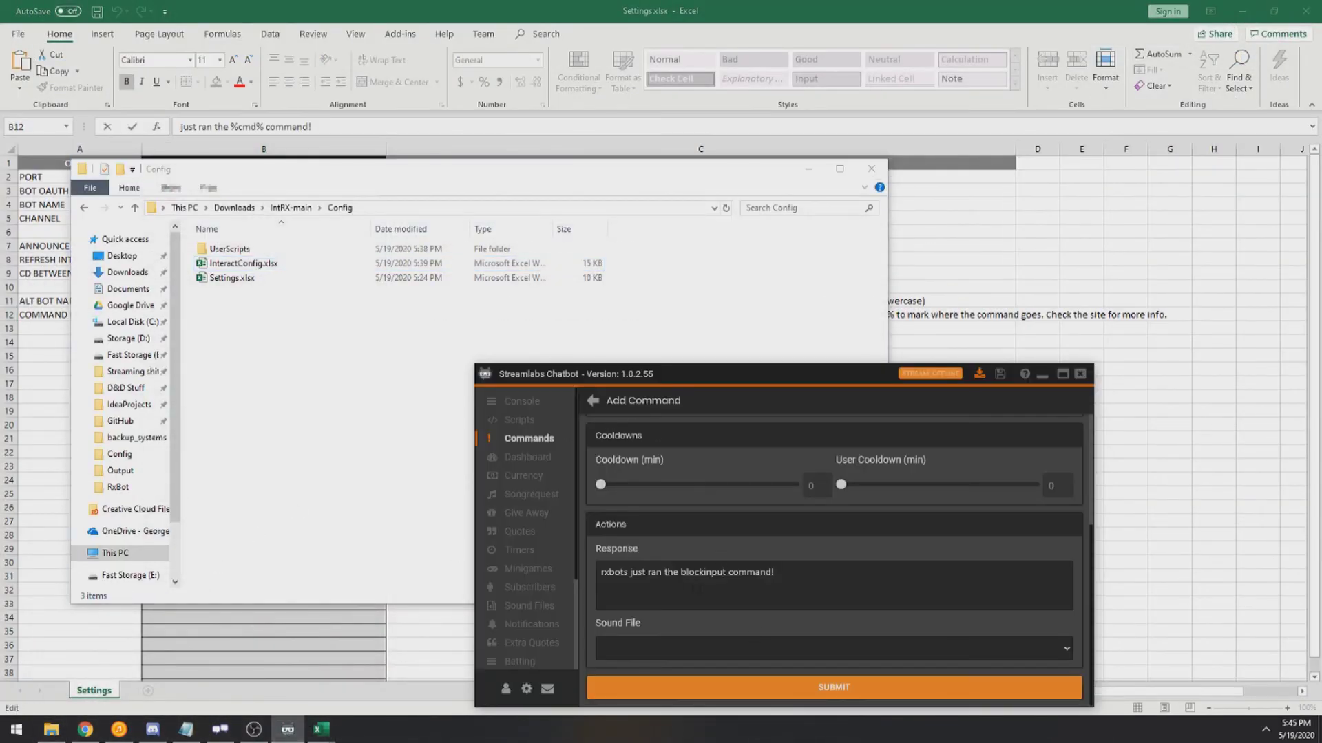
pyautogui.doubleClick(700, 575)
pyautogui.click(809, 169)
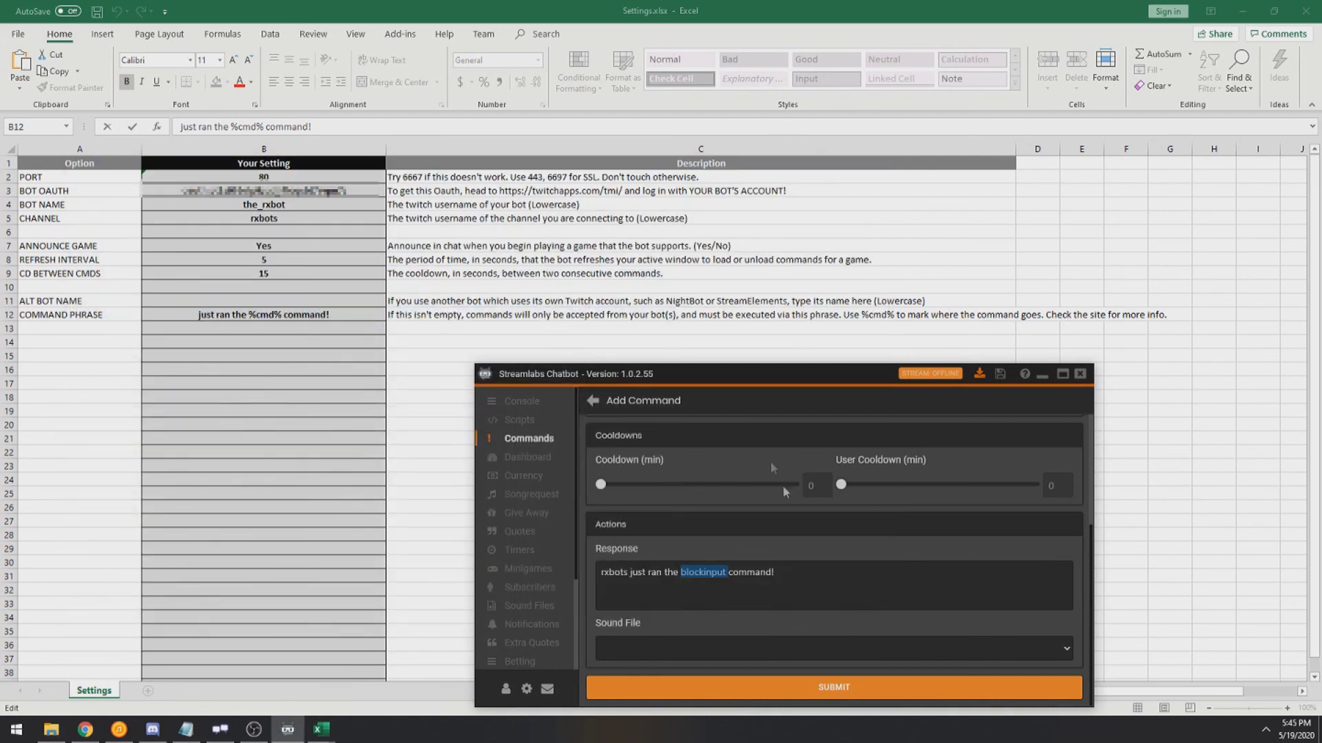
pyautogui.click(781, 696)
pyautogui.scroll(-2, 663, 564)
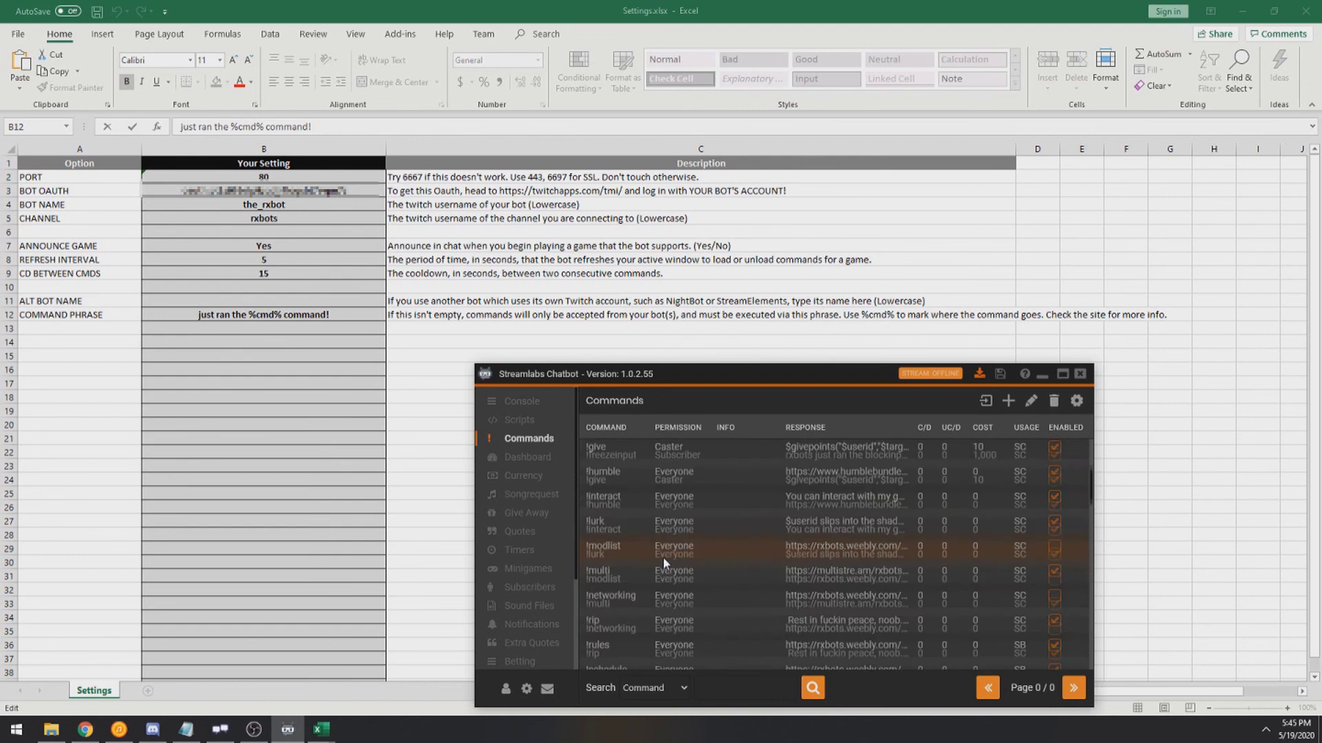
# Step: Show the Streamlabs Chatbot console and bring up the rxbots Twitch chat window
pyautogui.click(512, 405)
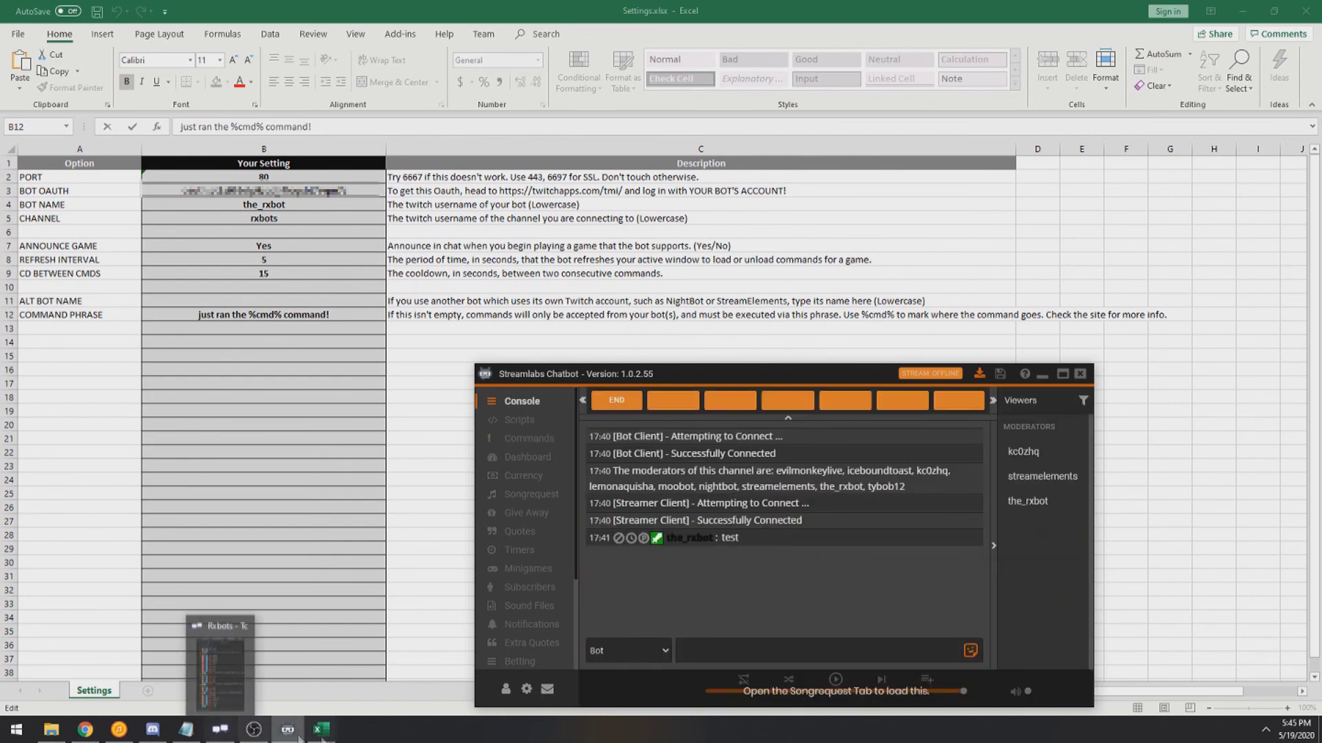
pyautogui.moveTo(225, 731)
pyautogui.click(234, 659)
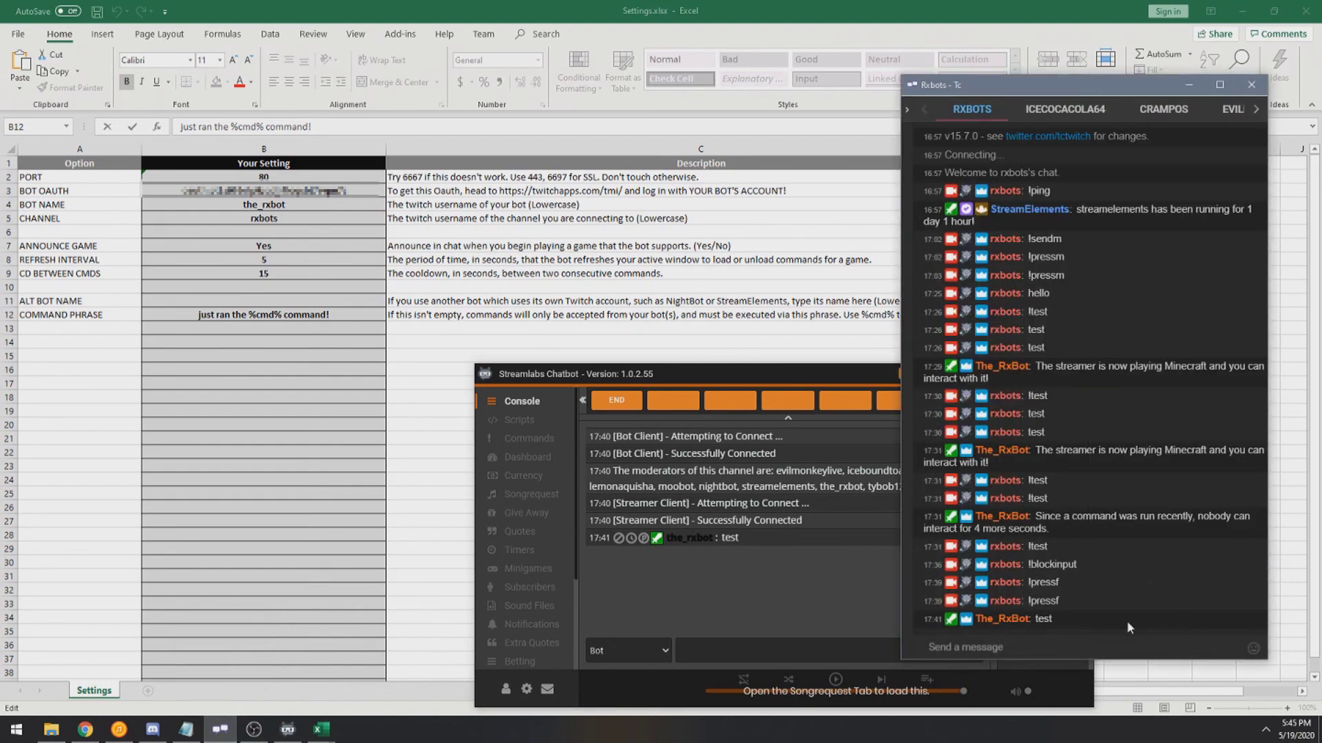
# Step: Launch IntRX.exe from the IntRX-main folder
pyautogui.click(54, 731)
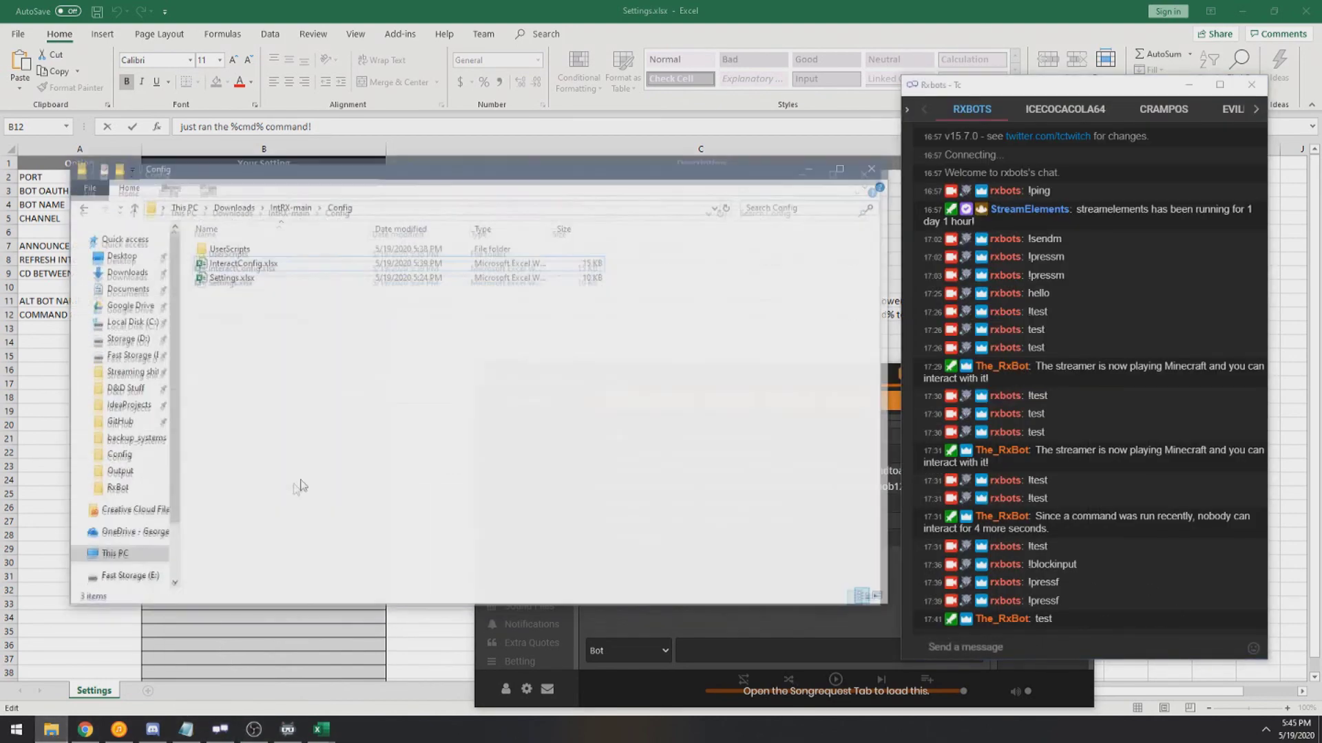
pyautogui.click(291, 207)
pyautogui.doubleClick(227, 307)
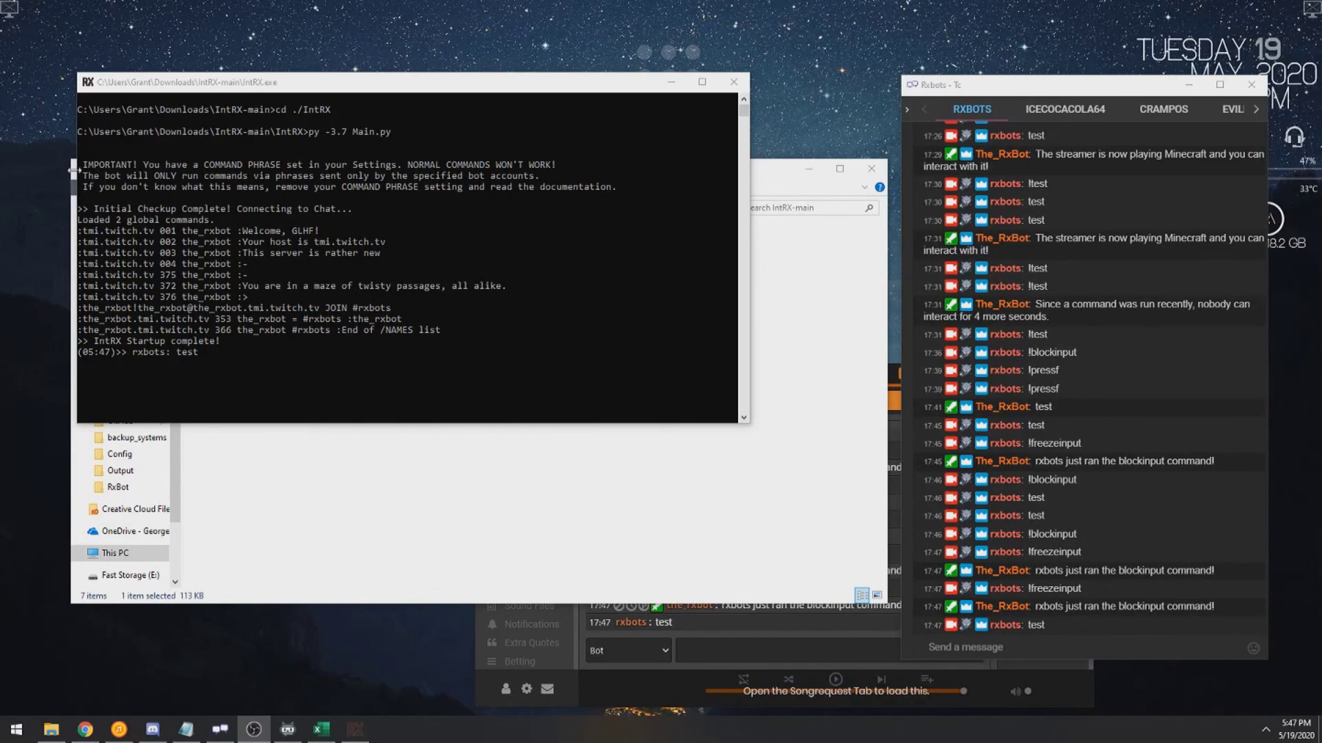
# Step: Examine the COMMAND PHRASE notice in the IntRX startup output
pyautogui.click(102, 169)
pyautogui.moveTo(204, 165); pyautogui.dragTo(556, 166)
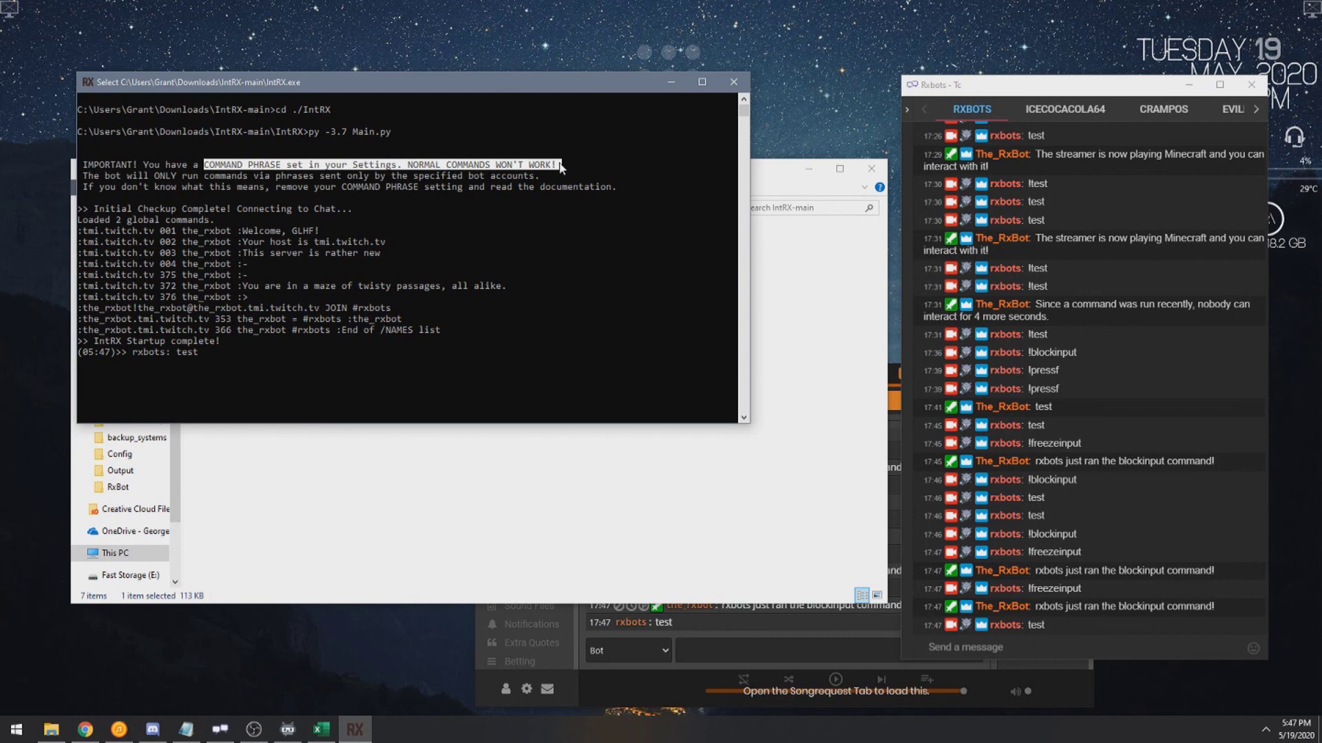
pyautogui.click(581, 152)
# Step: Send the messages !blockinput, test and !freezeinput in the rxbots Twitch chat to test the command phrase
pyautogui.click(1041, 646)
pyautogui.write('!blockinput')
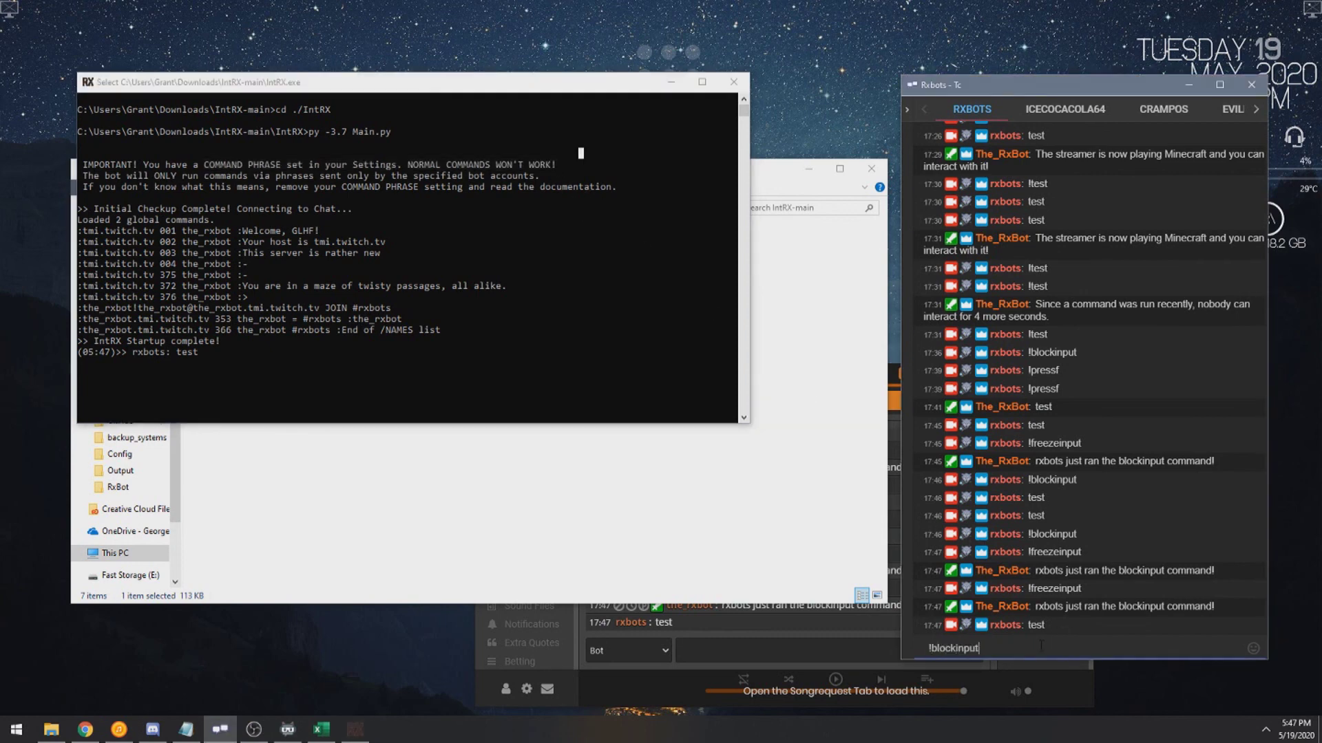
pyautogui.press('Return')
pyautogui.write('test')
pyautogui.press('Return')
pyautogui.write('!freezeinput')
pyautogui.press('Return')
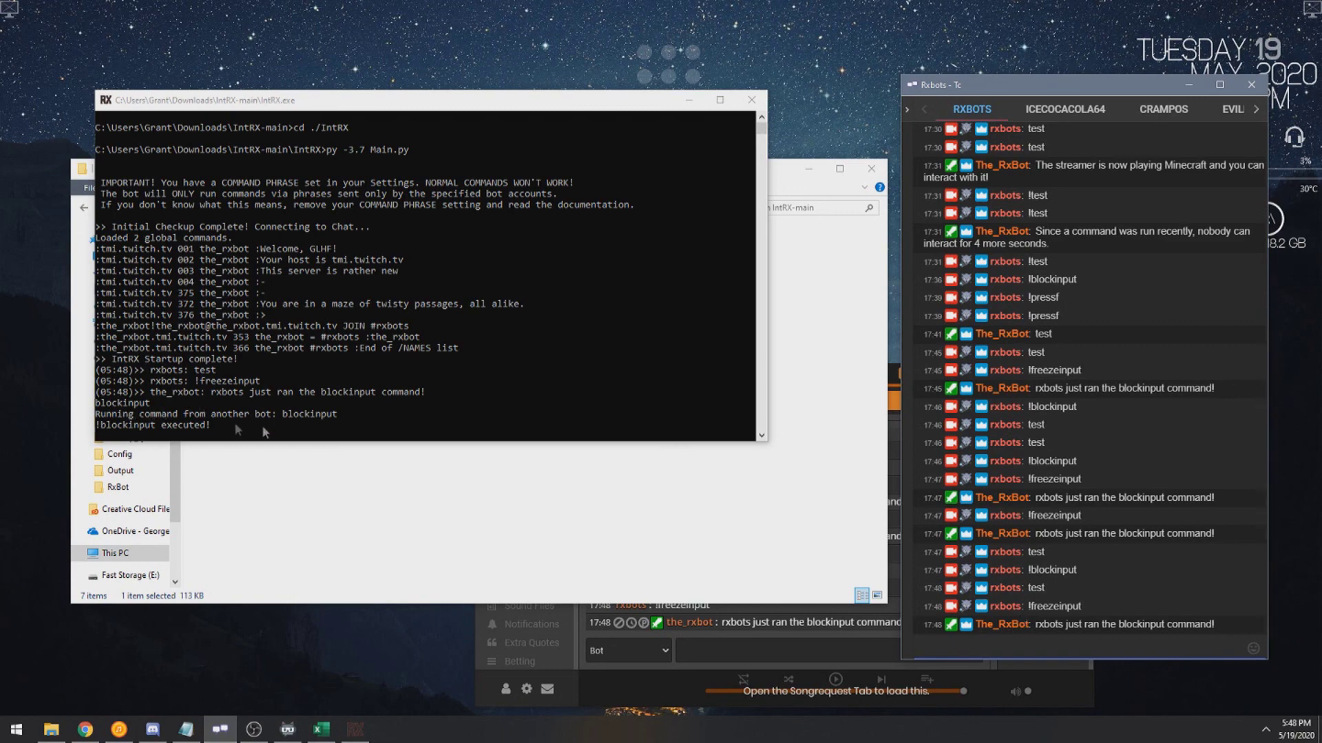
# Step: Examine the IntRX console lines about the blockinput command received from the other bot
pyautogui.click(335, 428)
pyautogui.moveTo(94, 420); pyautogui.dragTo(62, 420)
pyautogui.click(177, 427)
pyautogui.moveTo(69, 430); pyautogui.dragTo(62, 428)
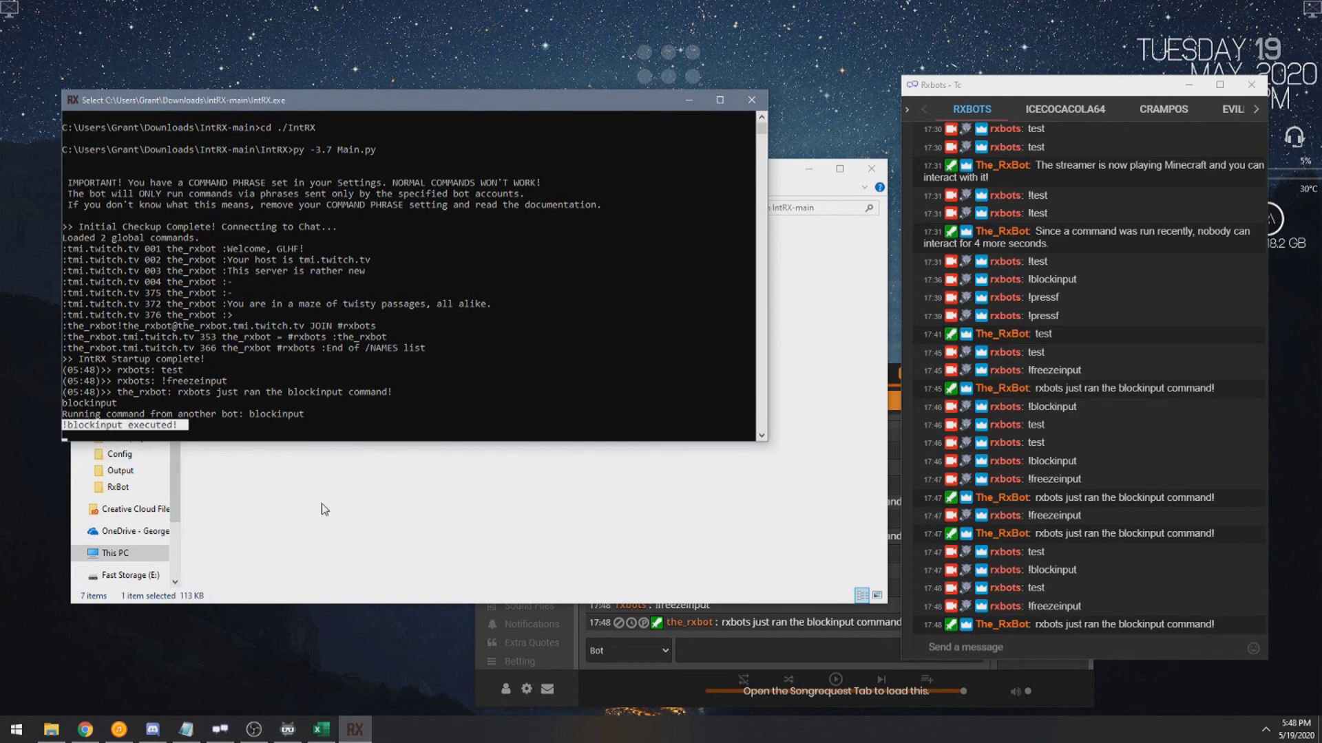
pyautogui.click(257, 414)
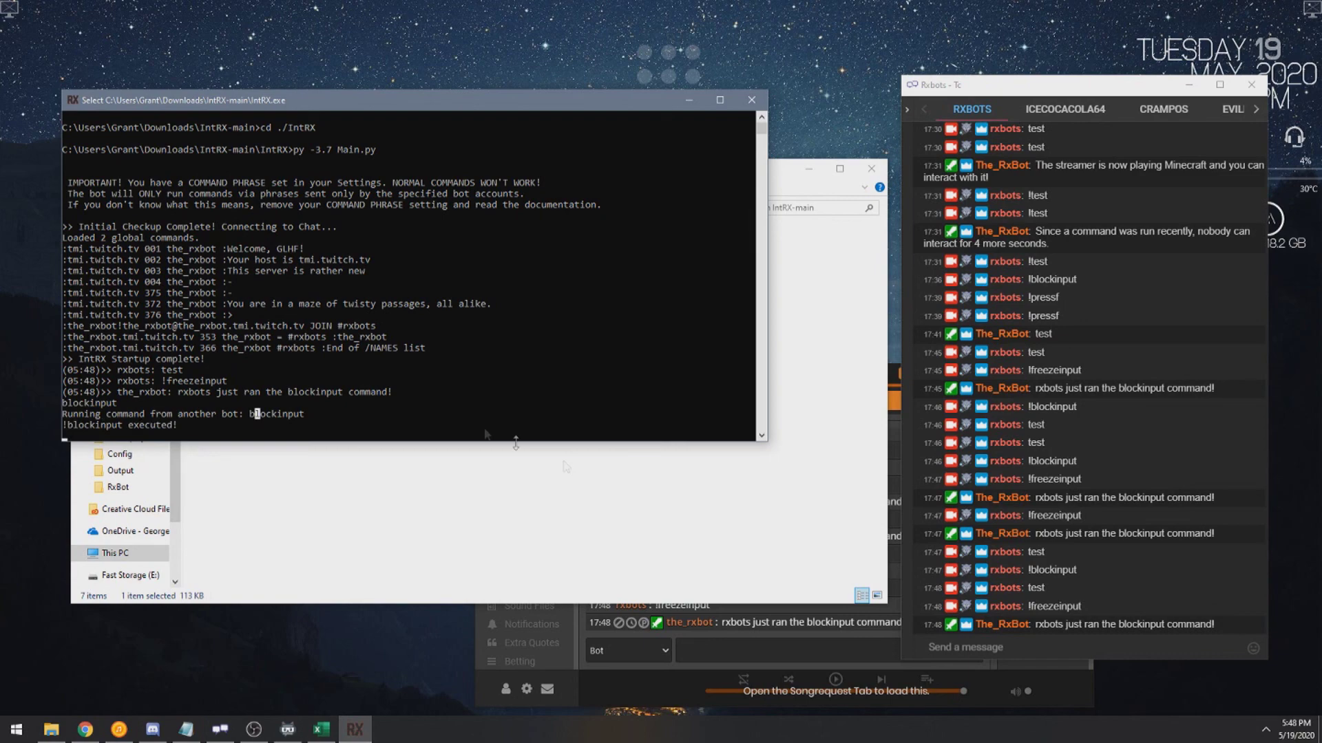
# Step: Switch to Excel, review the Subnautica, Minecraft, Skyrim and Global sheets of InteractConfig.xlsx, and close the workbook
pyautogui.click(322, 728)
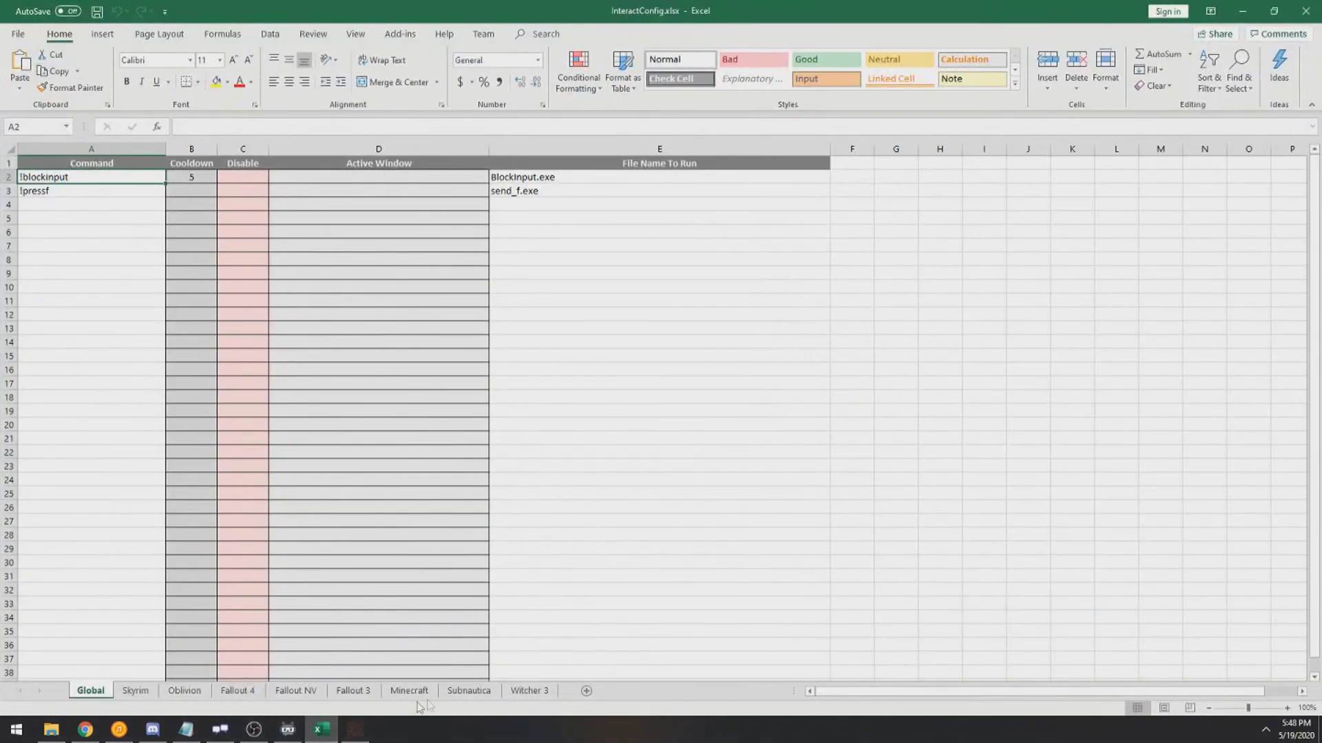
pyautogui.click(469, 691)
pyautogui.click(408, 691)
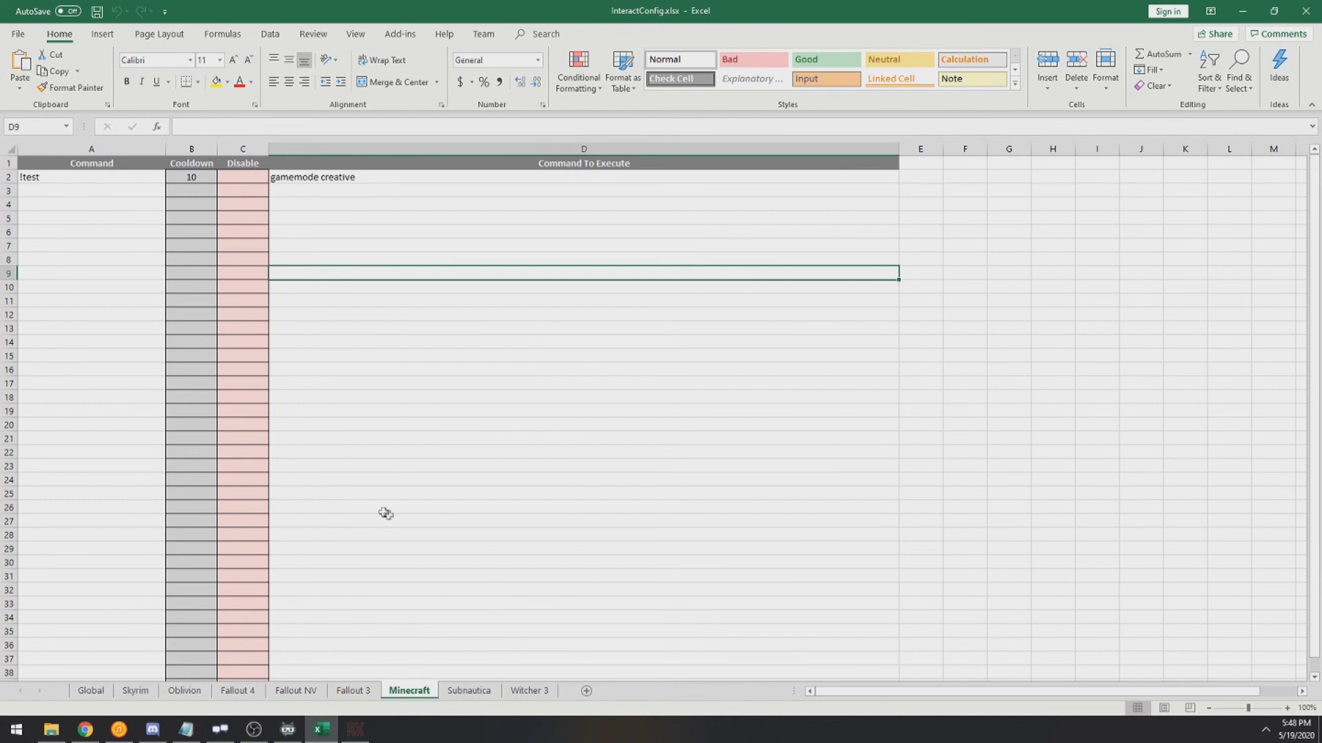
pyautogui.click(143, 693)
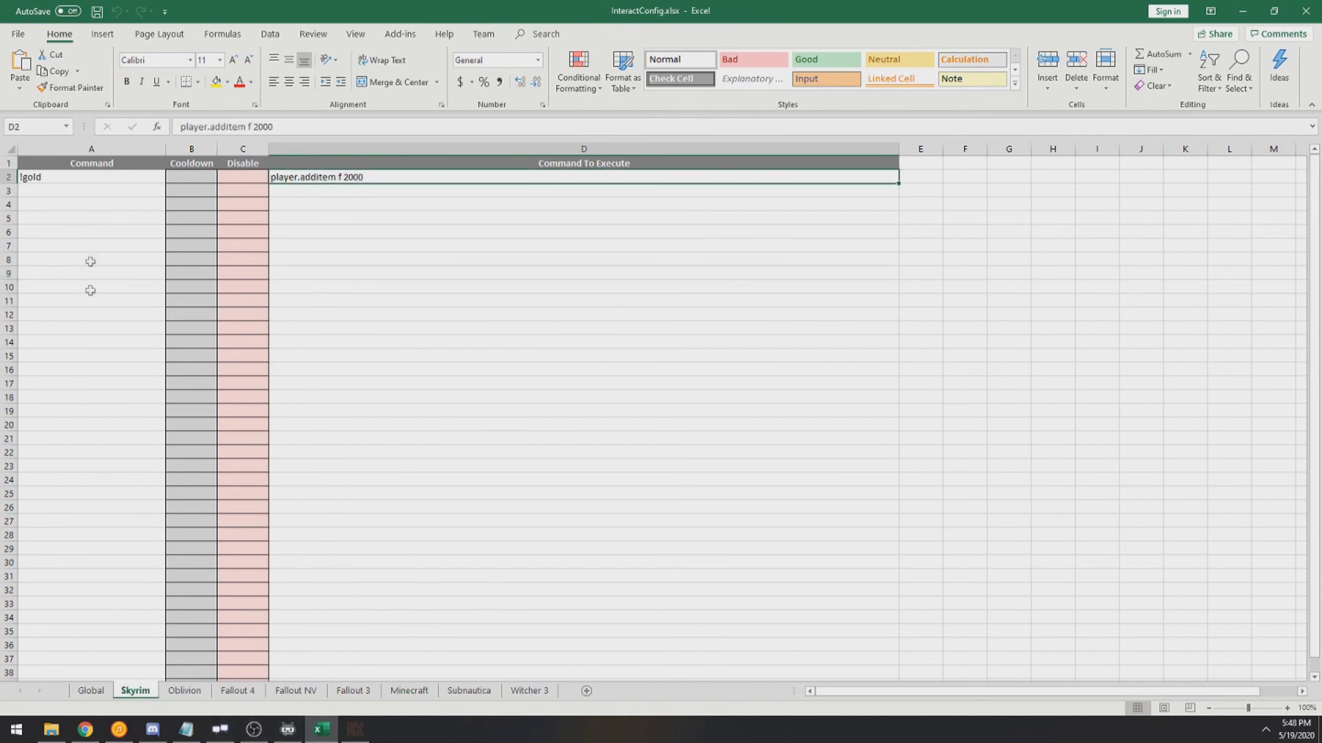
pyautogui.click(45, 180)
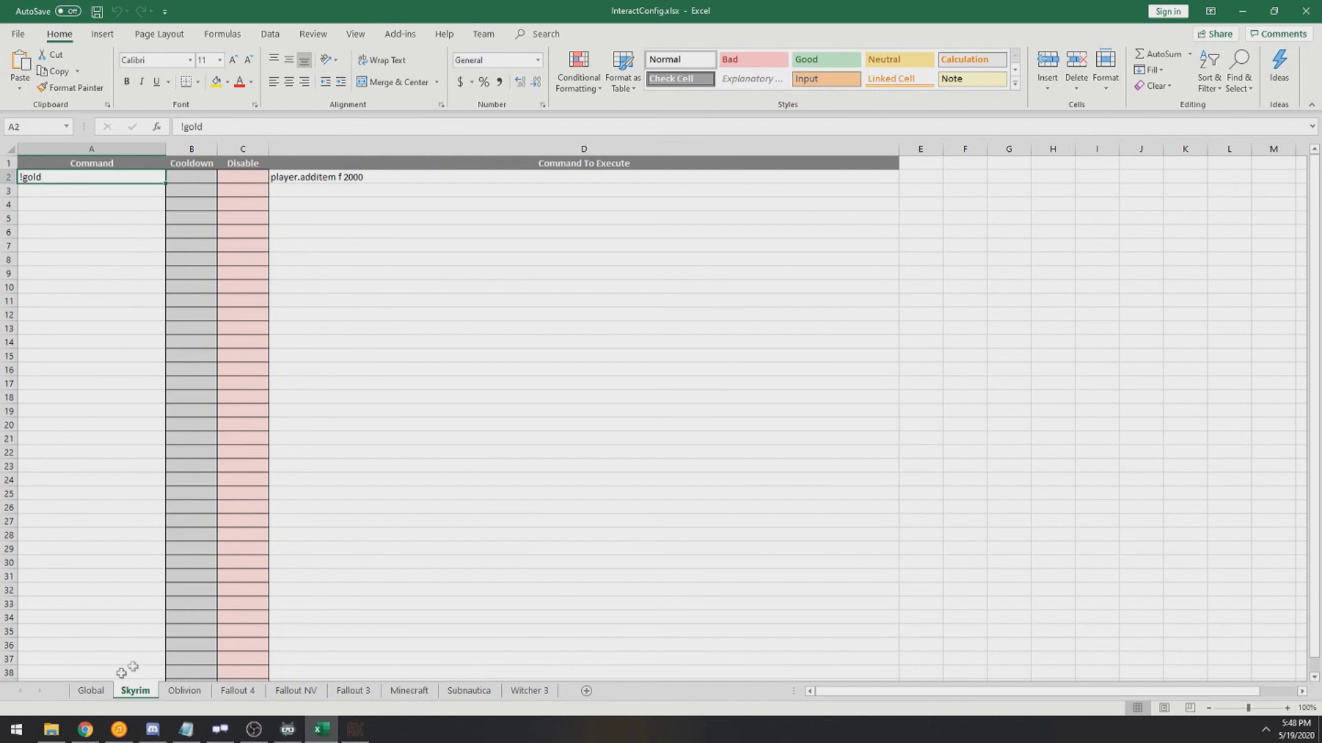
pyautogui.click(91, 690)
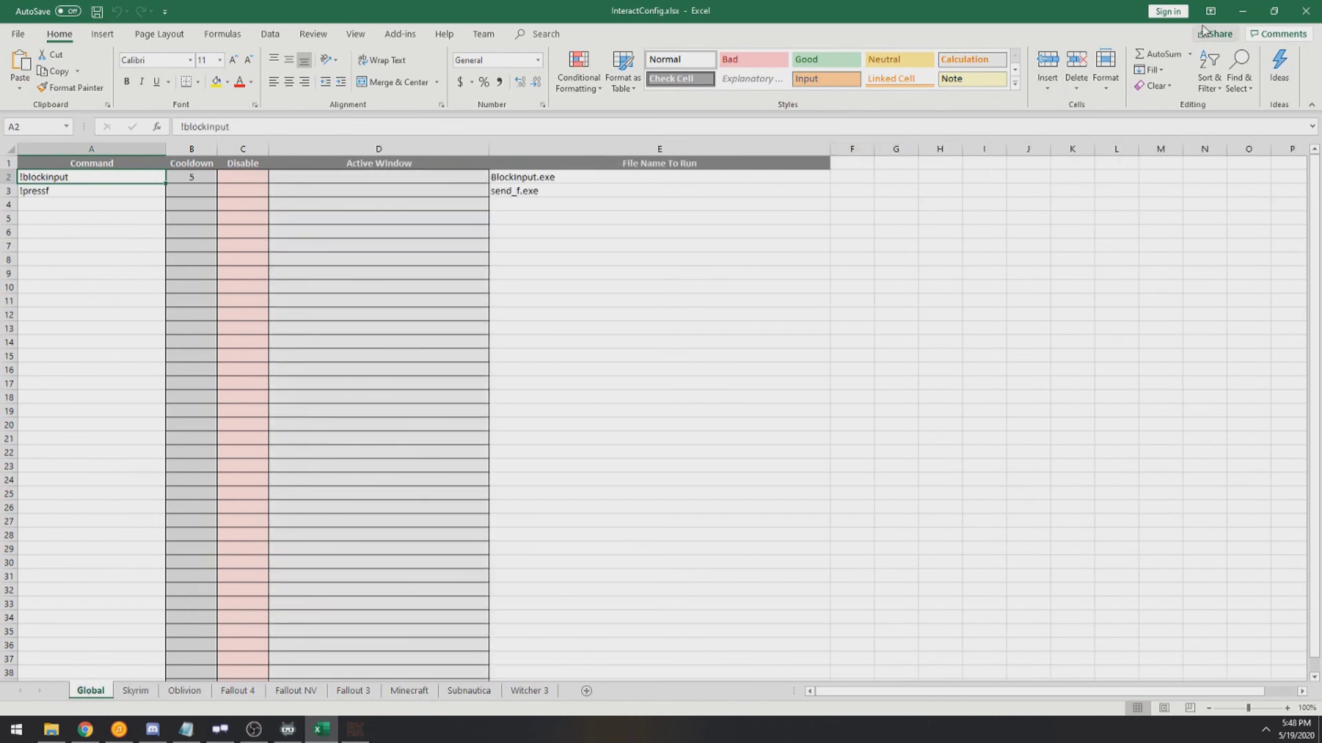
pyautogui.click(1305, 11)
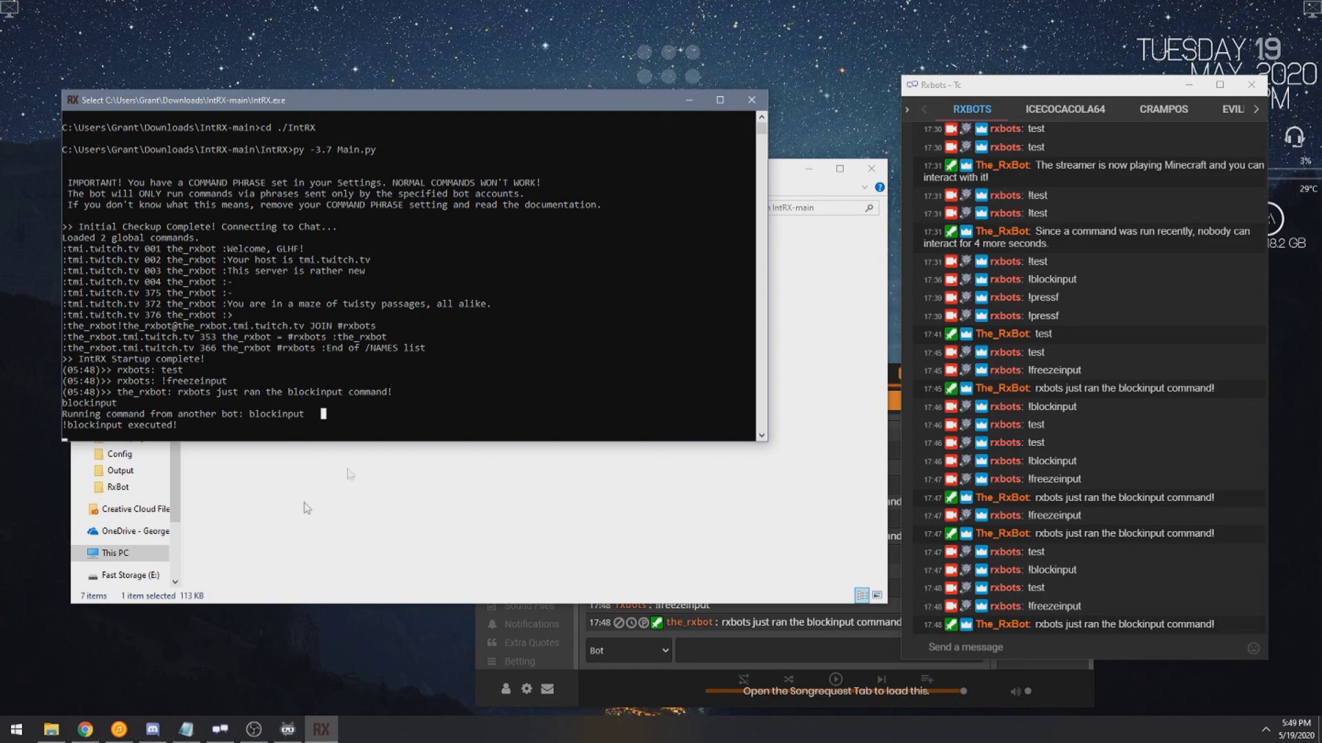
# Step: Switch to Chrome and review the external chat bot steps, example Add Command form and flowchart on the IntRX Commands page
pyautogui.click(85, 730)
pyautogui.scroll(20, 462, 483)
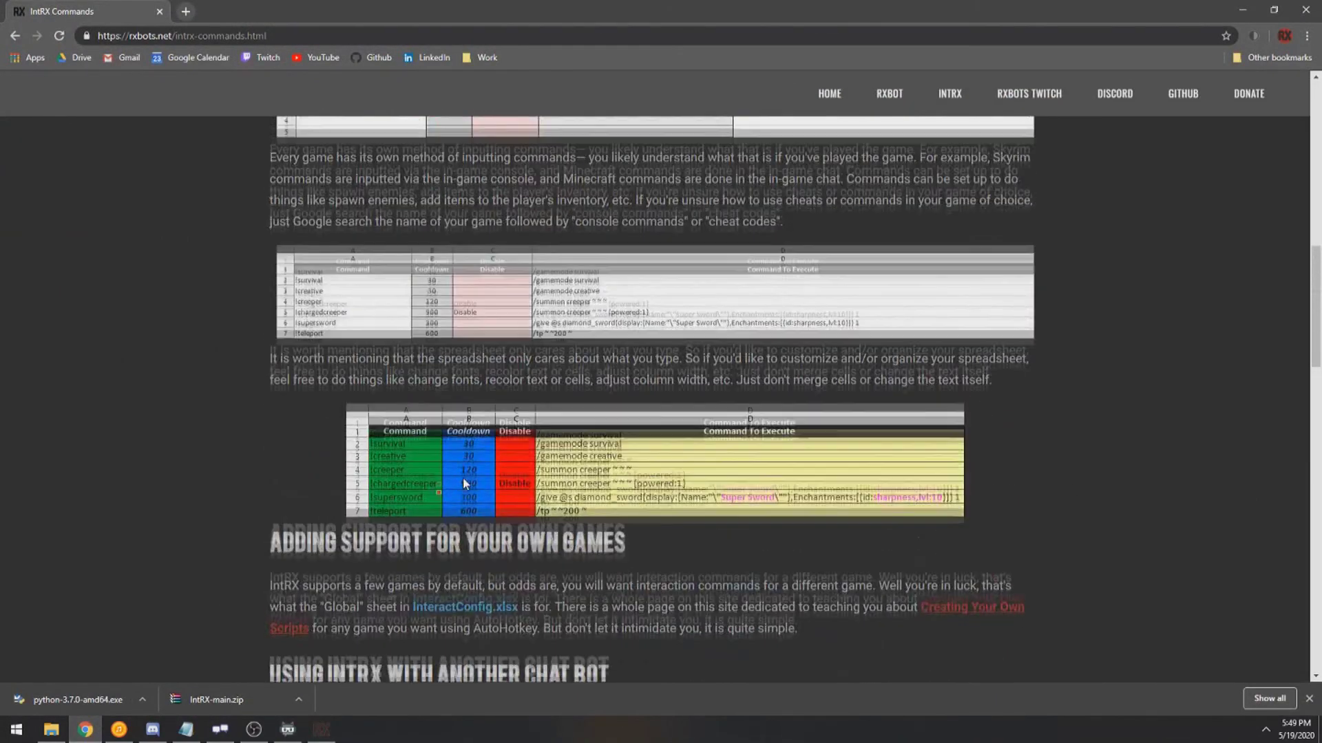
pyautogui.scroll(-20, 259, 410)
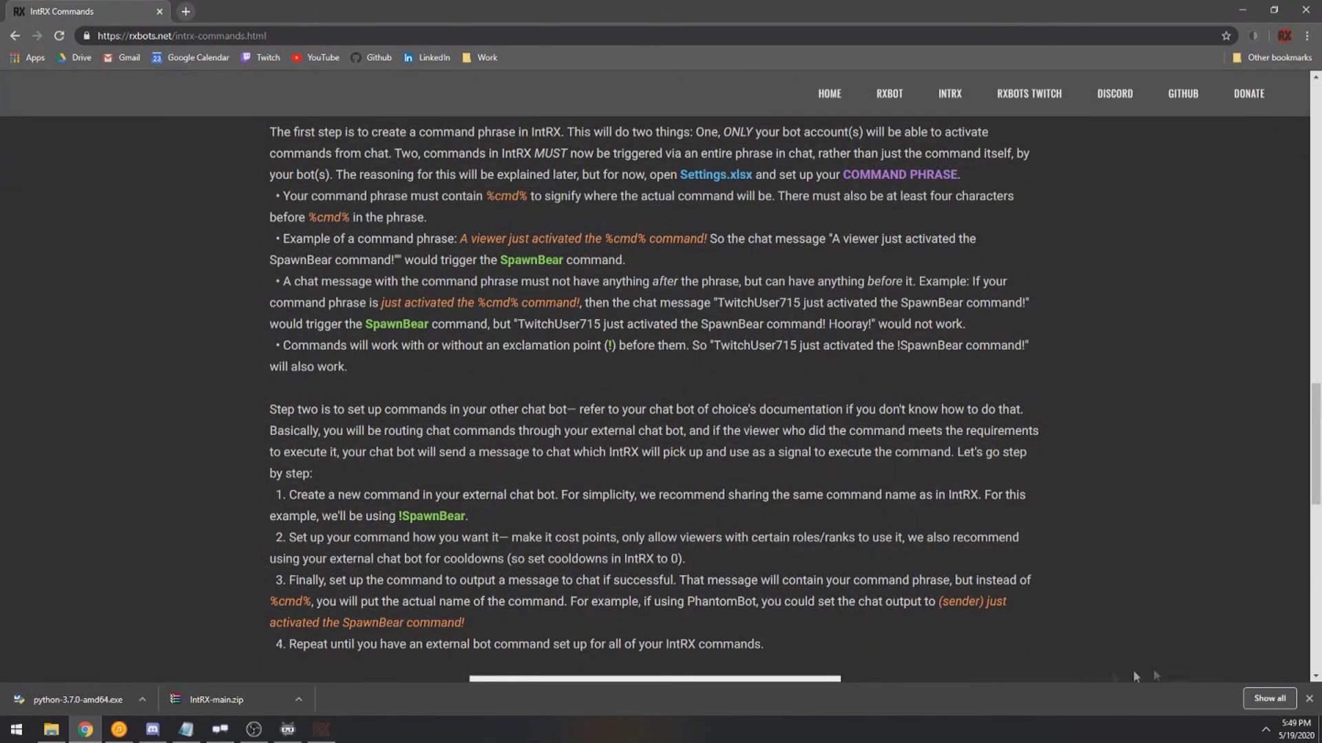
pyautogui.click(1307, 699)
pyautogui.scroll(-5, 895, 511)
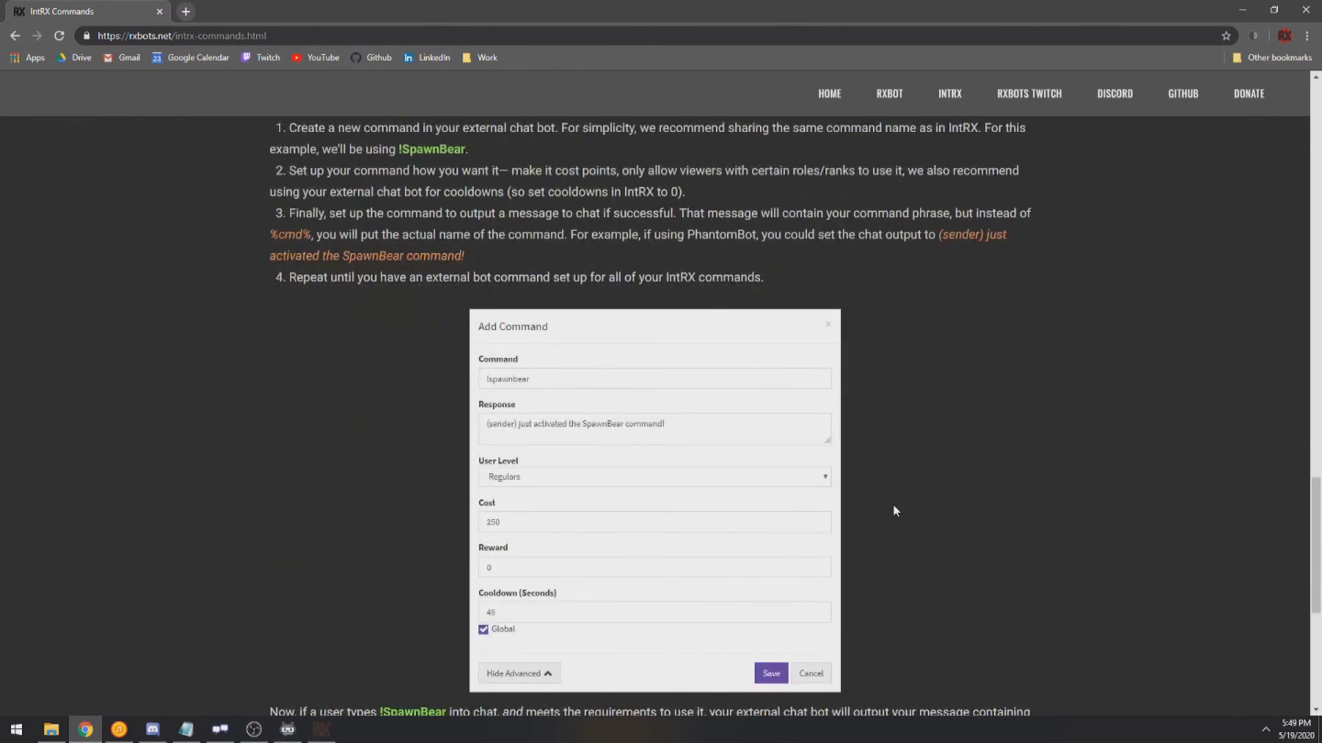
pyautogui.scroll(-4, 894, 510)
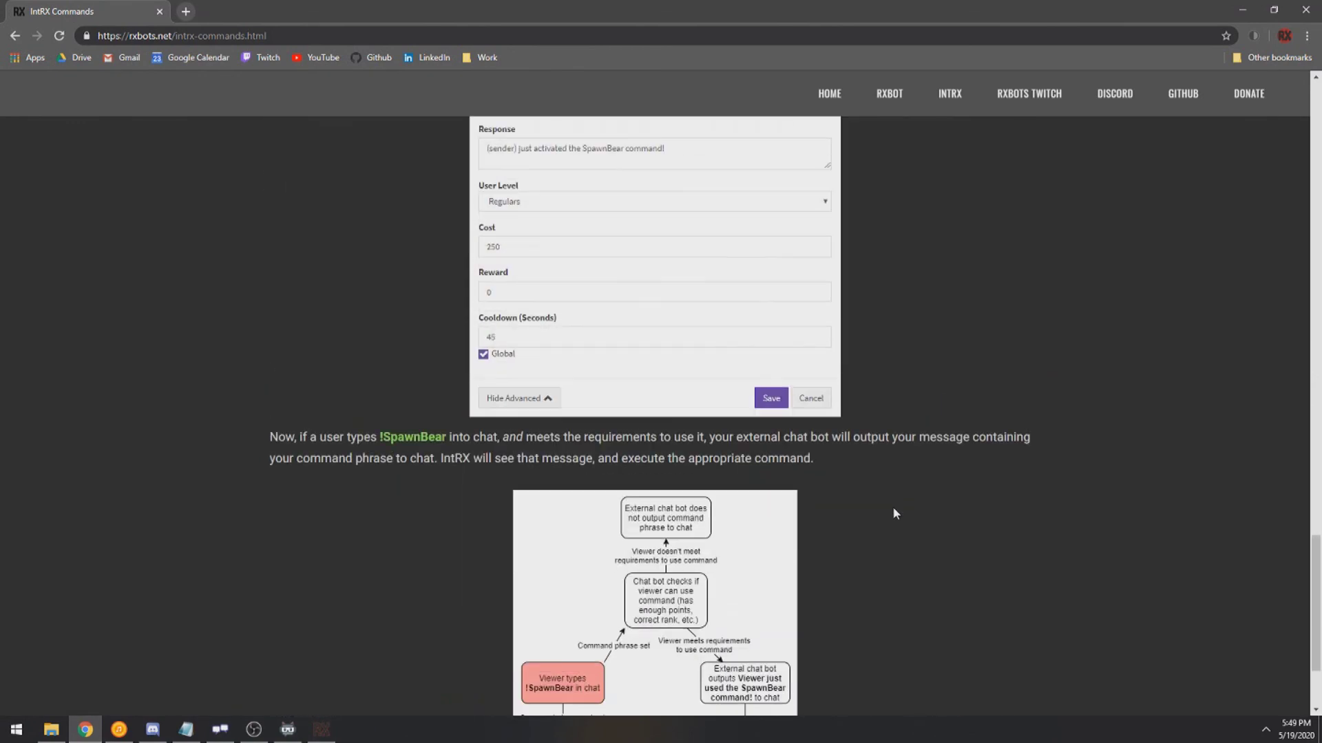
pyautogui.scroll(-2, 892, 506)
pyautogui.moveTo(886, 672); pyautogui.dragTo(453, 456)
pyautogui.click(453, 456)
# Step: Look back over the command creation and custom game sections, and open the rxbots.net home page
pyautogui.scroll(15, 401, 482)
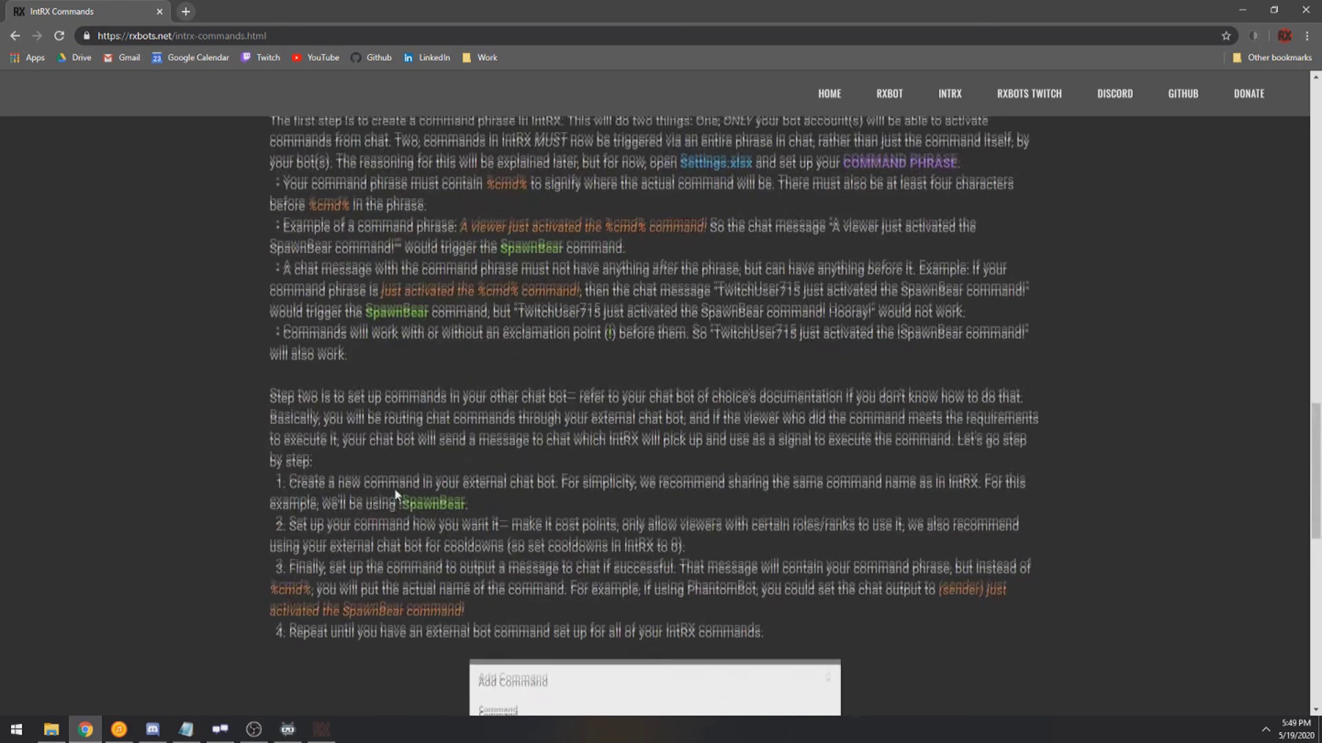
pyautogui.scroll(5, 391, 489)
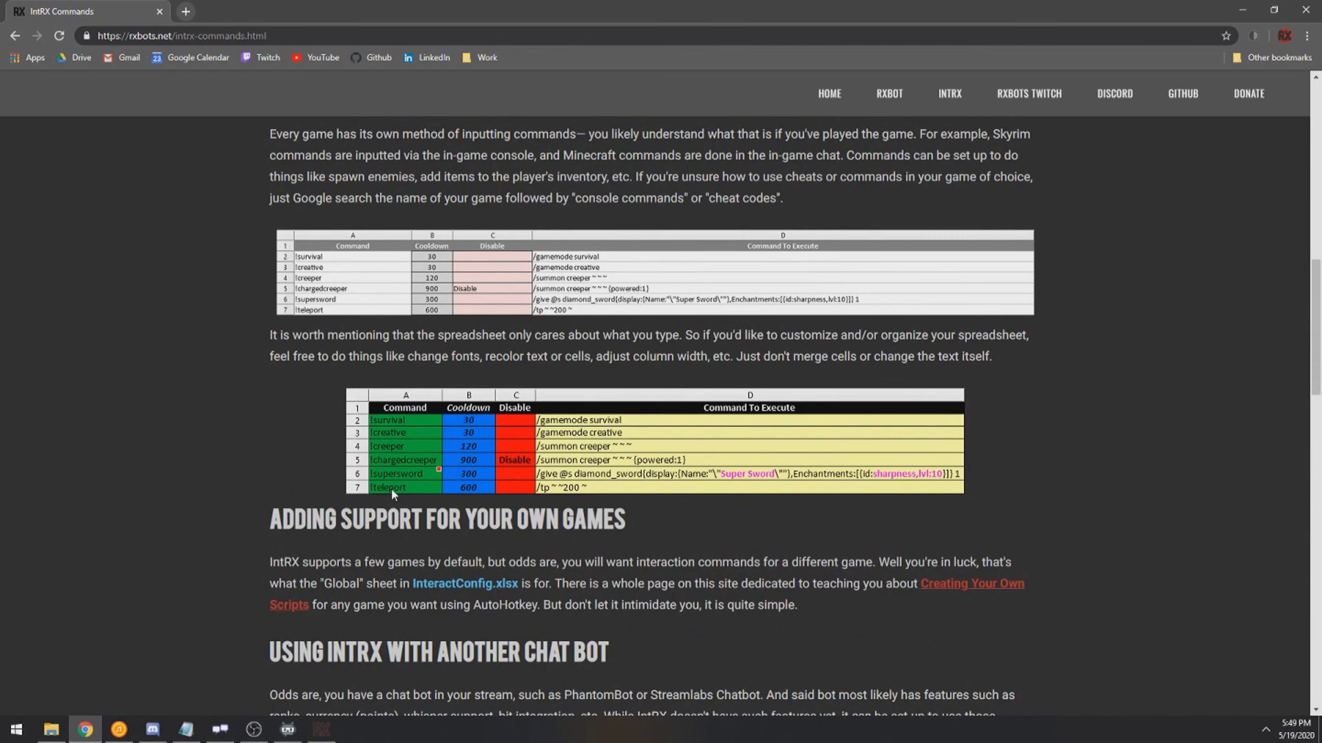
pyautogui.scroll(8, 391, 489)
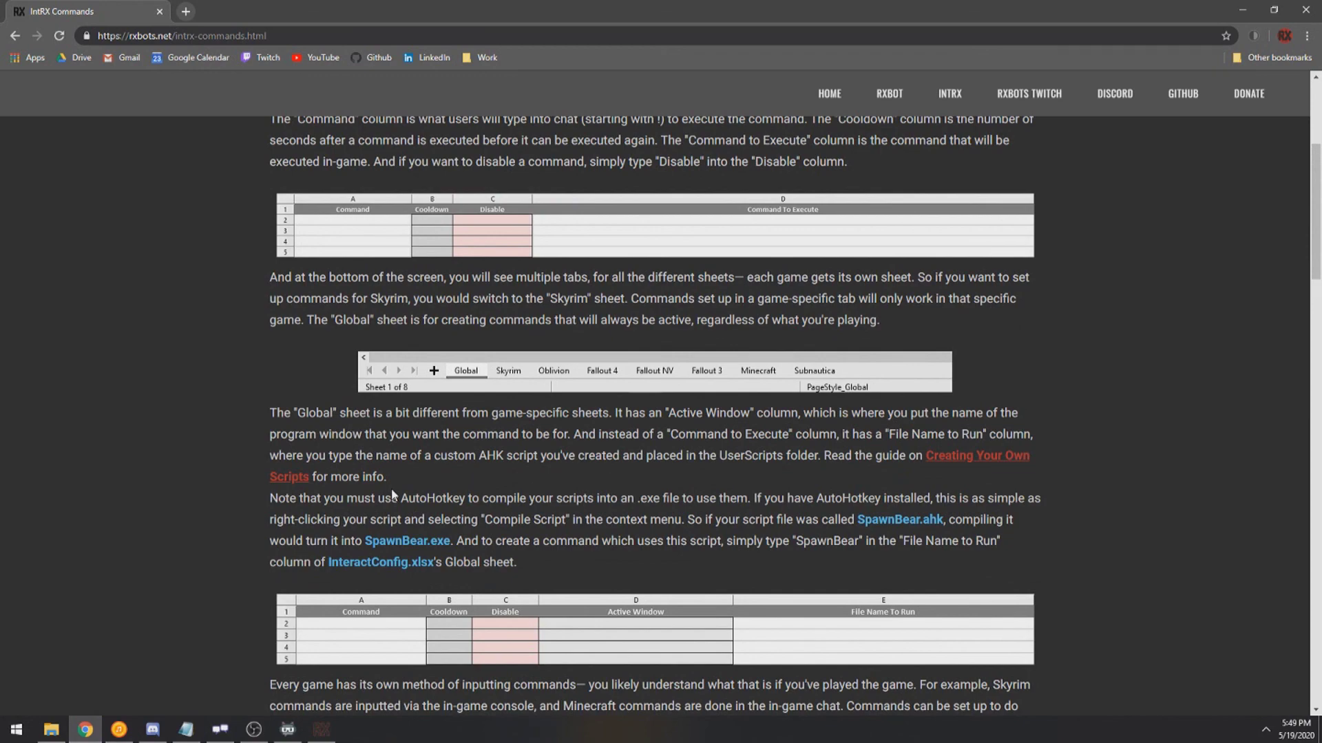
pyautogui.scroll(4, 390, 489)
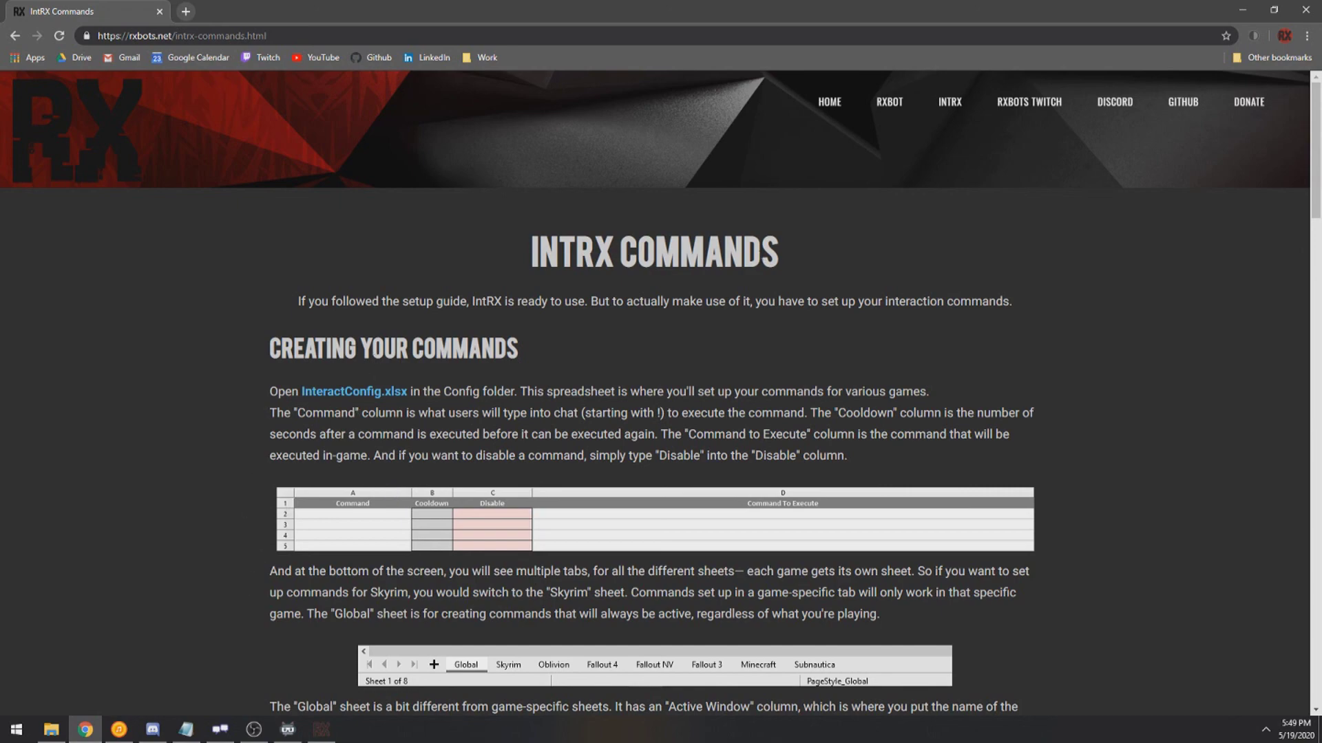
pyautogui.click(828, 103)
pyautogui.scroll(-1, 242, 468)
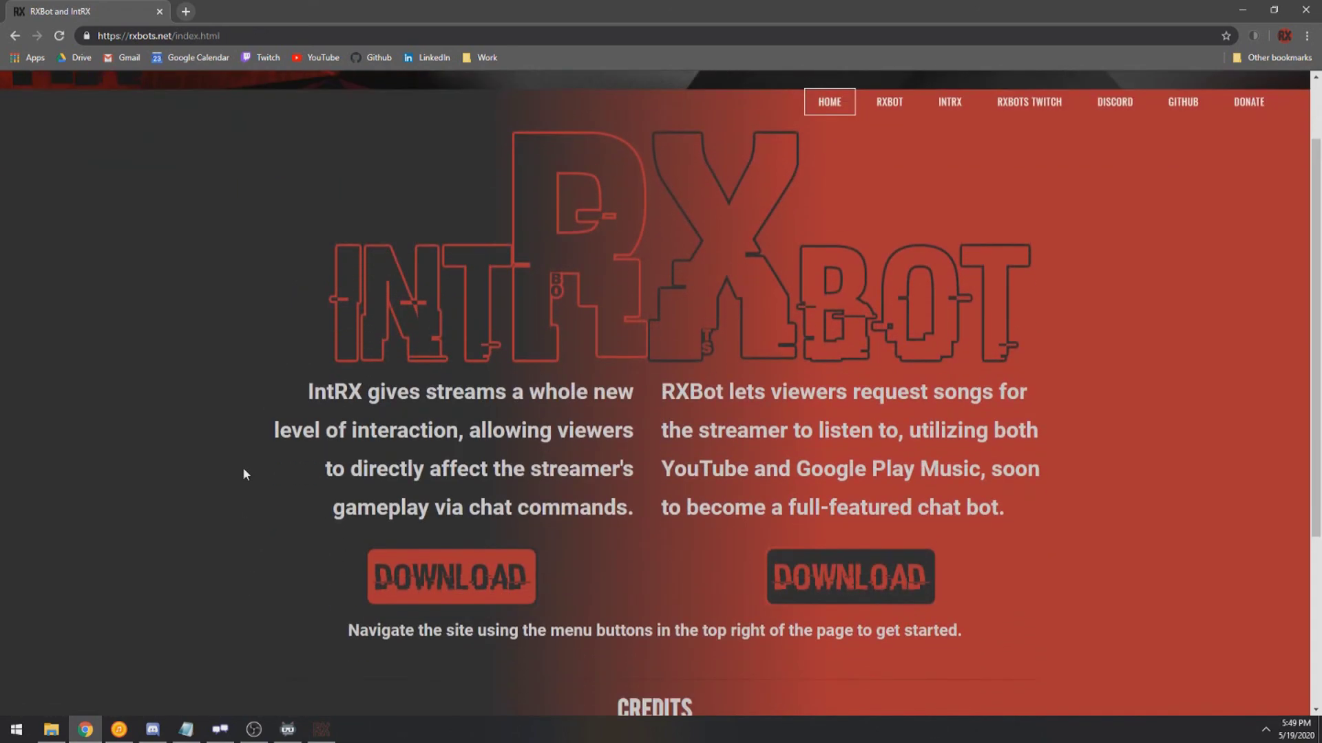